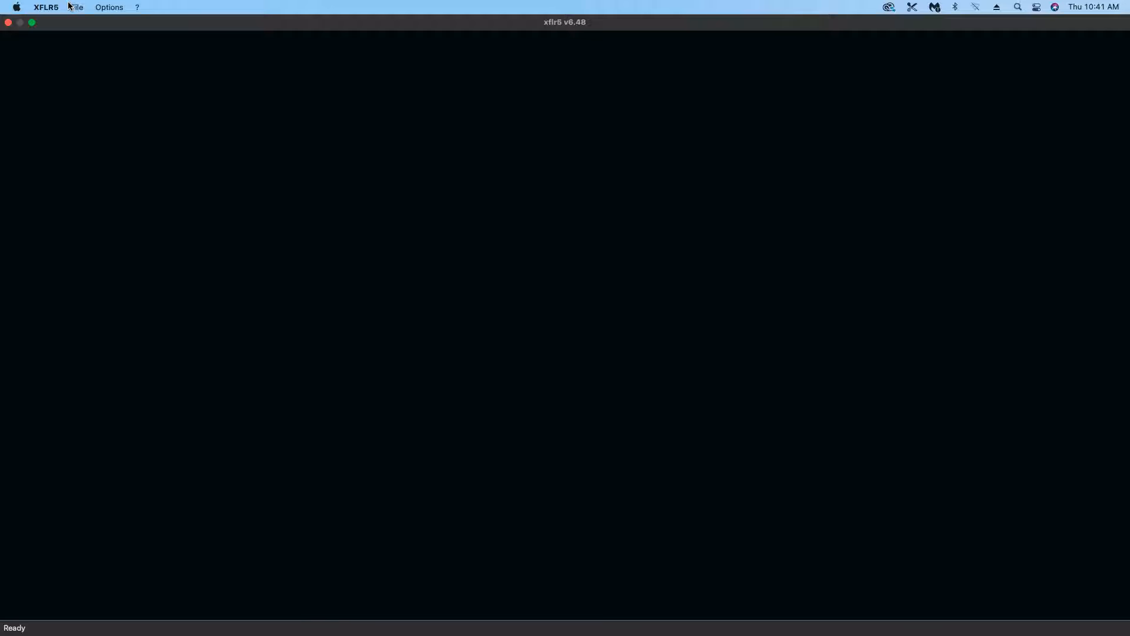
Switch to Direct Foil Design and start the NACA foil generator.
click(77, 7)
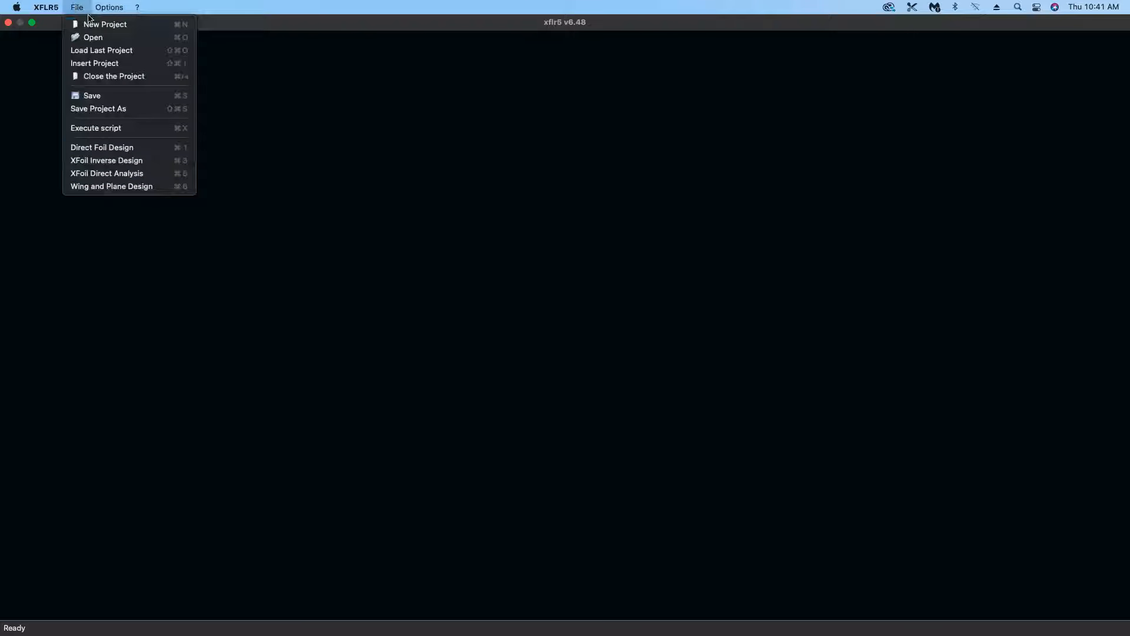
click(101, 147)
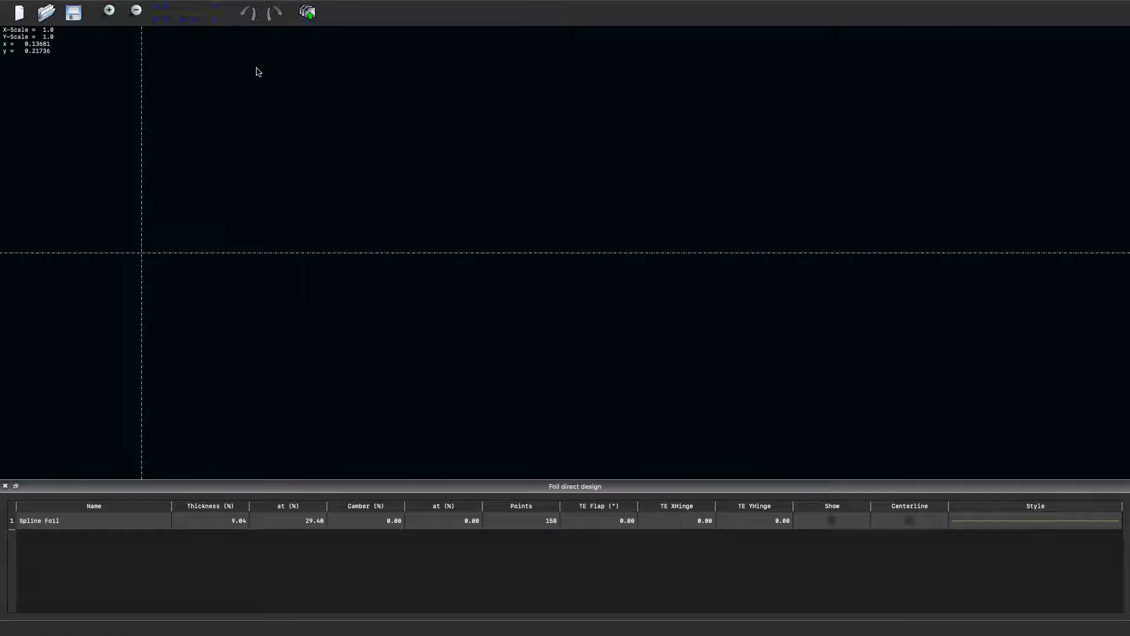
mouse_move(200, 4)
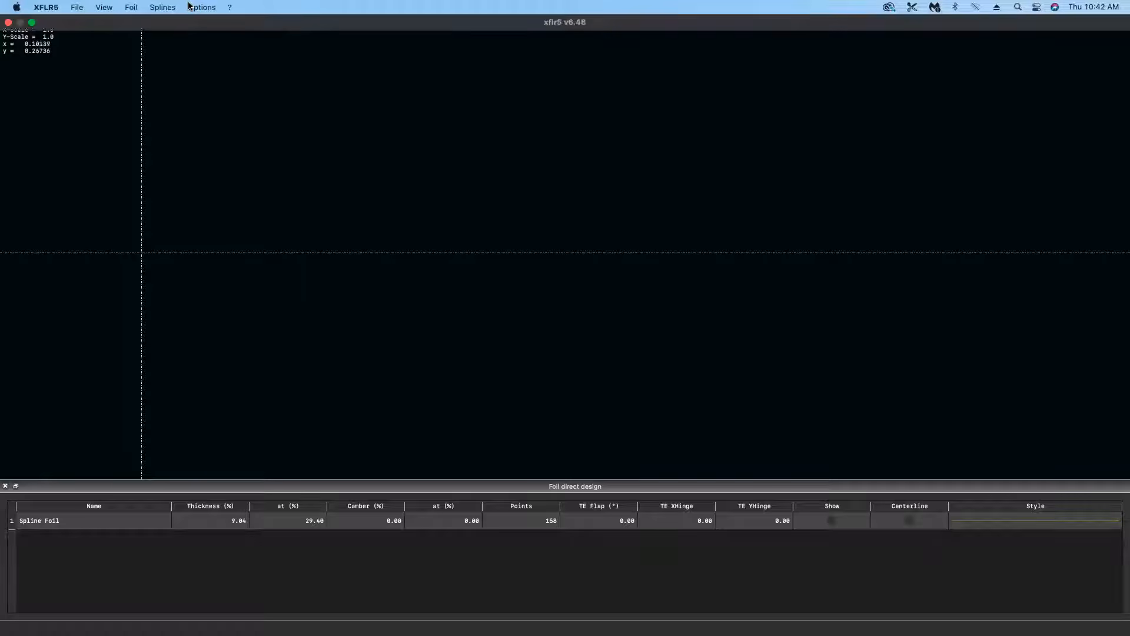
click(130, 6)
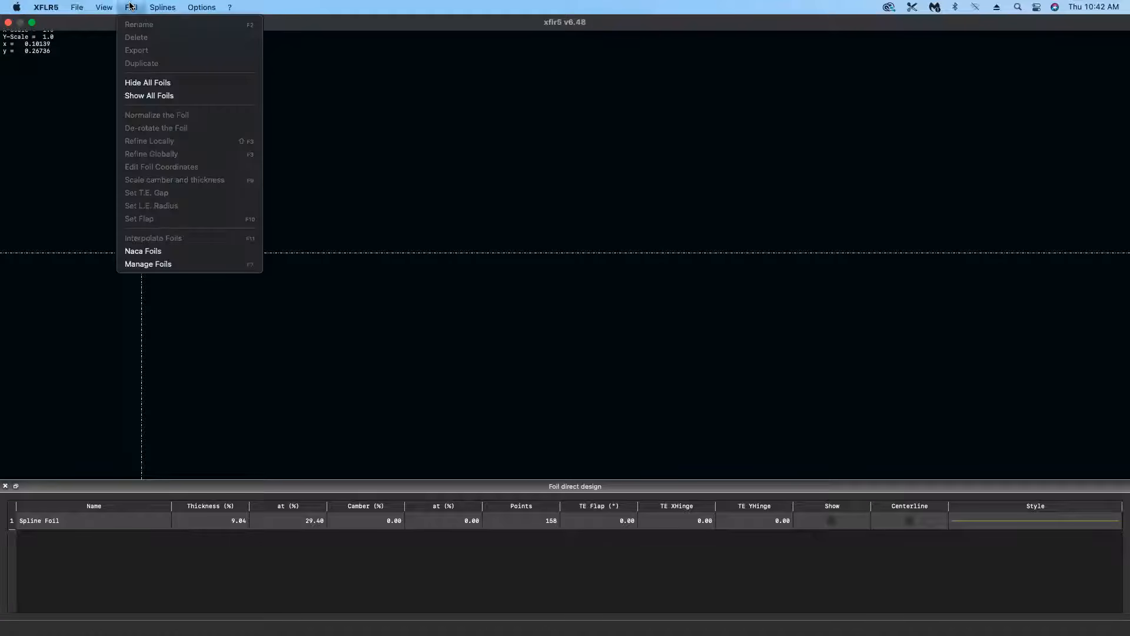
click(158, 252)
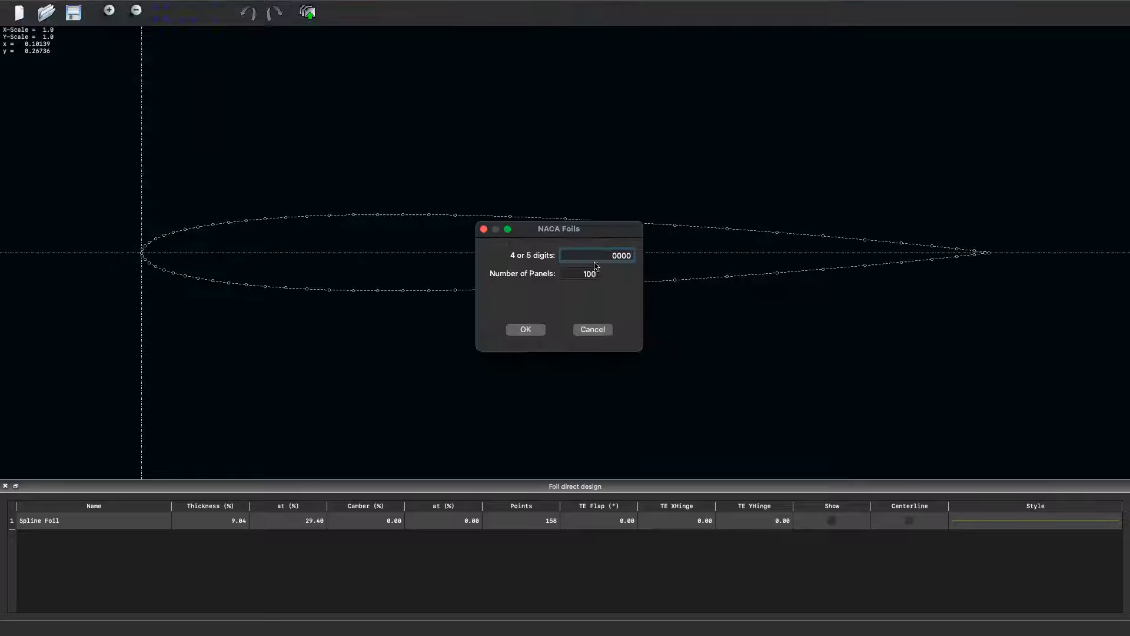
Generate a NACA 2412 foil with 200 panels and store it under the name NACA 2412.
double_click(597, 253)
text(2412)
double_click(579, 274)
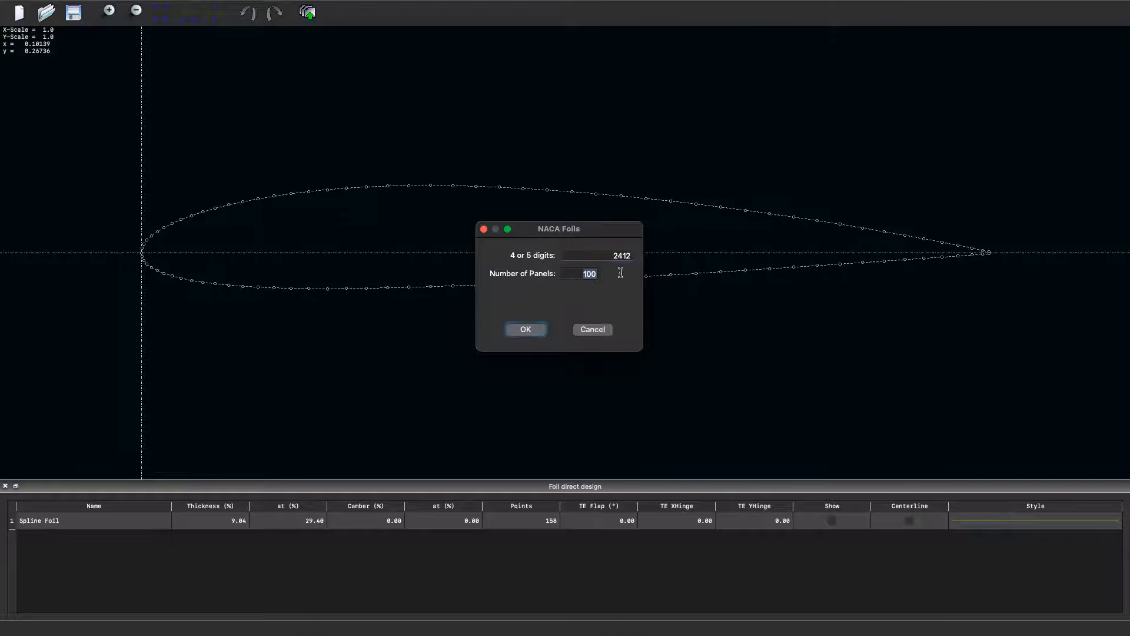
click(593, 275)
key(BackSpace)
key(BackSpace)
text(20)
click(525, 331)
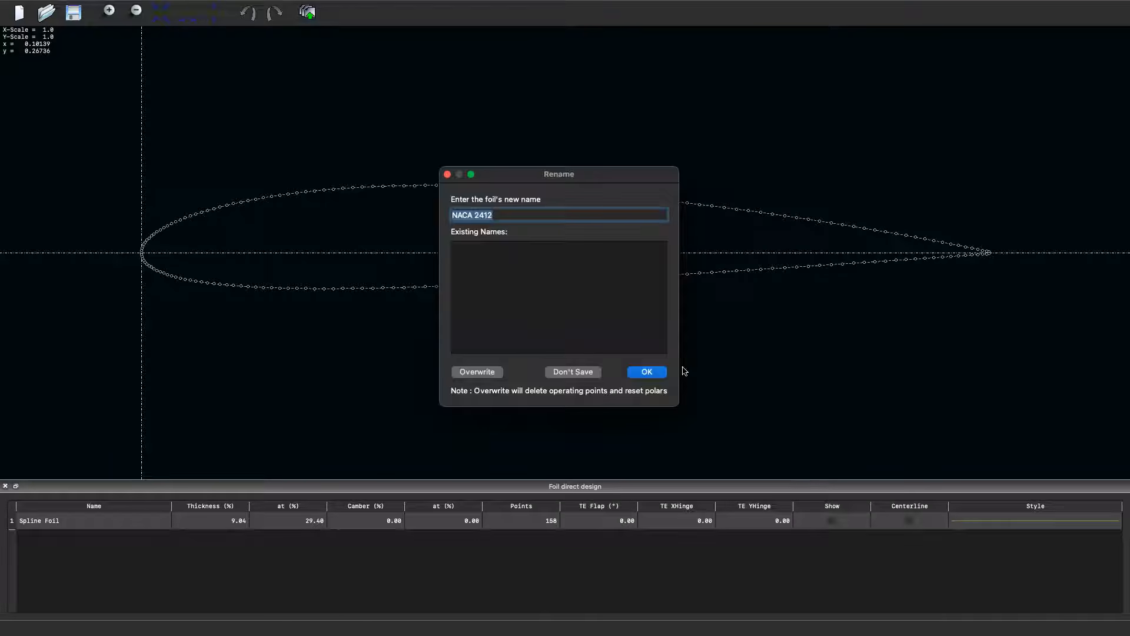
click(647, 374)
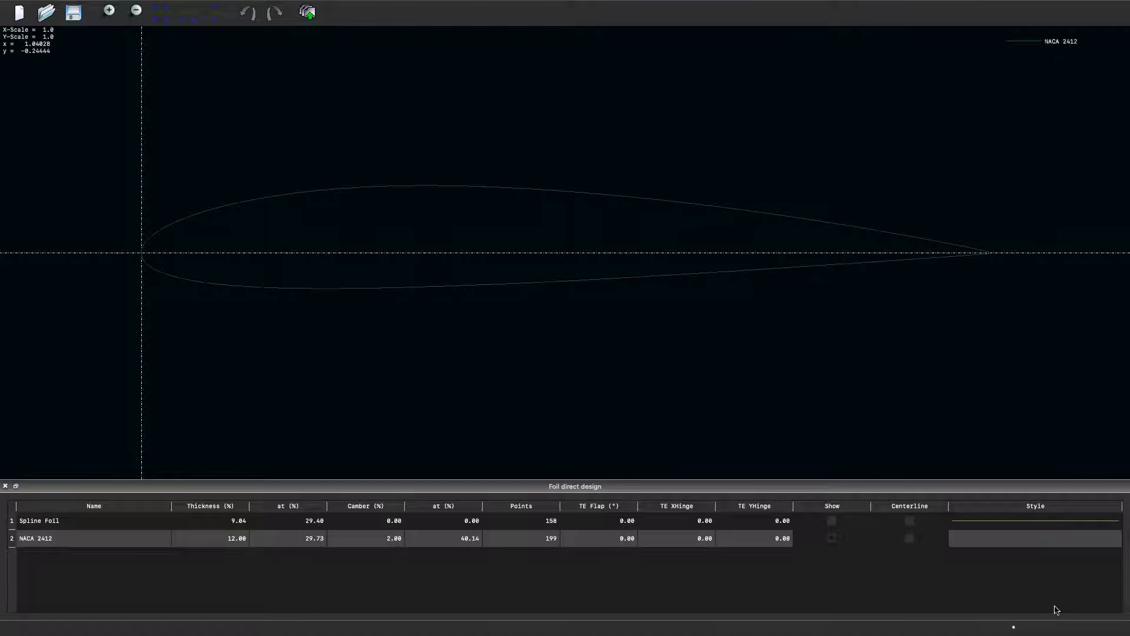
Set the line colour of the NACA 2412 foil to white.
click(993, 543)
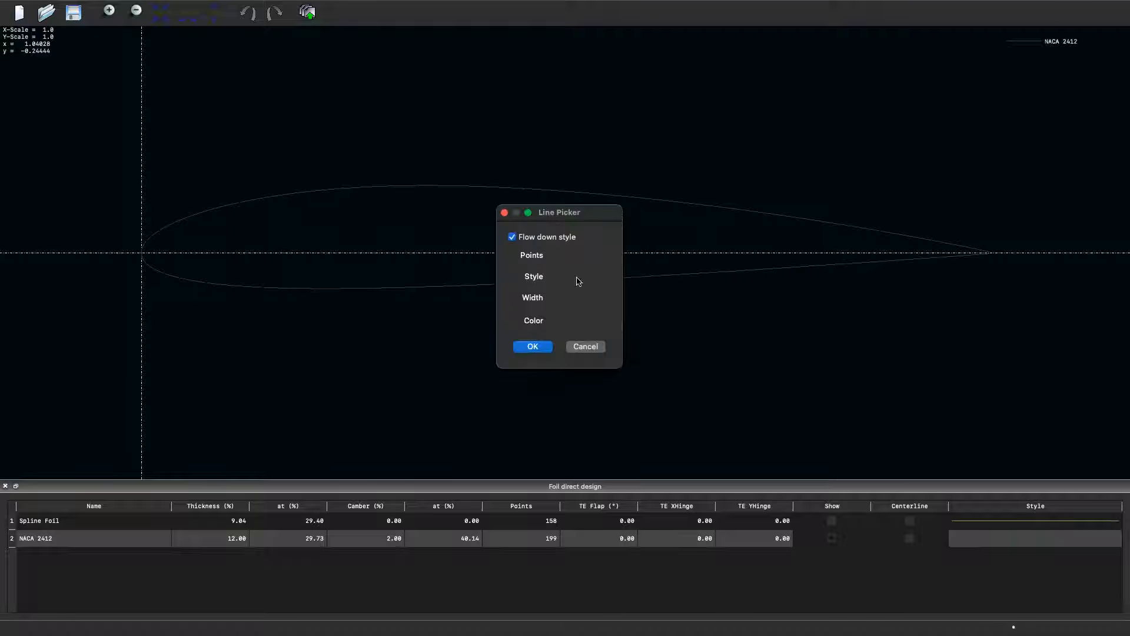
click(504, 212)
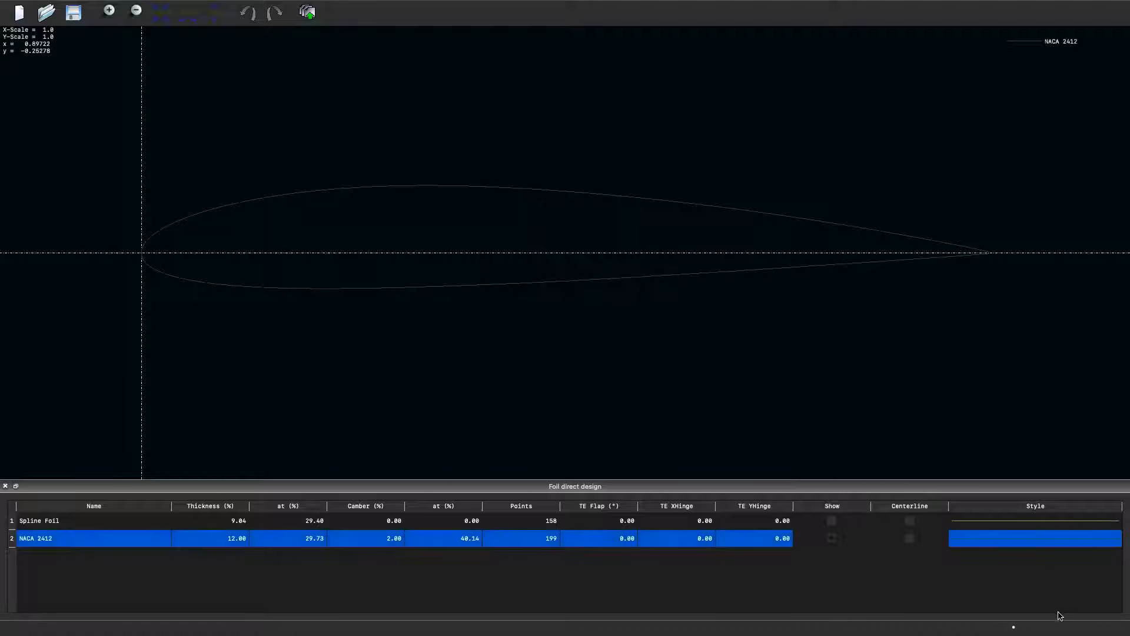
click(1004, 541)
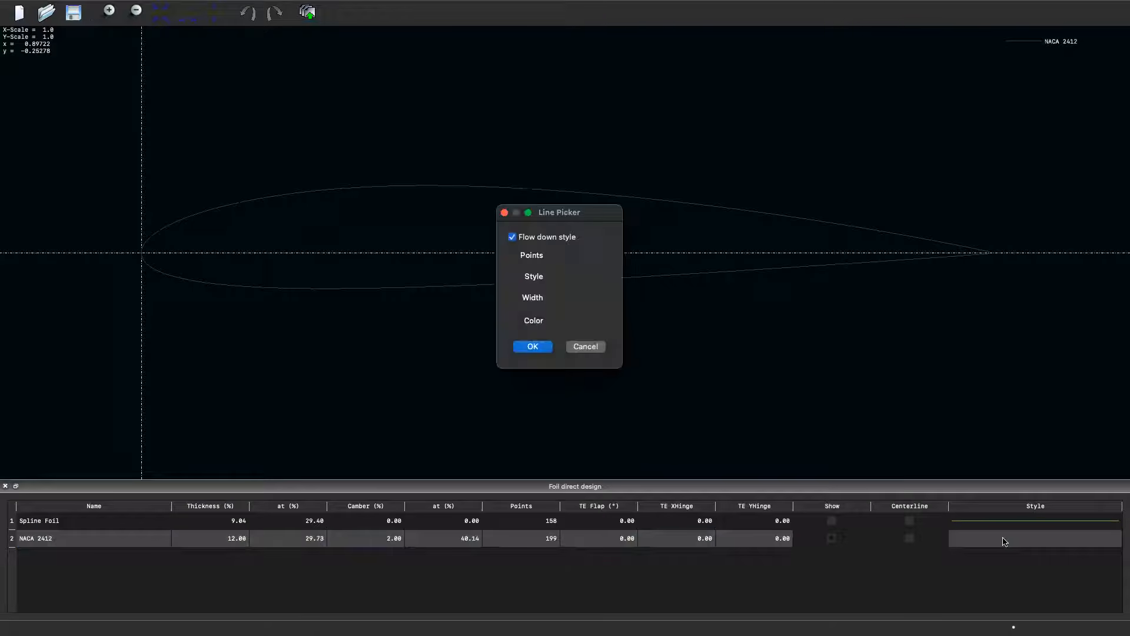
click(577, 326)
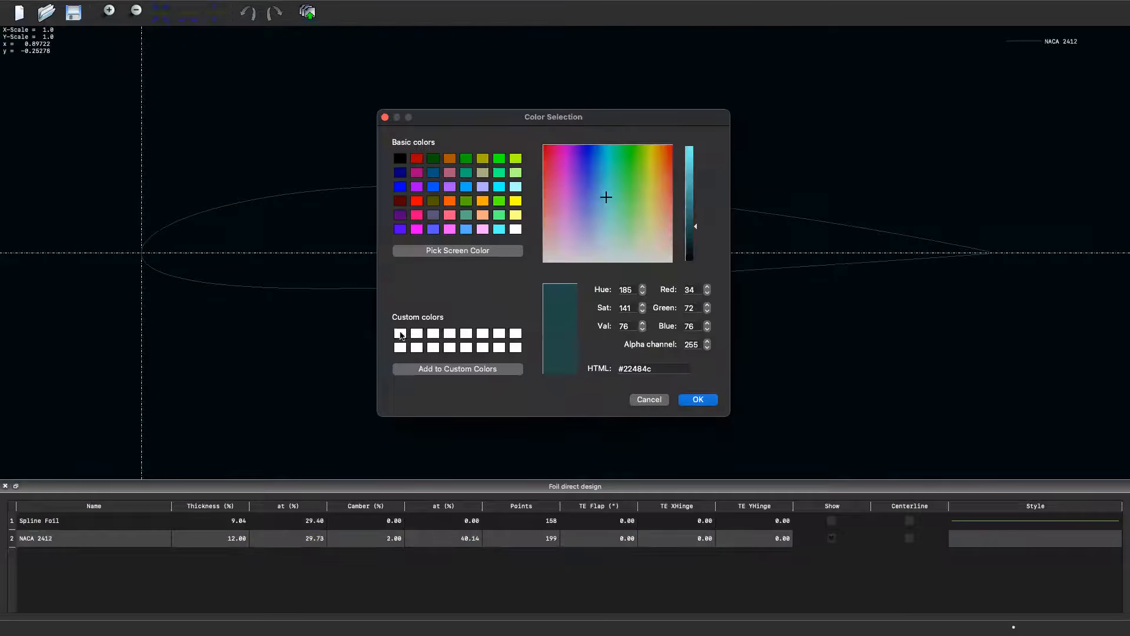
click(400, 334)
click(697, 400)
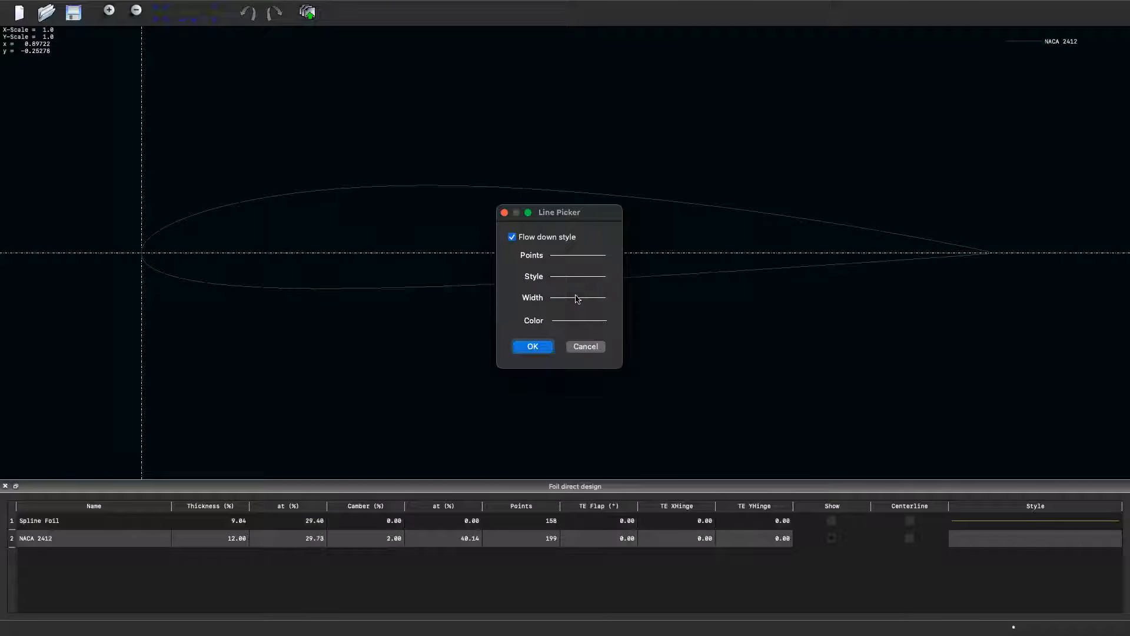
Give the NACA 2412 curve a thicker line with small point markers and apply the style.
click(577, 297)
click(575, 306)
click(564, 252)
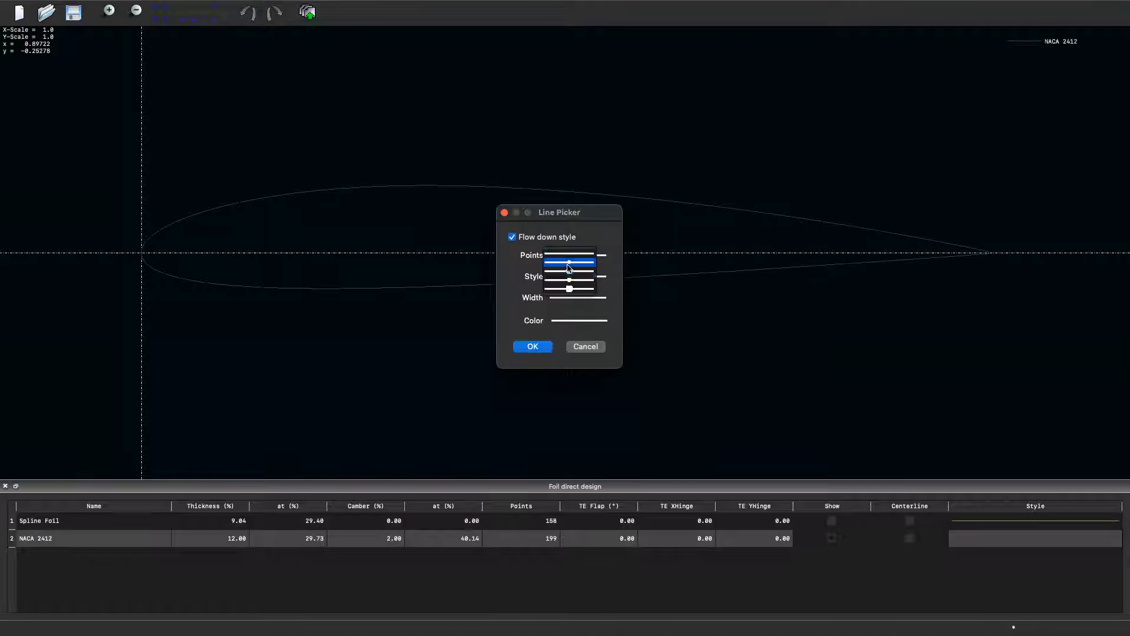
click(573, 259)
click(546, 352)
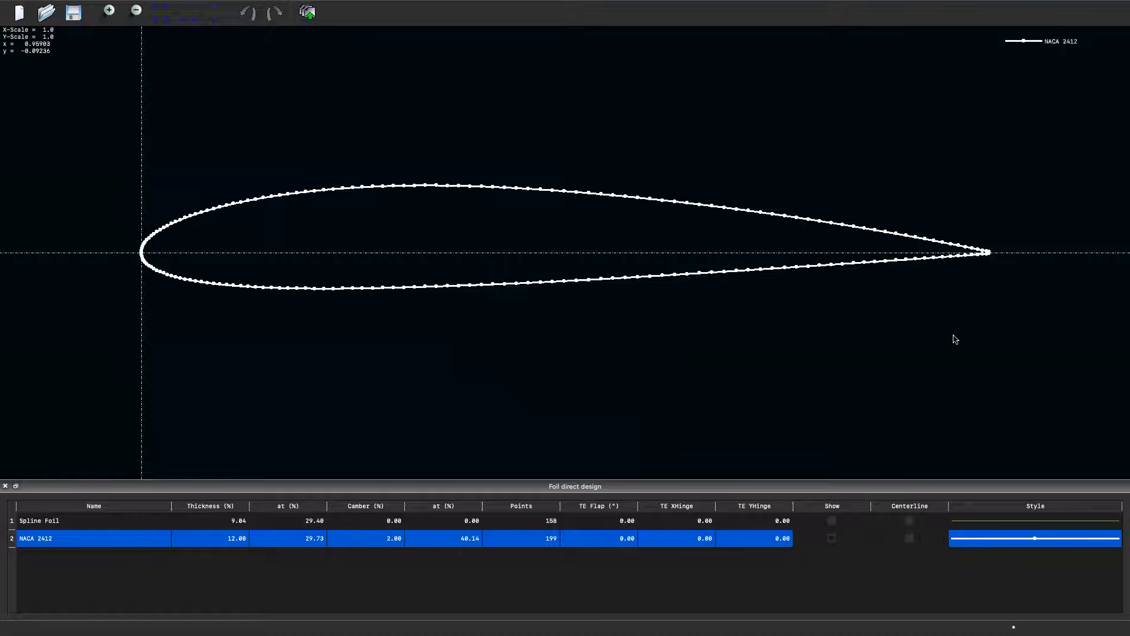
scroll(509, 288, up, 1)
scroll(510, 288, down, 1)
scroll(510, 288, down, 1)
mouse_move(194, 5)
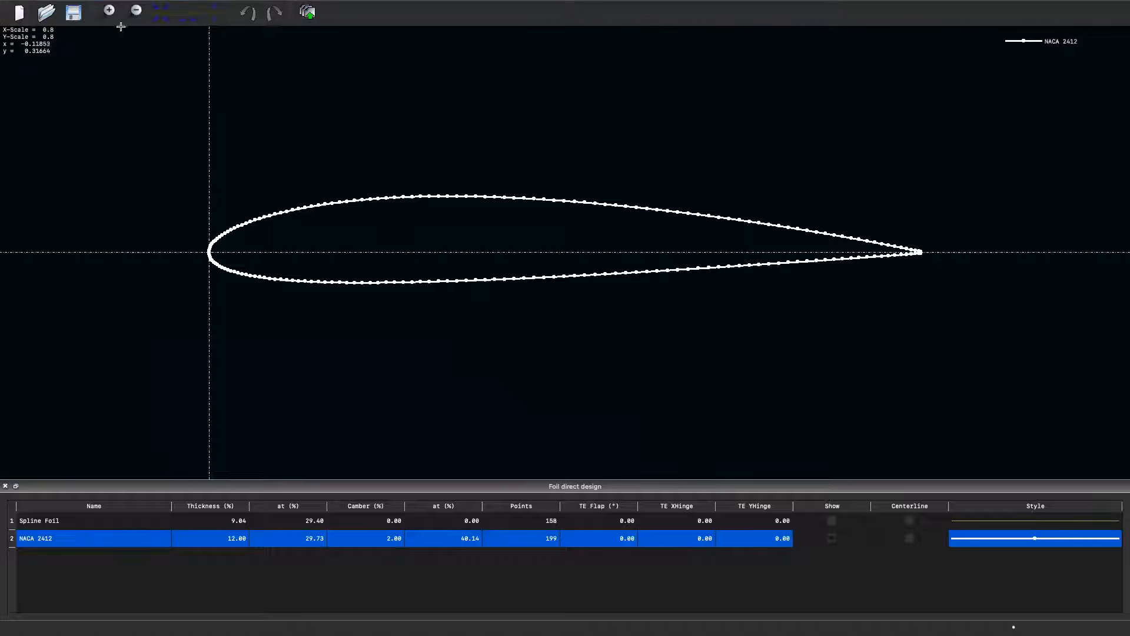
click(79, 7)
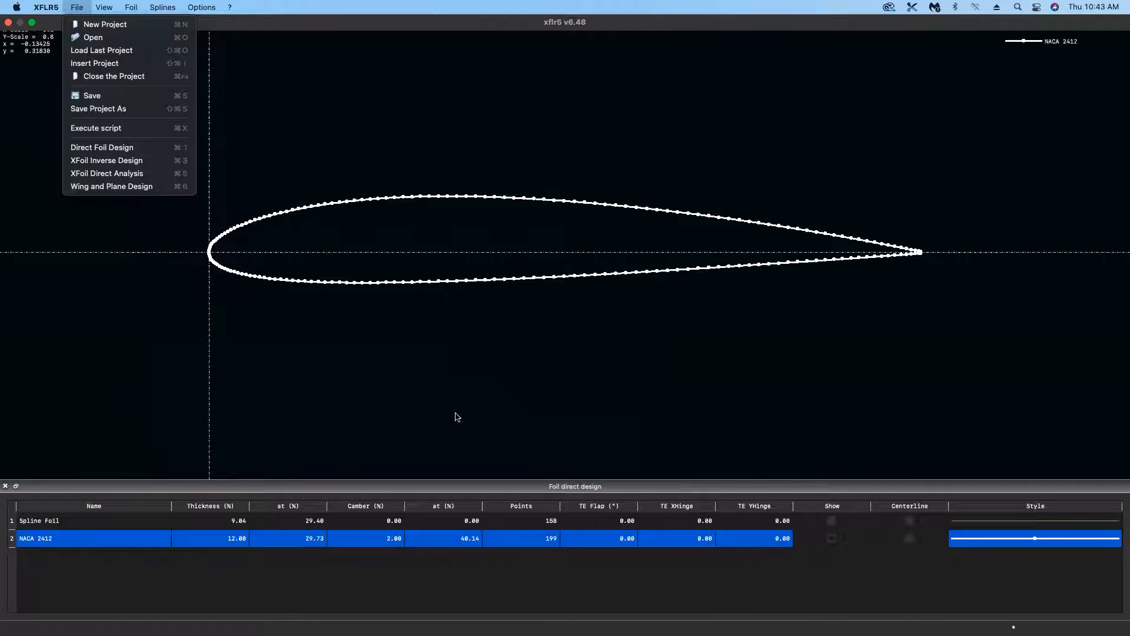
click(463, 389)
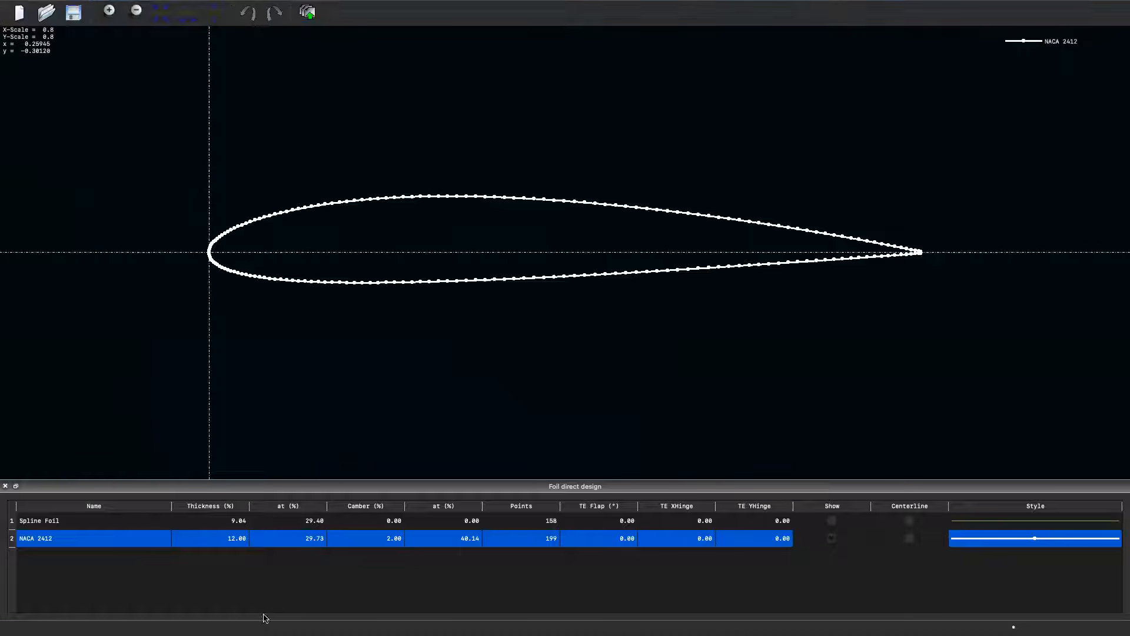
Generate a NACA 0012 foil with 200 panels and store it under the name NACA 0012.
click(131, 7)
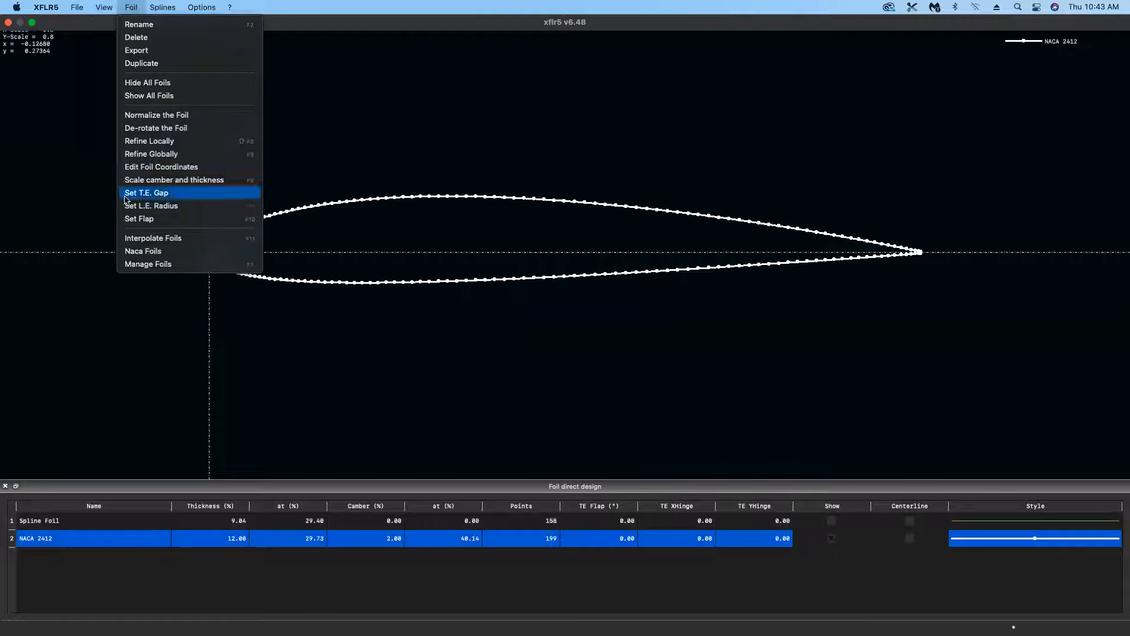
click(143, 251)
double_click(617, 255)
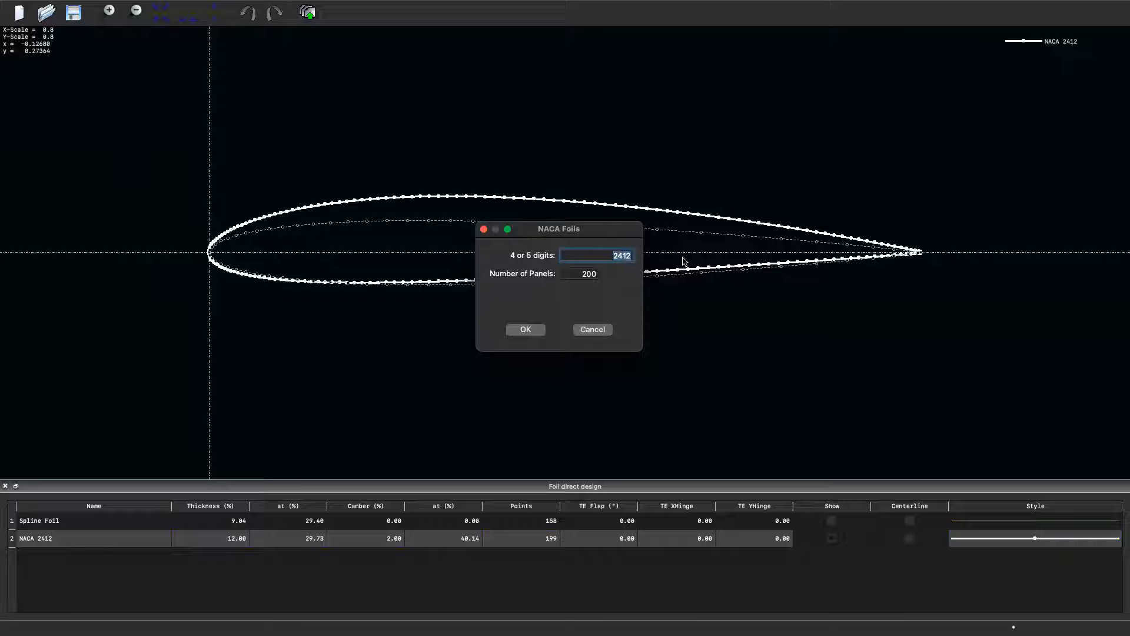
text(0012)
click(574, 275)
click(524, 331)
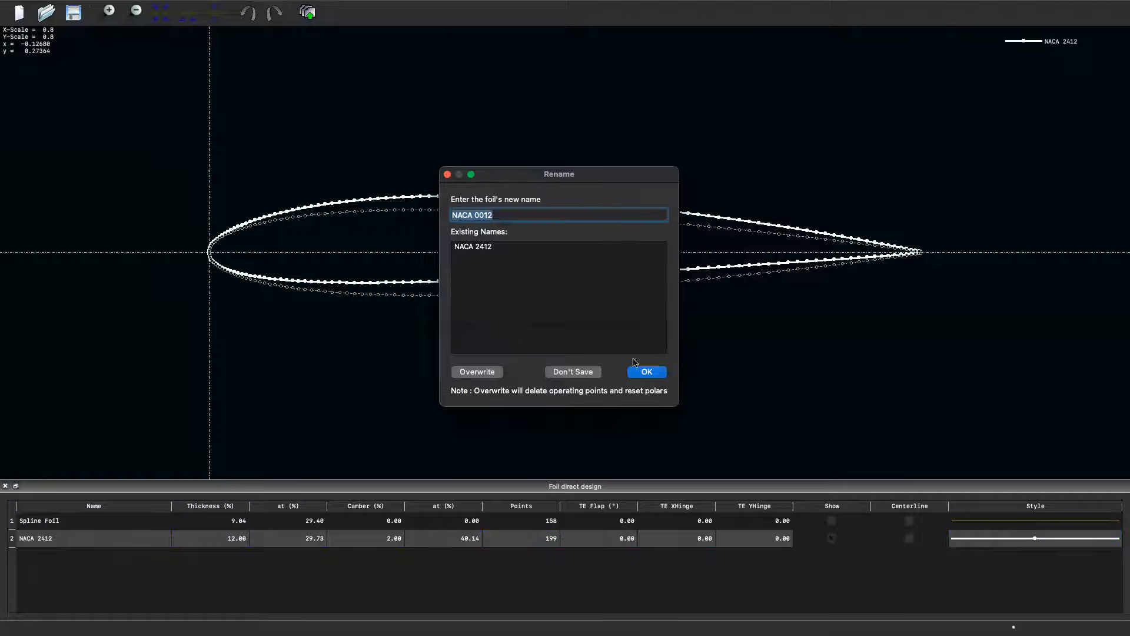
click(656, 373)
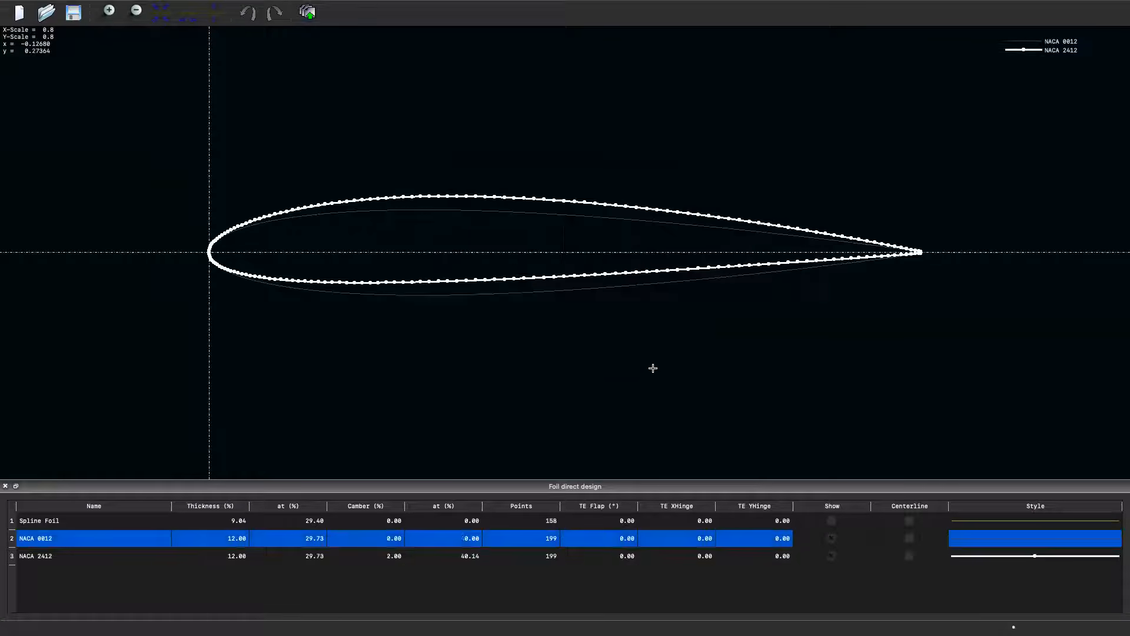
Set the line colour of the NACA 0012 foil to bright green.
click(979, 540)
click(569, 320)
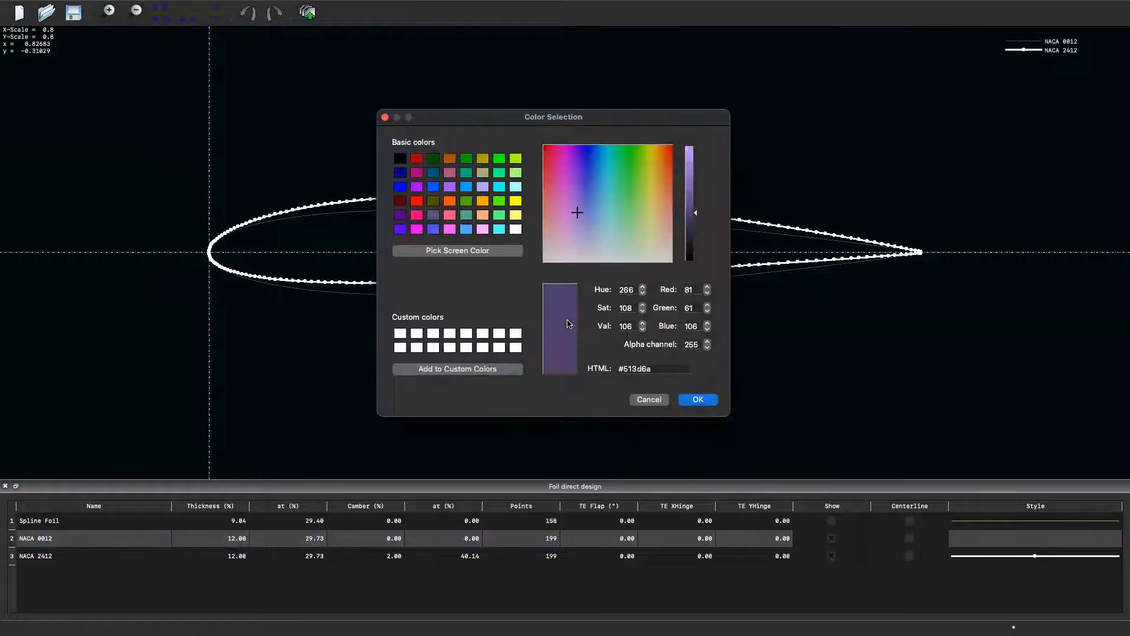
click(499, 230)
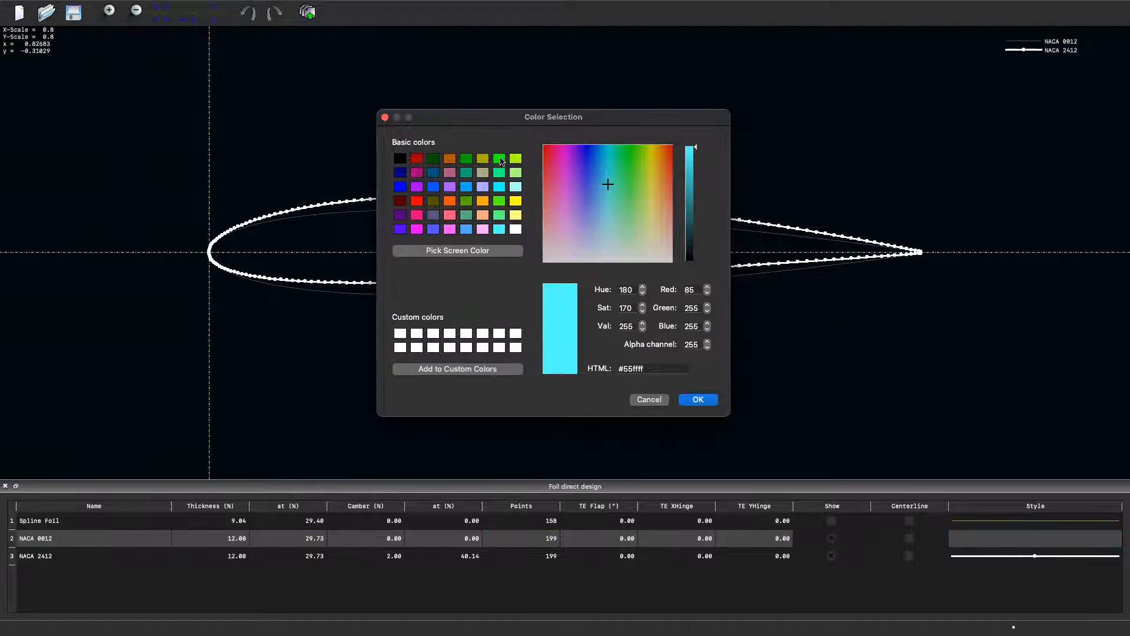
click(499, 158)
click(698, 399)
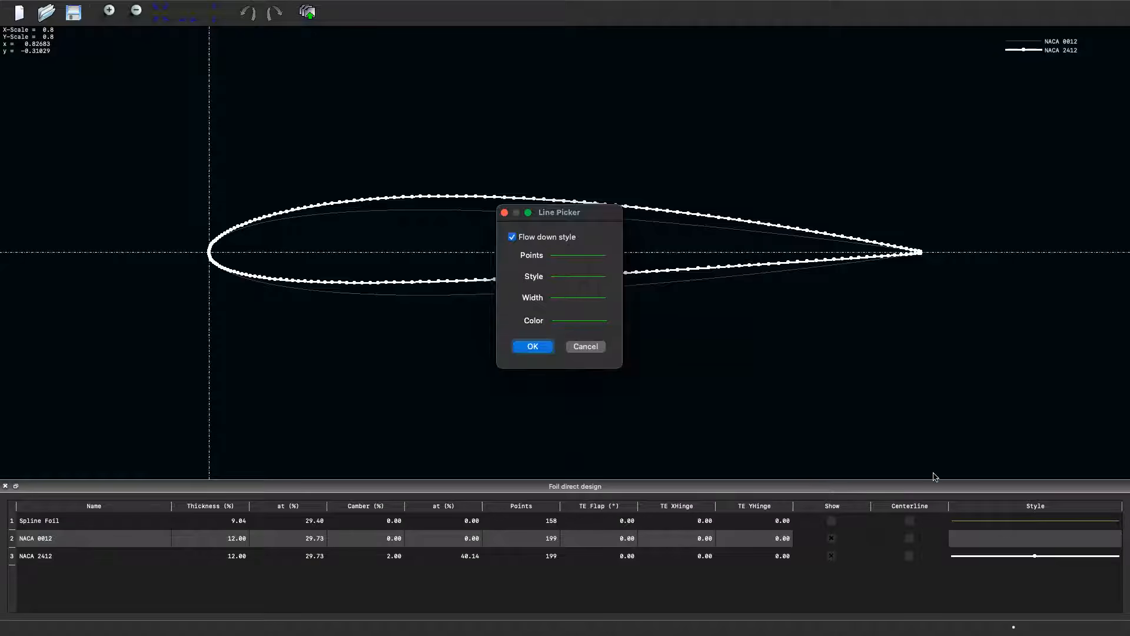
Give the NACA 0012 curve a thicker line with small point markers and apply the style.
click(568, 297)
click(569, 313)
click(567, 267)
click(568, 268)
click(542, 346)
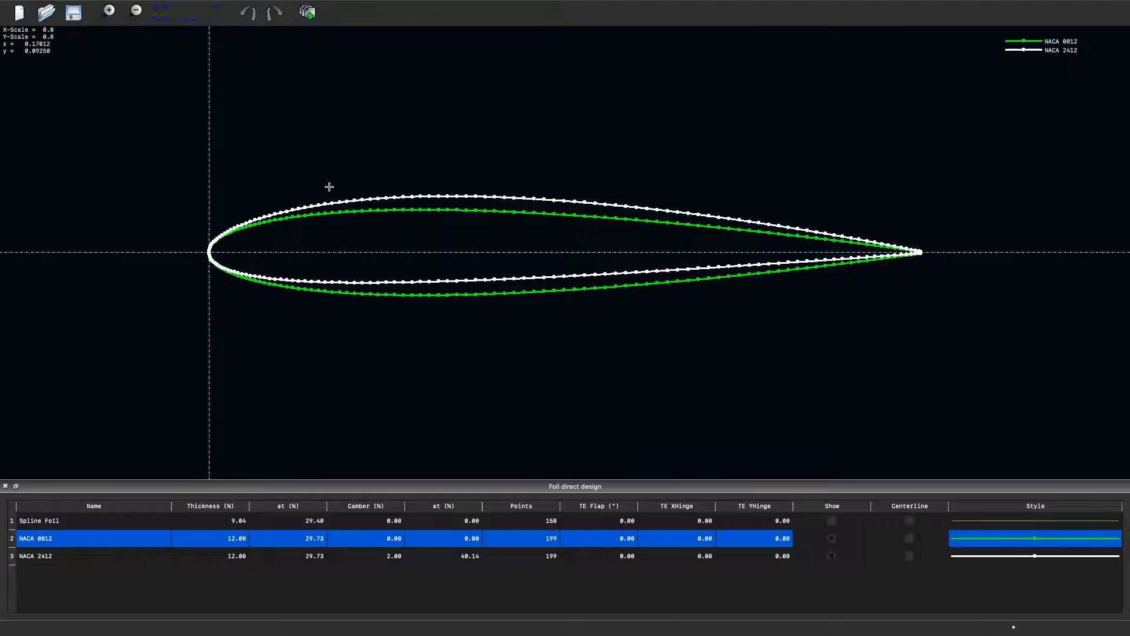
Switch to XFoil Direct Analysis with the two NACA foils loaded.
mouse_move(83, 6)
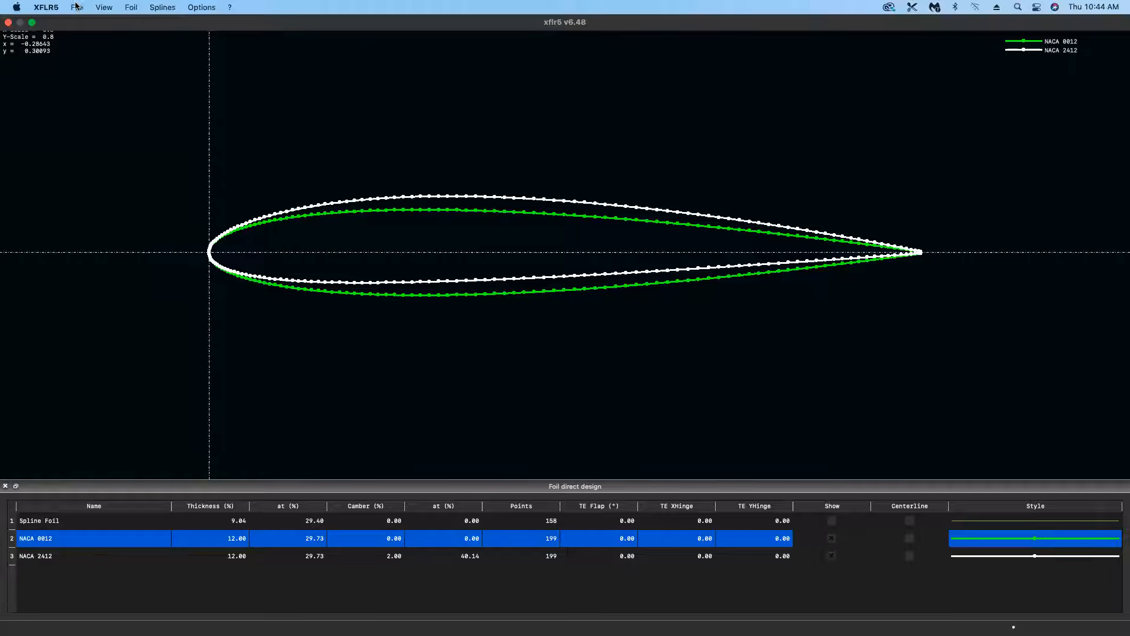
click(131, 7)
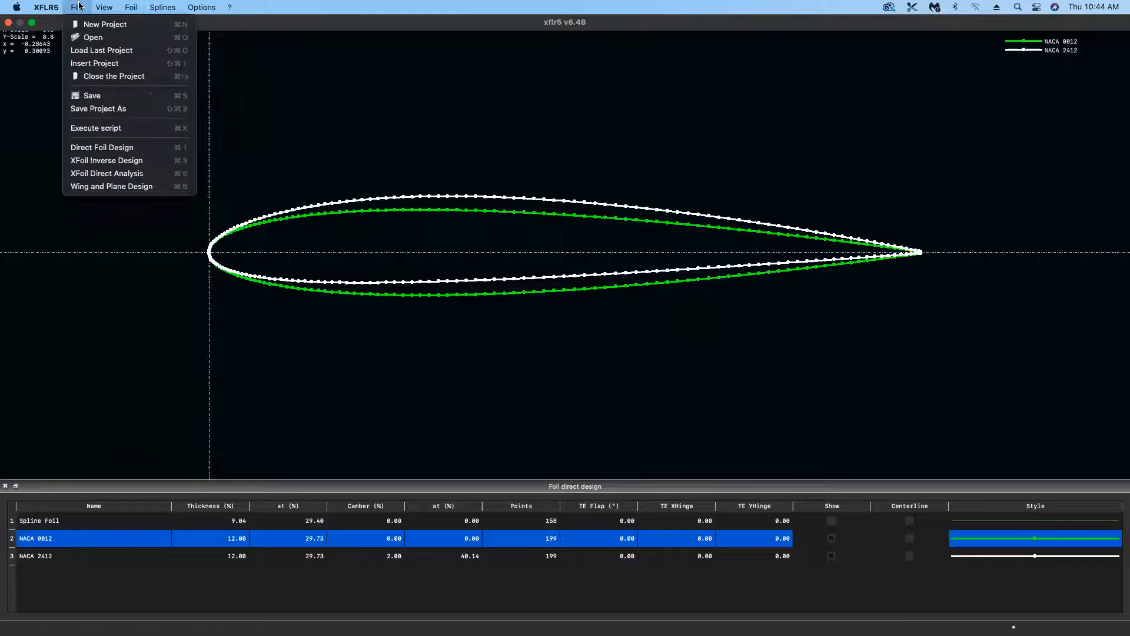
click(120, 173)
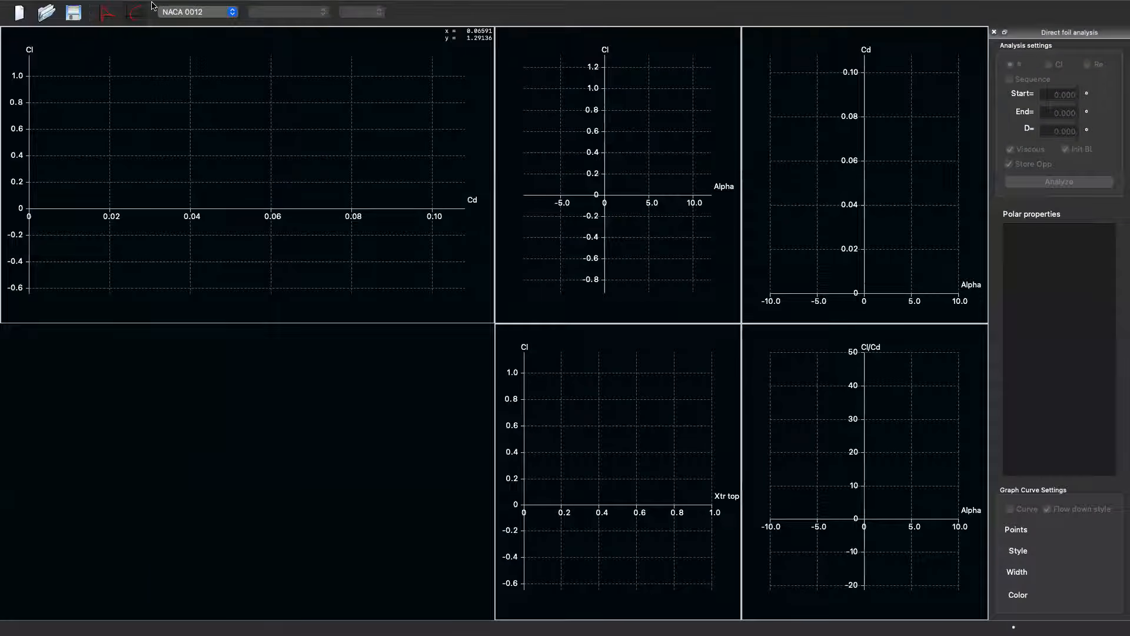
Define a Type 1 analysis for NACA 0012 with a Reynolds number of 10,000,000, Mach 0 and NCrit 9.
mouse_move(177, 6)
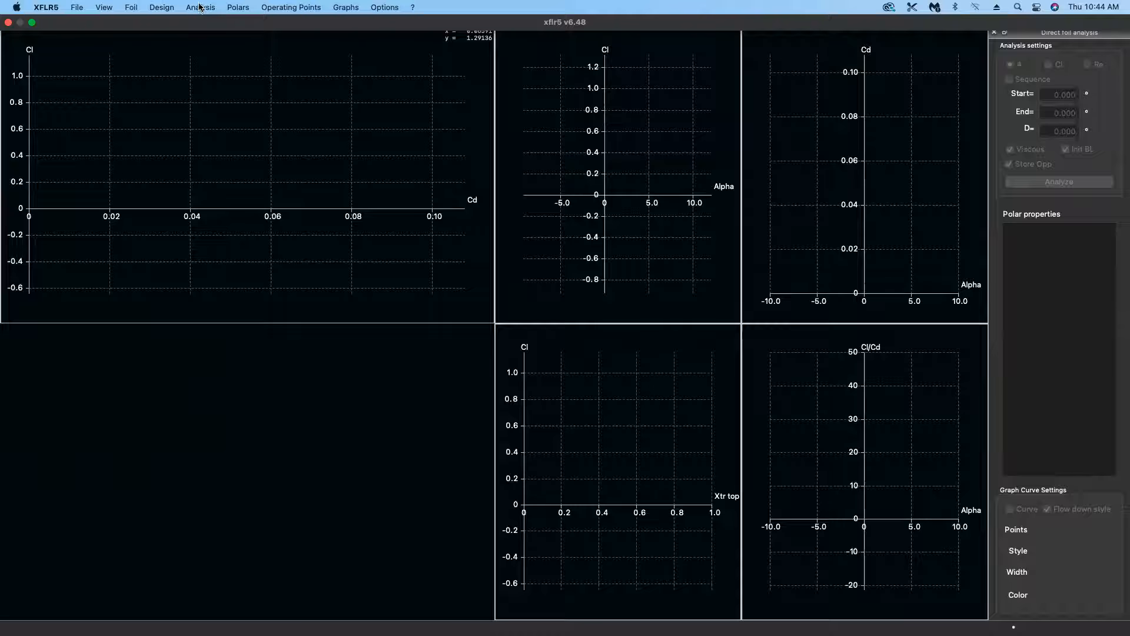
click(200, 7)
click(247, 25)
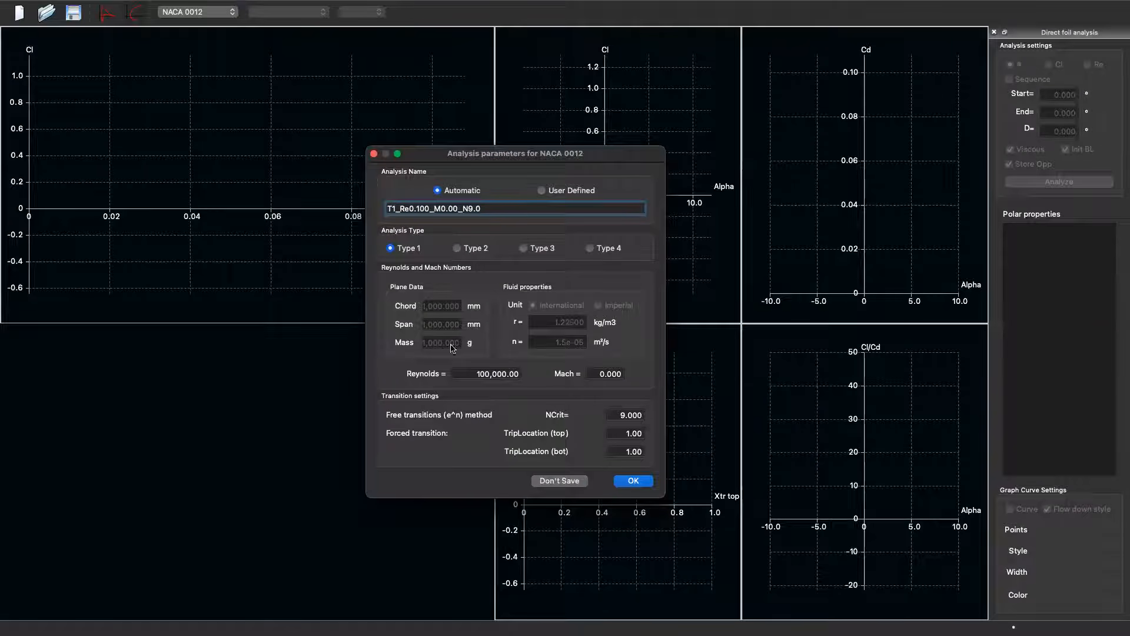
click(481, 373)
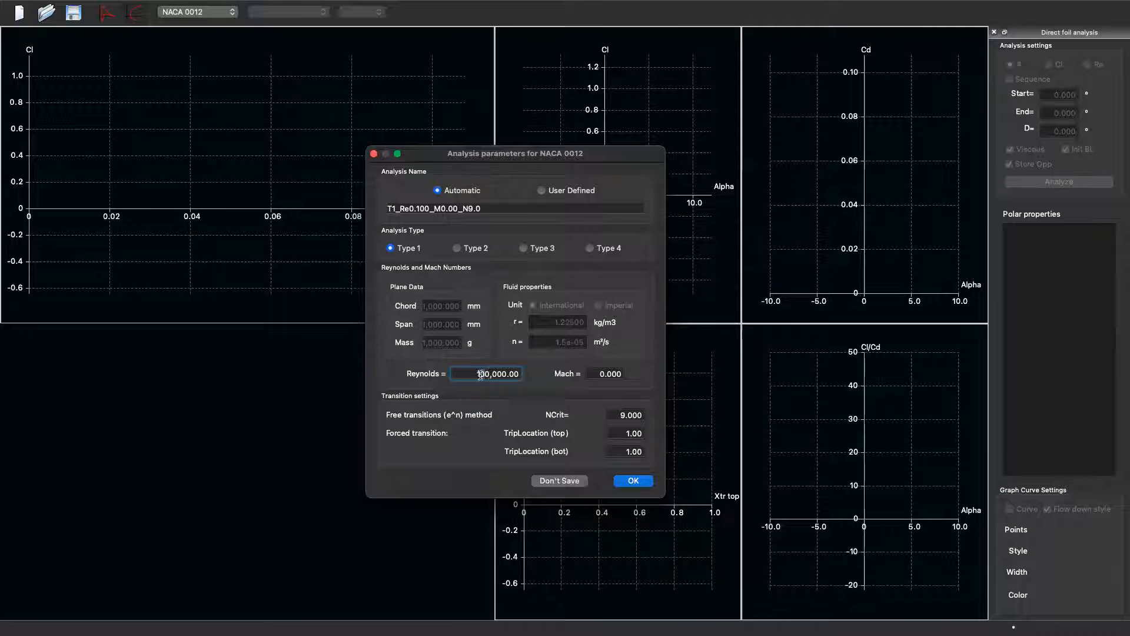
text(0,0)
click(615, 482)
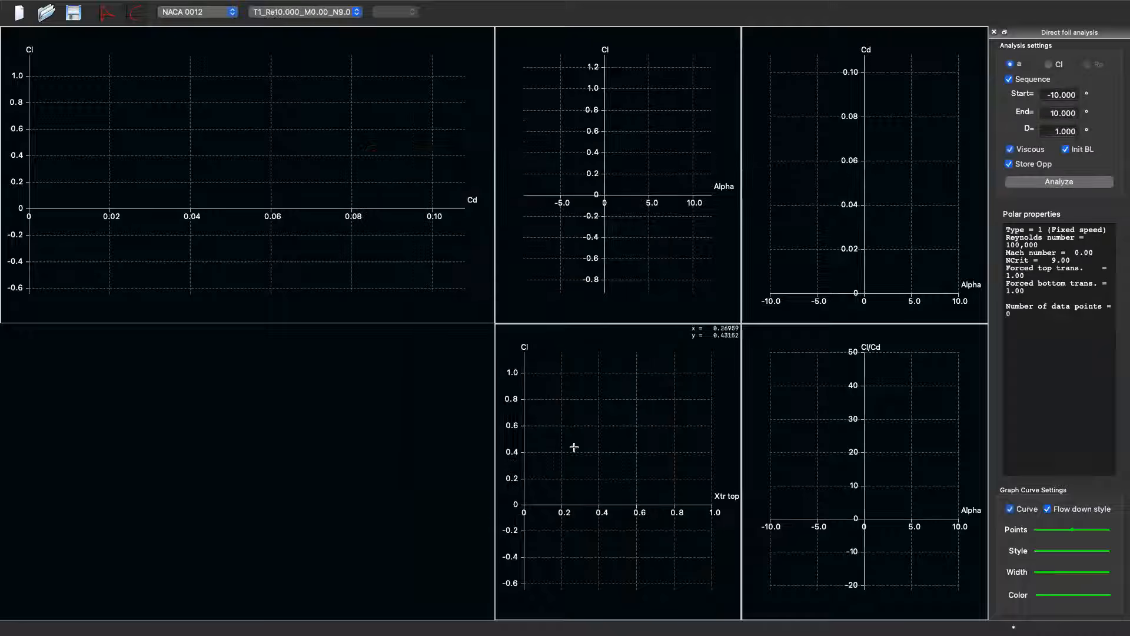
Check NACA 0012 and NACA 2412 in turn for a defined analysis.
mouse_move(300, 20)
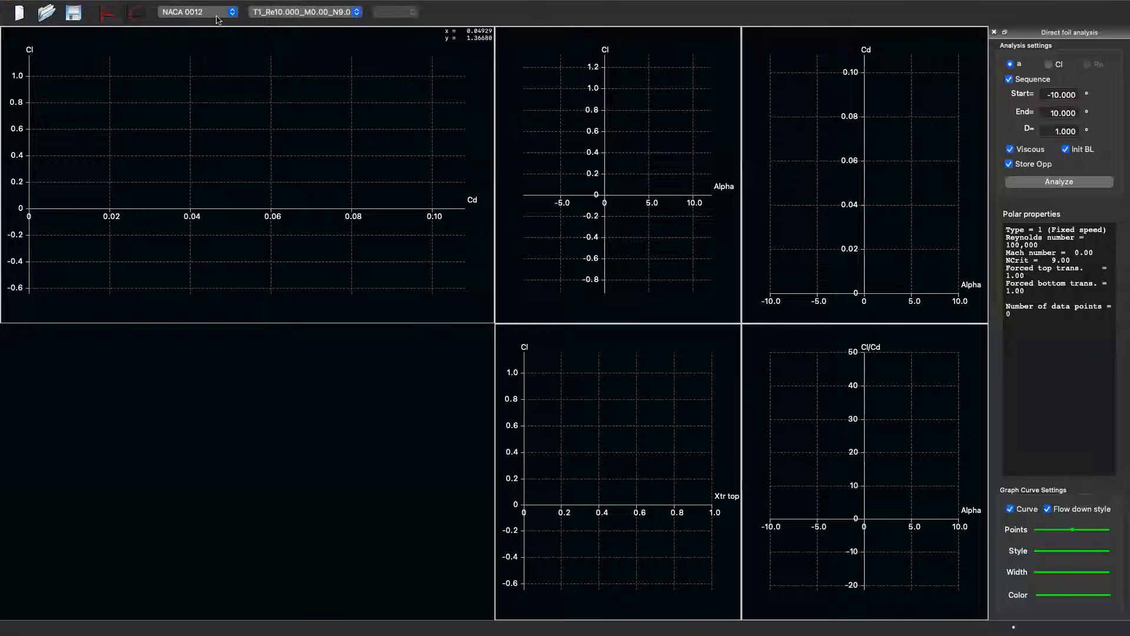
click(216, 14)
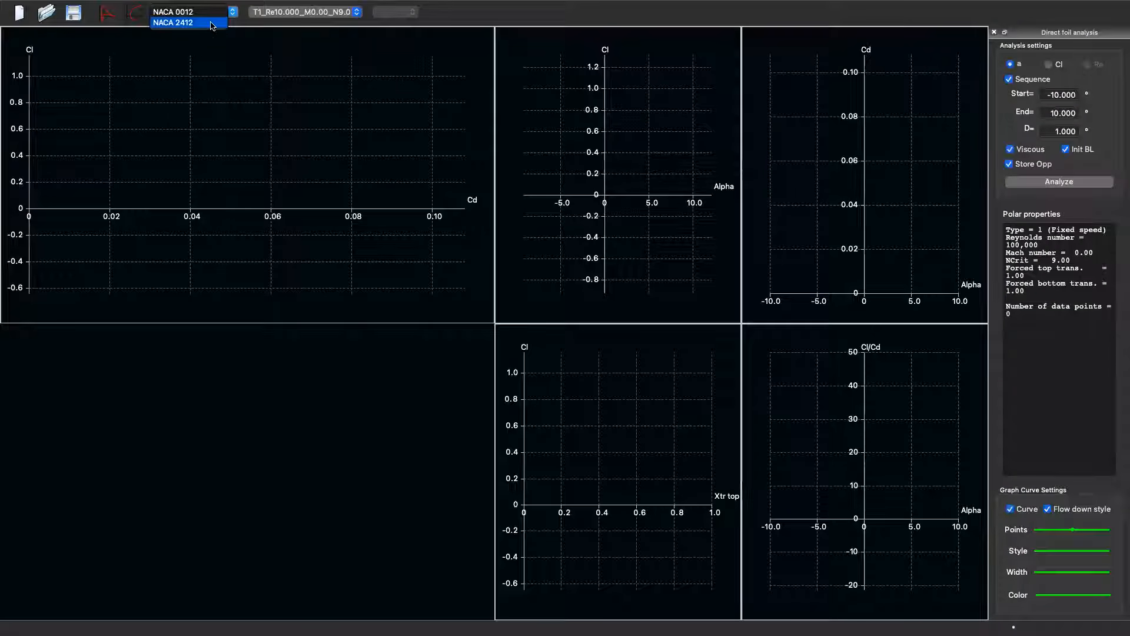
click(210, 23)
click(209, 16)
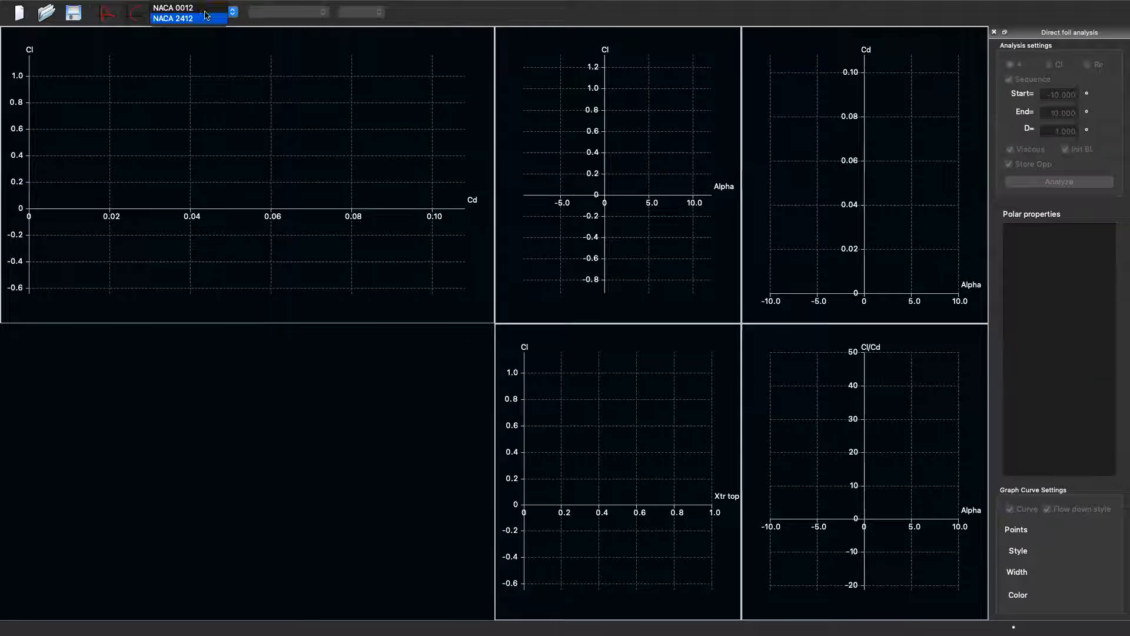
click(198, 11)
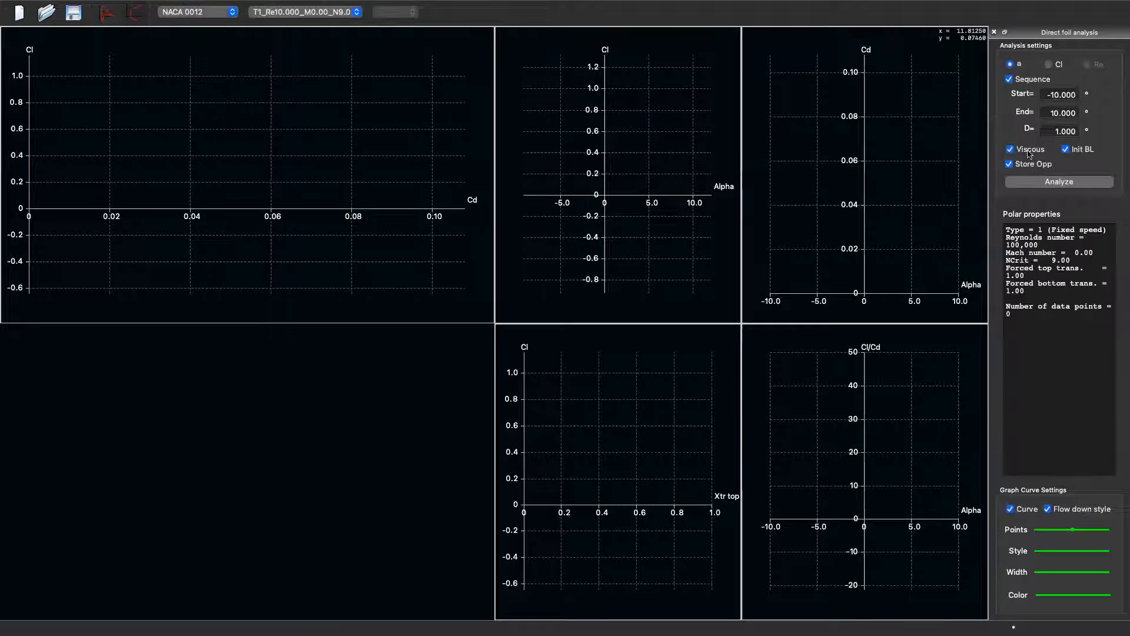
click(213, 17)
click(206, 25)
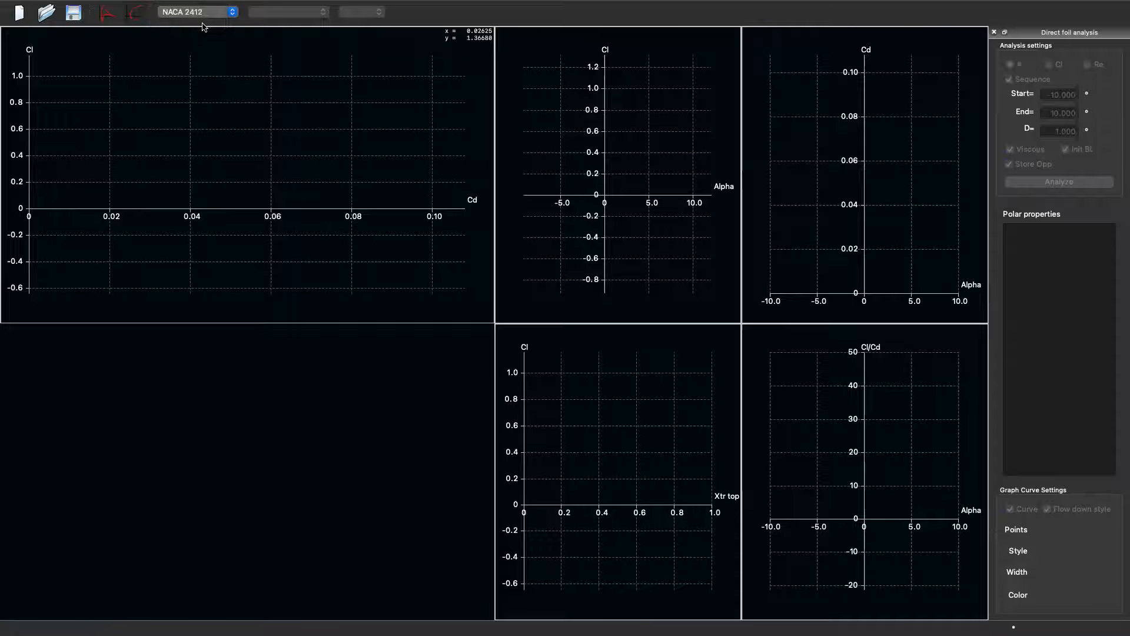
Run the viscous analysis of NACA 0012 over angles of attack from -10° to 10° in 1° increments.
click(204, 16)
click(203, 10)
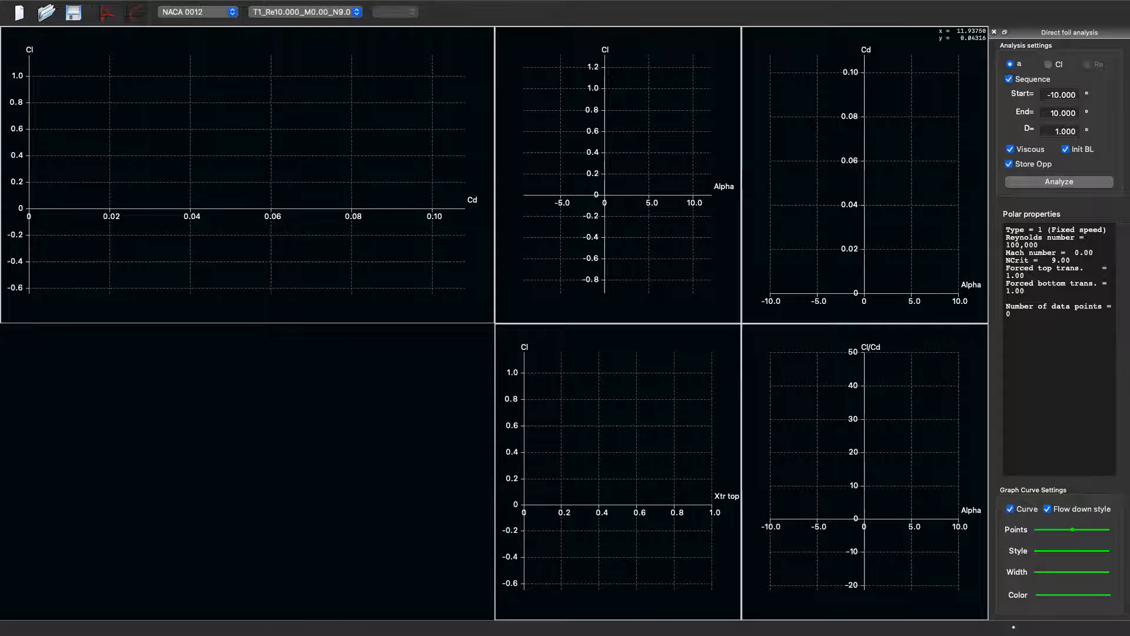
click(1057, 183)
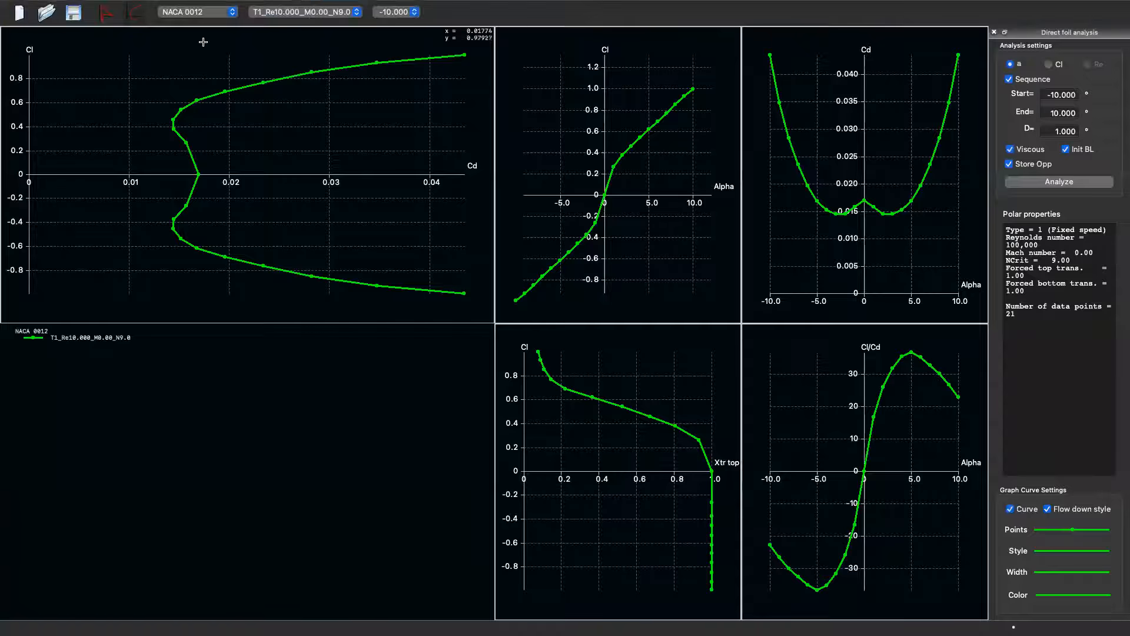
Define a Type 1 analysis for NACA 2412 at Reynolds number 10,000,000 and run it from -10° to 10° in 1° increments.
click(199, 14)
click(185, 25)
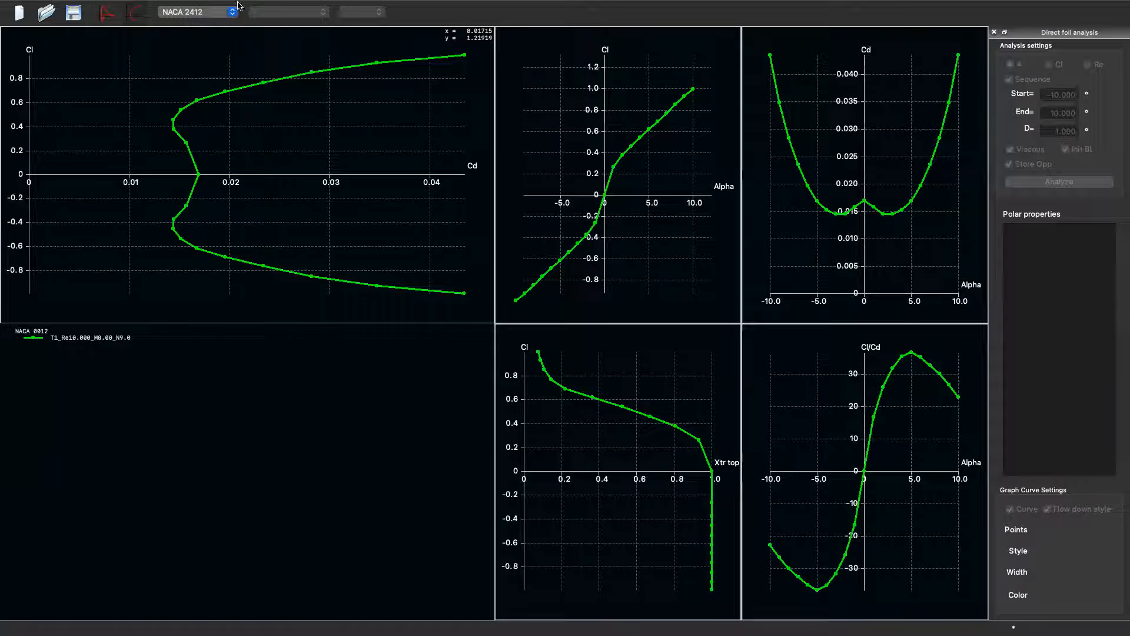
click(202, 7)
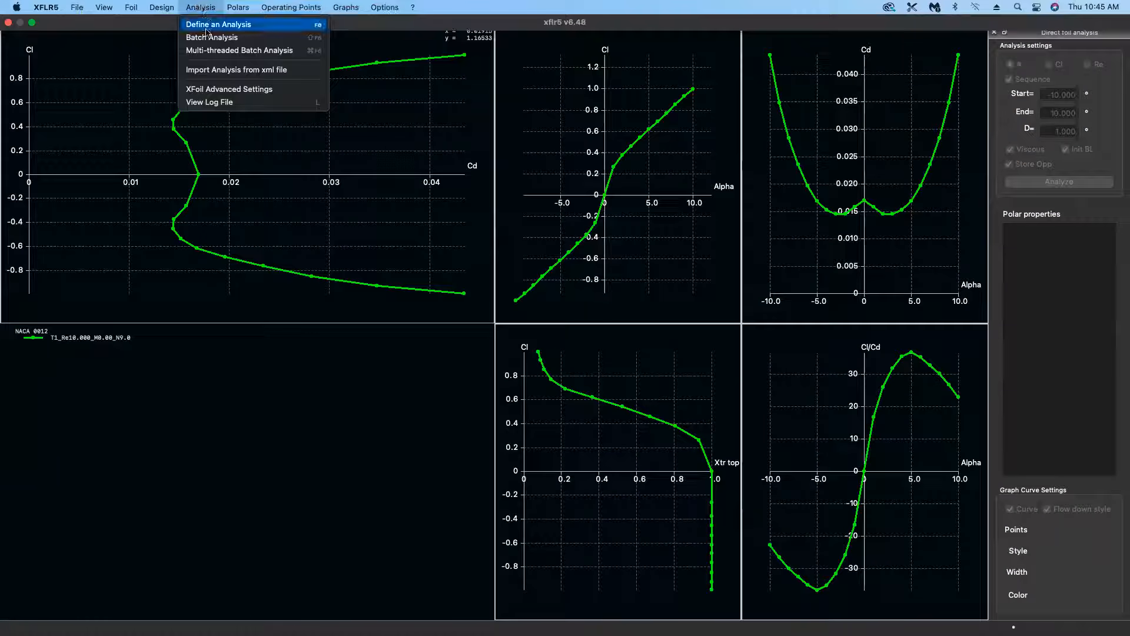
click(203, 22)
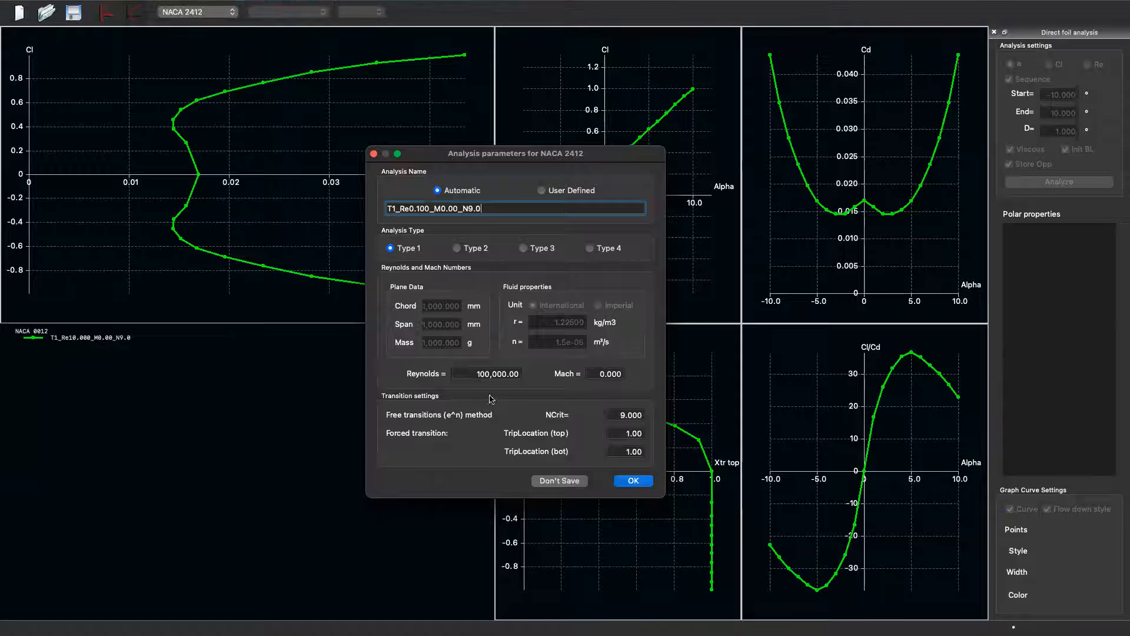
click(478, 372)
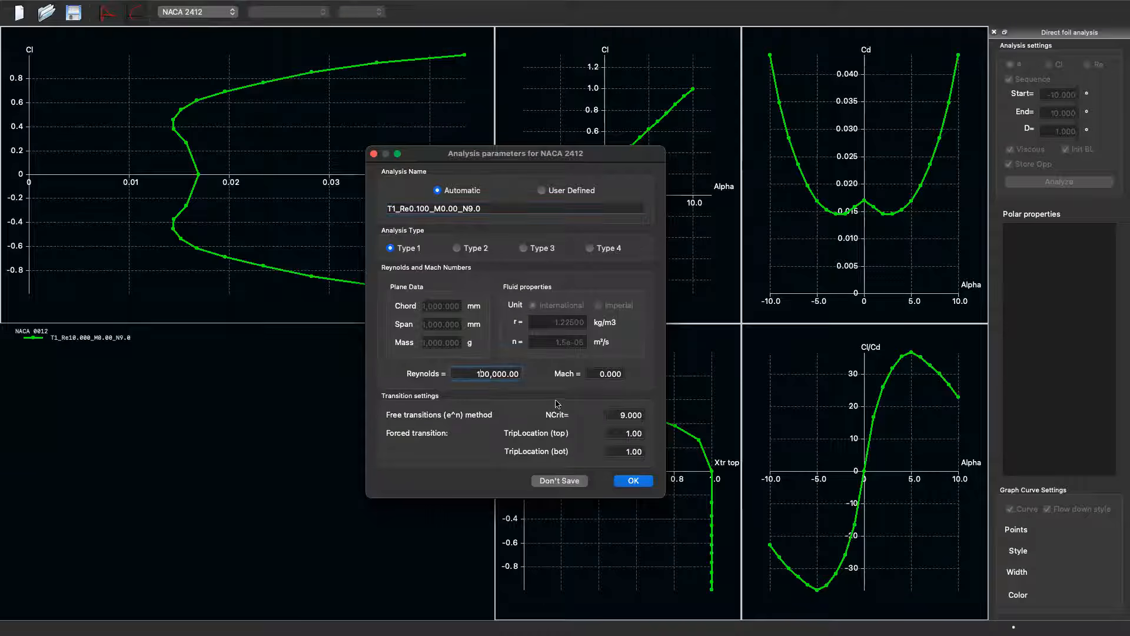
text(00,)
click(627, 482)
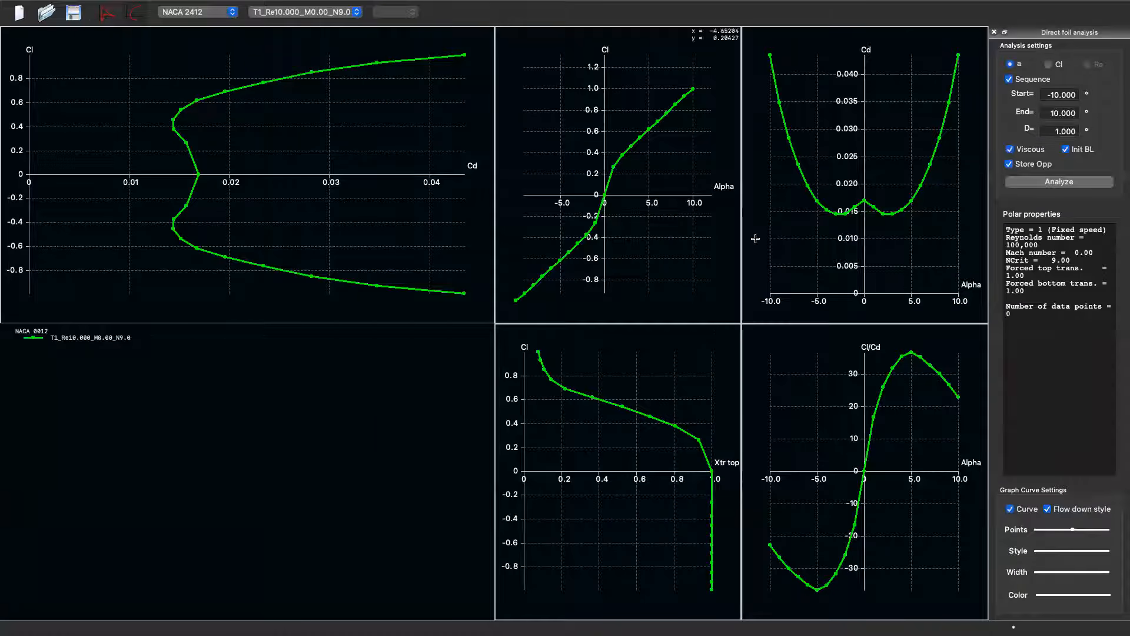
click(1055, 182)
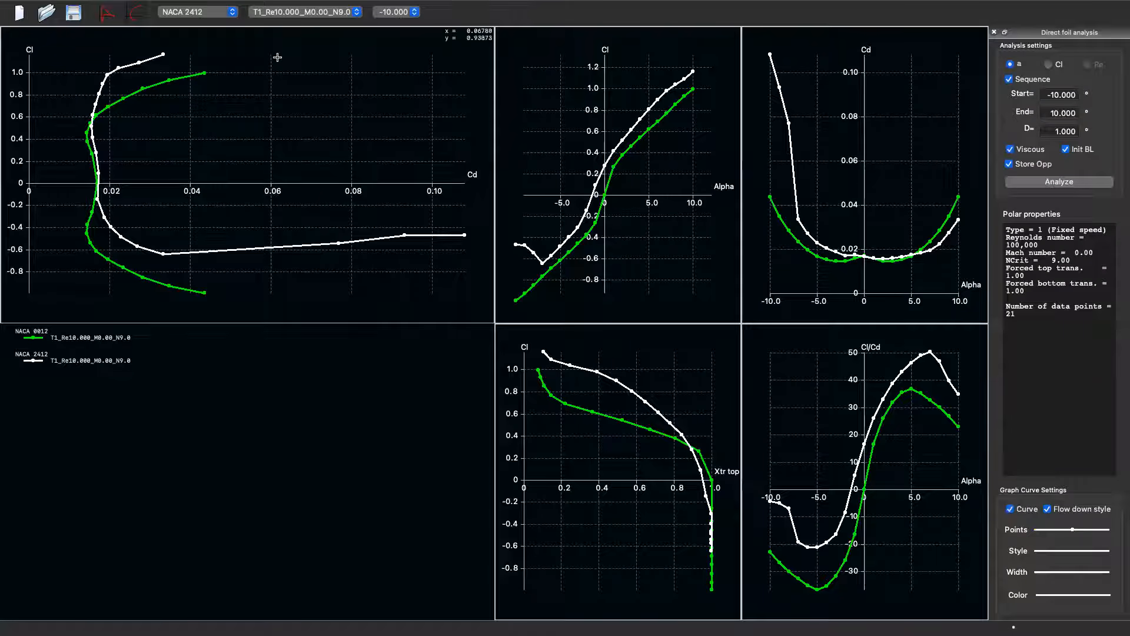
Show the pressure distribution on NACA 2412 in the operating point view and animate it through the angles of attack.
click(112, 16)
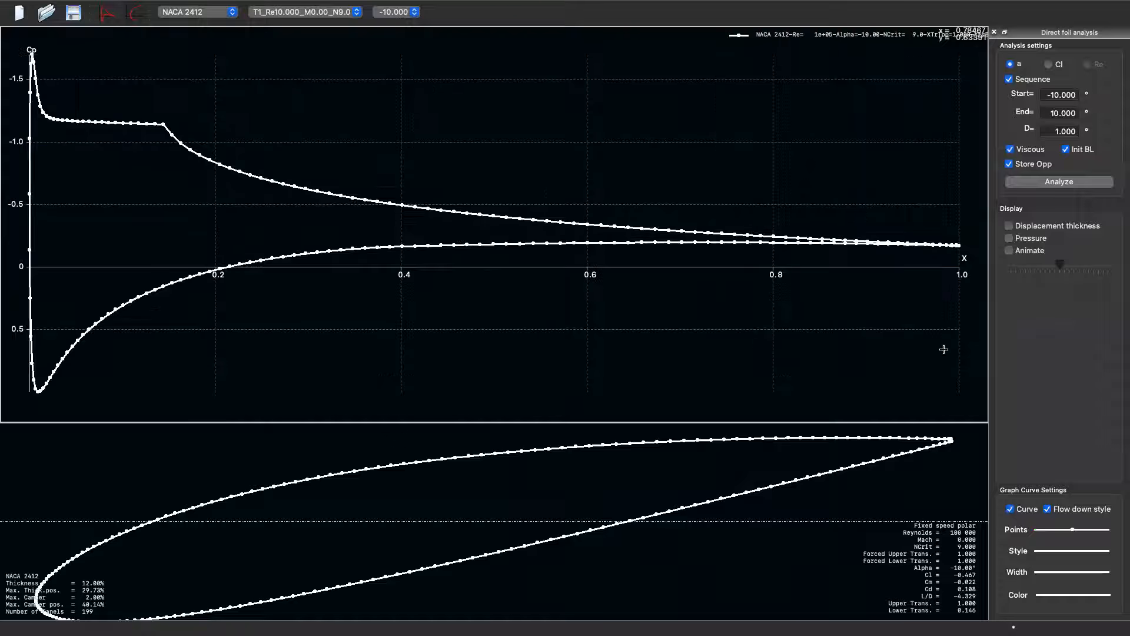
click(1010, 238)
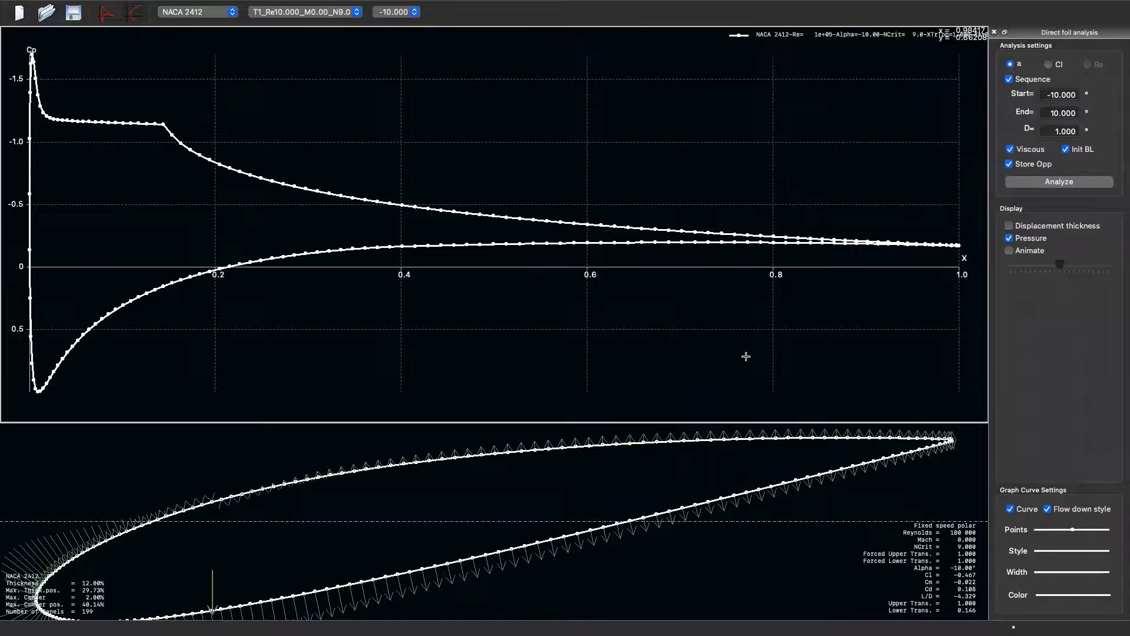
scroll(447, 530, up, 3)
scroll(444, 537, down, 6)
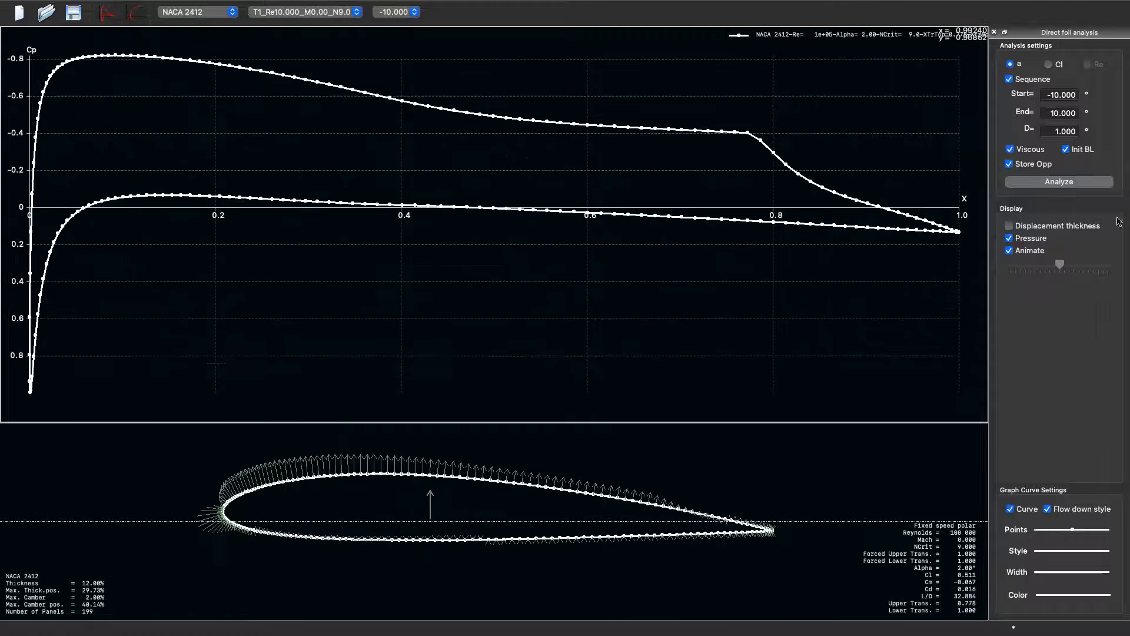
click(1009, 250)
Animate the pressure distribution on NACA 0012 through its angles of attack and stop the animation.
click(199, 10)
click(193, 8)
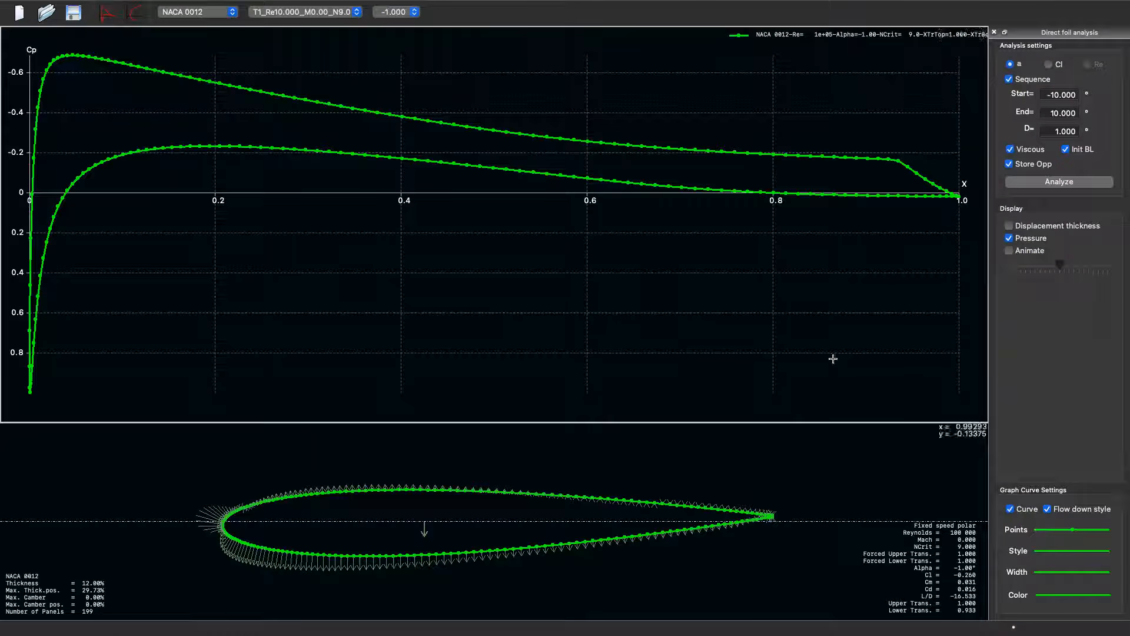
click(1010, 253)
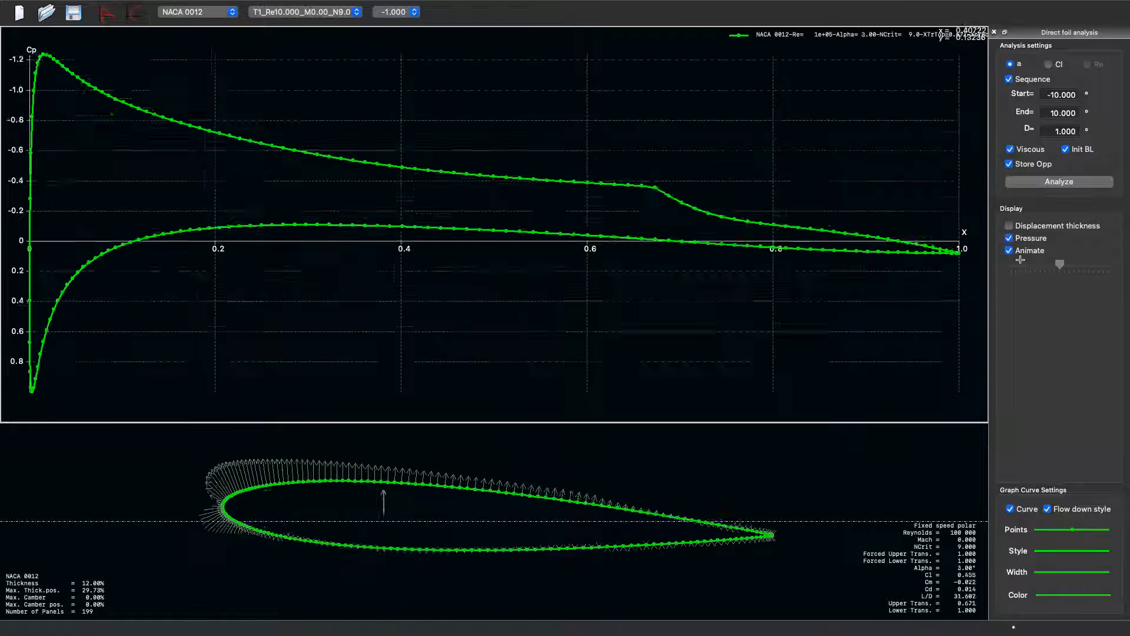
click(1032, 252)
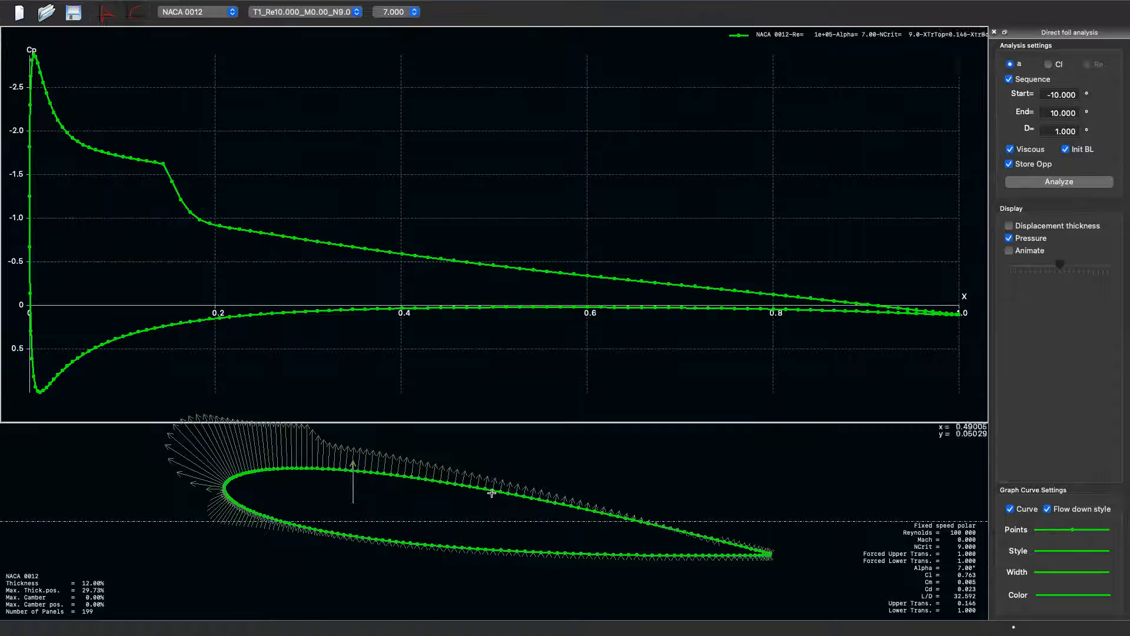
Return to the polar graphs of both foils and switch to Wing and Plane Design.
click(135, 16)
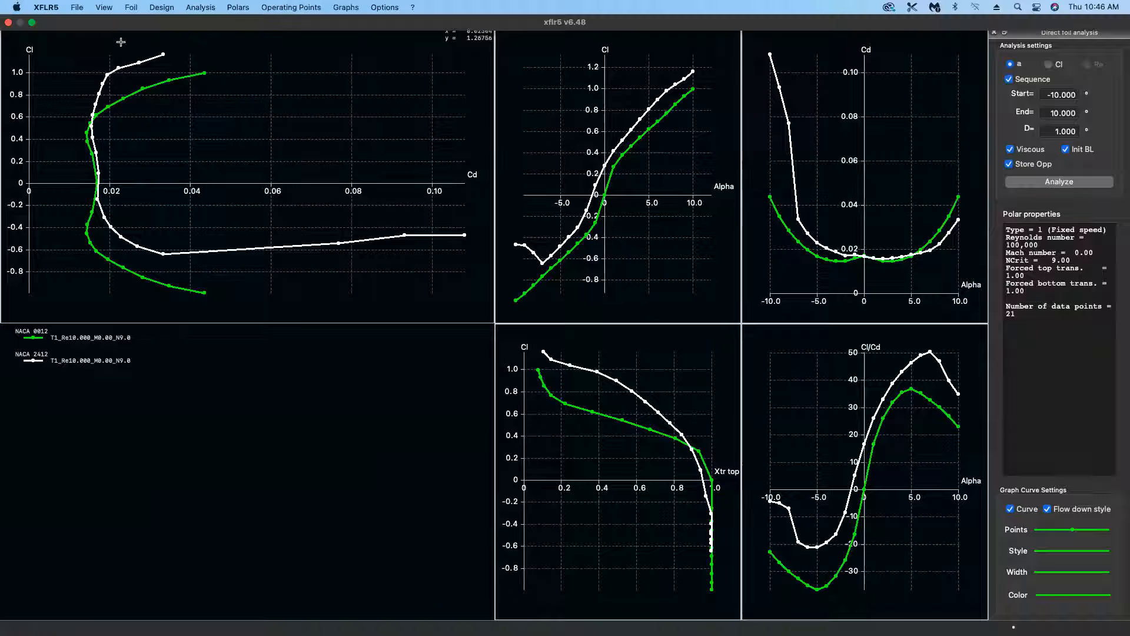
click(77, 7)
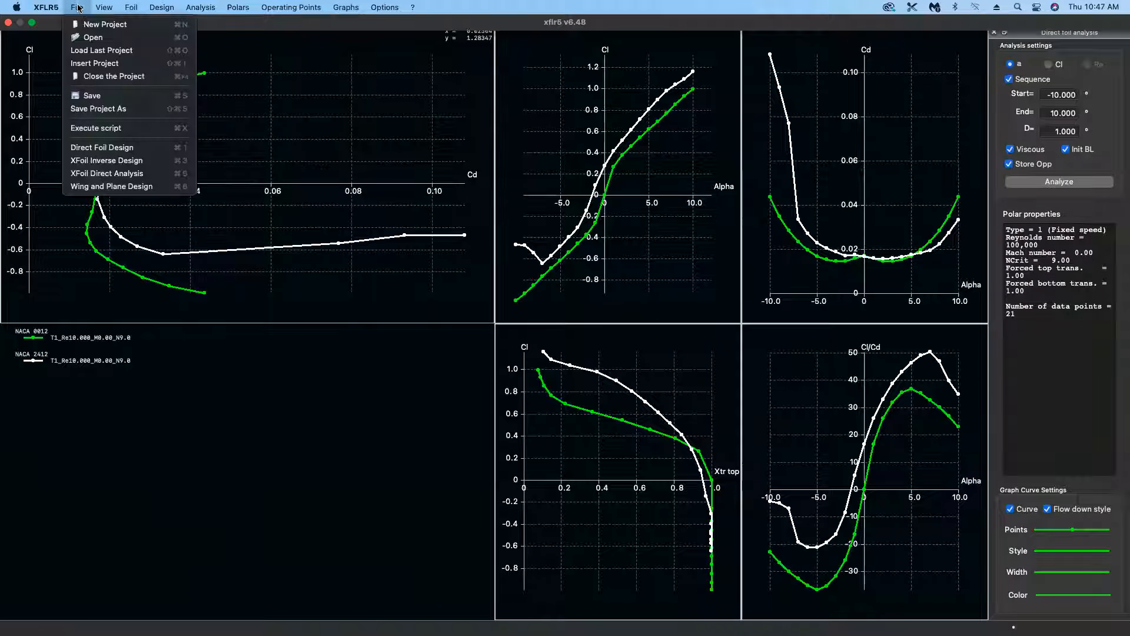
click(101, 187)
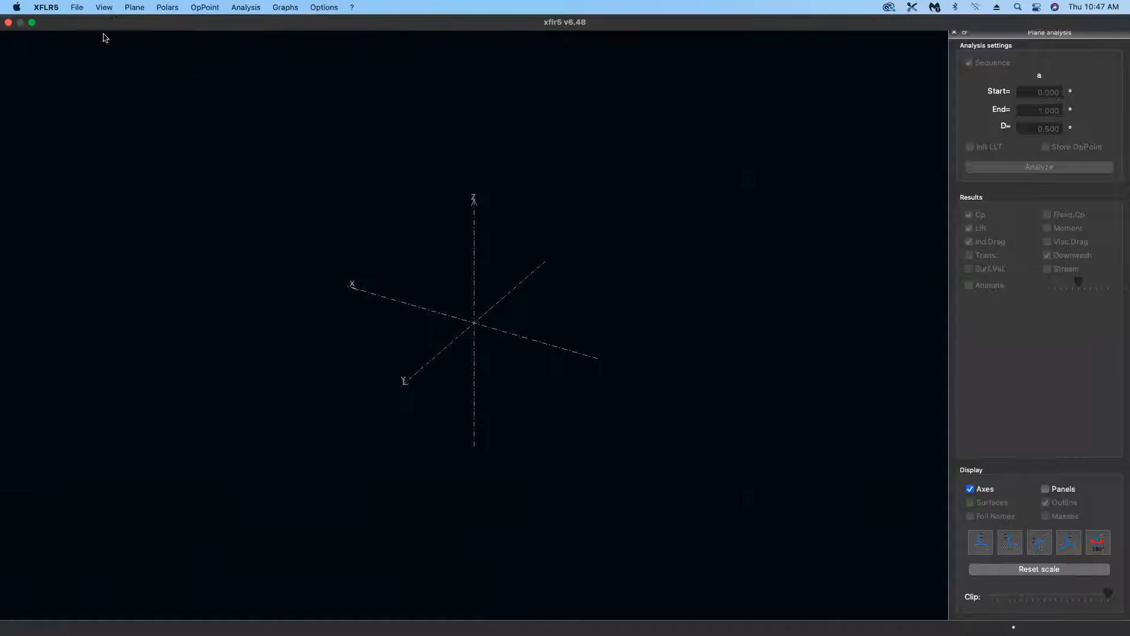
Look through the plane module's operating point, polar, stability, root locus, 3D and Cp views.
click(112, 15)
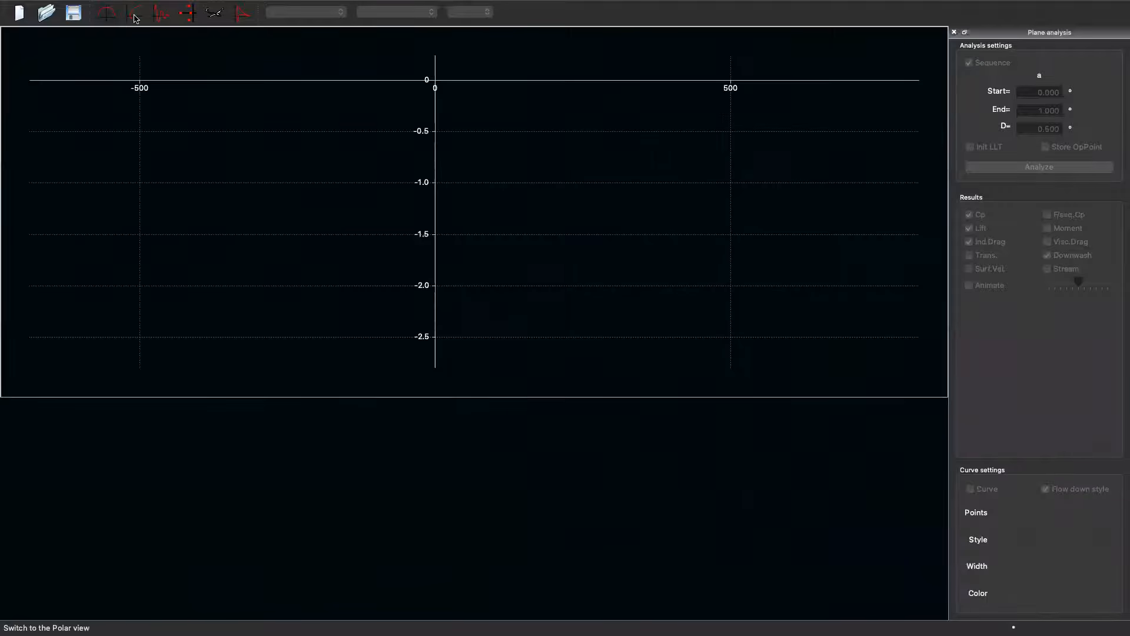
click(134, 15)
click(188, 14)
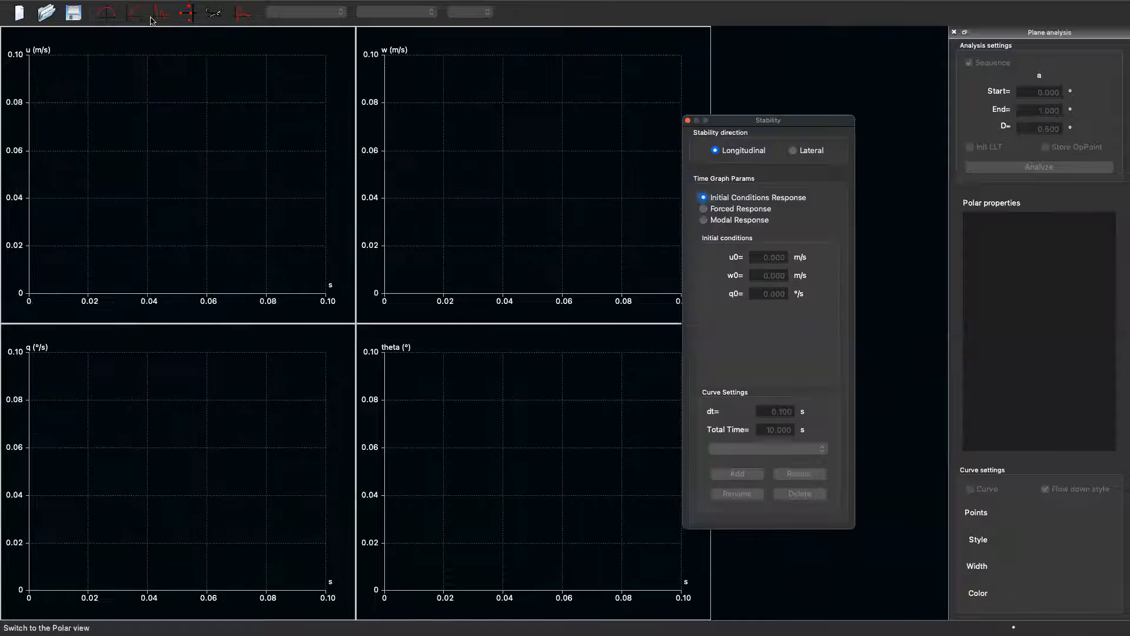
click(214, 13)
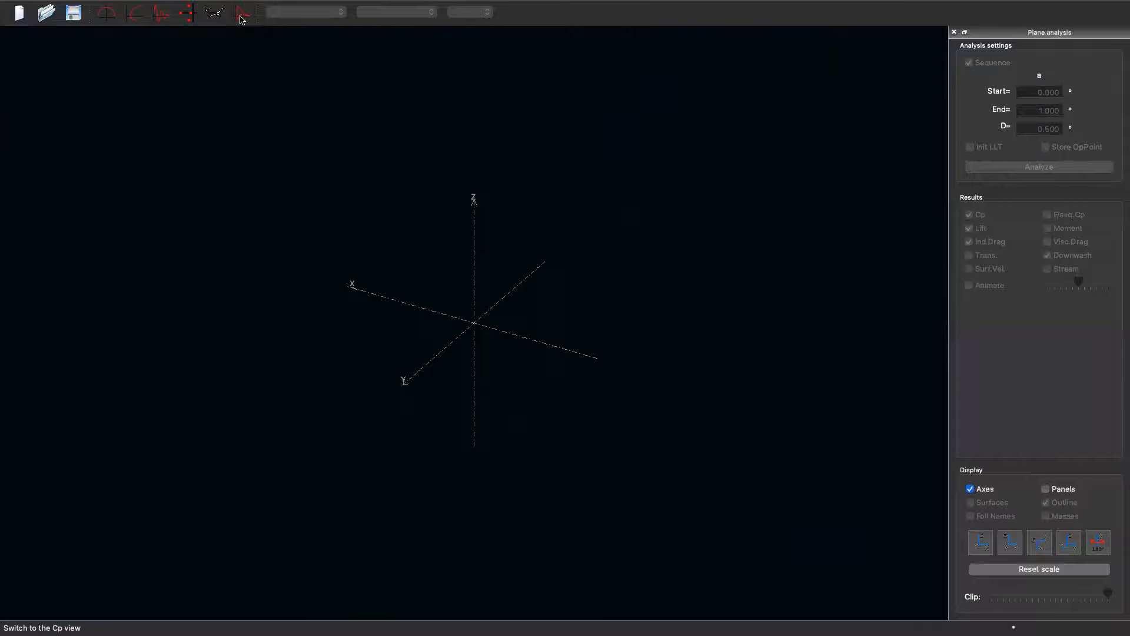
click(108, 16)
click(106, 13)
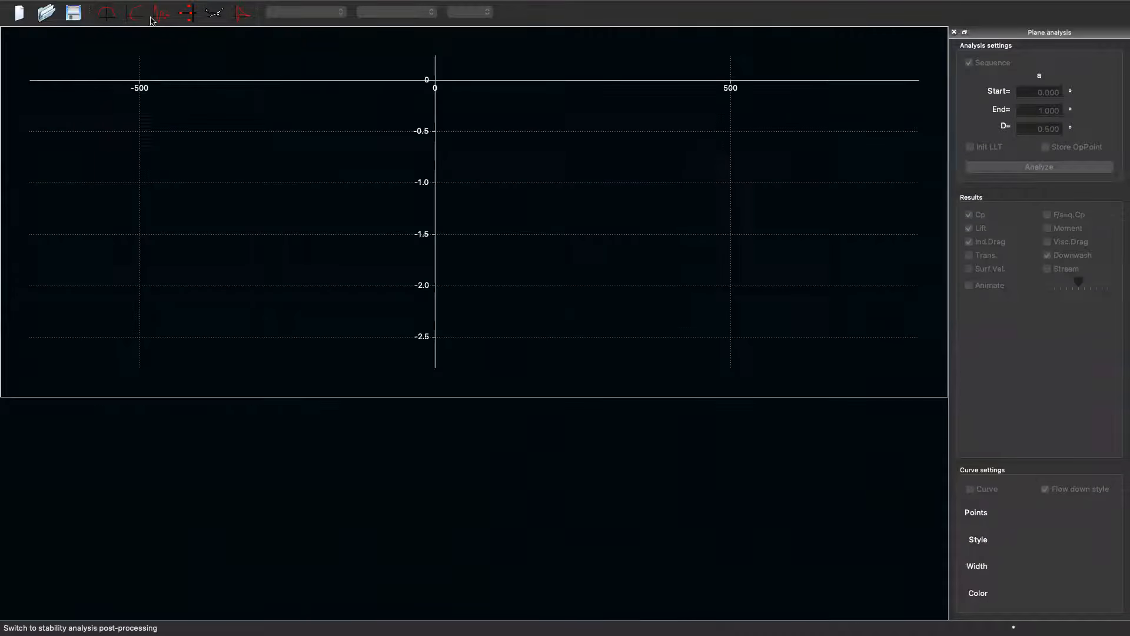
click(160, 19)
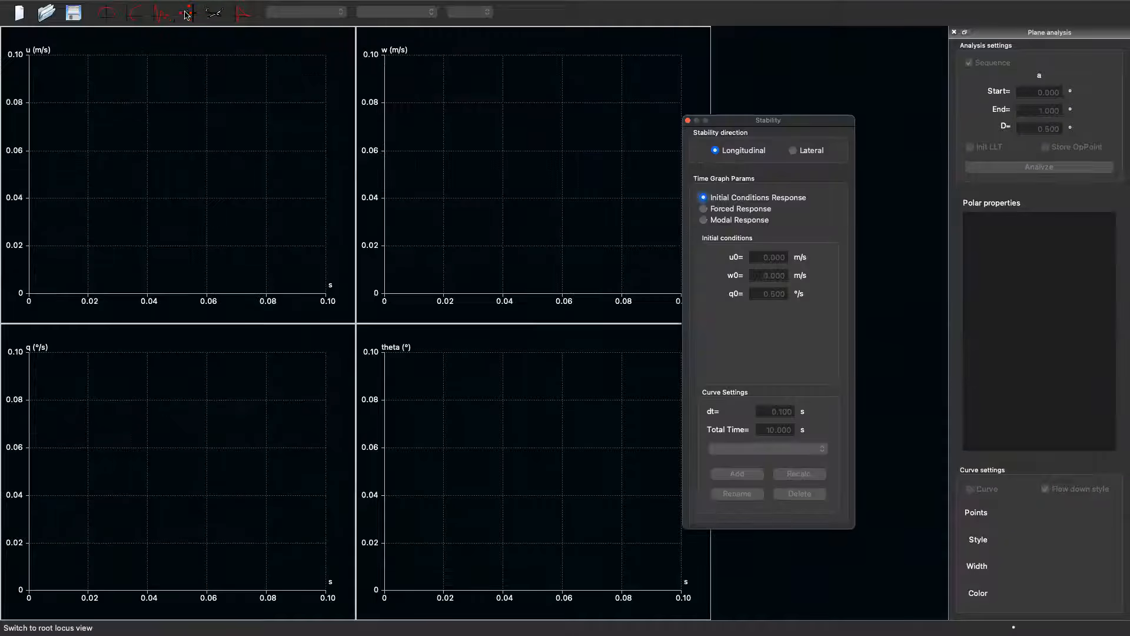
click(188, 13)
click(230, 13)
click(106, 13)
scroll(251, 182, down, 2)
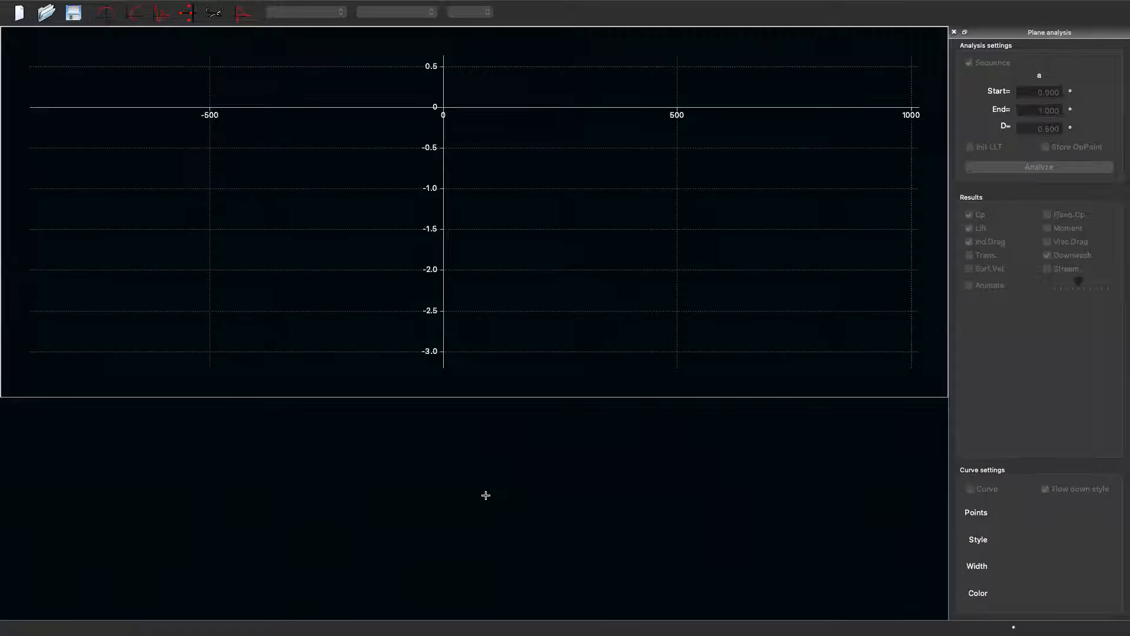
Start defining a new plane and exclude the elevator and the fin from it.
mouse_move(235, 6)
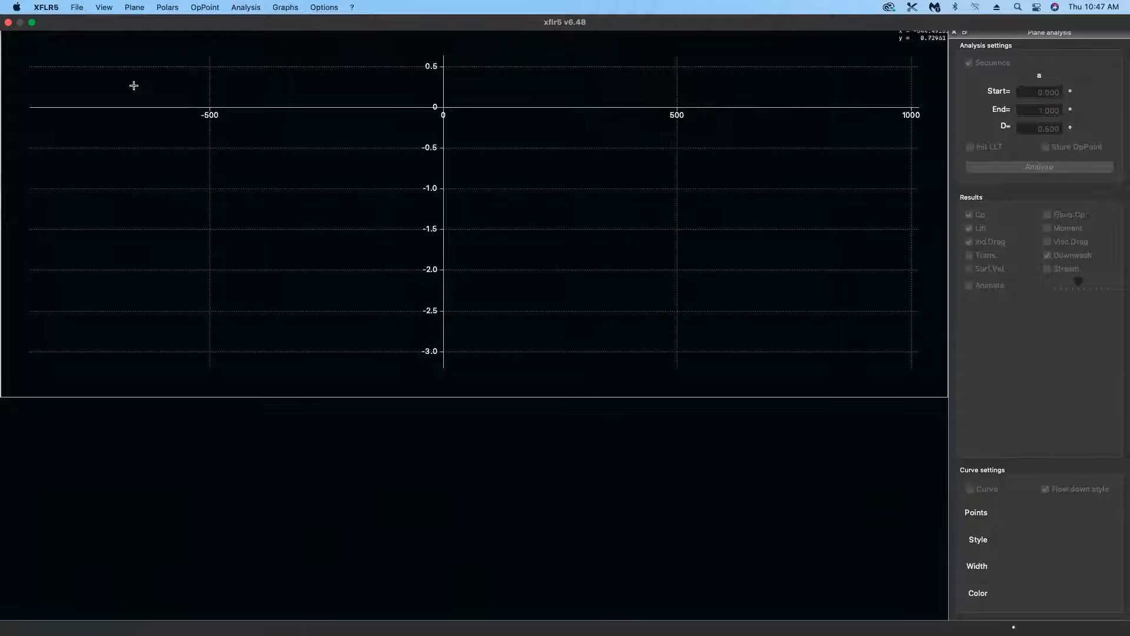
click(134, 7)
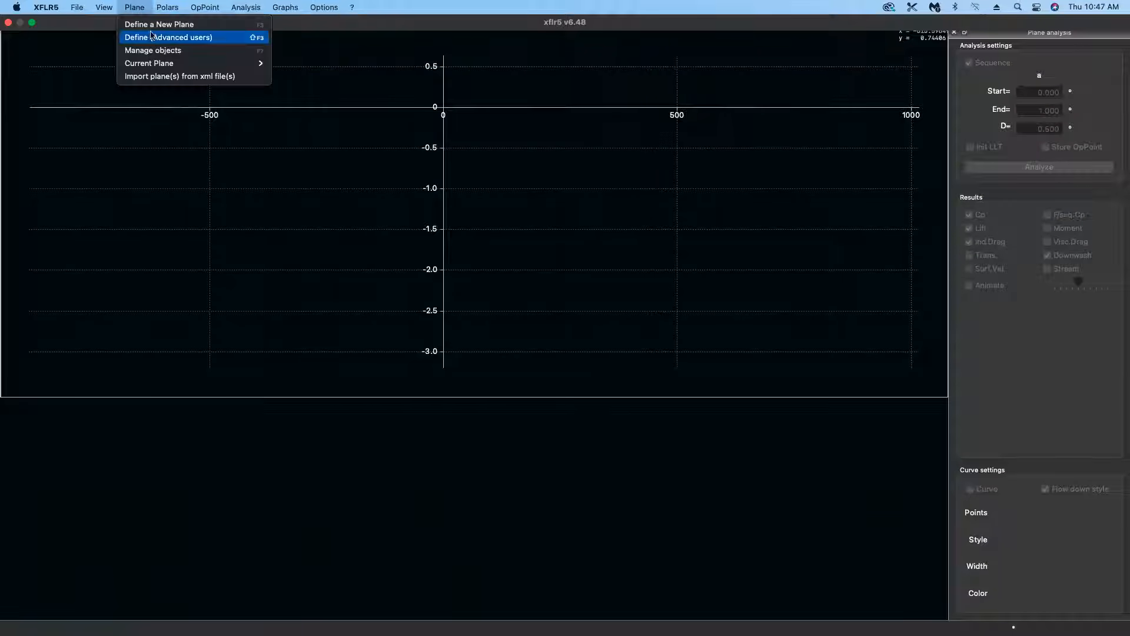
click(151, 26)
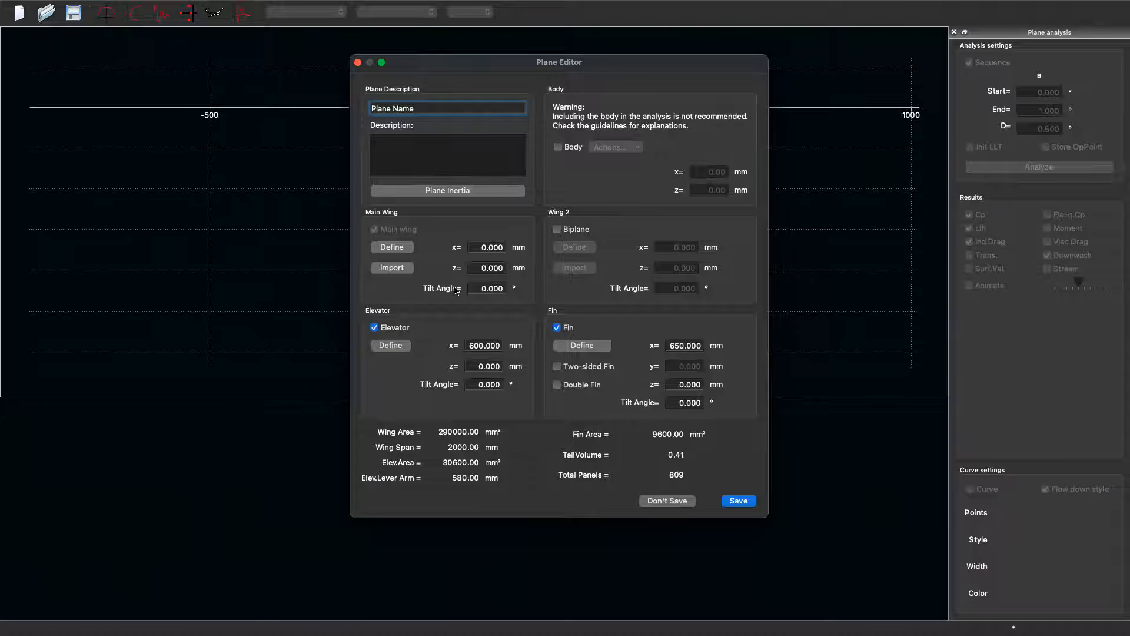
click(374, 327)
click(557, 328)
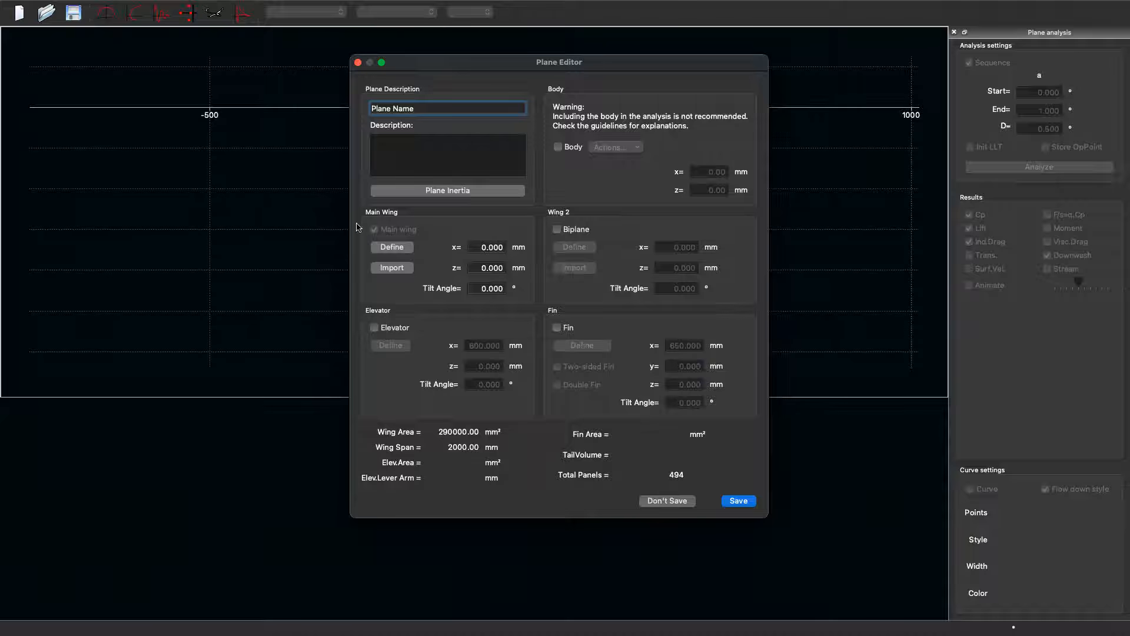
Name the new plane Prantld-Wing and save it.
drag(397, 100, 307, 99)
text(Prantld-Wing)
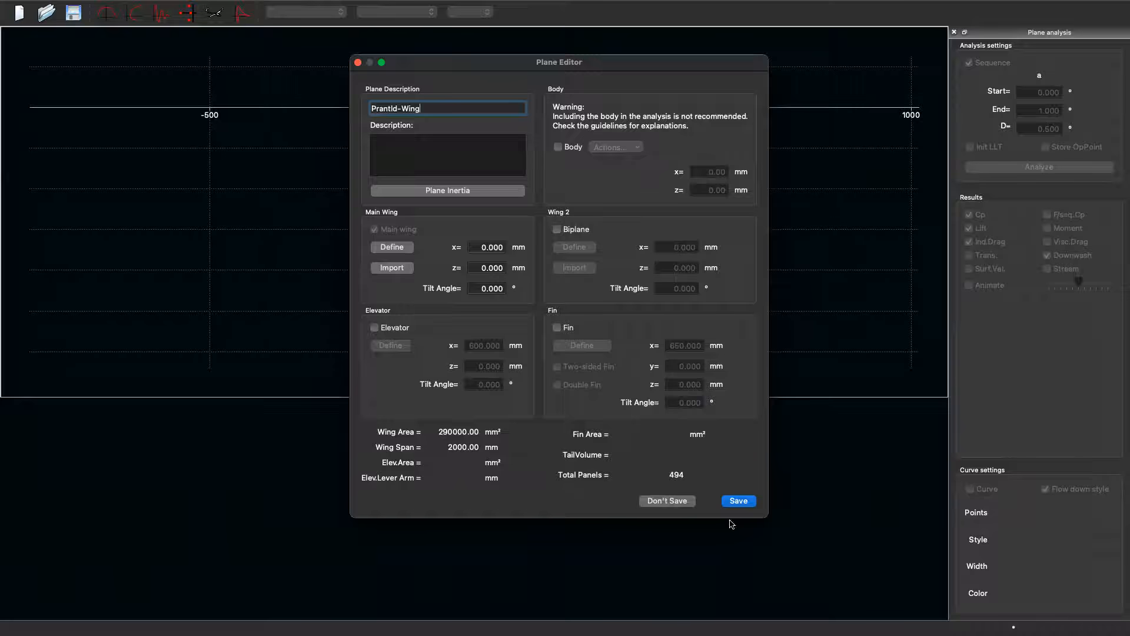
click(739, 500)
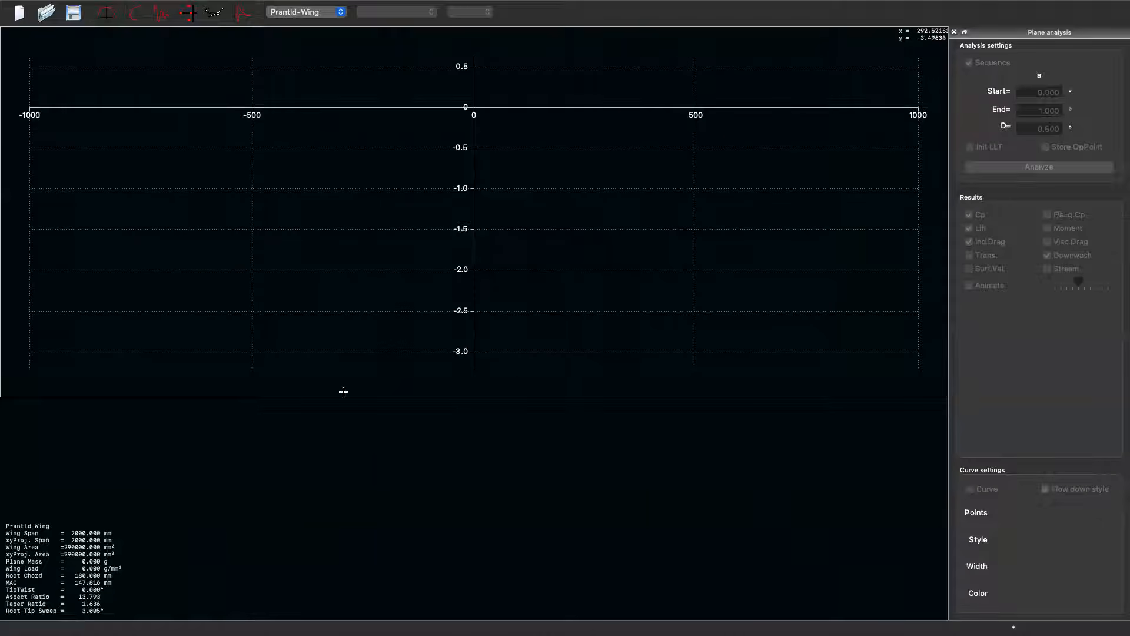
scroll(555, 273, down, 6)
scroll(555, 273, up, 5)
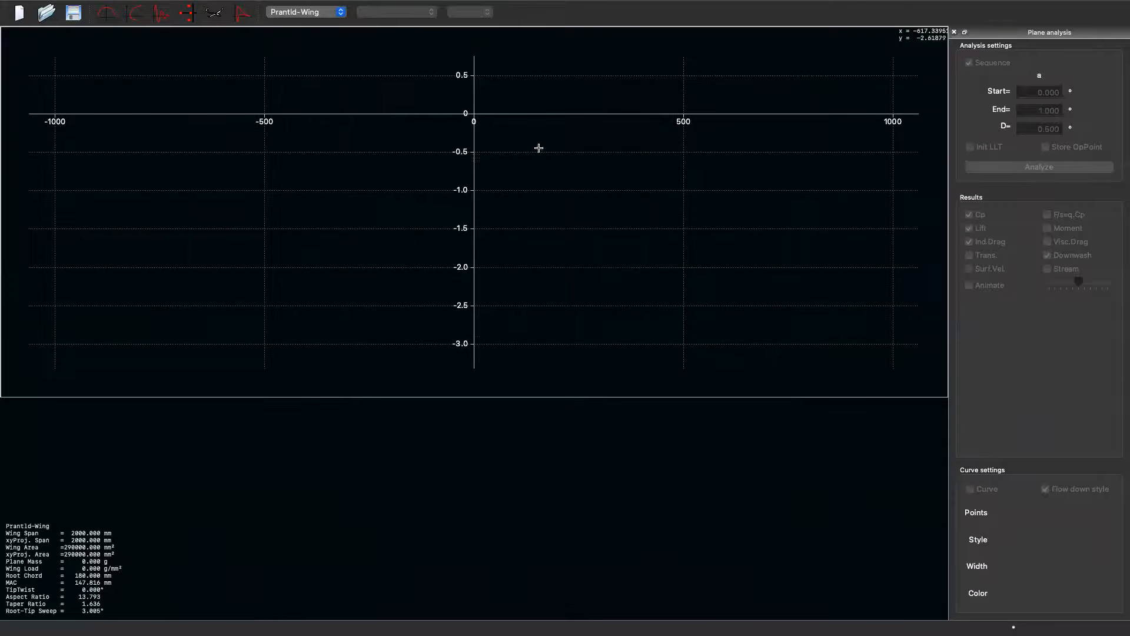
Open the main wing of the current plane for editing and look over its 3D geometry.
mouse_move(204, 5)
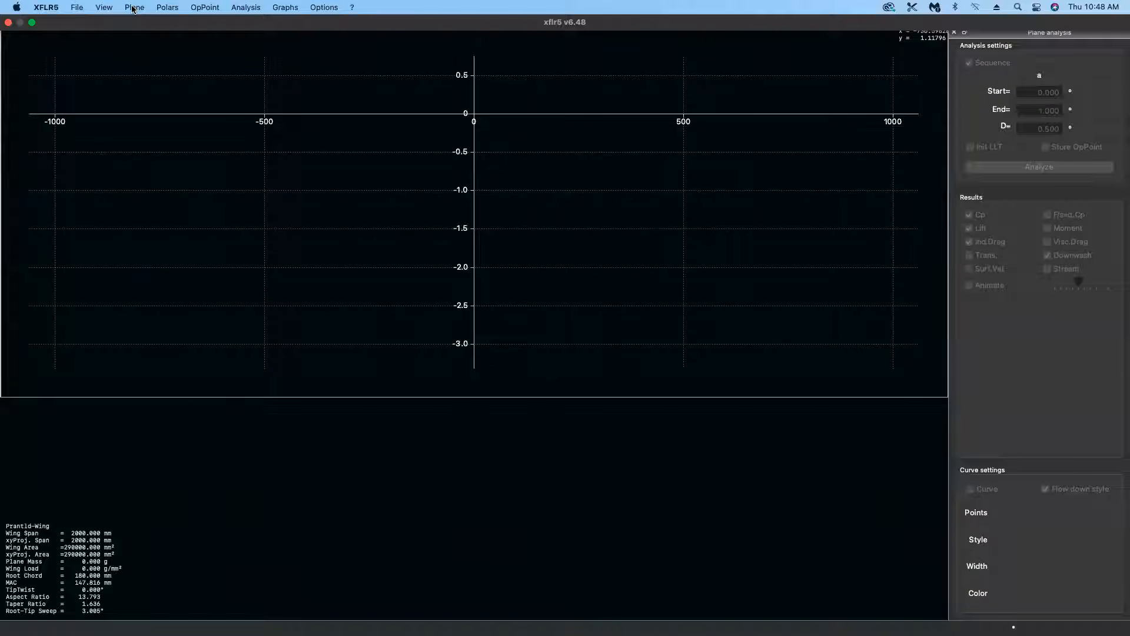
click(134, 8)
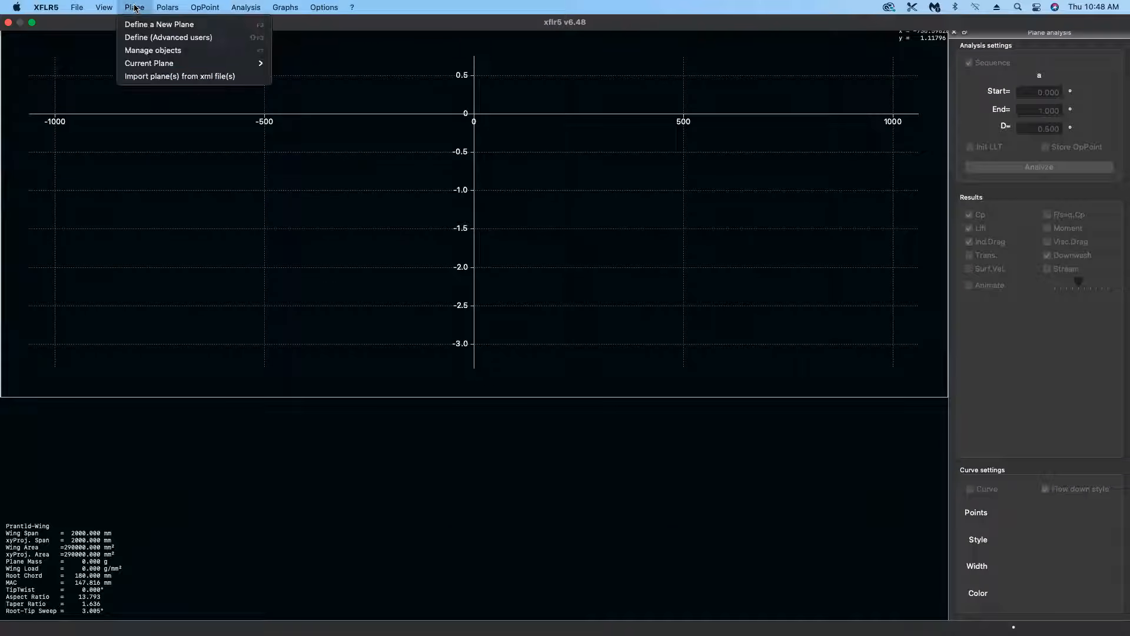
mouse_move(158, 67)
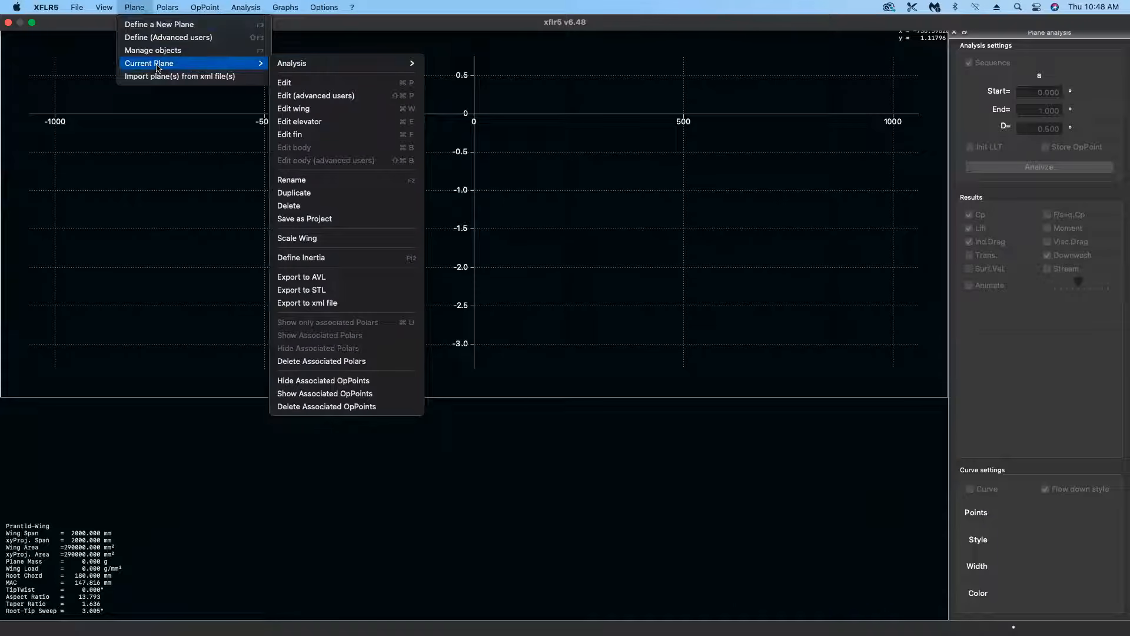
click(315, 108)
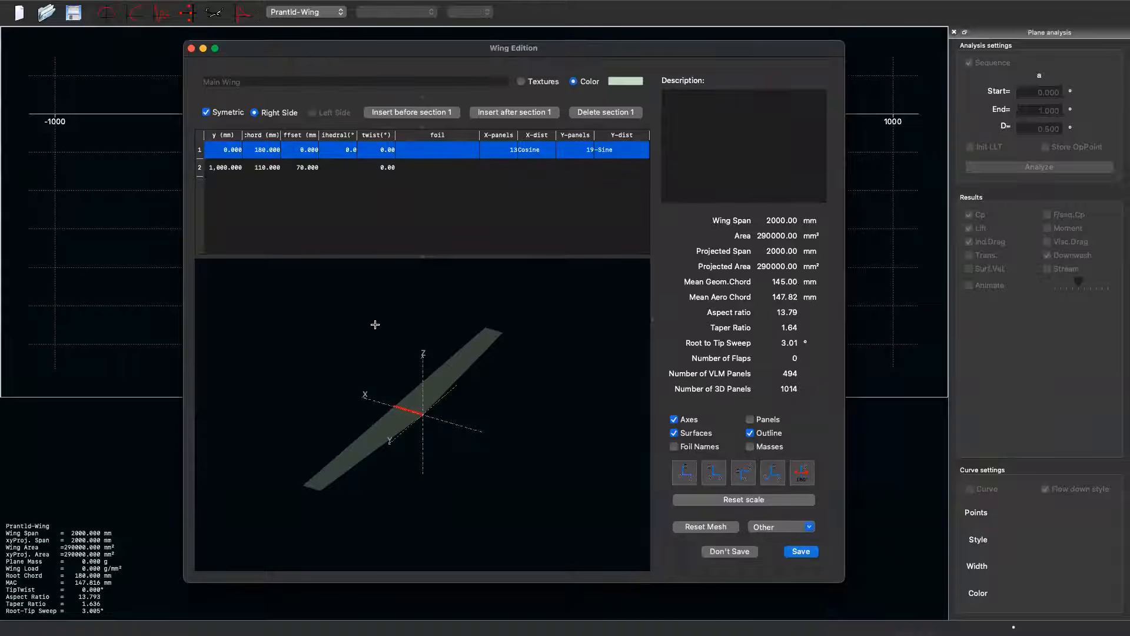
drag(420, 383, 419, 428)
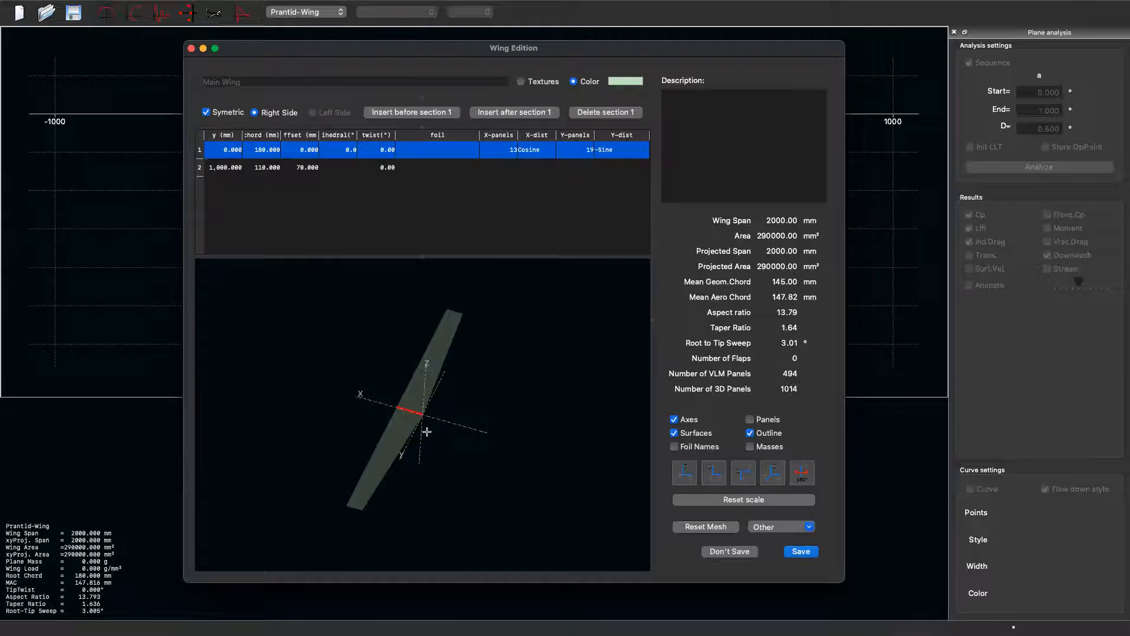
scroll(416, 406, up, 5)
scroll(417, 406, down, 5)
drag(390, 470, 383, 413)
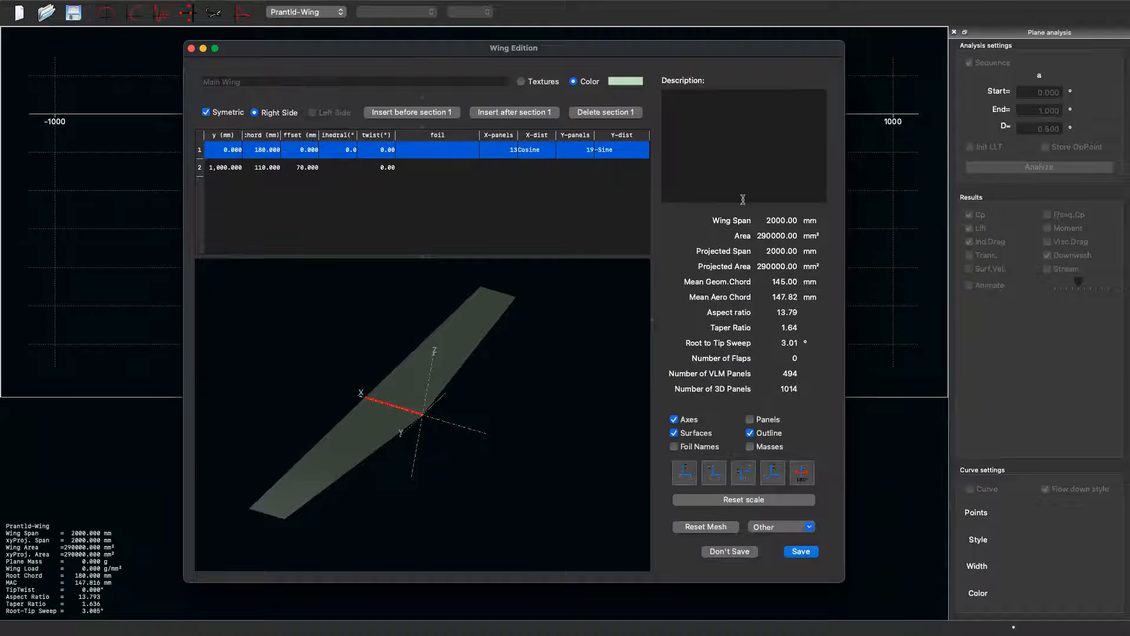
Examine the y position and chord values of the wing's root and tip sections.
click(202, 169)
click(302, 222)
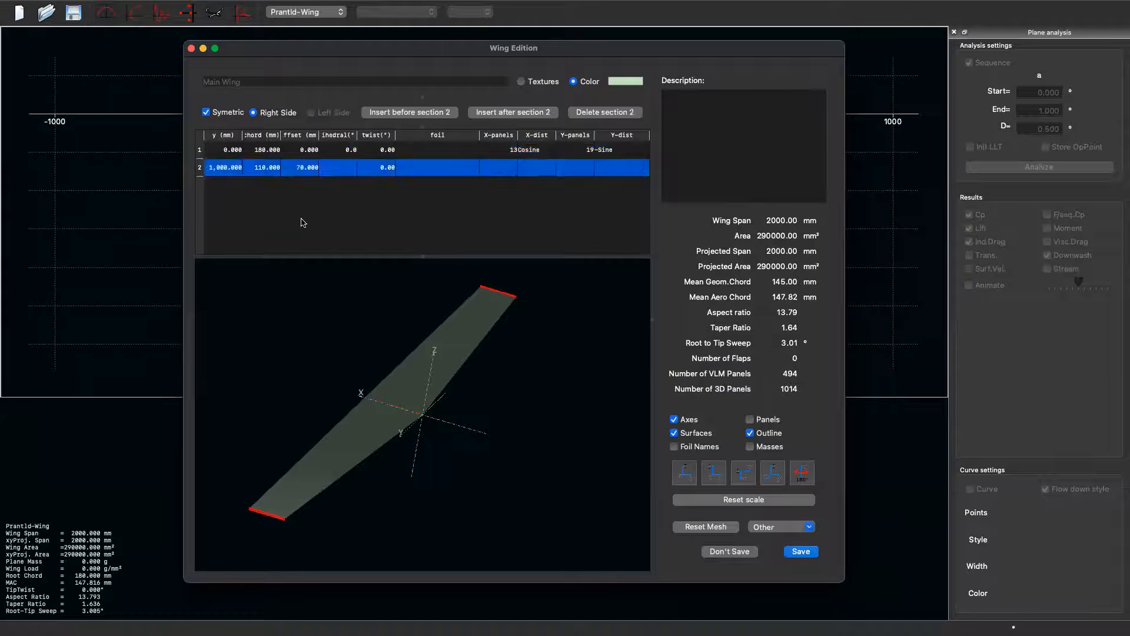
click(270, 165)
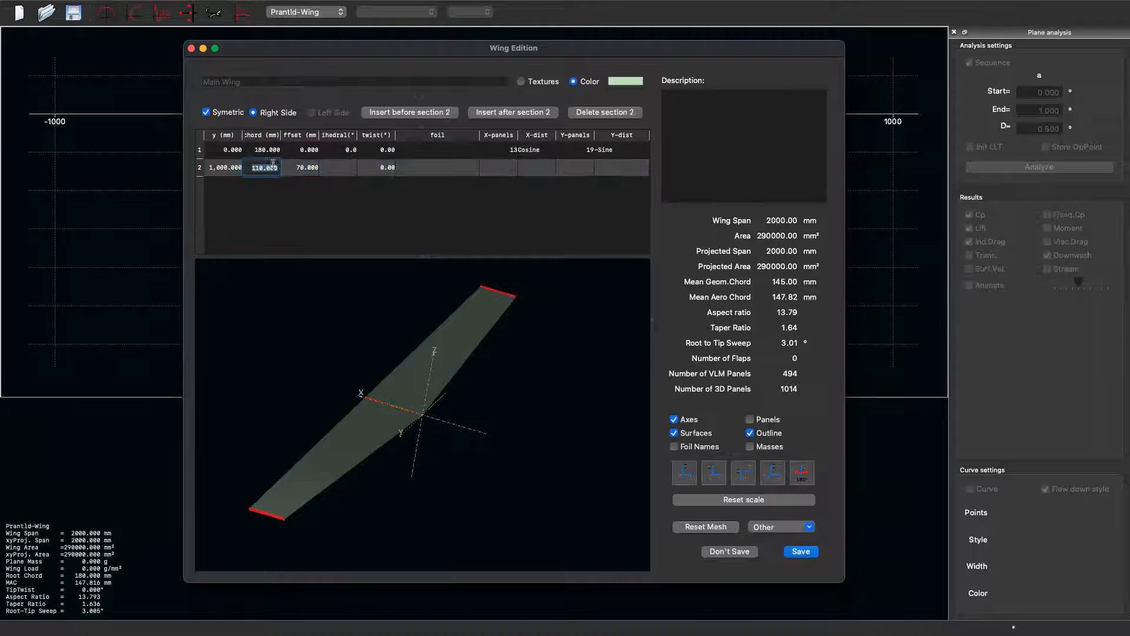
click(277, 151)
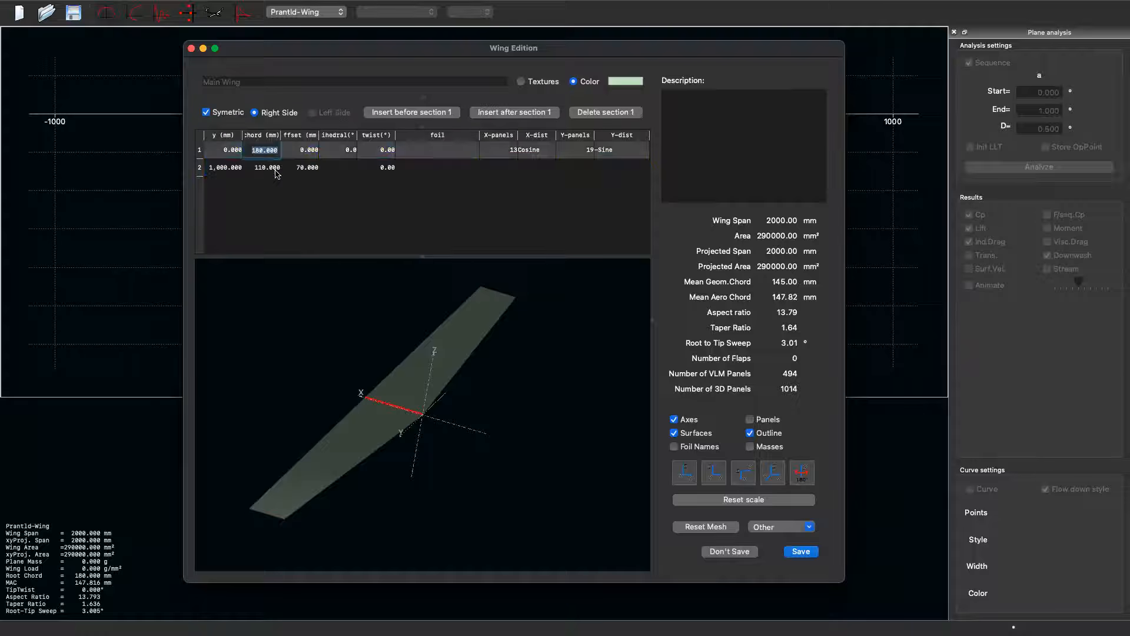
click(276, 169)
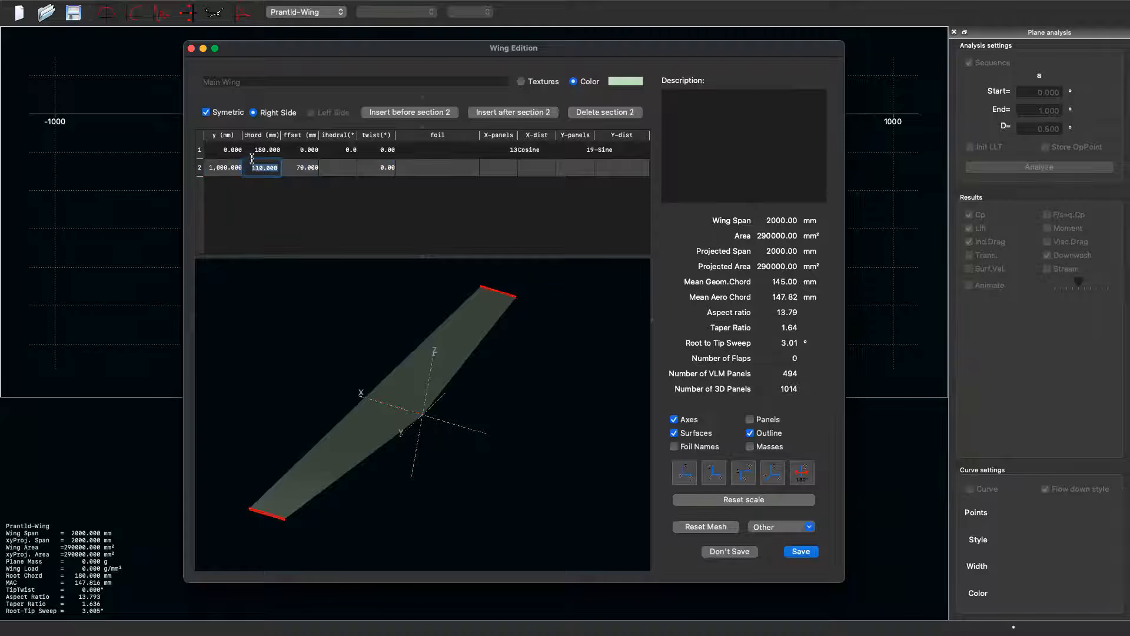
click(232, 152)
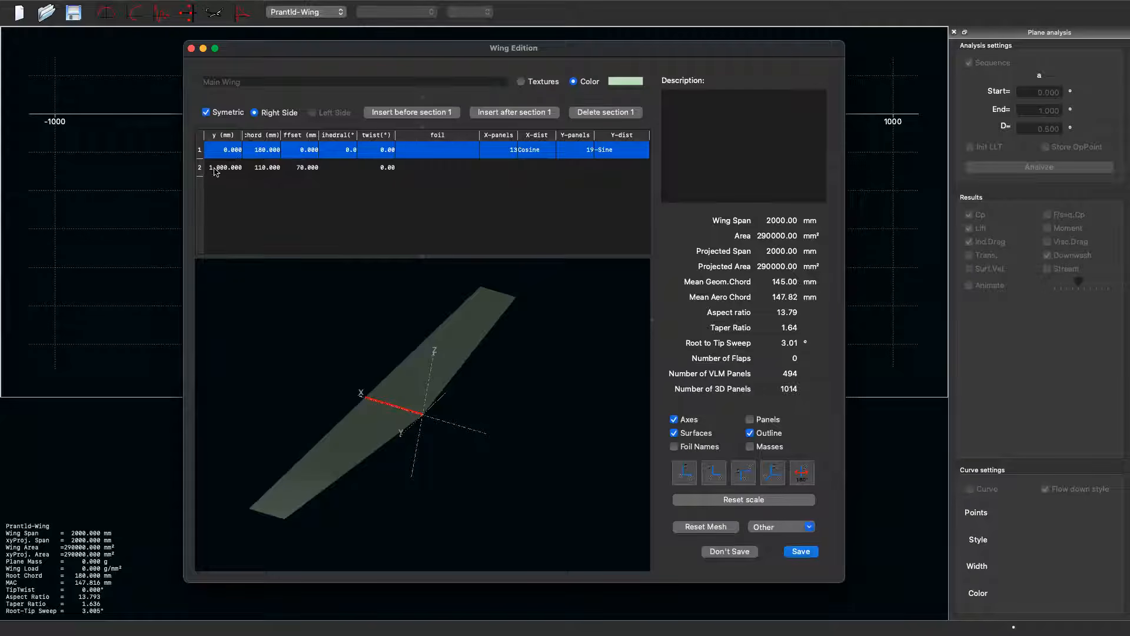
double_click(227, 167)
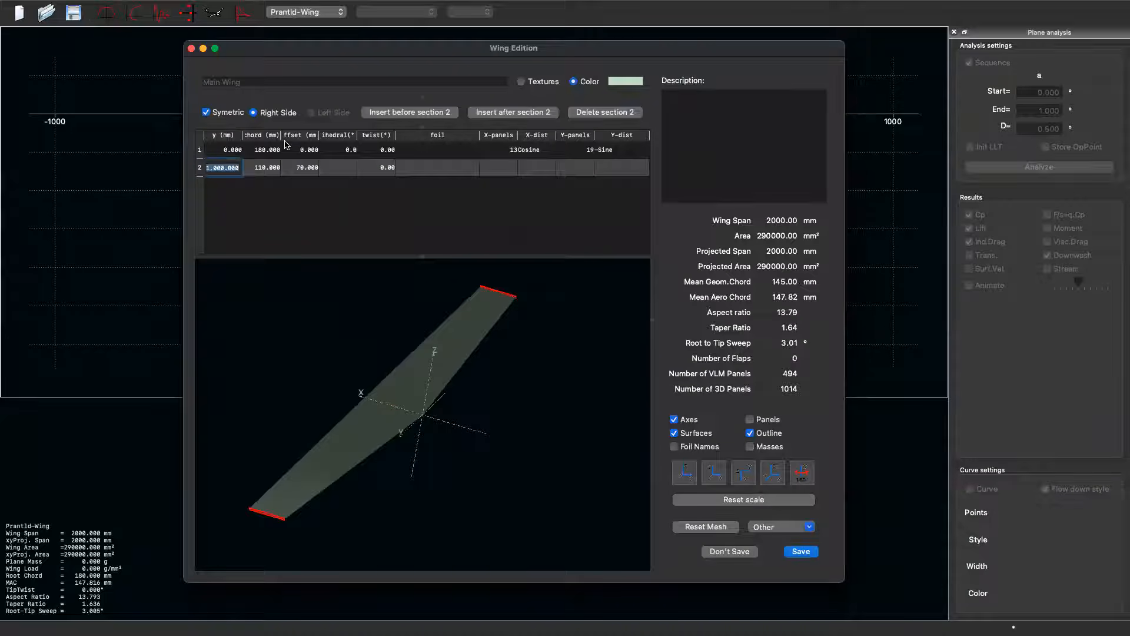
Set the chord of both the tip and the root section to 100 mm.
click(263, 167)
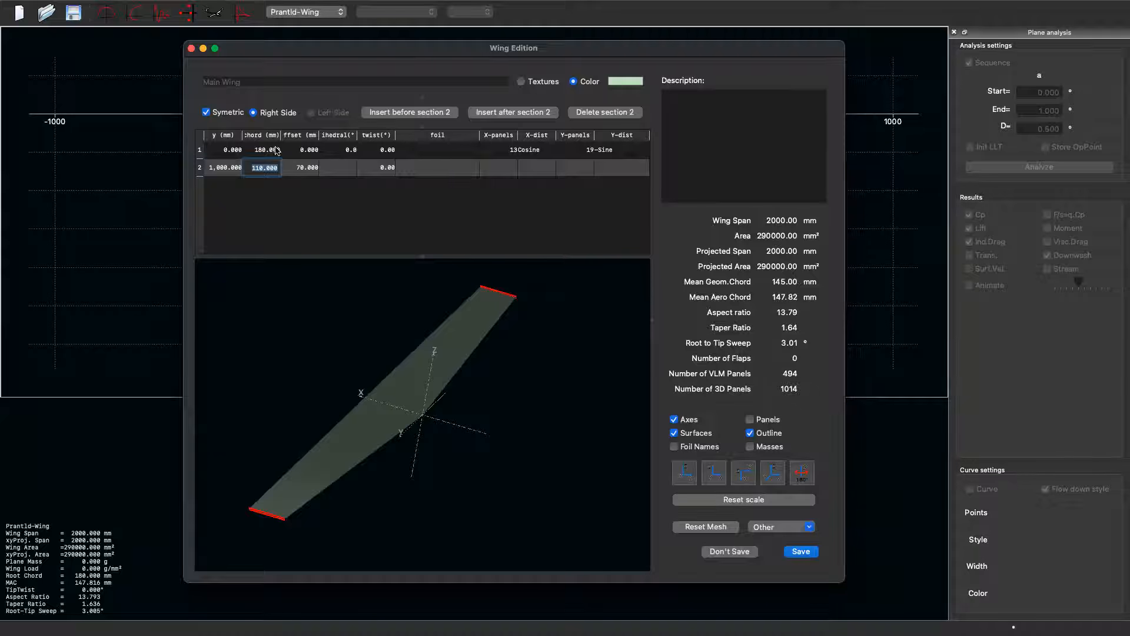
text(100)
key(Return)
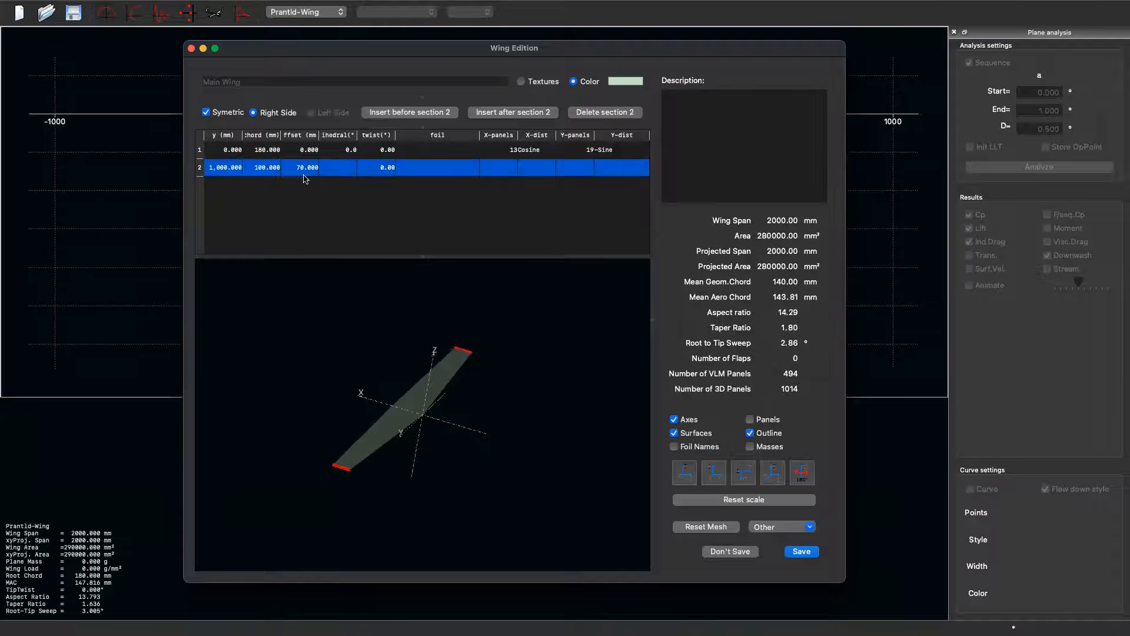
double_click(273, 152)
text(100)
key(Return)
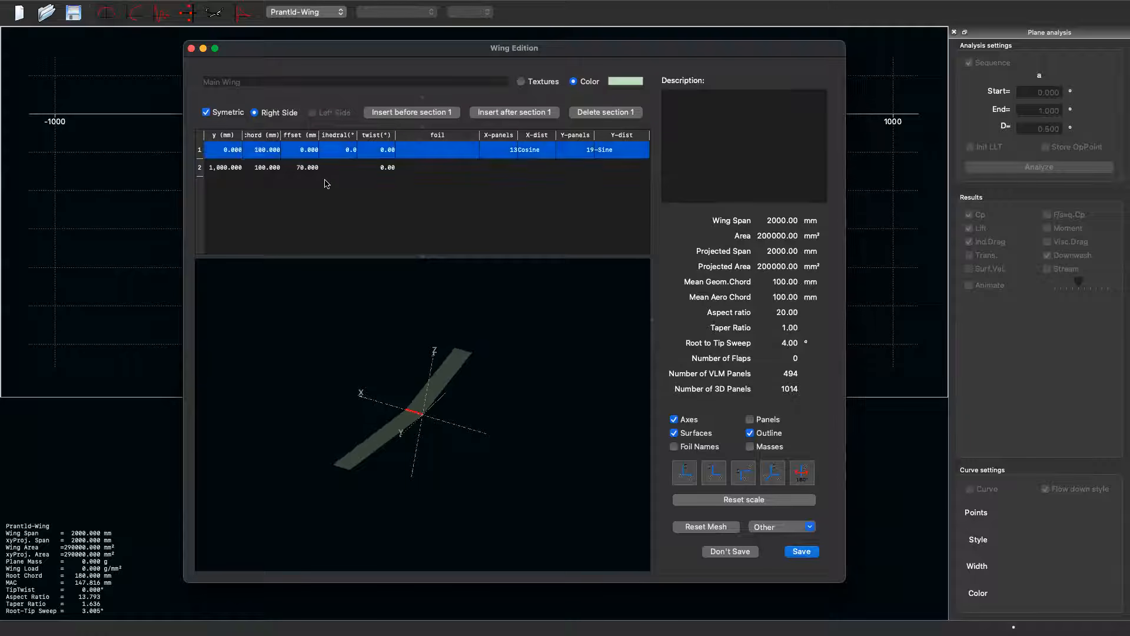
Set the root and tip chords to 200 mm each and restore the isometric view of the wing.
double_click(269, 151)
text(200)
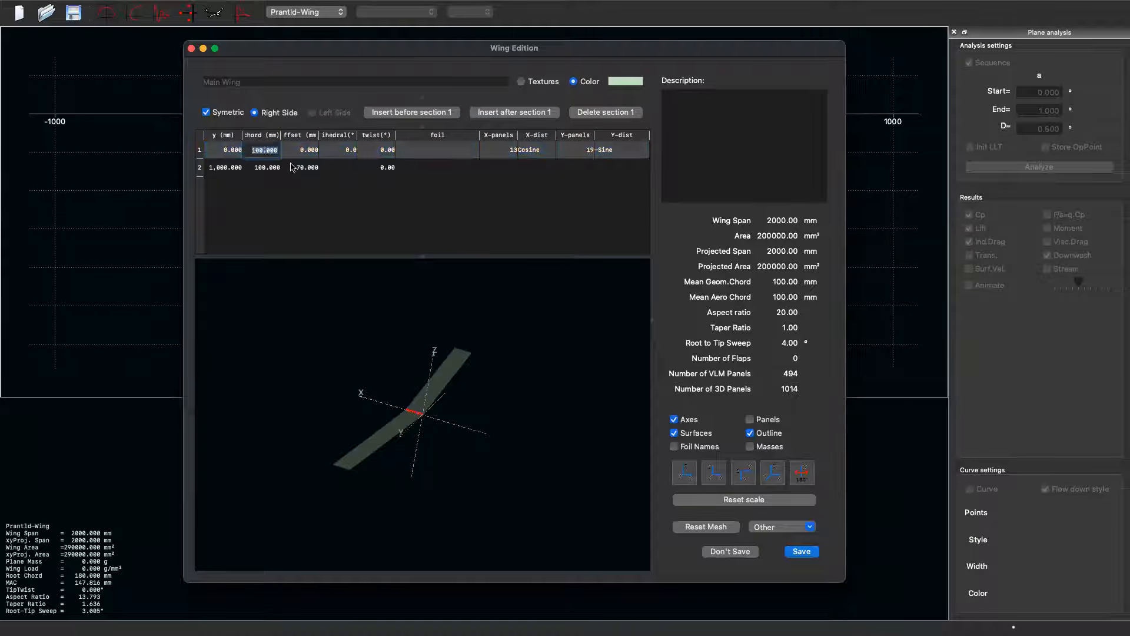
key(Return)
double_click(274, 166)
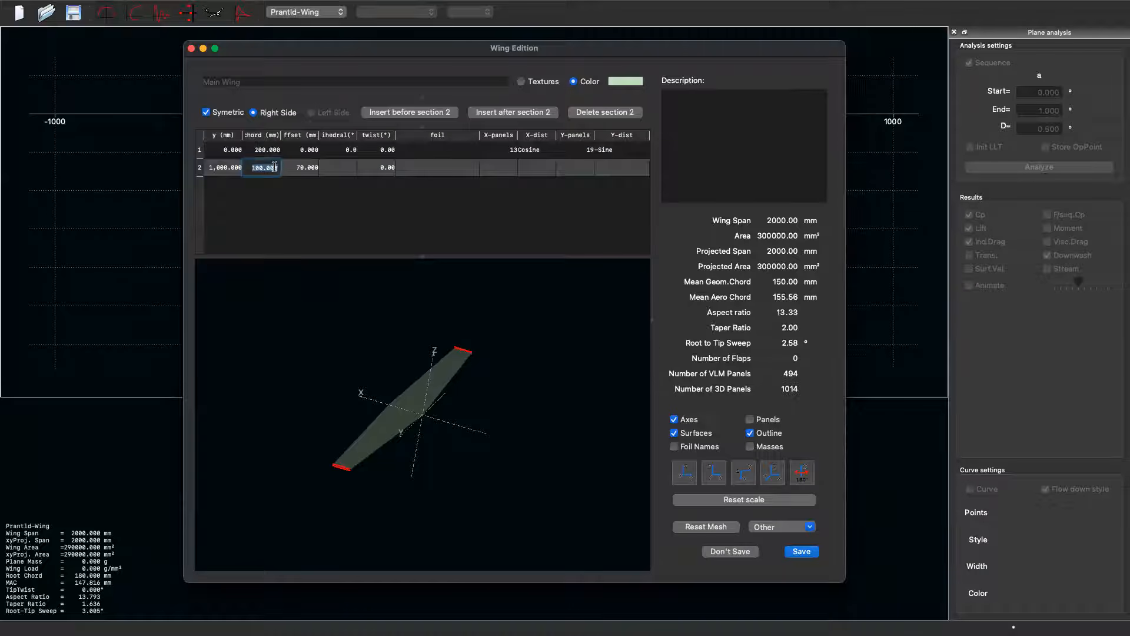
text(200)
key(Return)
drag(465, 453, 412, 422)
drag(393, 482, 366, 396)
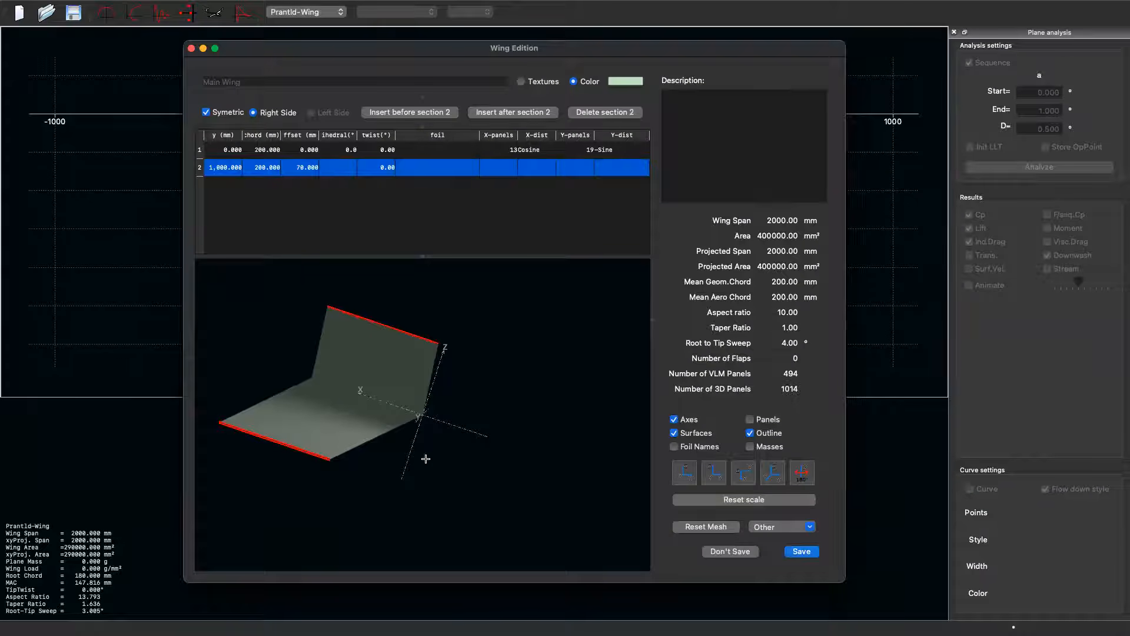
drag(426, 458, 413, 517)
click(779, 474)
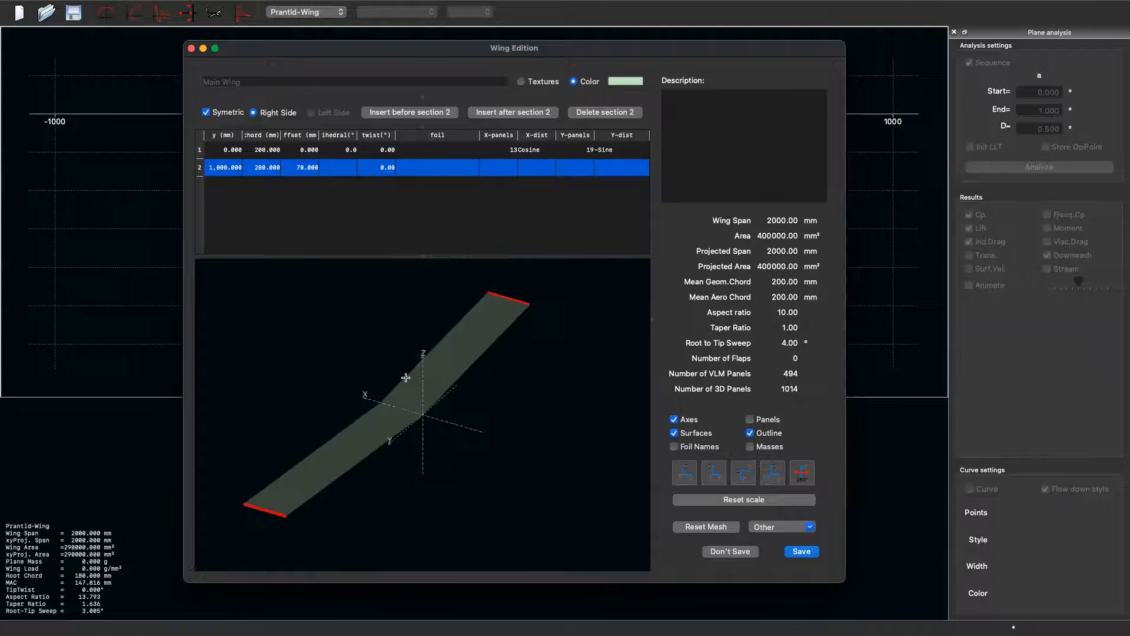
Set the tip section's offset to 0 mm and inspect the straight wing.
double_click(310, 169)
text(0)
click(346, 174)
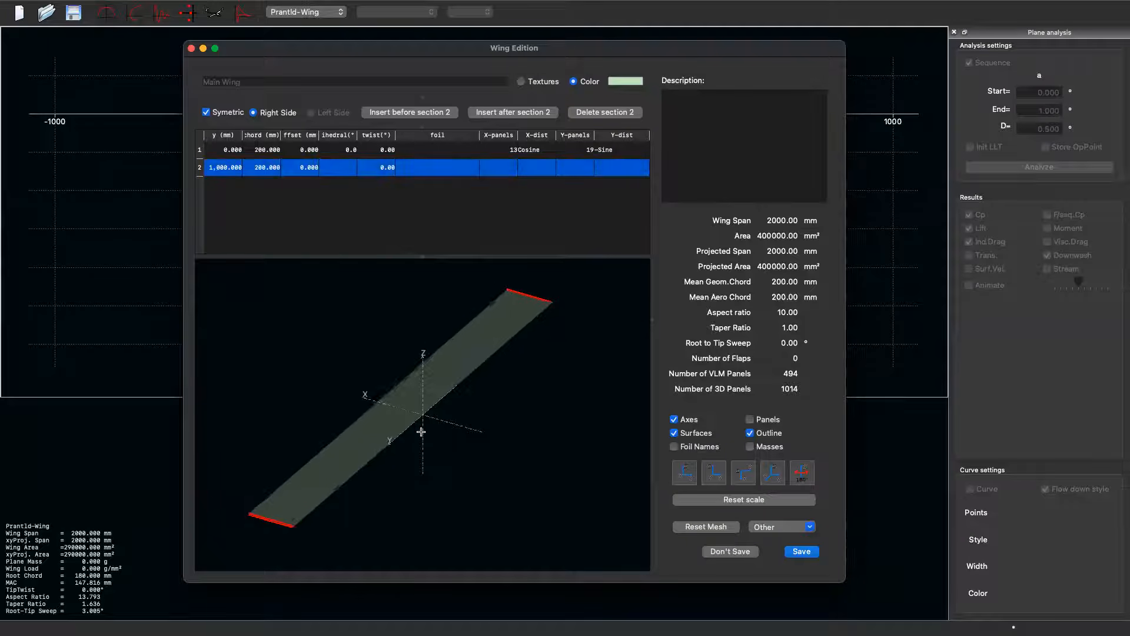
mouse_move(418, 434)
mouse_down()
mouse_move(412, 374)
mouse_move(438, 423)
mouse_up()
scroll(436, 420, up, 3)
scroll(435, 420, down, 4)
scroll(435, 419, up, 4)
scroll(436, 420, down, 4)
Assign the NACA 2412 foil to the root section and NACA 0012 to the tip section.
double_click(340, 168)
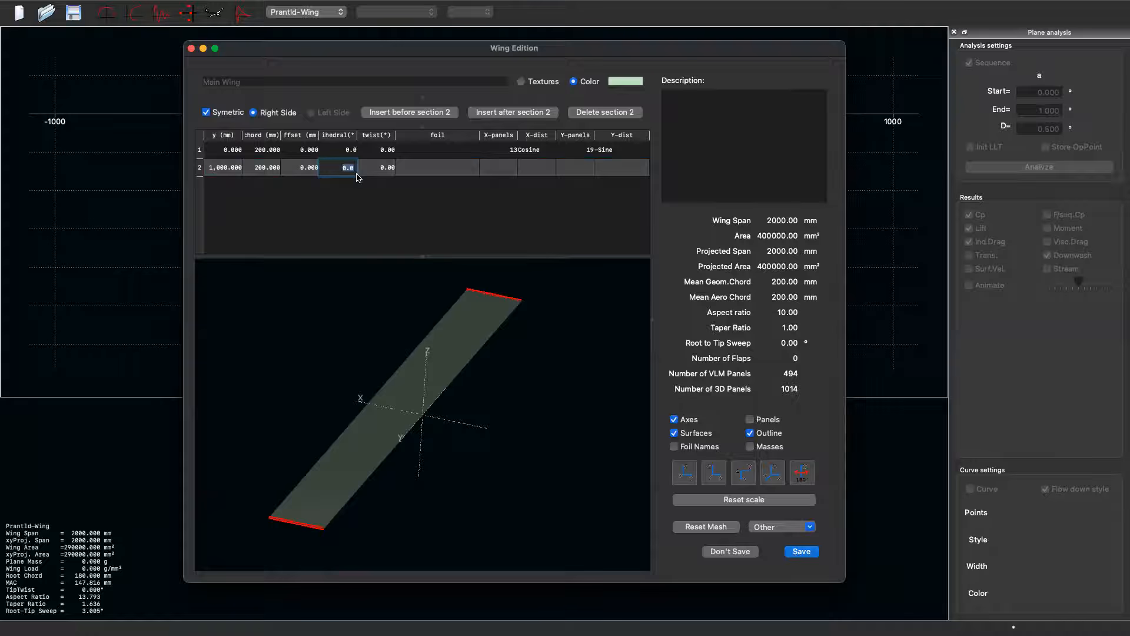
double_click(379, 168)
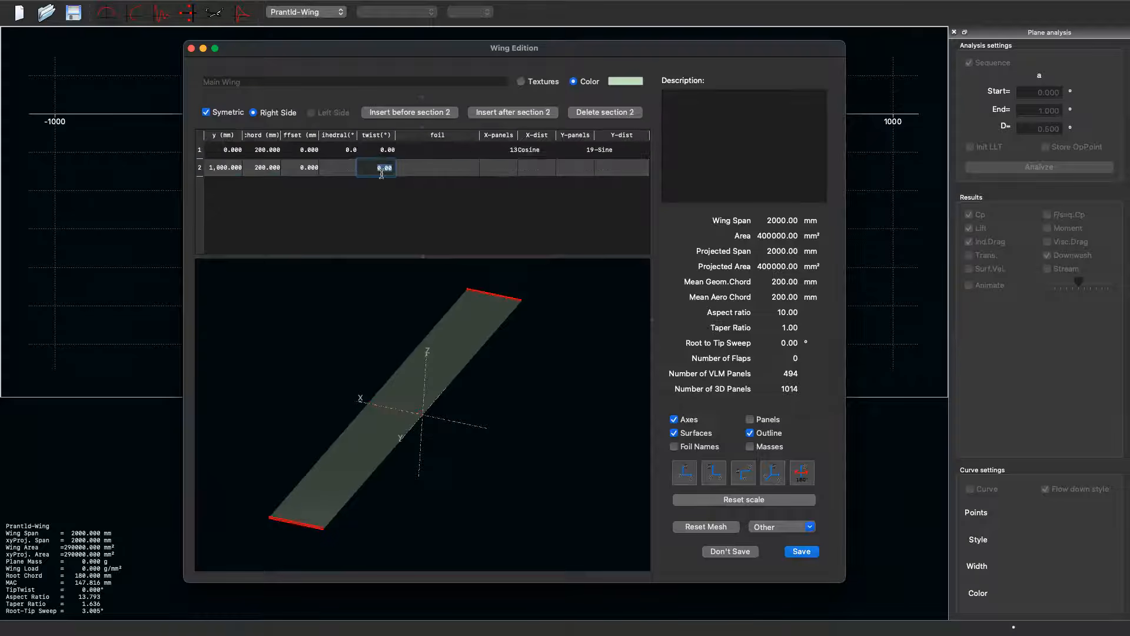
double_click(428, 152)
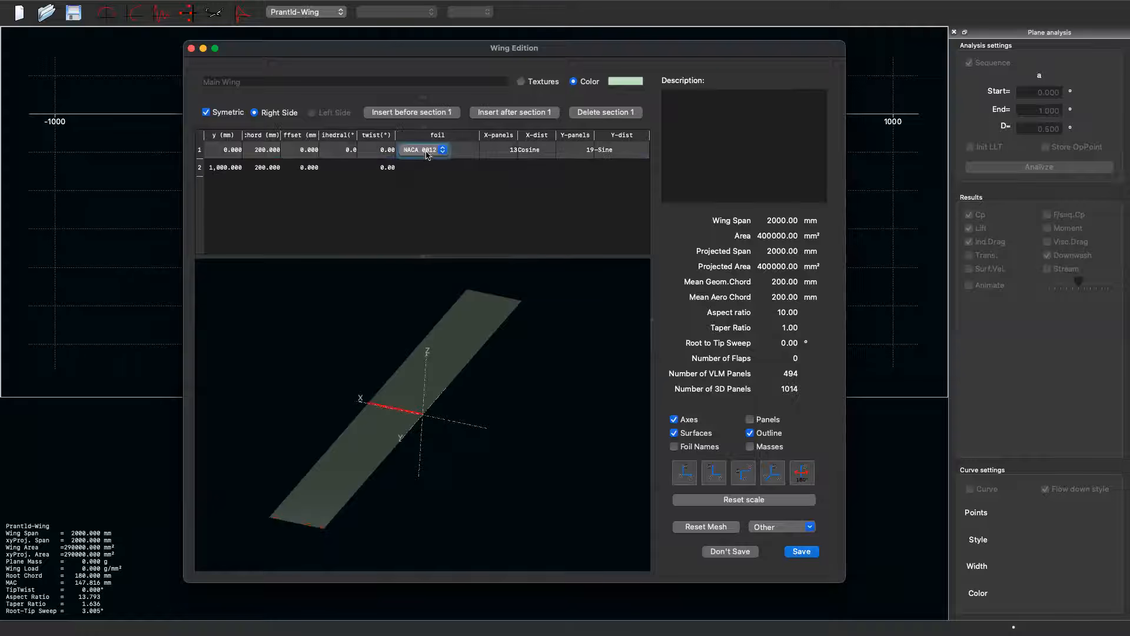
click(421, 150)
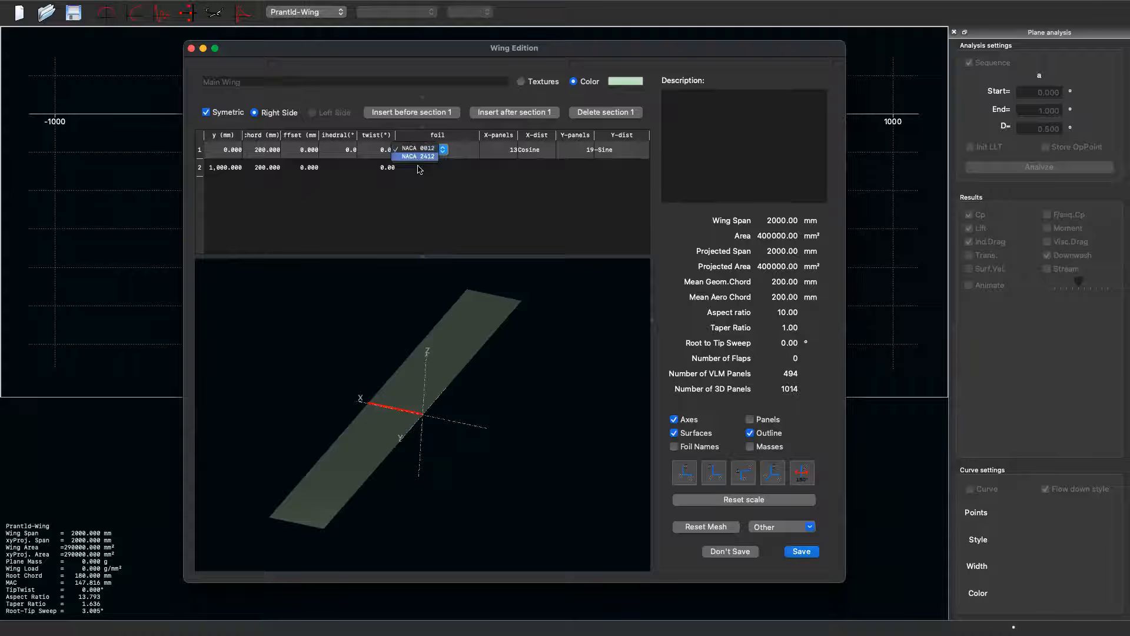
click(419, 156)
double_click(426, 170)
click(428, 170)
click(424, 167)
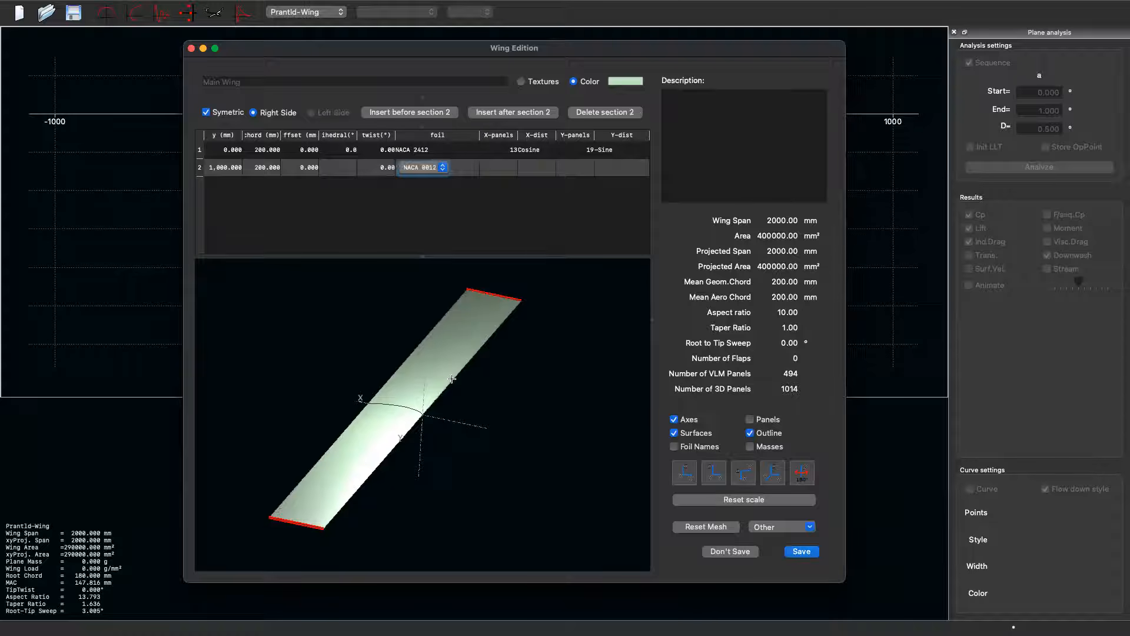
Try the textured surface display on the wing and return to the plain colour.
click(619, 82)
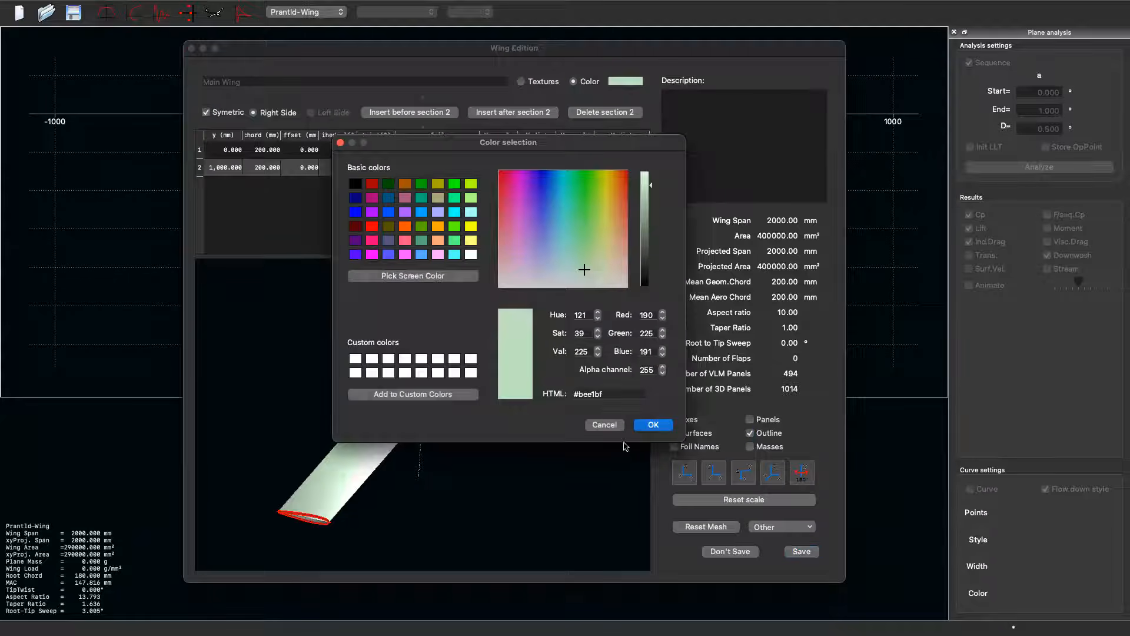
click(612, 425)
click(522, 82)
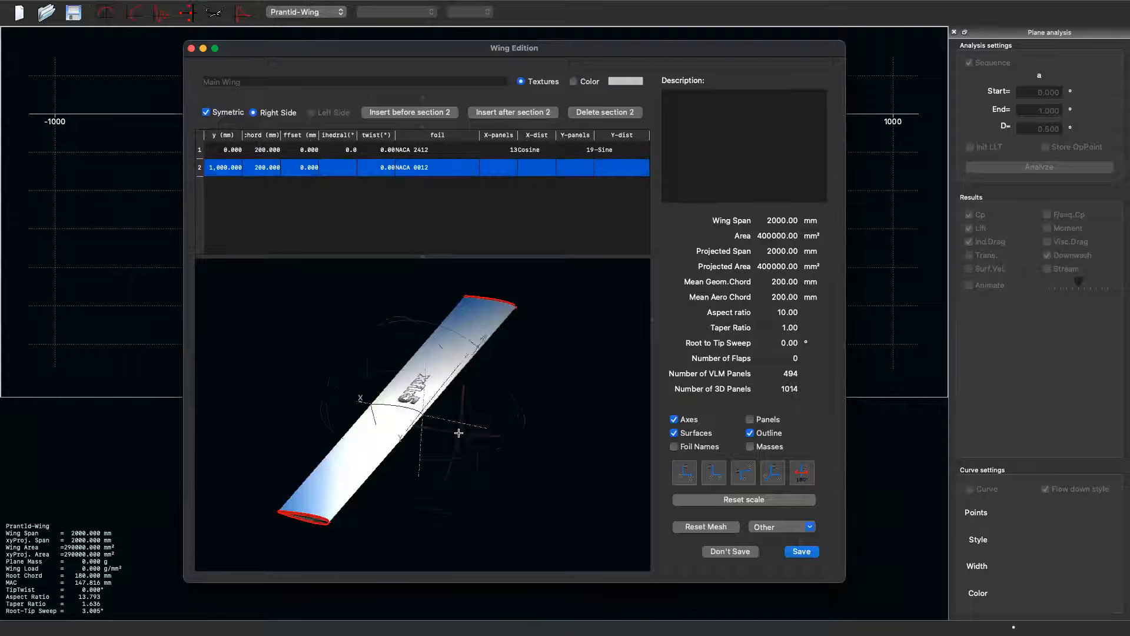
drag(459, 421, 528, 385)
click(574, 82)
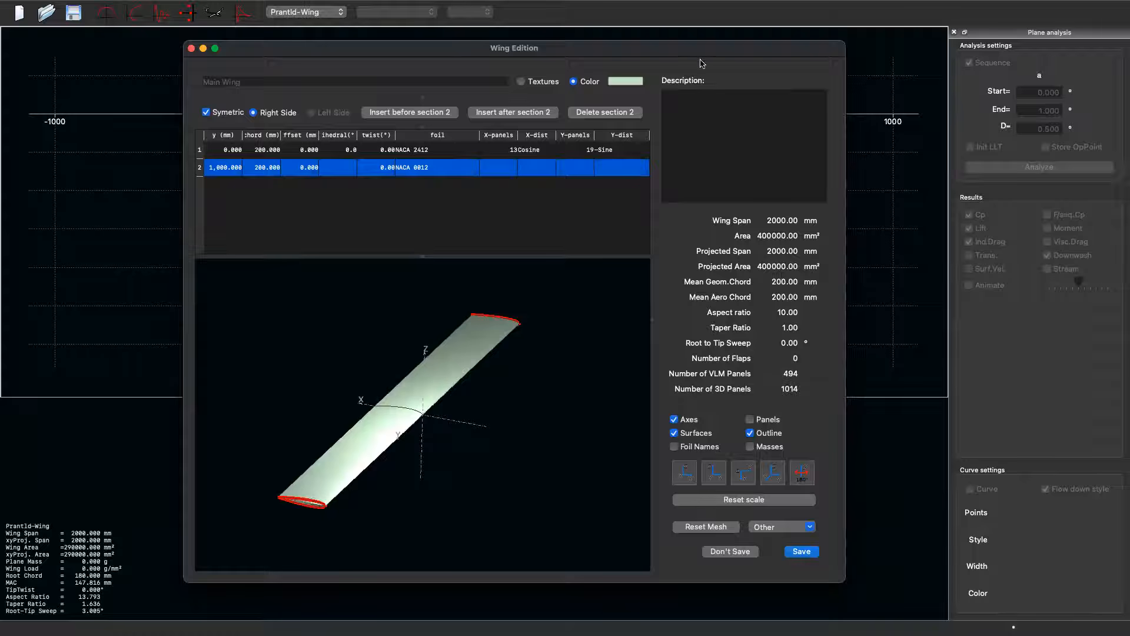
Change the wing's surface colour to black (#000000).
click(625, 82)
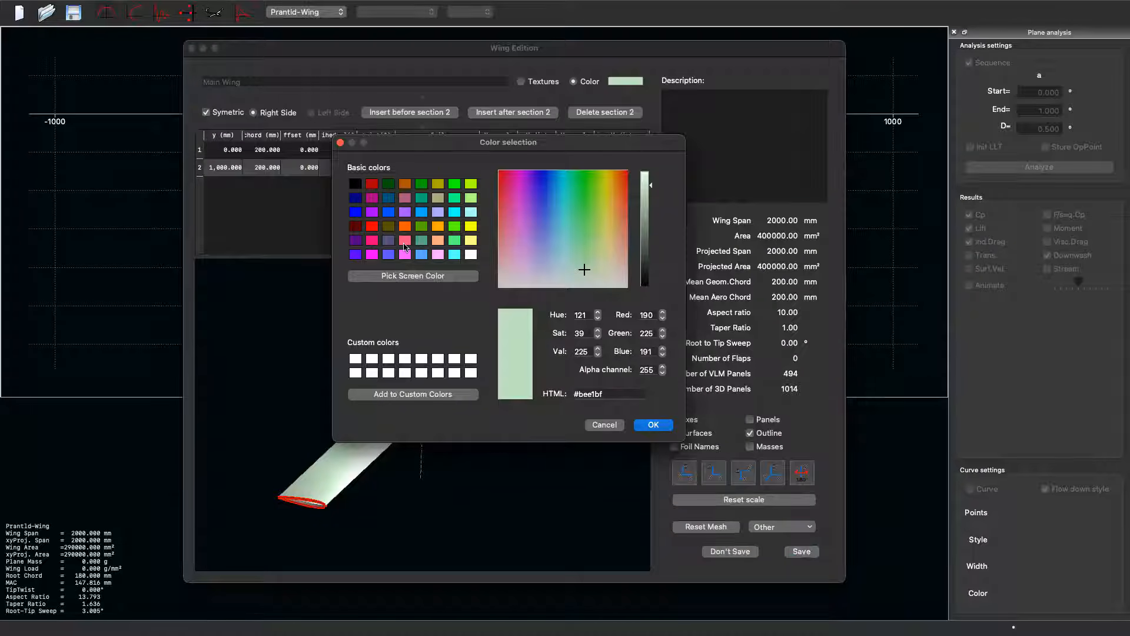
click(355, 187)
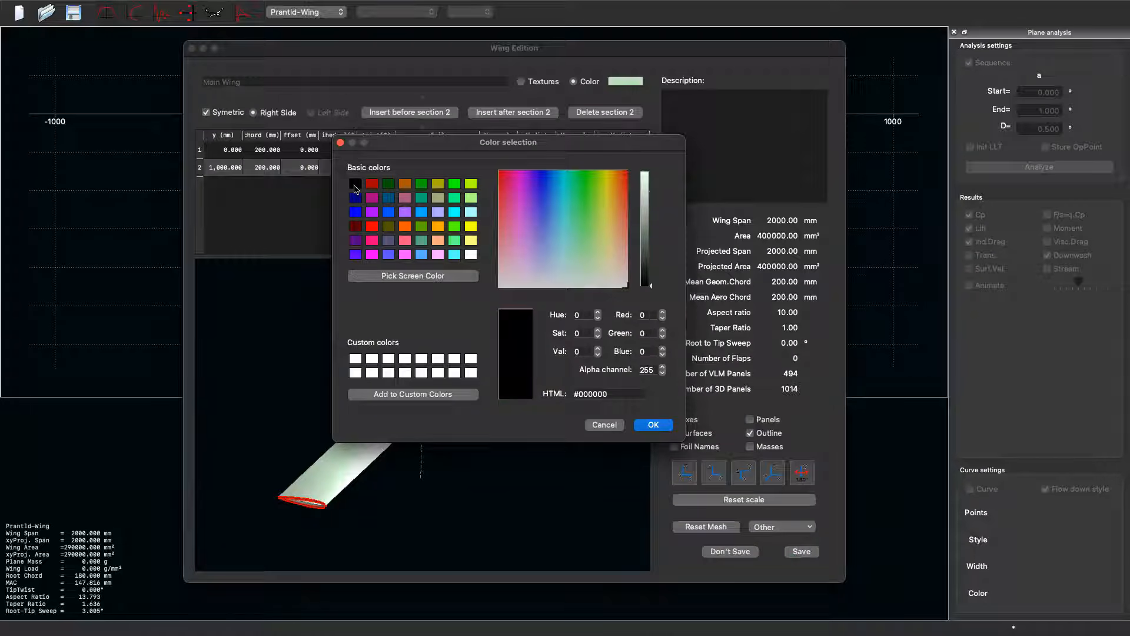
click(653, 425)
scroll(455, 387, up, 1)
scroll(455, 386, down, 4)
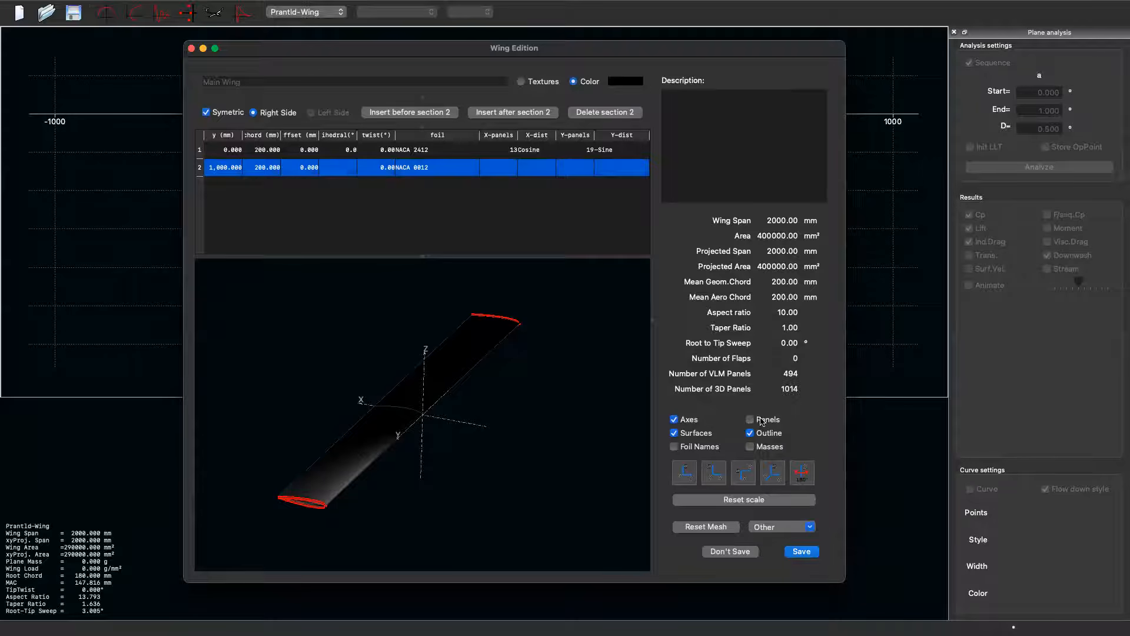
Show the mesh panels on the wing and inspect them in the 3D view.
click(761, 420)
click(761, 420)
click(761, 419)
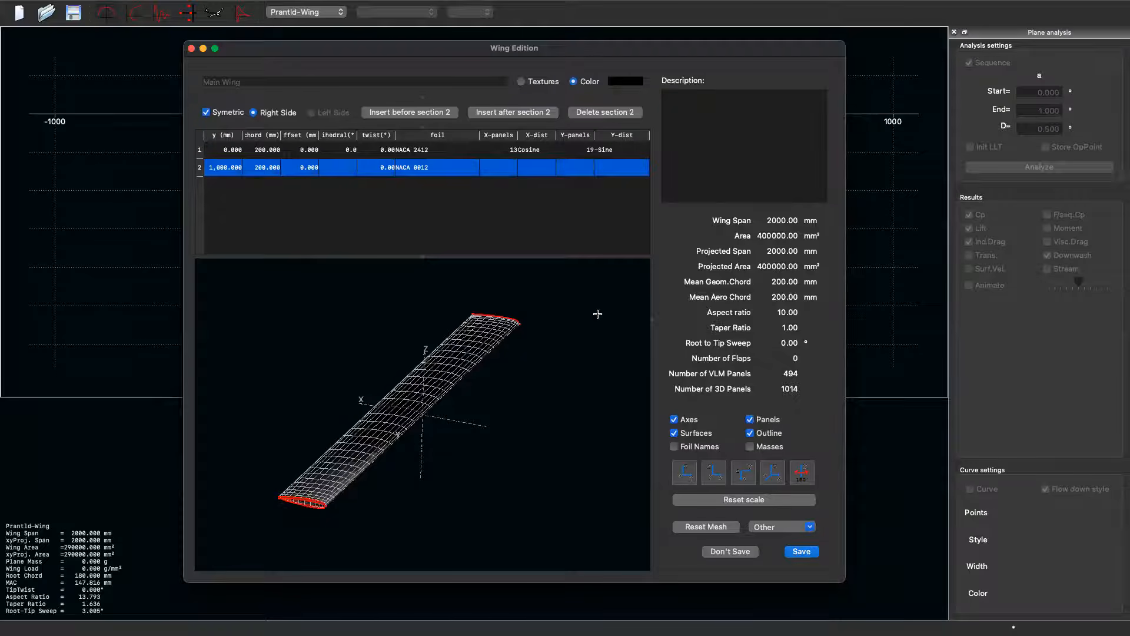
click(761, 420)
click(761, 419)
drag(500, 395, 392, 471)
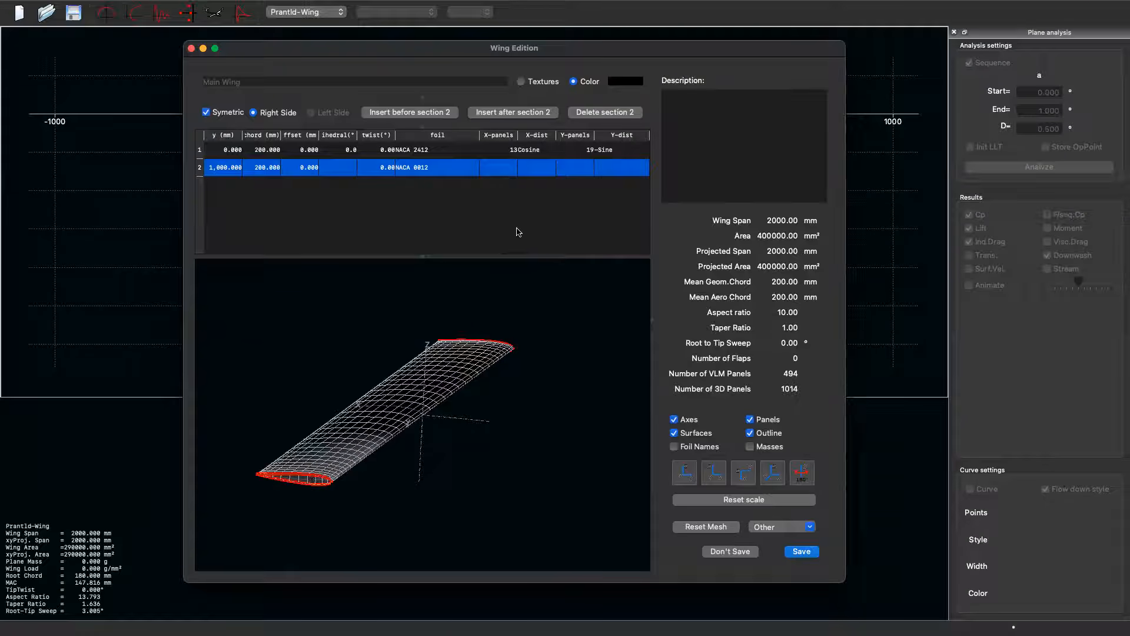
Examine the X-panel and Y-panel mesh settings of the root and tip sections.
double_click(496, 150)
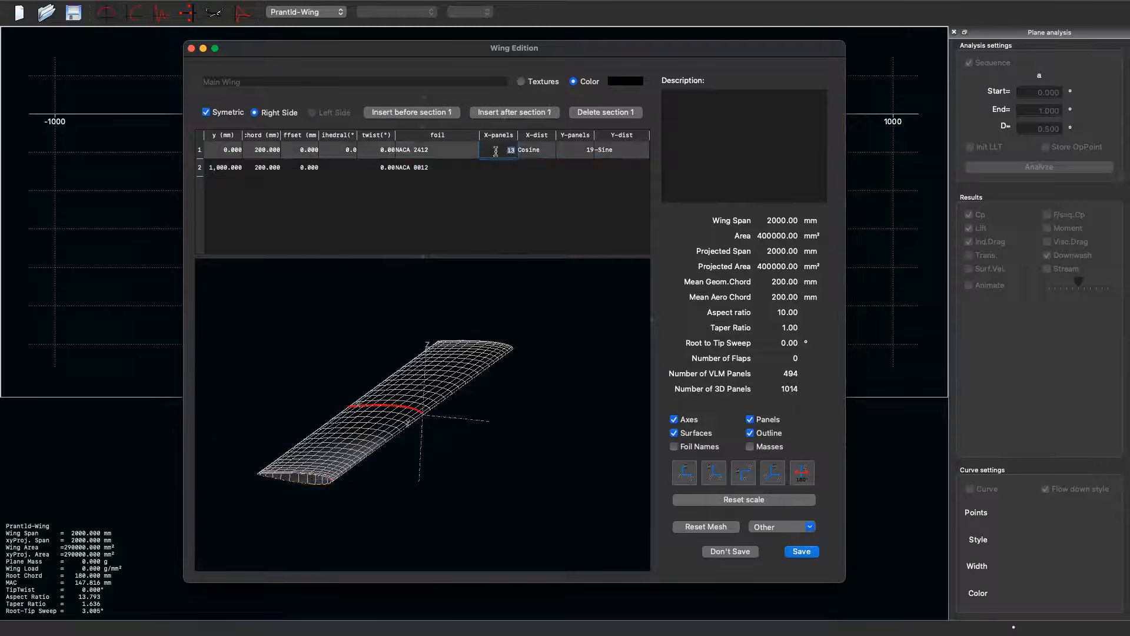
click(499, 168)
double_click(536, 167)
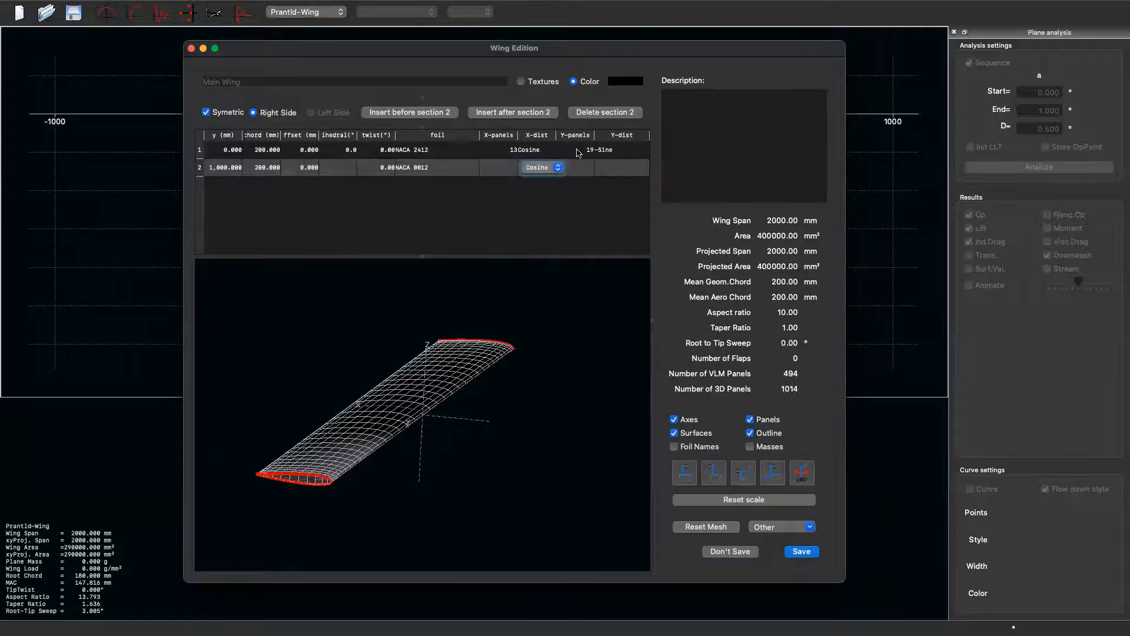
double_click(576, 167)
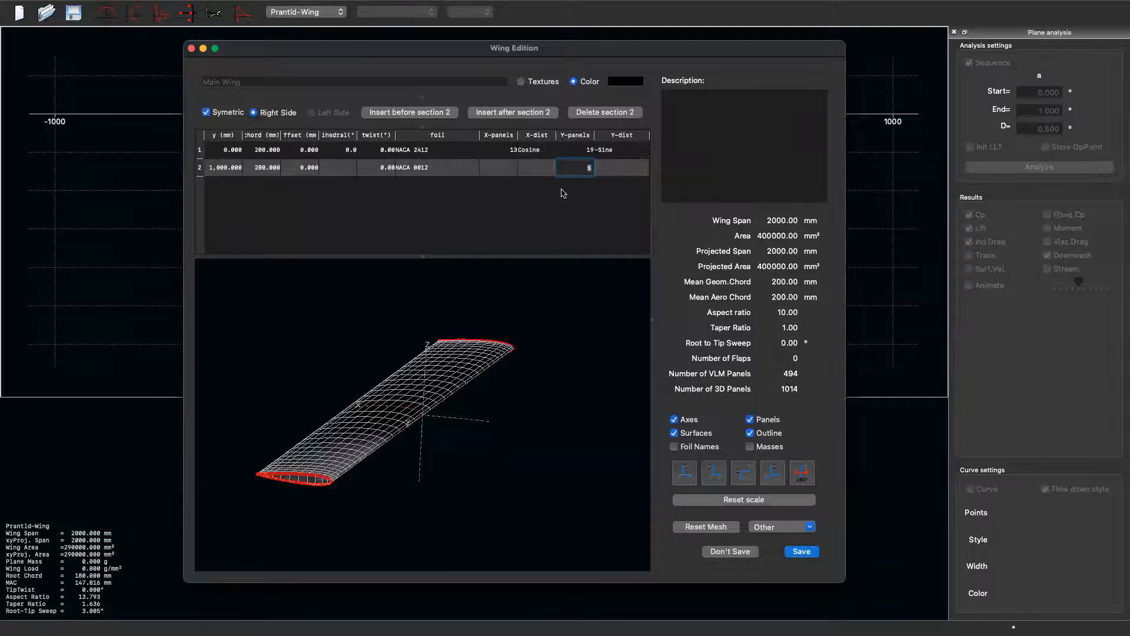
click(505, 154)
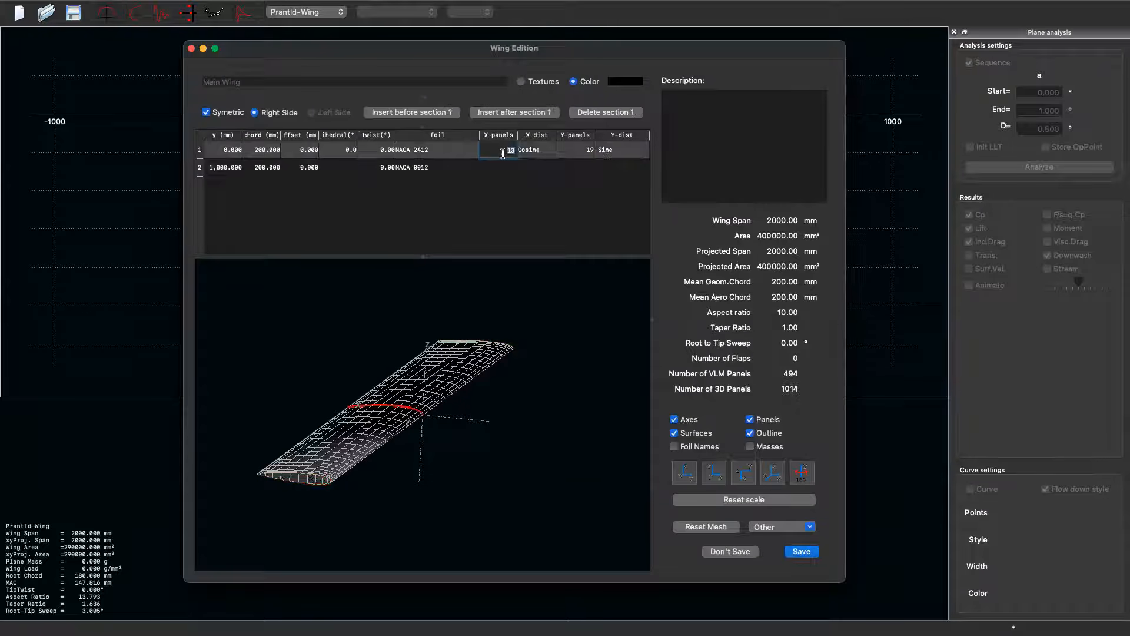
double_click(494, 162)
click(562, 151)
double_click(575, 171)
click(500, 169)
click(503, 150)
click(504, 170)
click(574, 152)
click(575, 169)
click(502, 152)
click(504, 169)
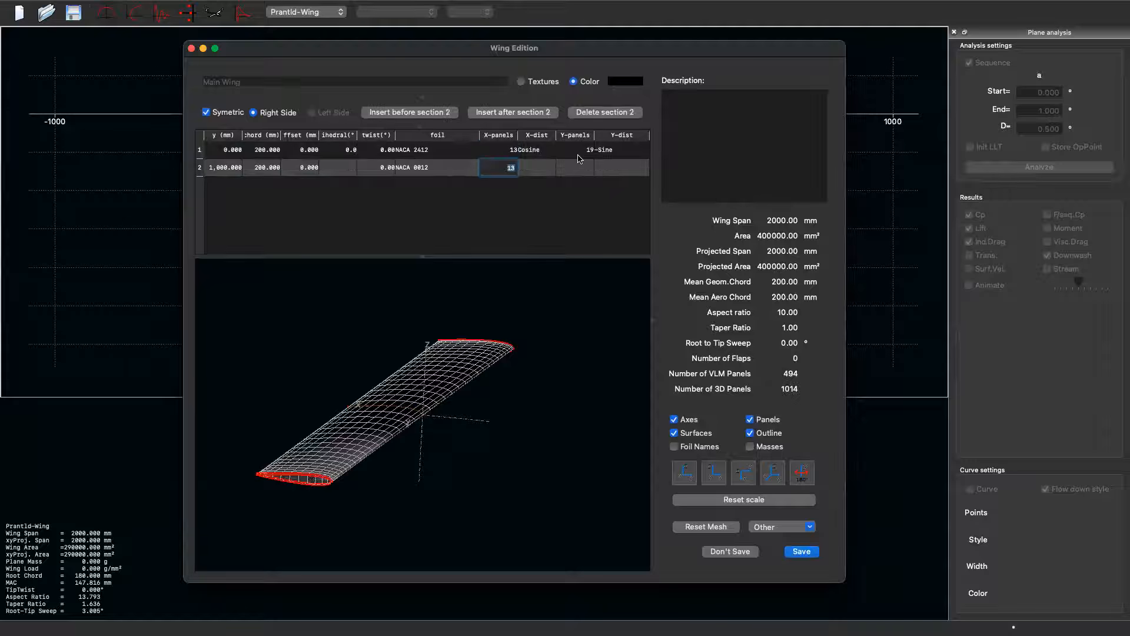
Set the wing mesh to 20 X-panels and 20 Y-panels.
click(500, 149)
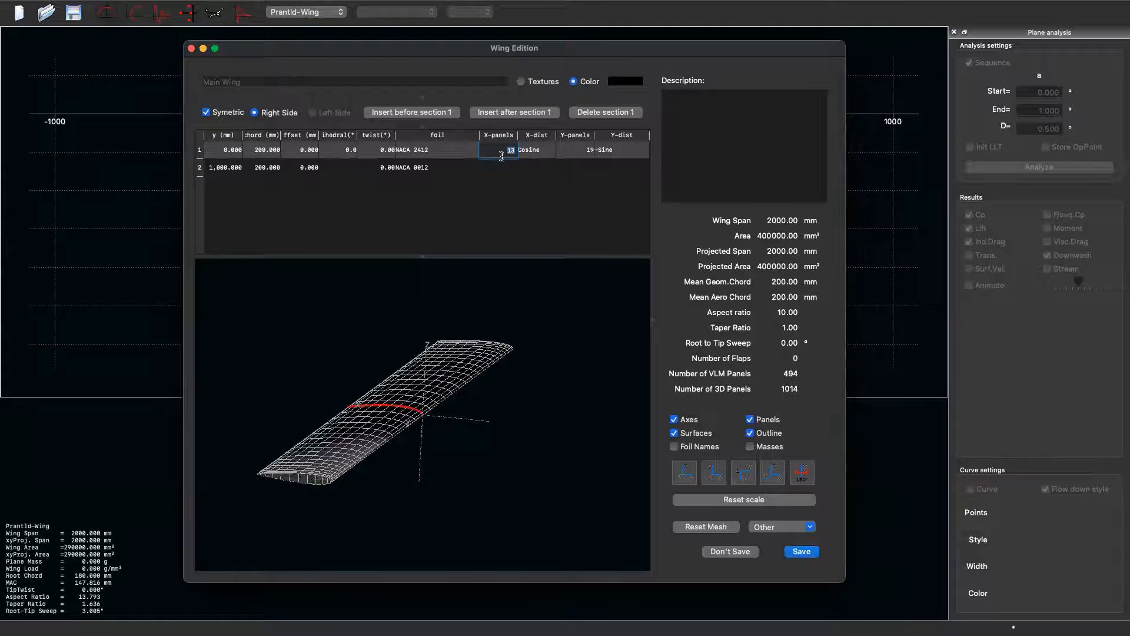
text(20)
click(507, 169)
text(20)
click(586, 149)
text(20)
click(583, 167)
click(586, 190)
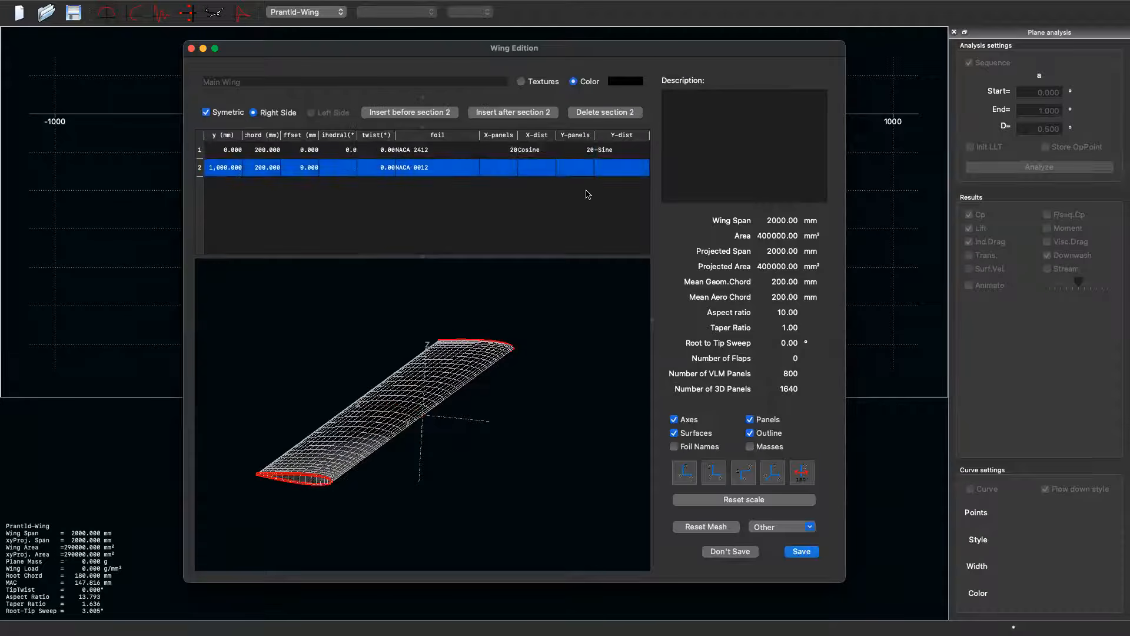
click(577, 167)
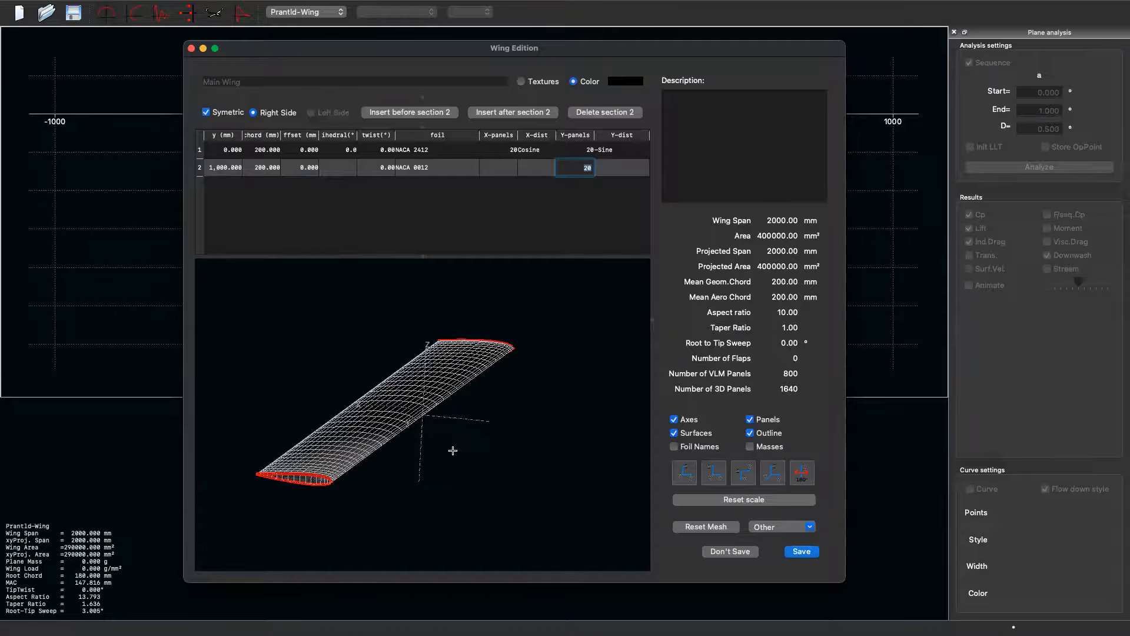
Inspect the refined panel mesh on the 3D wing and save the wing definition.
scroll(381, 373, up, 3)
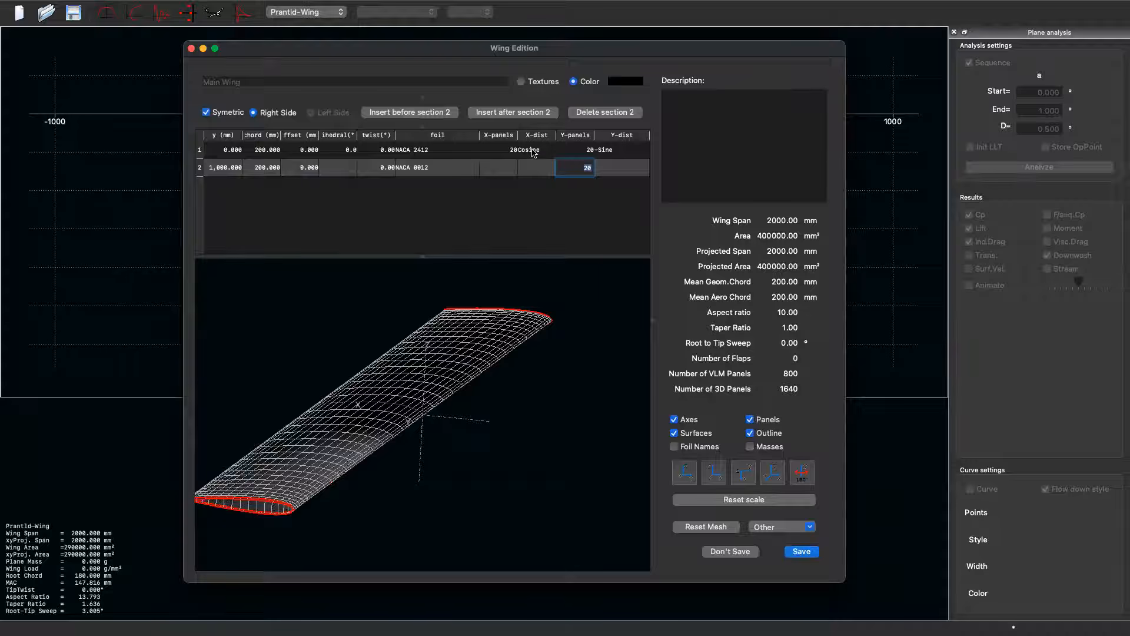
scroll(247, 429, up, 1)
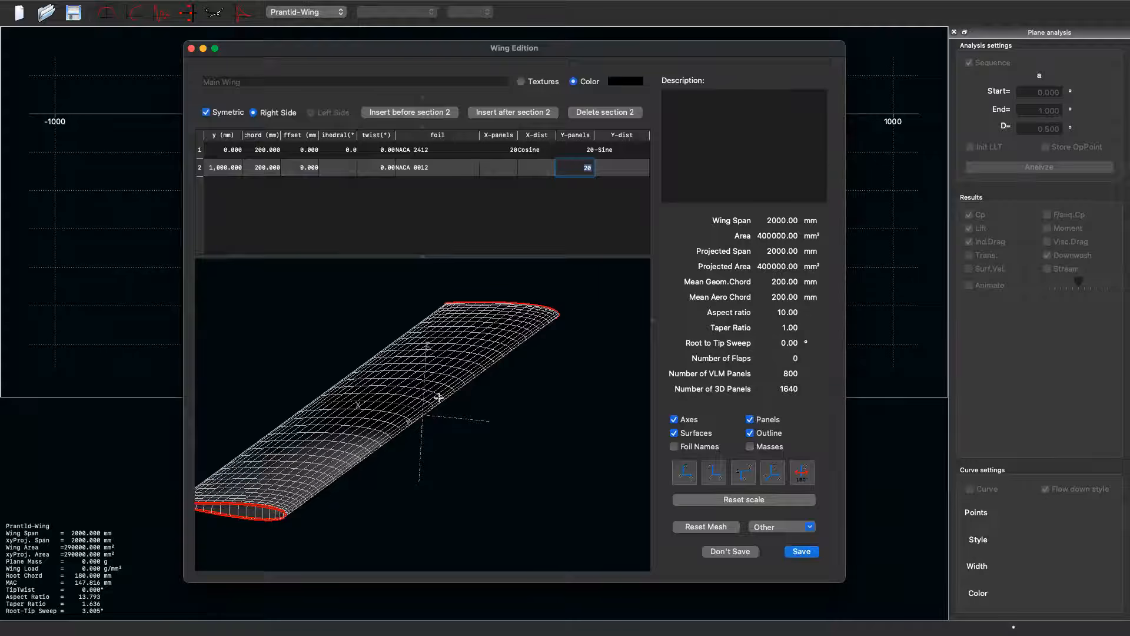
mouse_move(436, 406)
mouse_down()
mouse_move(383, 449)
mouse_move(394, 436)
mouse_move(364, 422)
mouse_move(467, 433)
mouse_move(429, 415)
mouse_move(391, 414)
mouse_move(423, 391)
mouse_up()
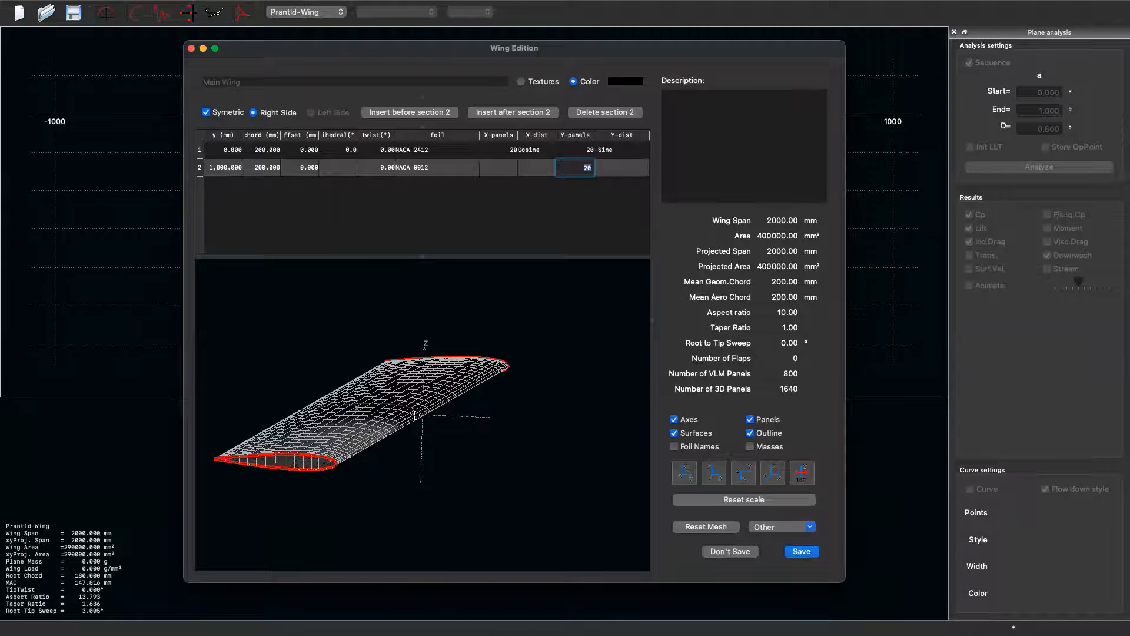
mouse_move(453, 451)
mouse_down()
mouse_move(457, 432)
mouse_move(412, 429)
mouse_move(462, 411)
mouse_move(412, 431)
mouse_move(432, 442)
mouse_up()
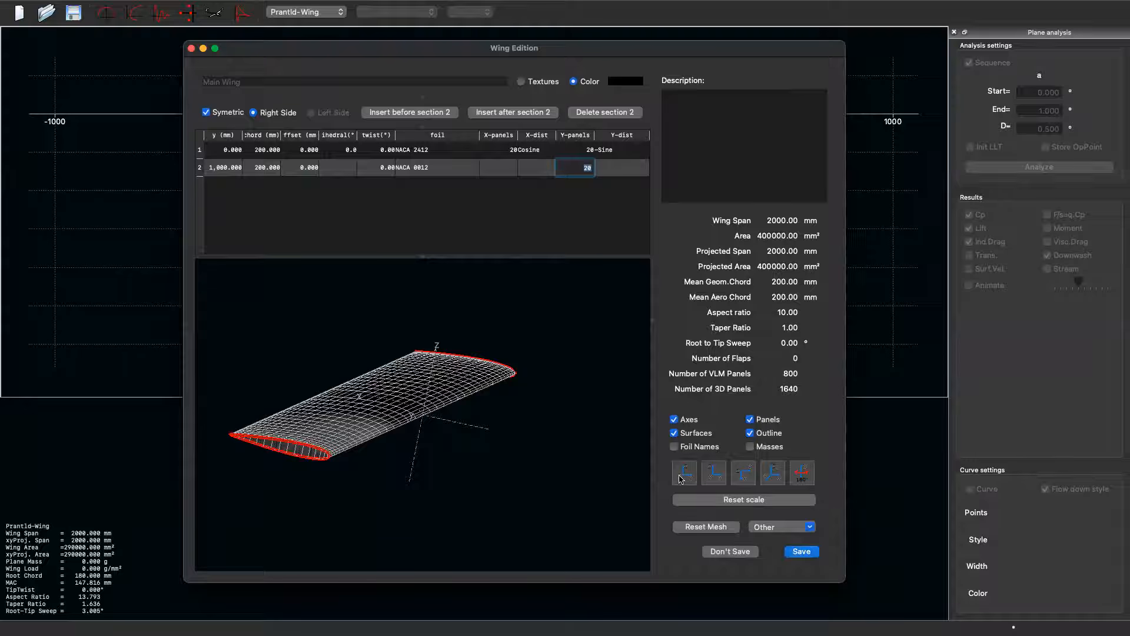
drag(449, 412, 370, 405)
scroll(422, 402, up, 5)
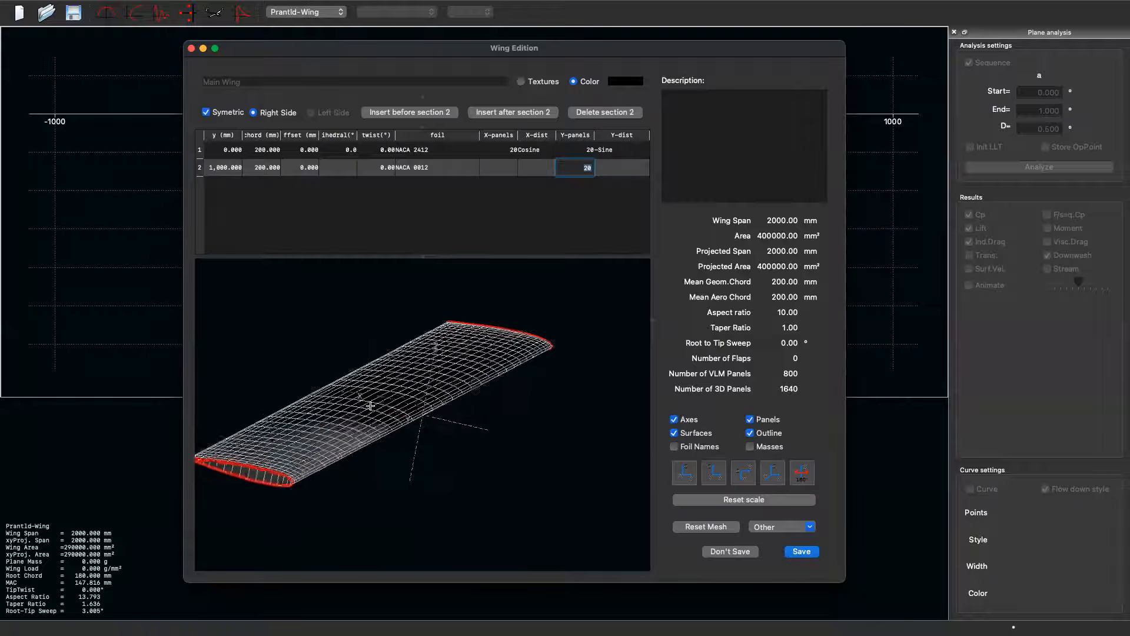
scroll(370, 405, down, 2)
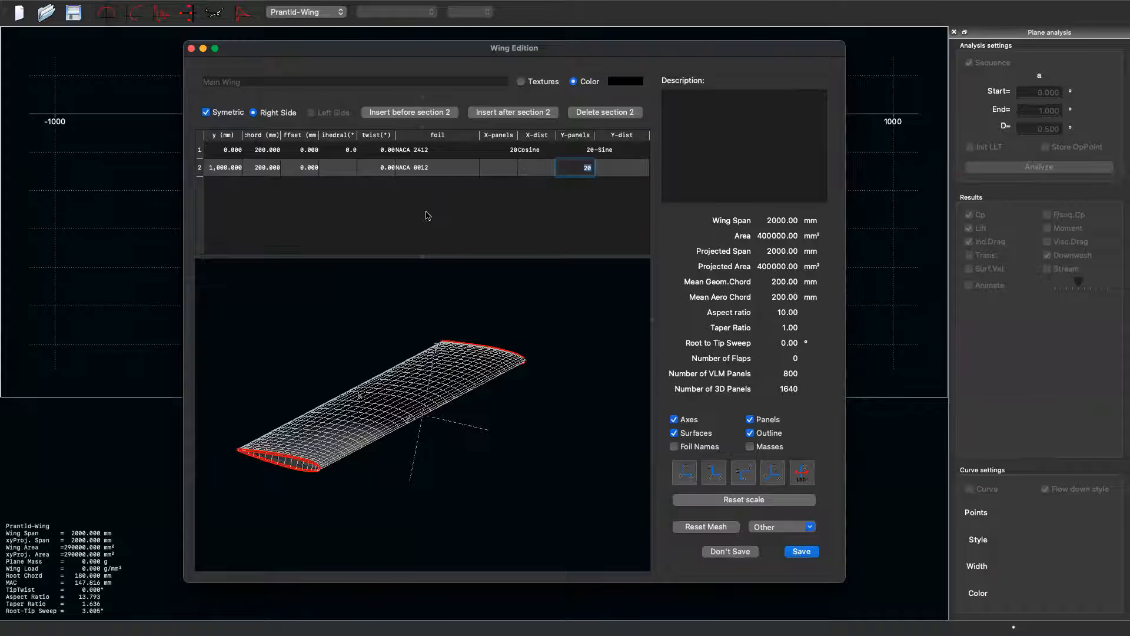
click(802, 551)
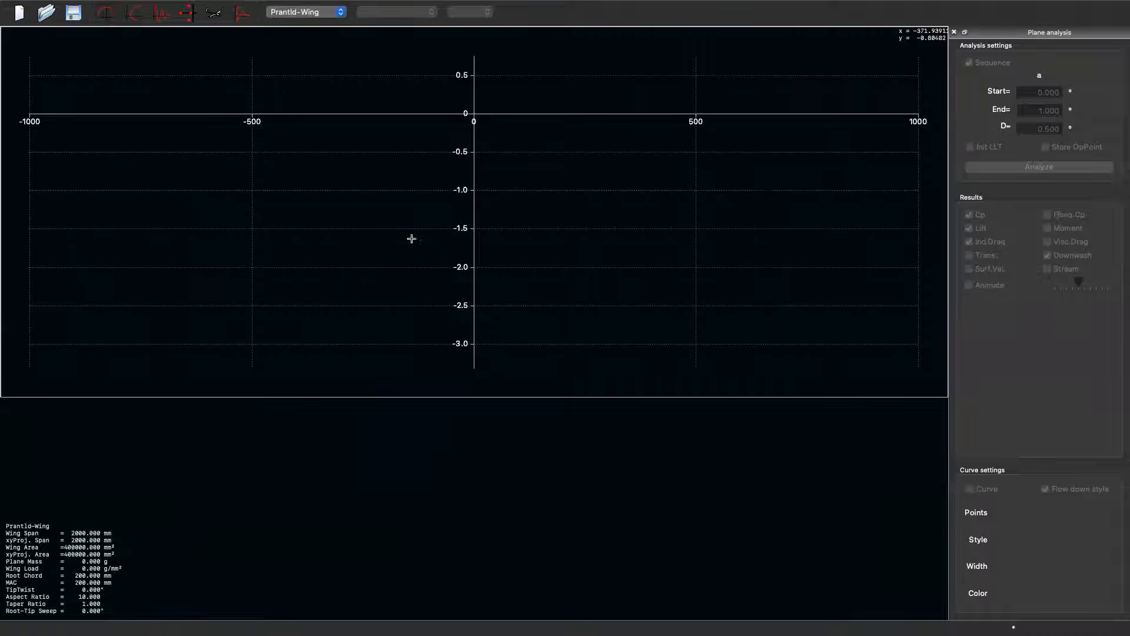
Define a new Type 1 (Fixed Speed) analysis for the plane with a free stream speed of 30 m/s.
scroll(235, 90, down, 3)
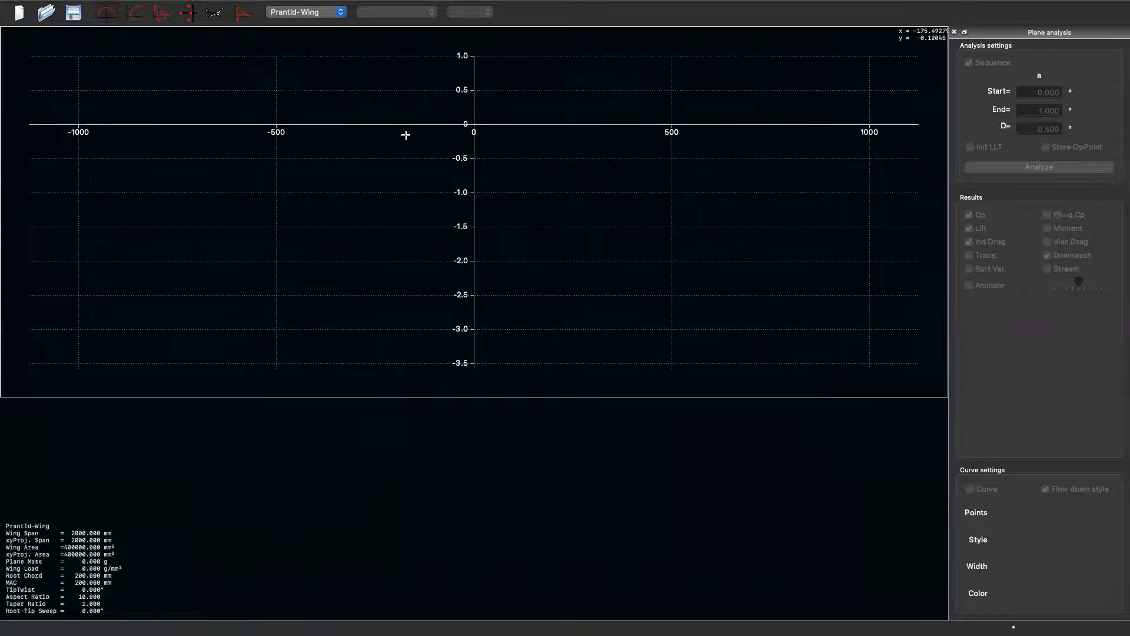
mouse_move(194, 3)
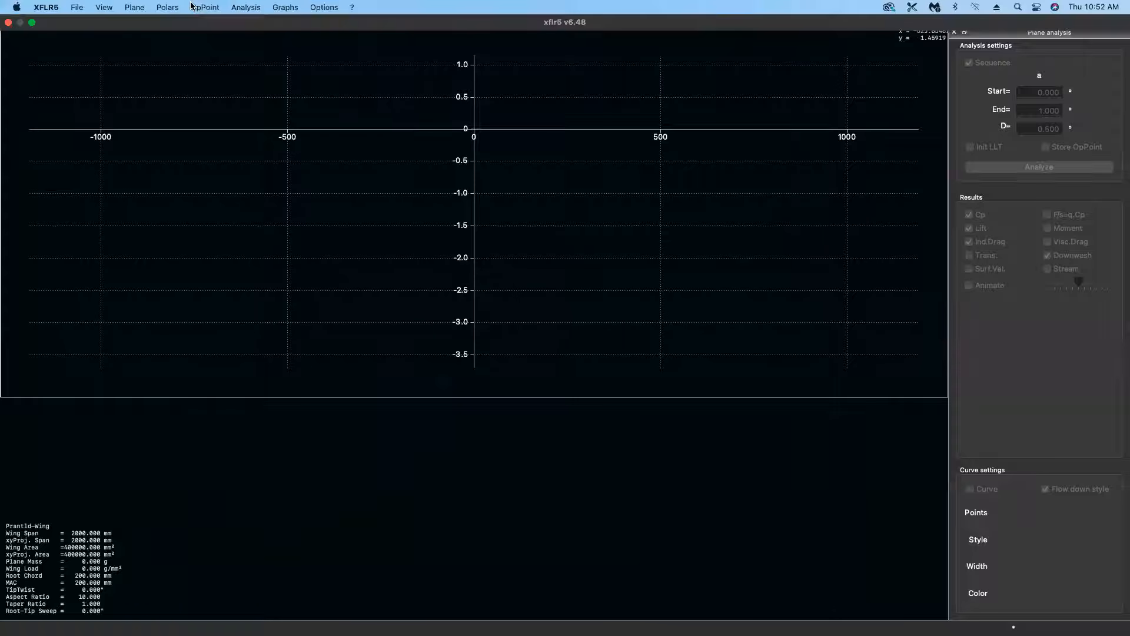
click(248, 7)
click(264, 24)
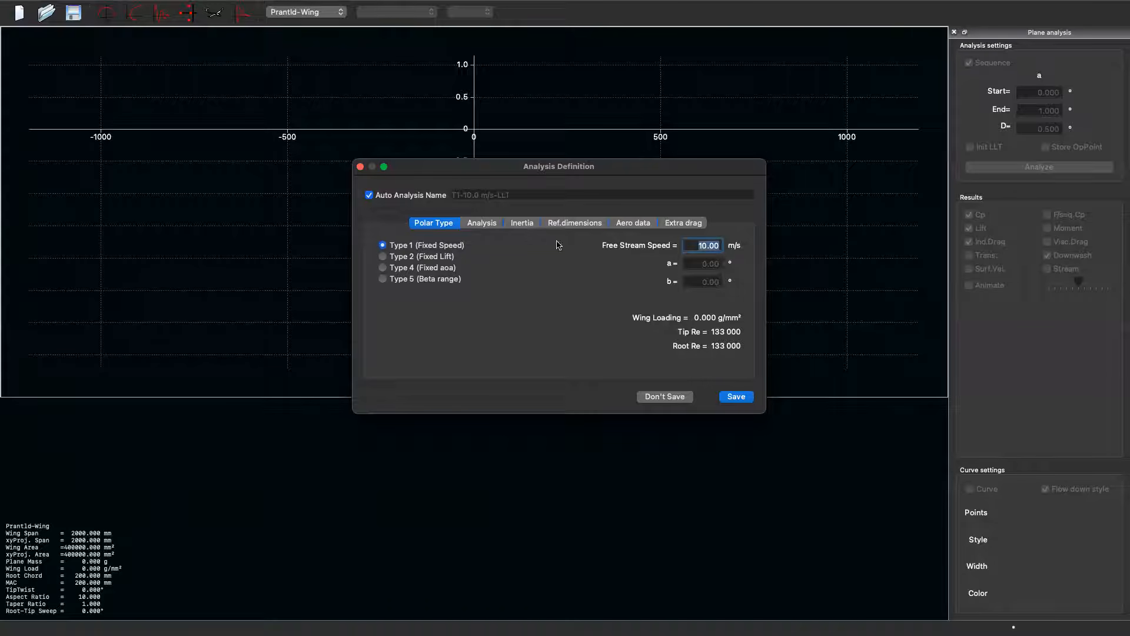
drag(703, 245, 679, 245)
text(3)
Review the method, inertia, reference dimensions, aero data and extra drag settings, and save the analysis with the LLT (Wing only) method.
click(487, 224)
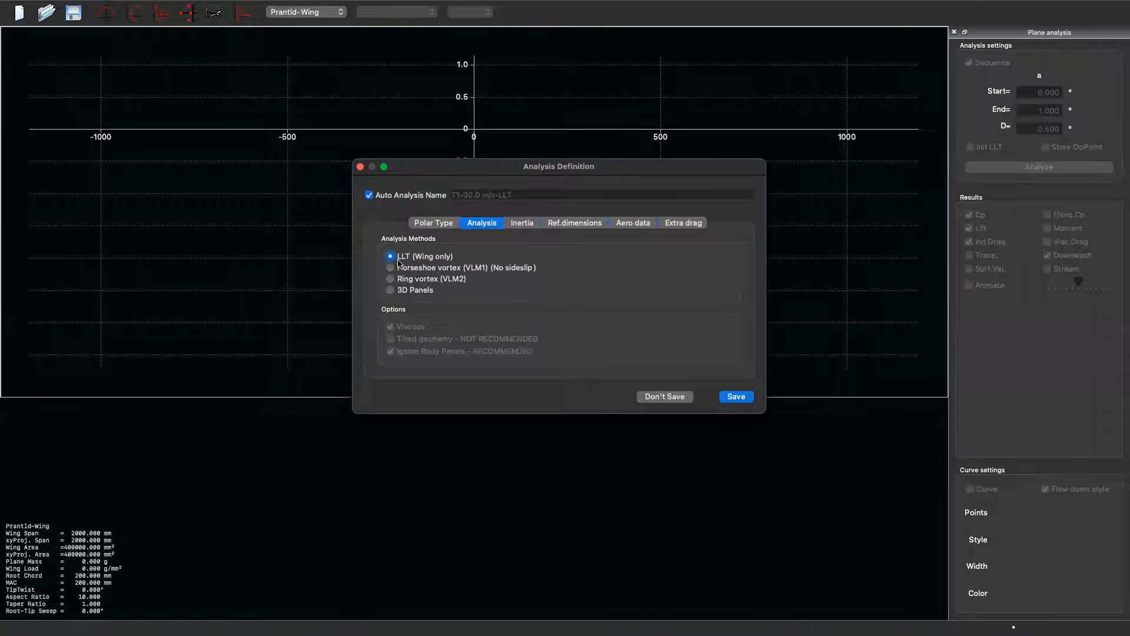
click(528, 226)
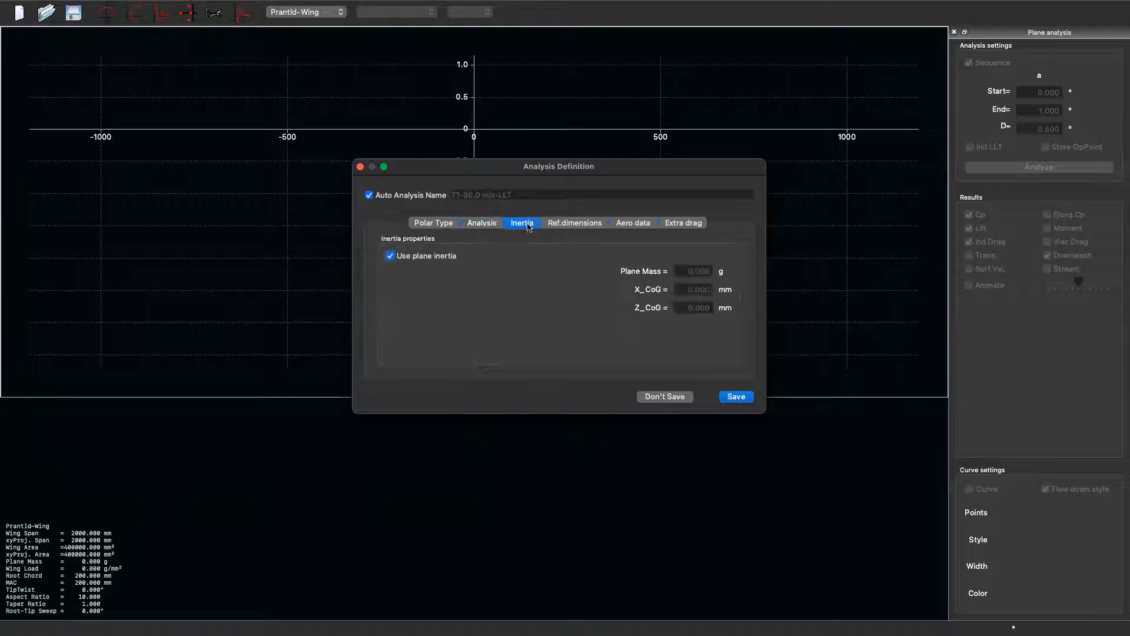
click(564, 223)
click(643, 223)
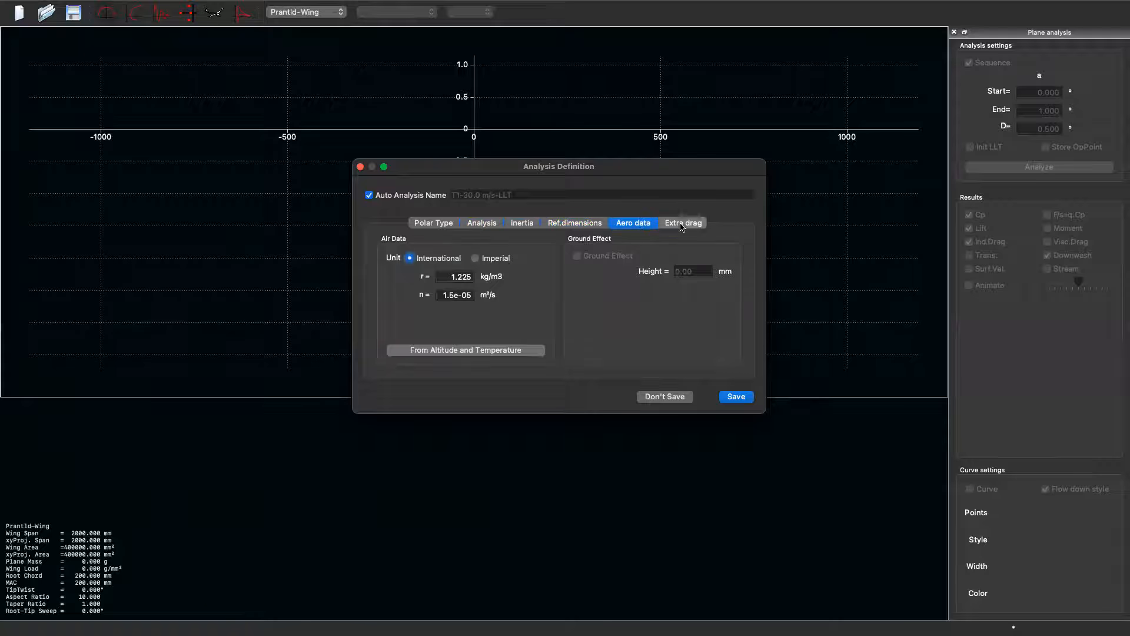
click(684, 224)
click(485, 224)
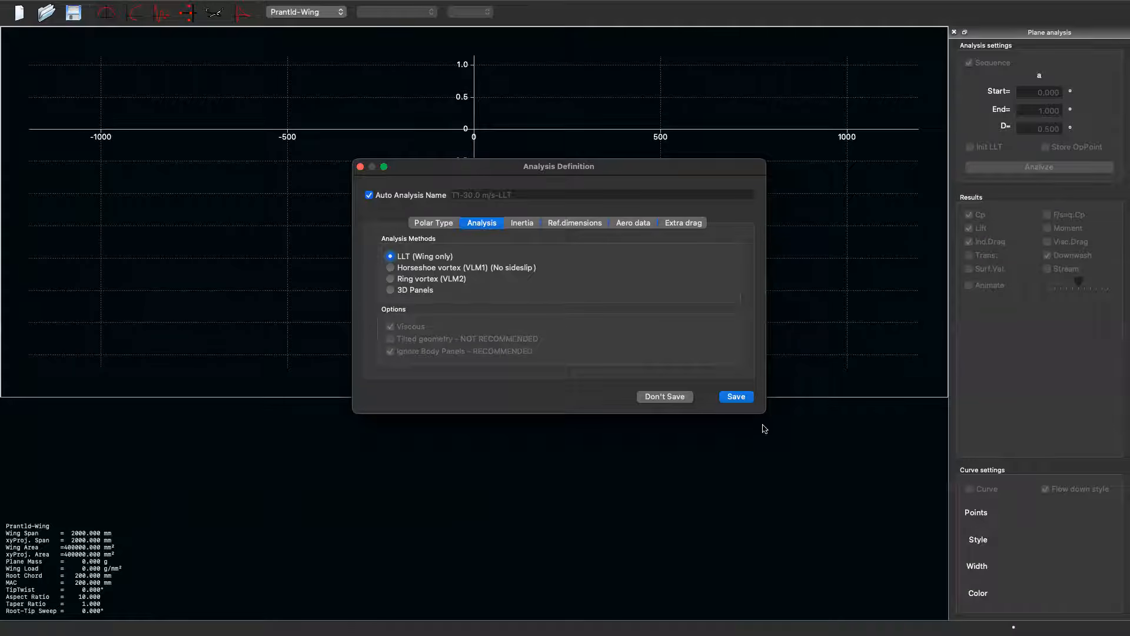
click(733, 397)
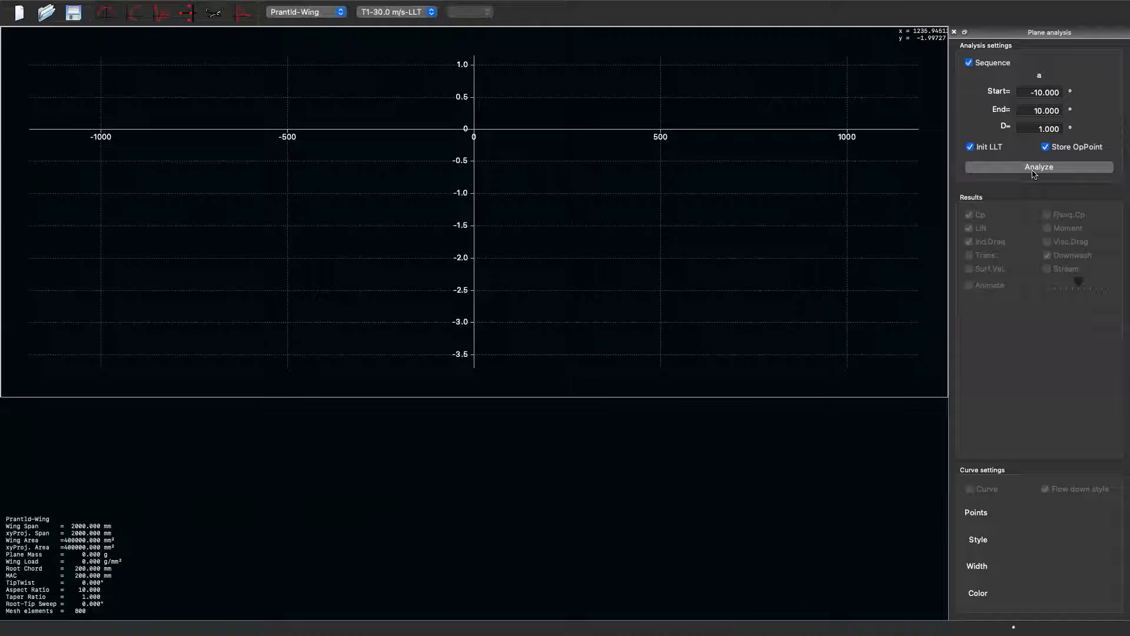
Run the LLT analysis over angles of attack from -10° to 10° in 1° increments.
click(1066, 169)
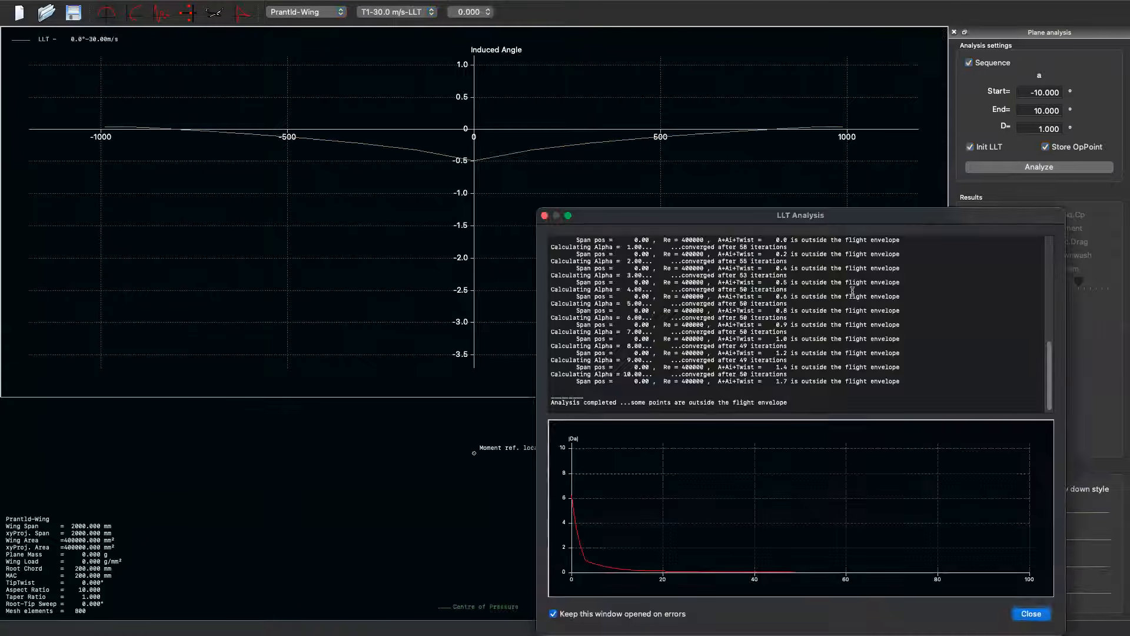
drag(733, 217, 615, 125)
Read through the LLT analysis log for the convergence and flight envelope status of each angle, and close the log.
scroll(618, 232, up, 10)
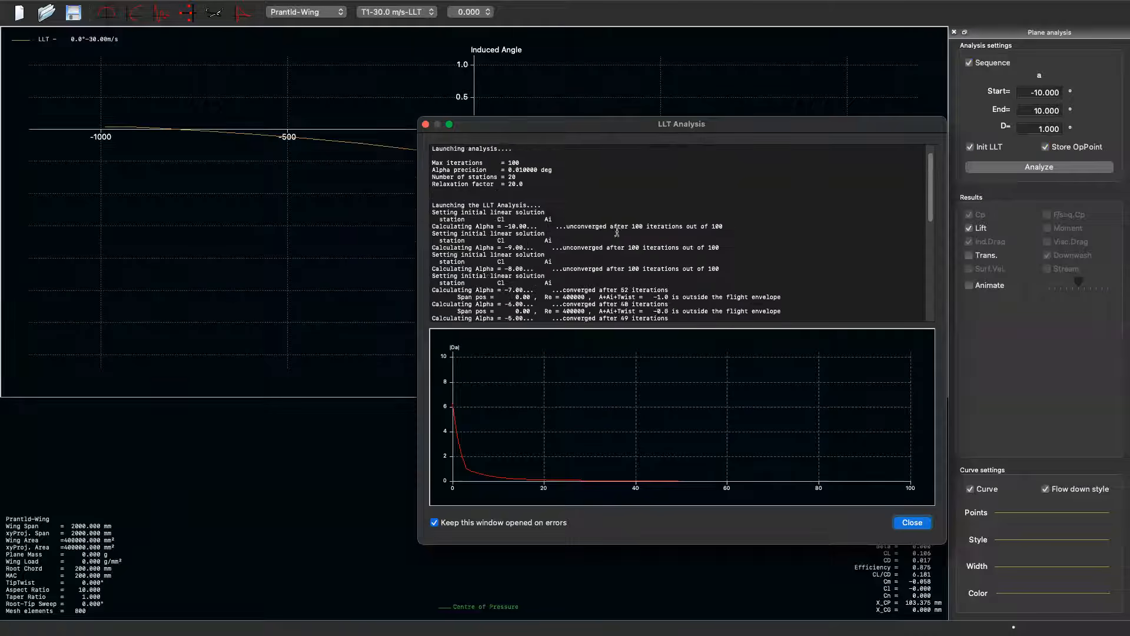
scroll(618, 233, down, 8)
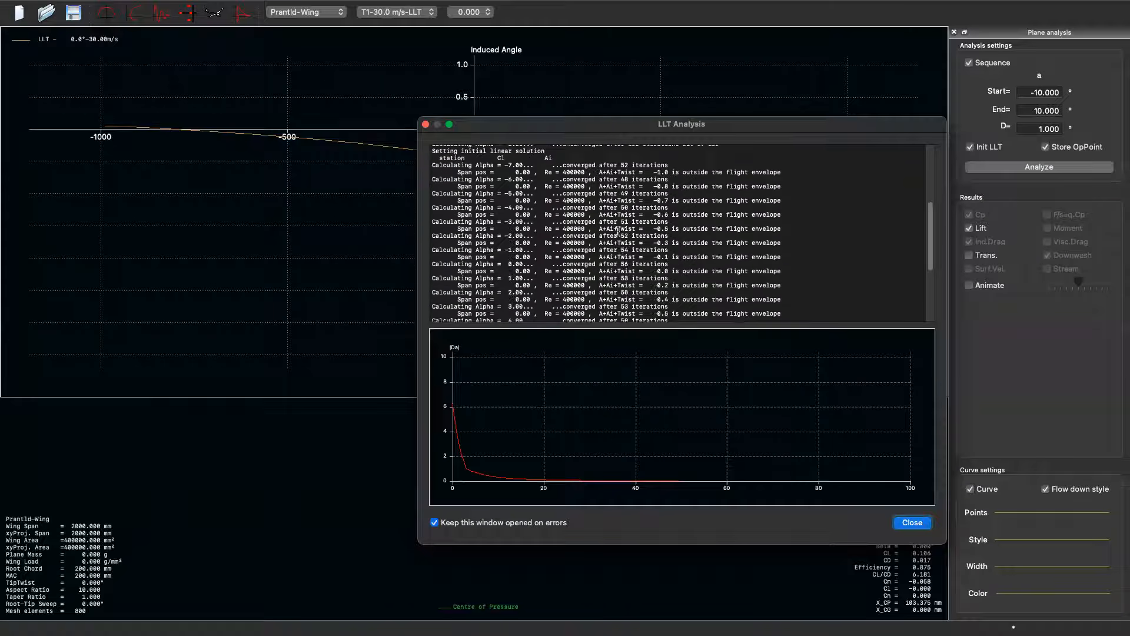
scroll(598, 256, up, 10)
drag(560, 235, 455, 206)
scroll(593, 284, down, 8)
scroll(593, 282, up, 10)
click(628, 249)
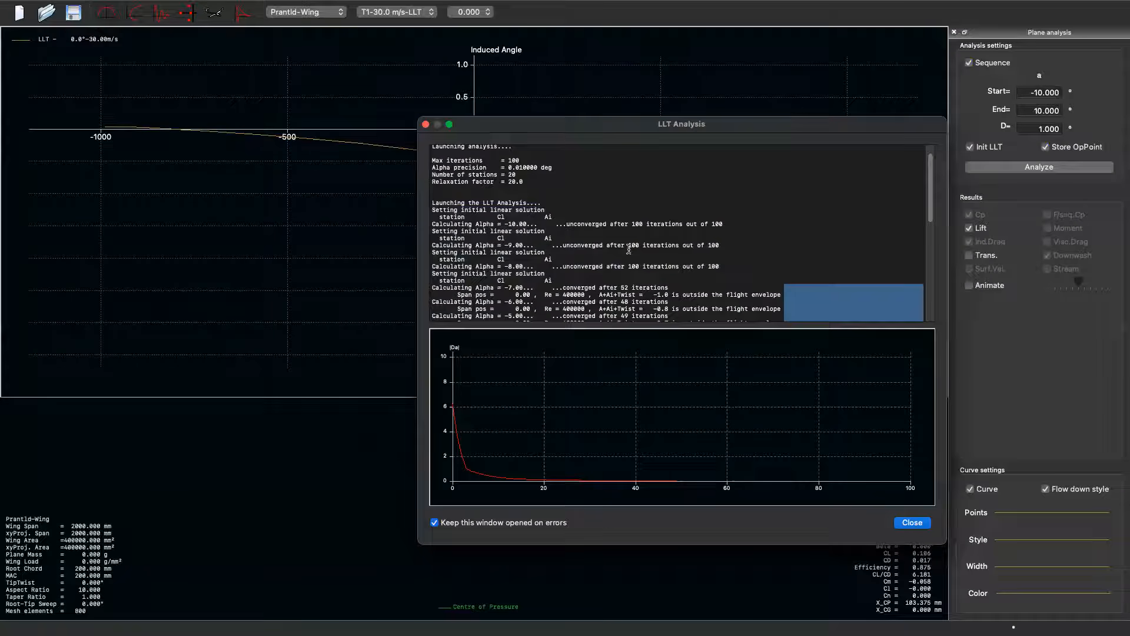
scroll(629, 249, down, 10)
scroll(628, 249, up, 3)
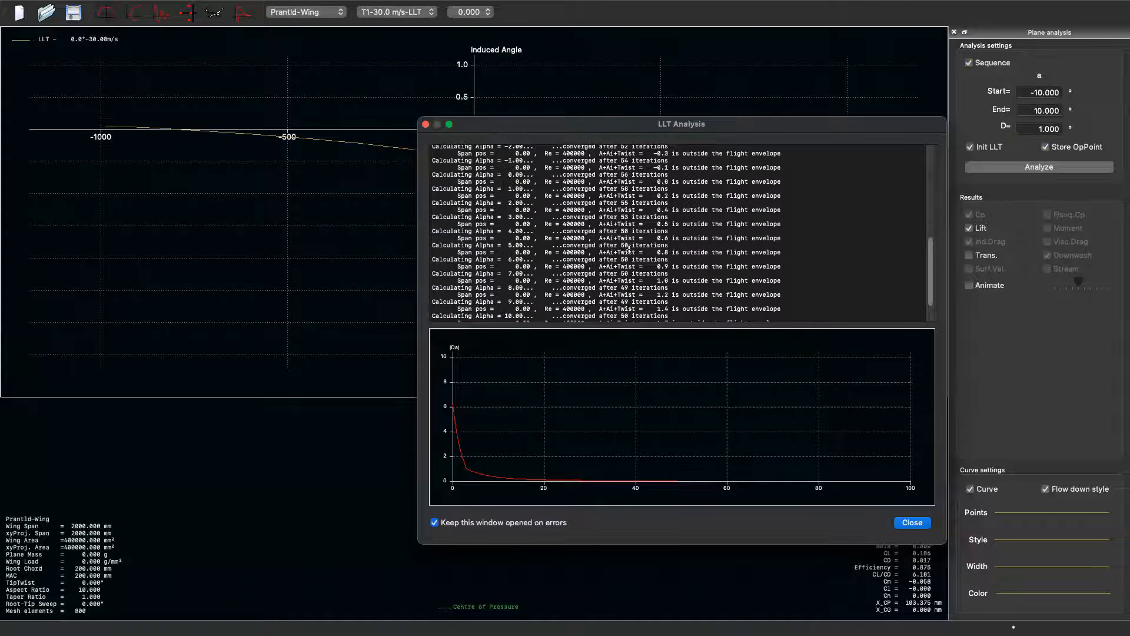
drag(626, 317, 580, 253)
scroll(578, 236, up, 6)
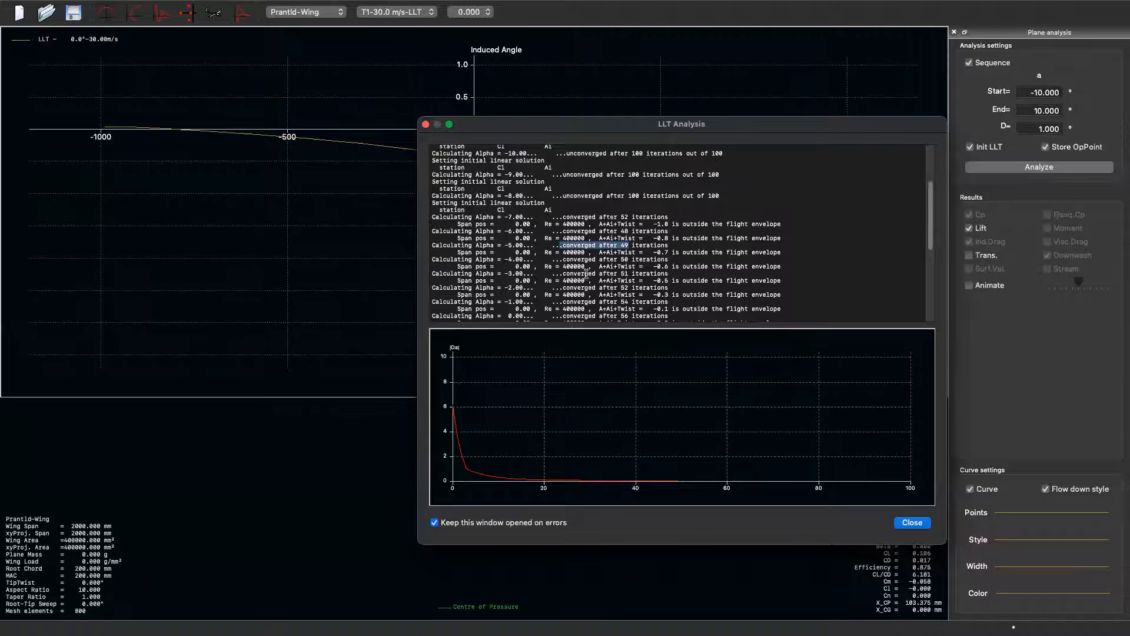
drag(568, 272, 618, 278)
scroll(504, 260, down, 6)
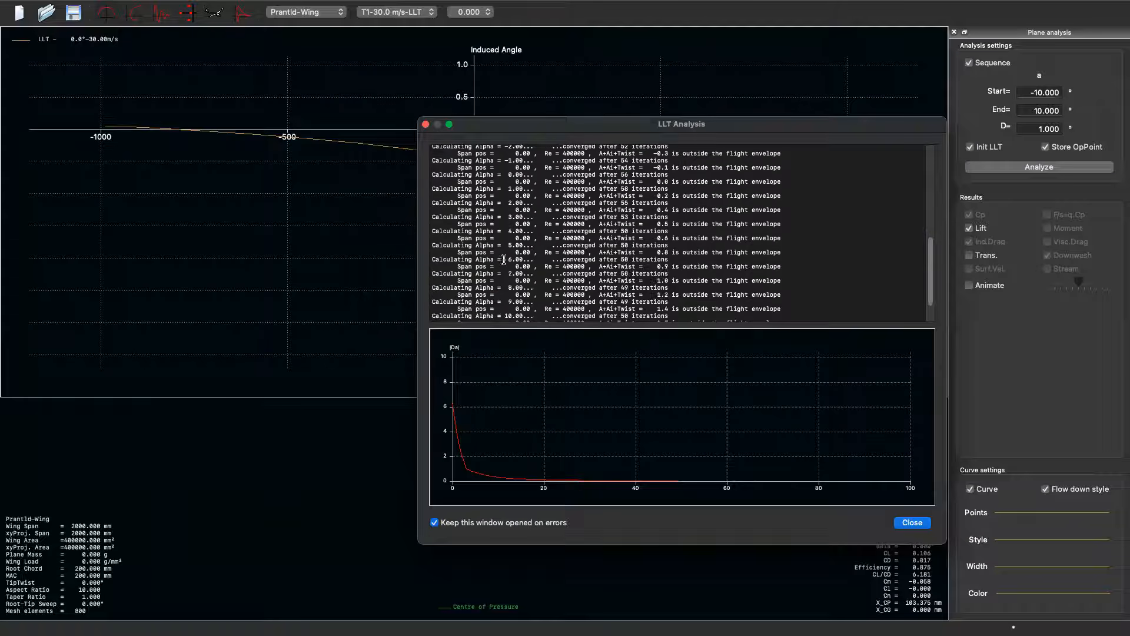
scroll(506, 261, down, 2)
scroll(656, 284, up, 6)
scroll(667, 283, down, 2)
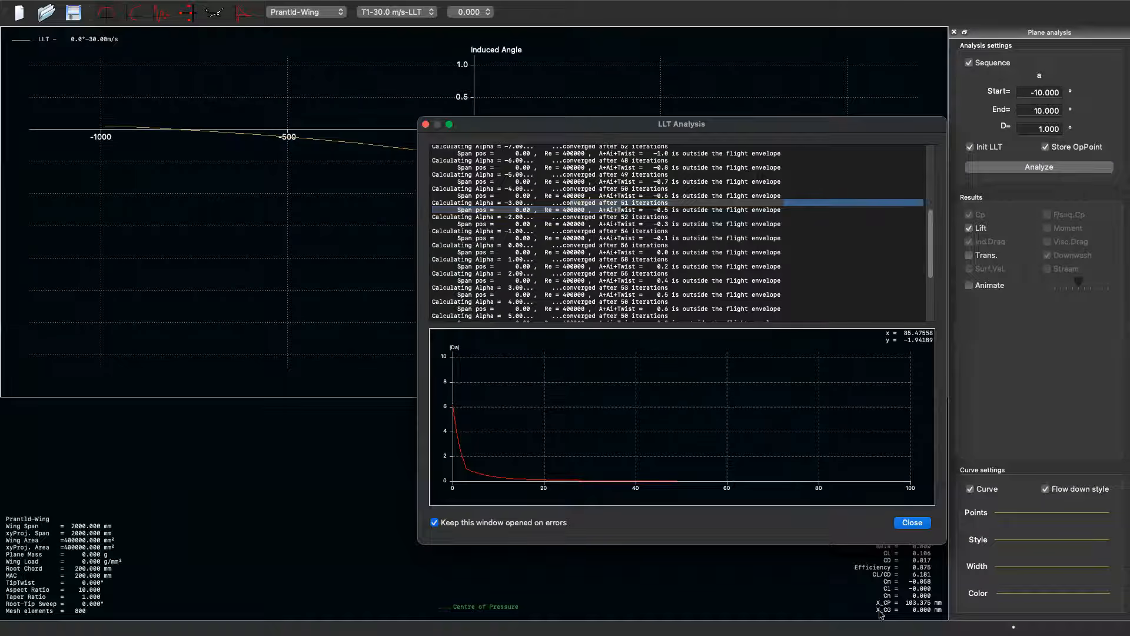
scroll(802, 234, up, 5)
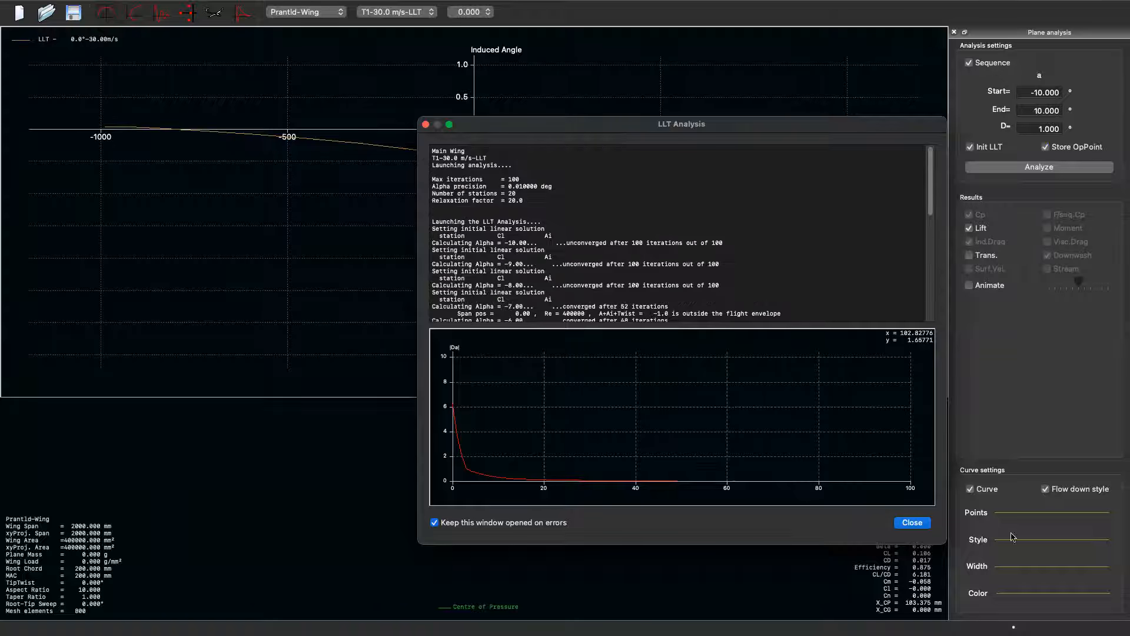
click(913, 523)
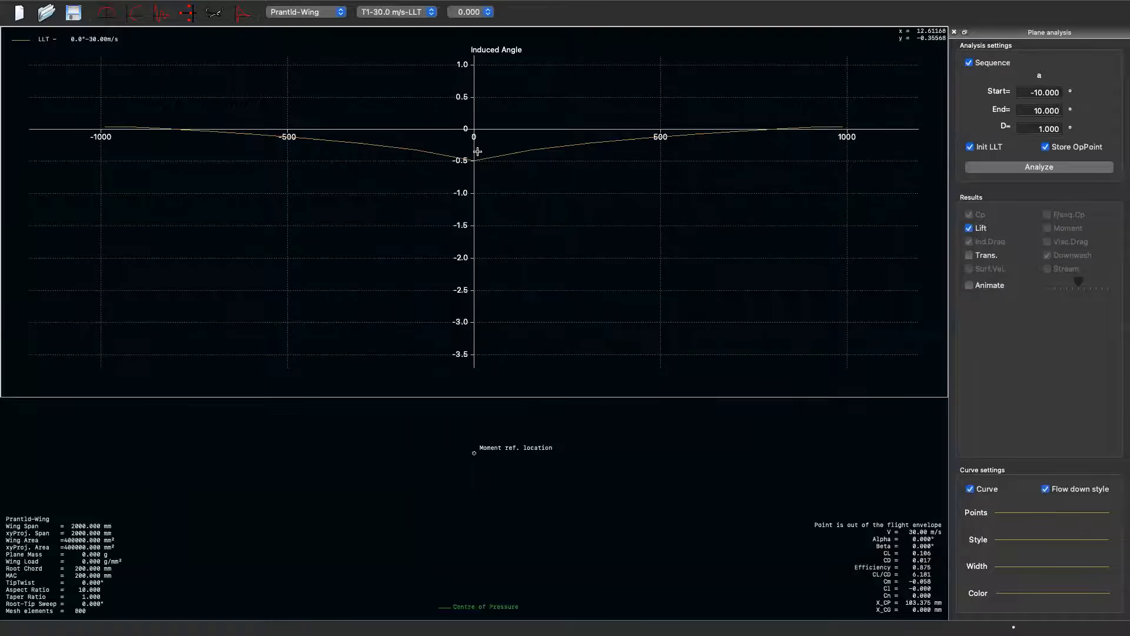
Examine the induced angle curve across the wingspan.
scroll(477, 151, down, 4)
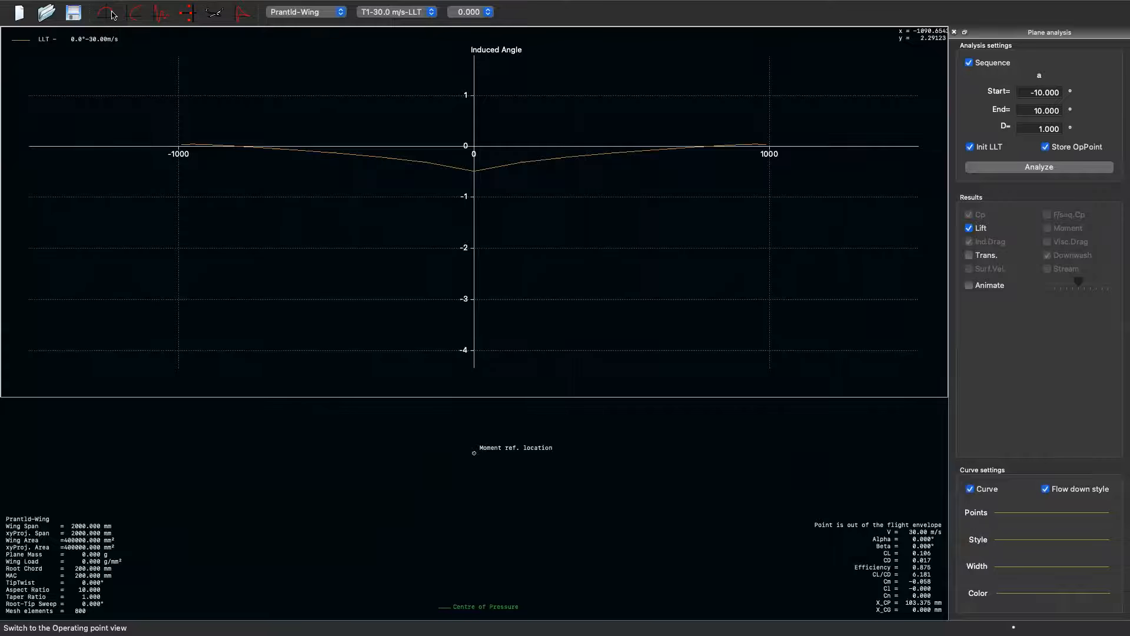
scroll(490, 170, up, 5)
scroll(490, 170, down, 9)
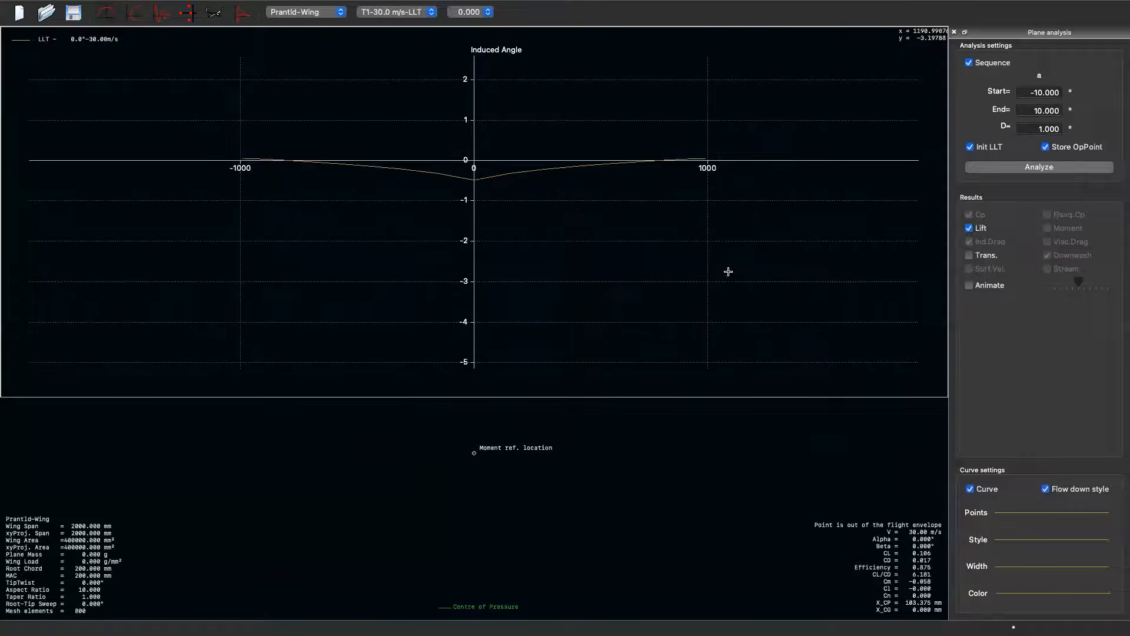
View the induced angle curve at the 10° and 7° operating points.
scroll(514, 234, down, 2)
scroll(515, 234, up, 2)
mouse_move(495, 503)
mouse_down()
mouse_move(480, 493)
mouse_move(401, 504)
mouse_up()
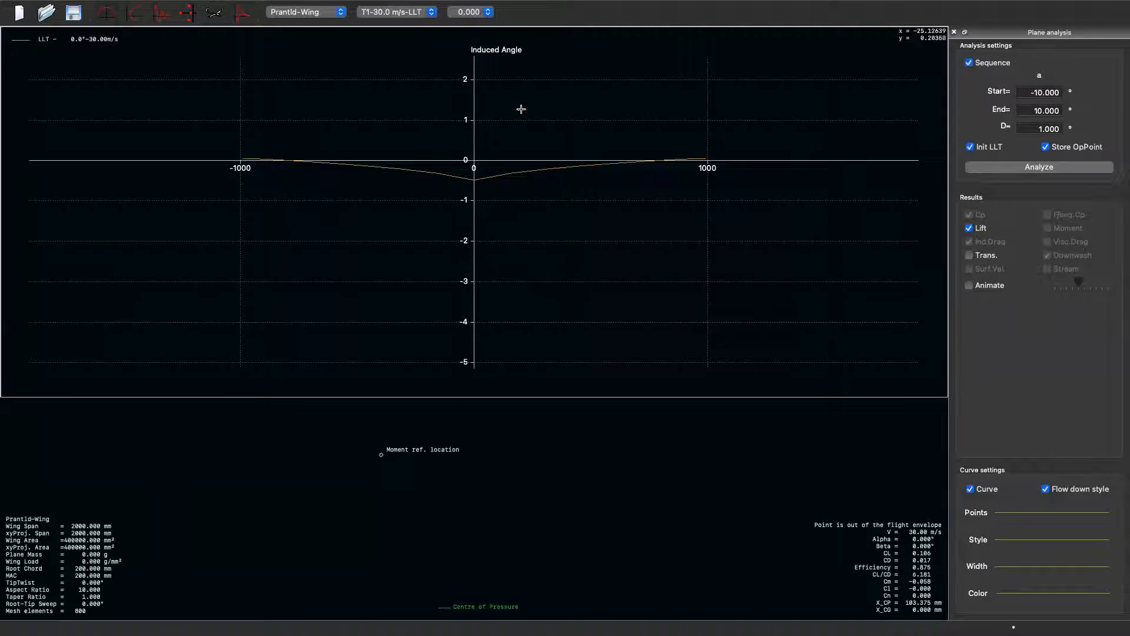
click(475, 13)
click(471, 9)
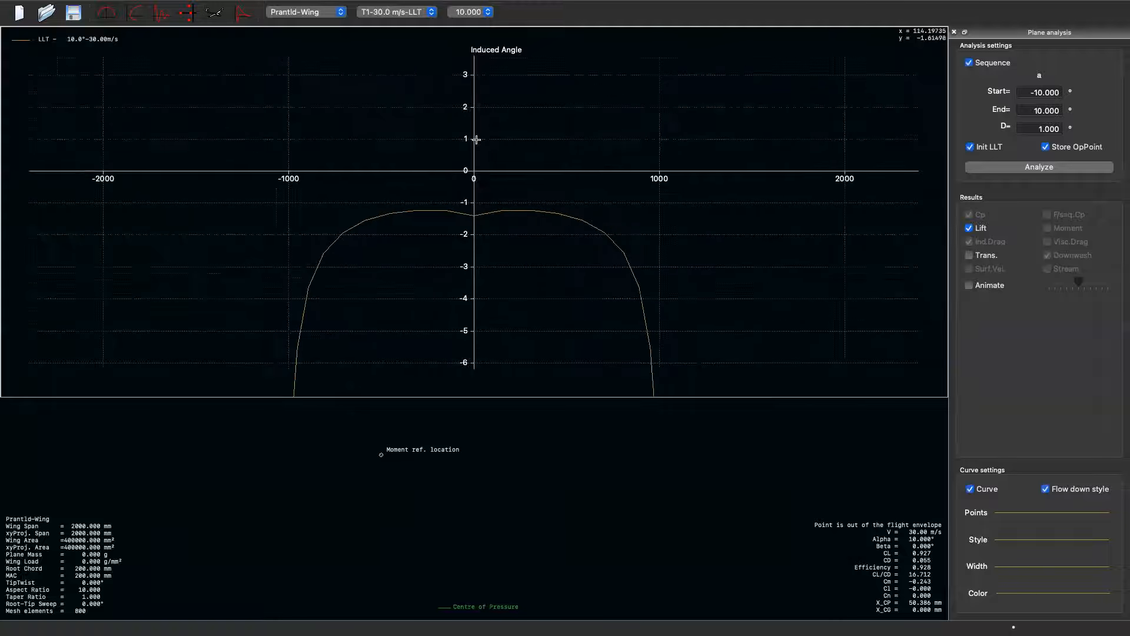
click(458, 15)
click(459, 24)
click(460, 14)
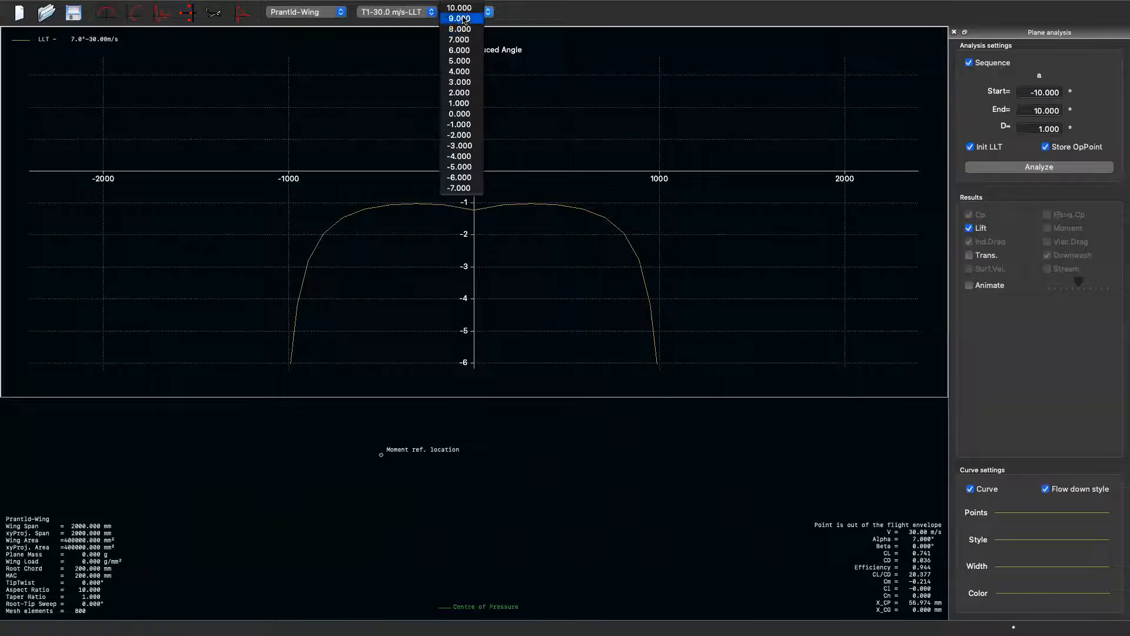
Animate the induced angle curve through the operating points, and stop the animation.
click(977, 292)
click(968, 286)
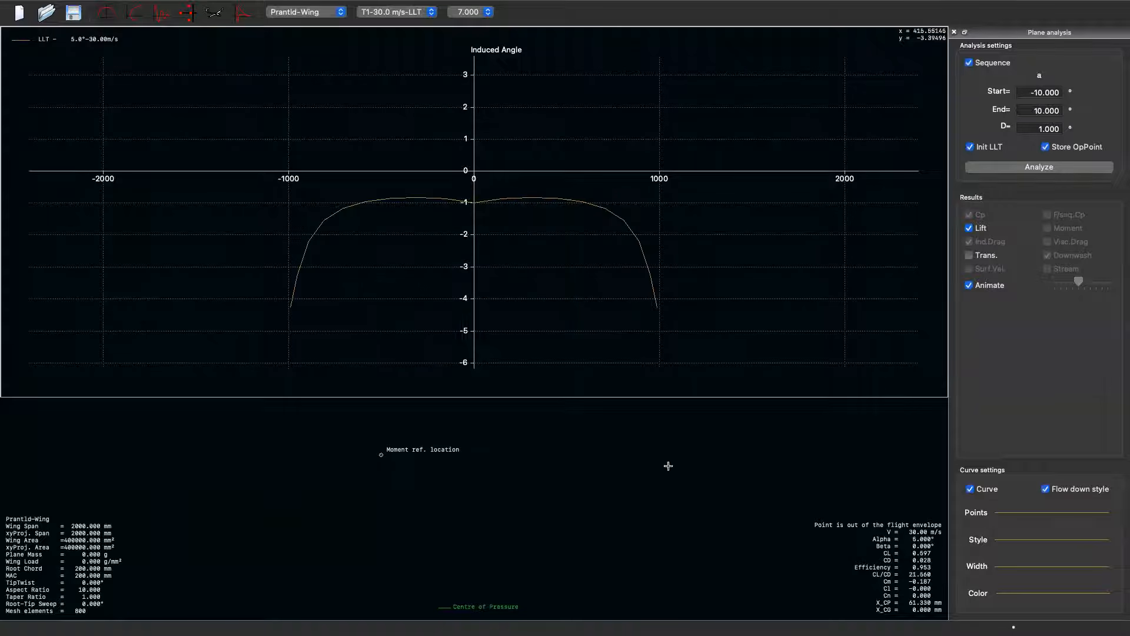
click(990, 289)
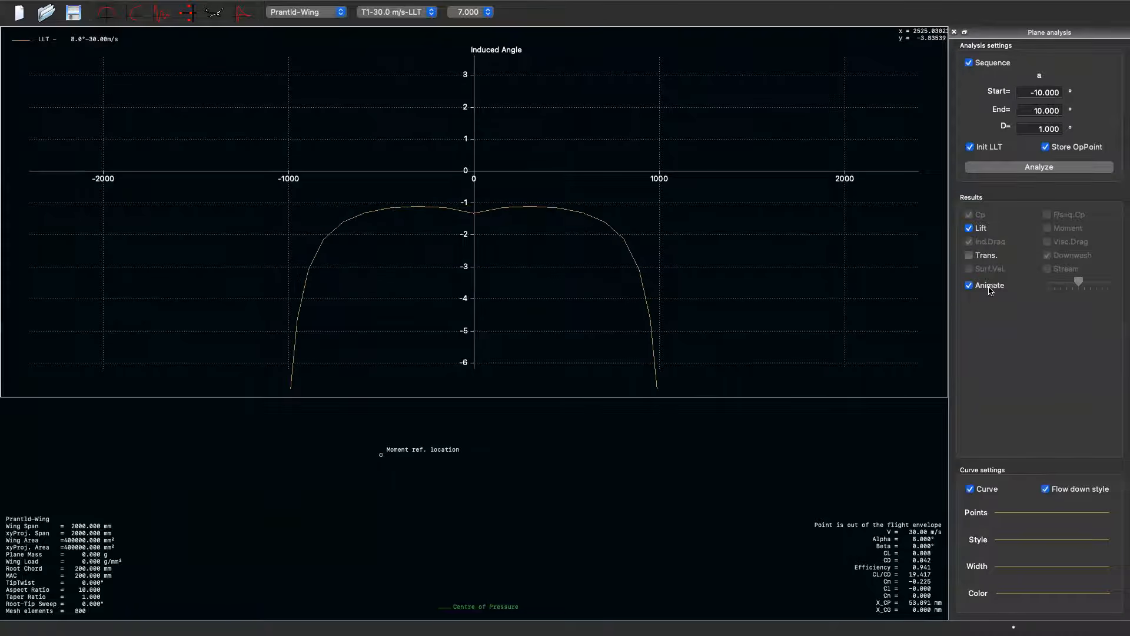
scroll(466, 145, down, 2)
scroll(475, 142, up, 3)
scroll(476, 142, down, 4)
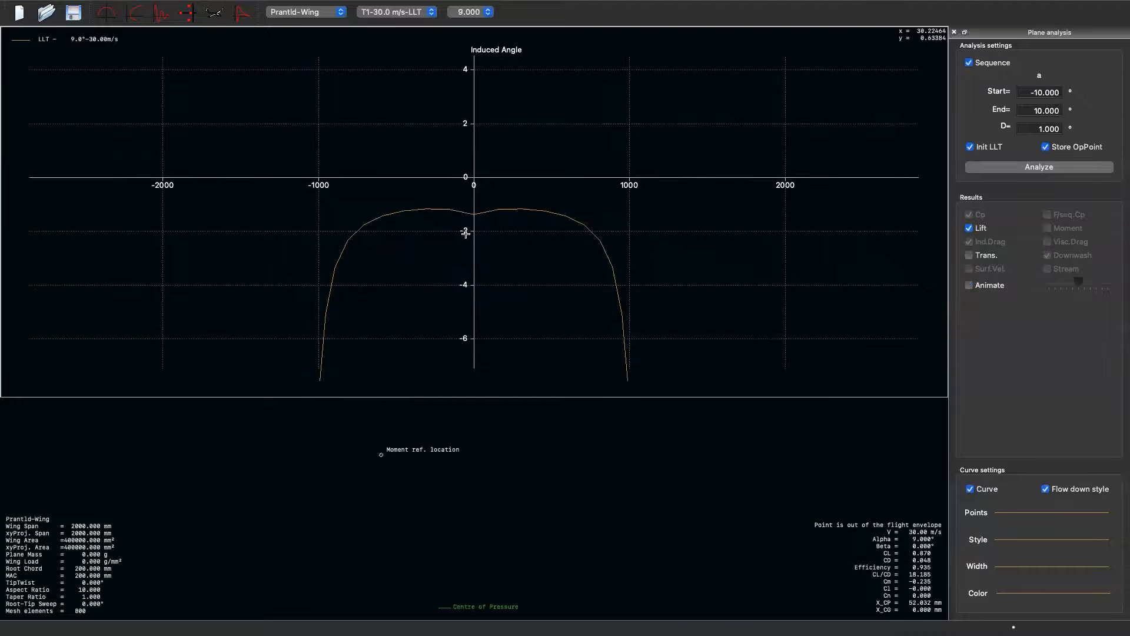
Set the graph's Y-axis variable to Local lift coef. against Y - span.
right_click(502, 93)
mouse_move(585, 137)
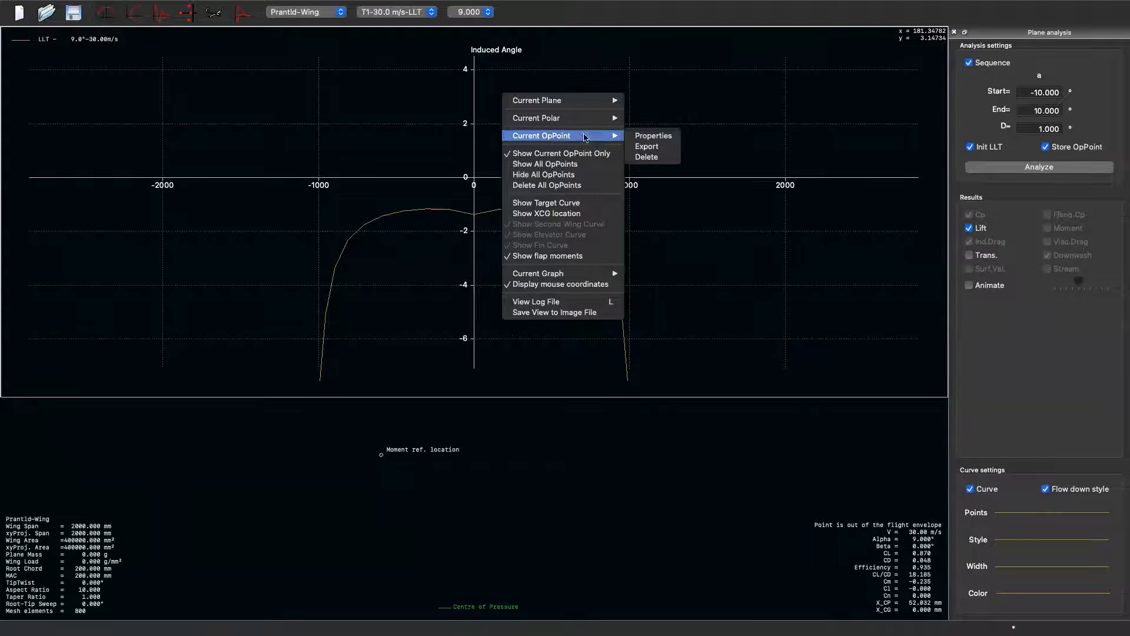
mouse_move(577, 115)
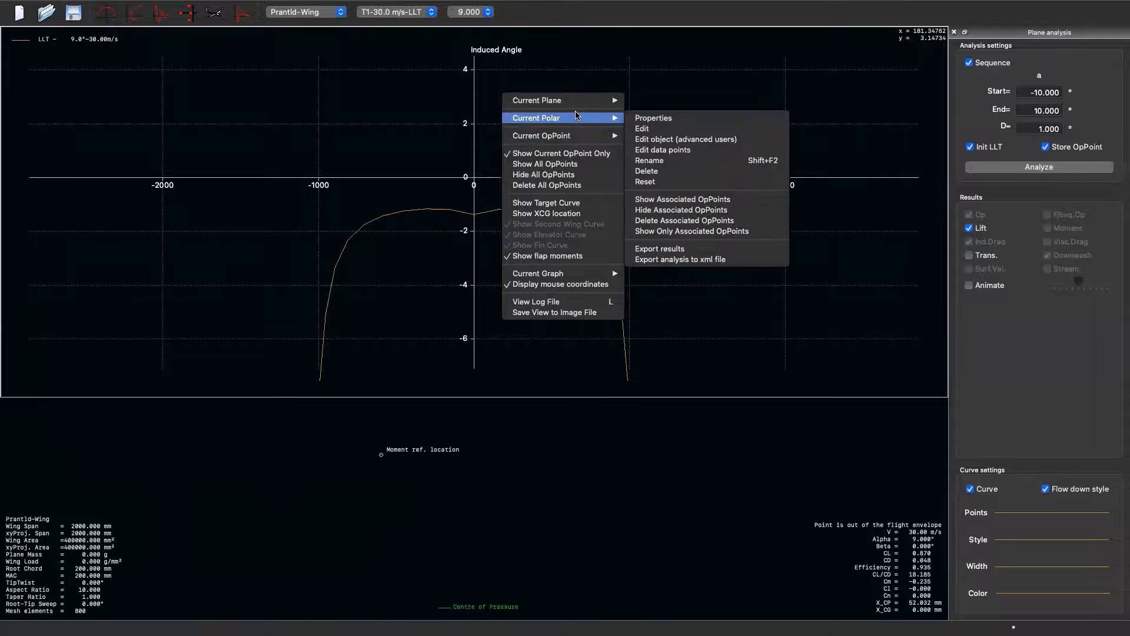
mouse_move(562, 276)
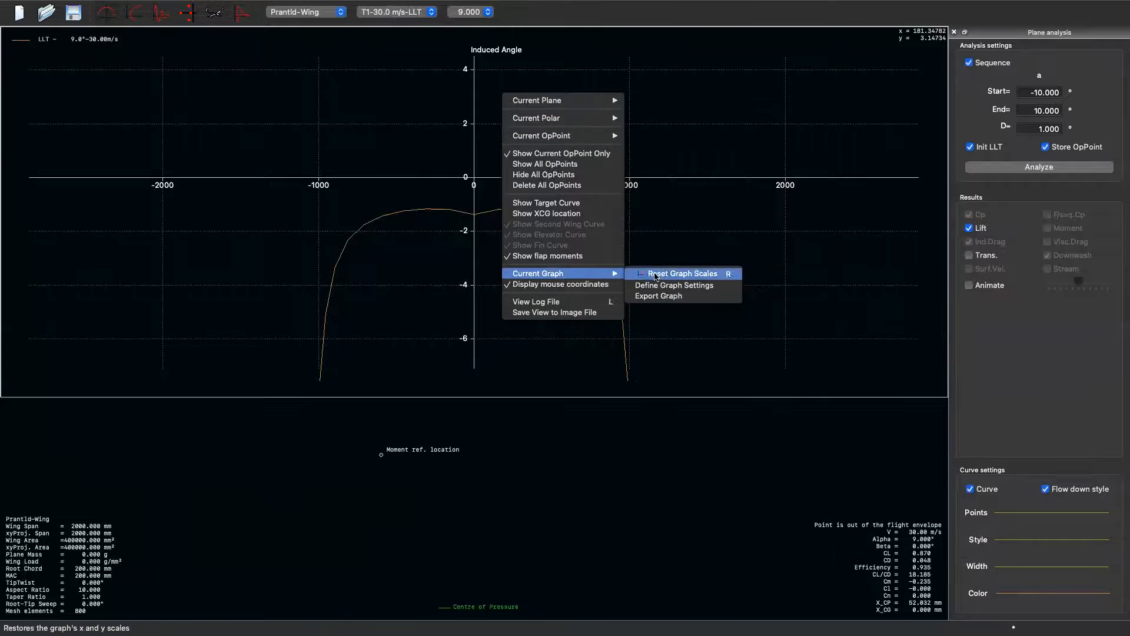
click(670, 285)
drag(676, 302, 602, 83)
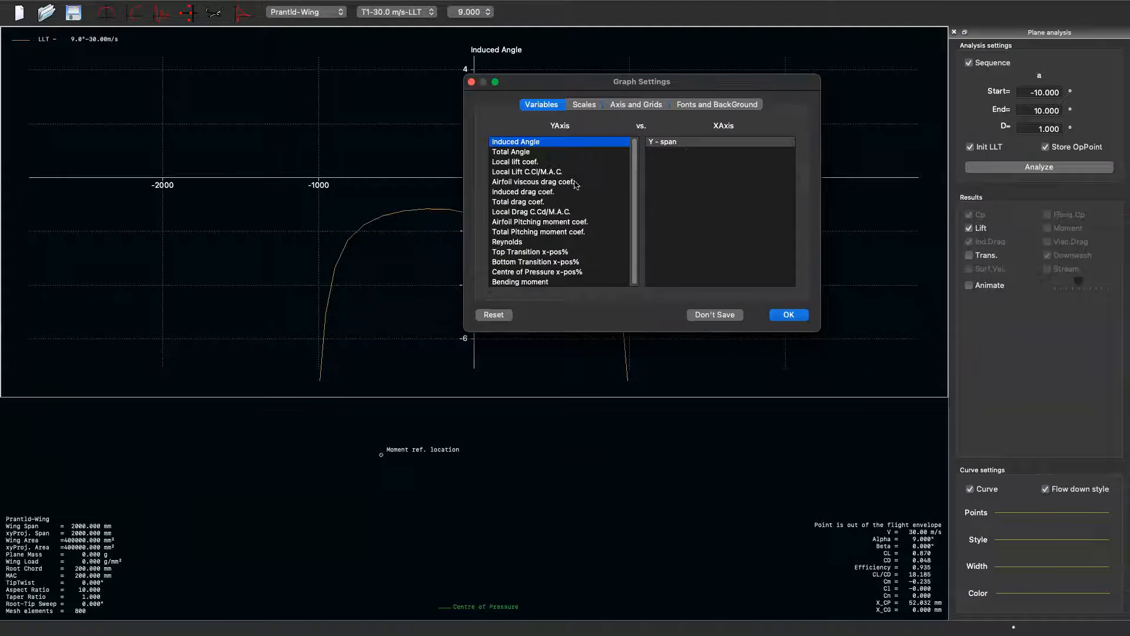
click(519, 162)
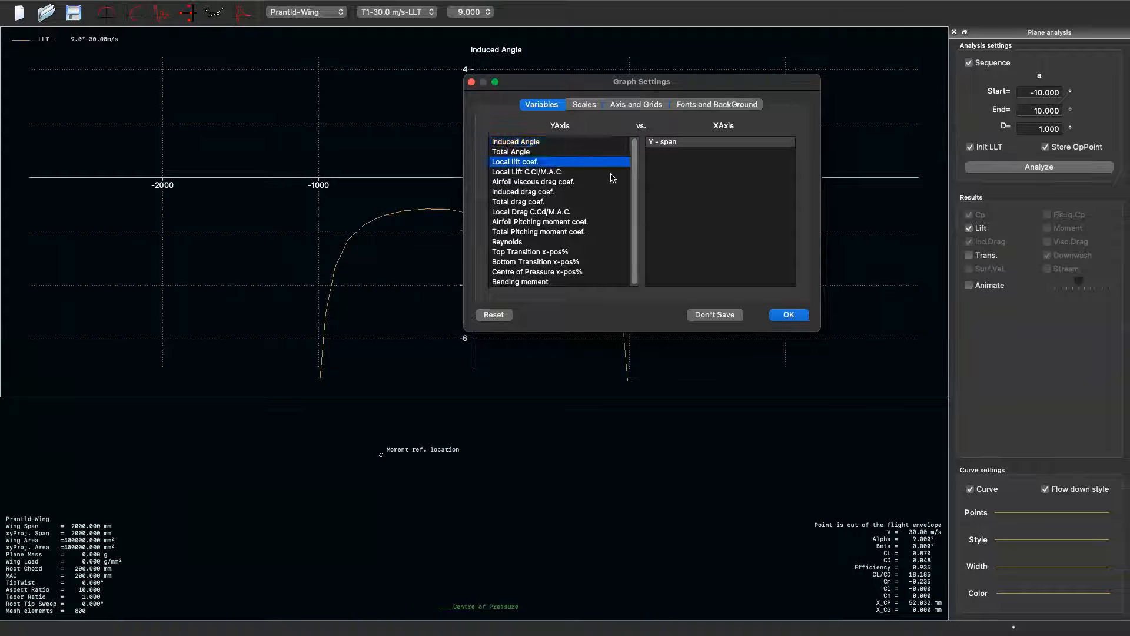
click(788, 314)
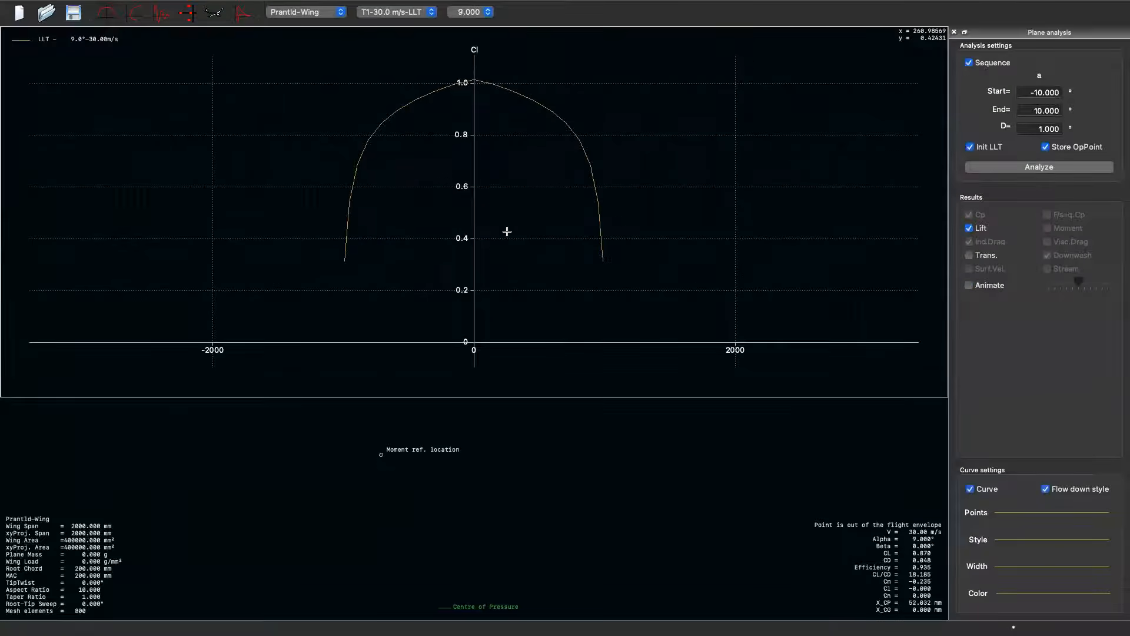
Compare the spanwise local lift curve at the 5°, 2°, -2° and 3° operating points.
click(469, 12)
click(467, 61)
click(469, 12)
click(459, 93)
click(465, 12)
click(459, 135)
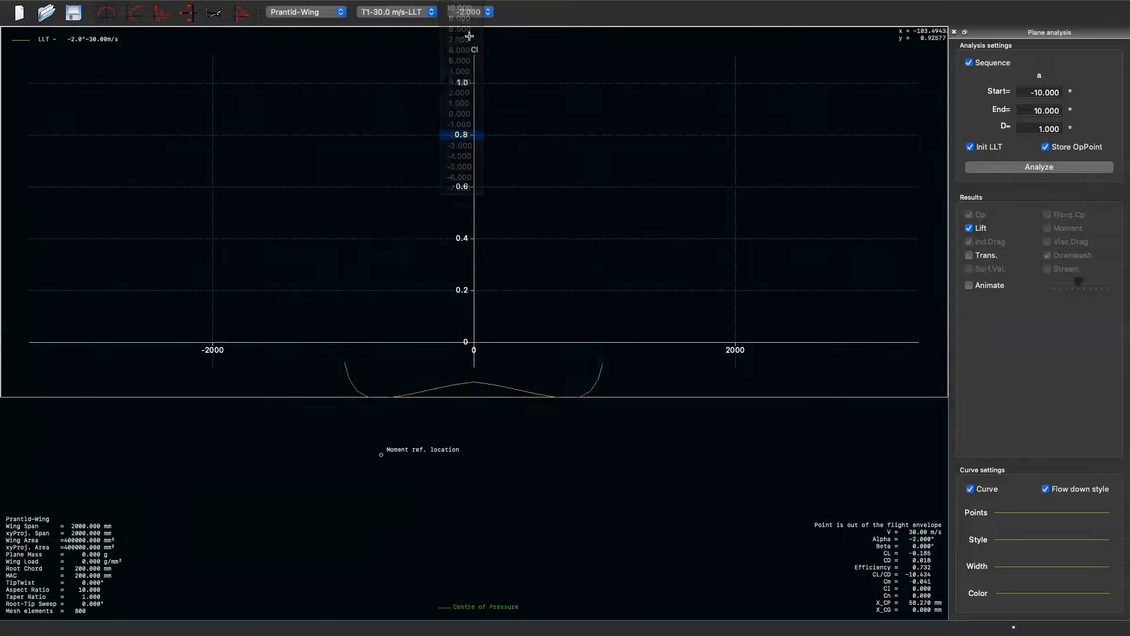
click(471, 10)
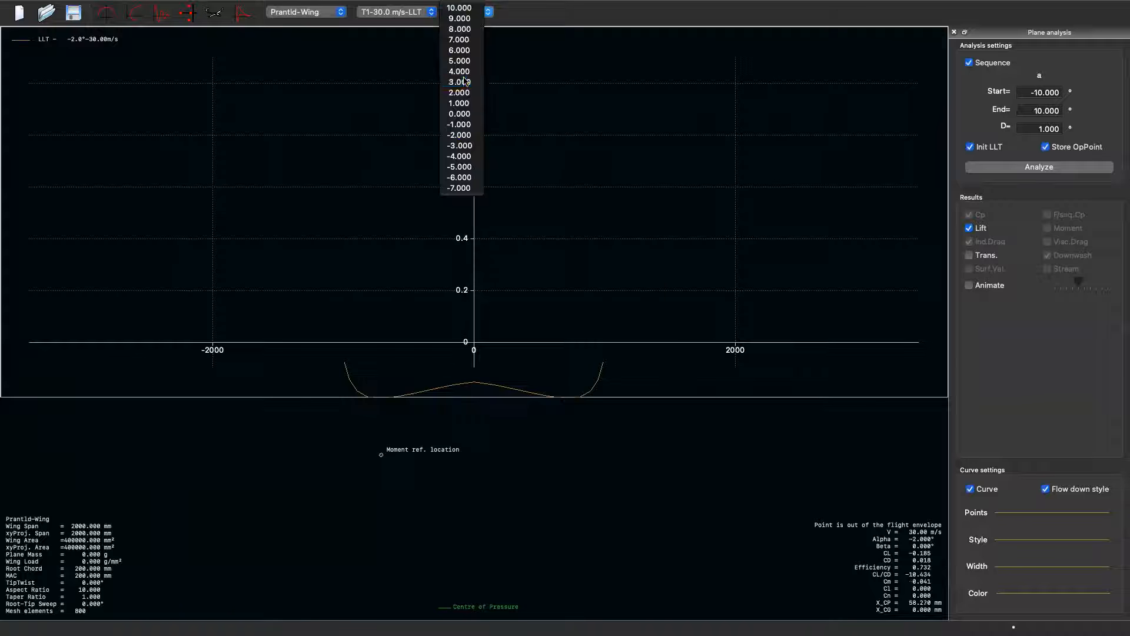
click(459, 81)
View the wing's polar graphs, and return to the spanwise local lift curve.
right_click(537, 174)
mouse_move(586, 352)
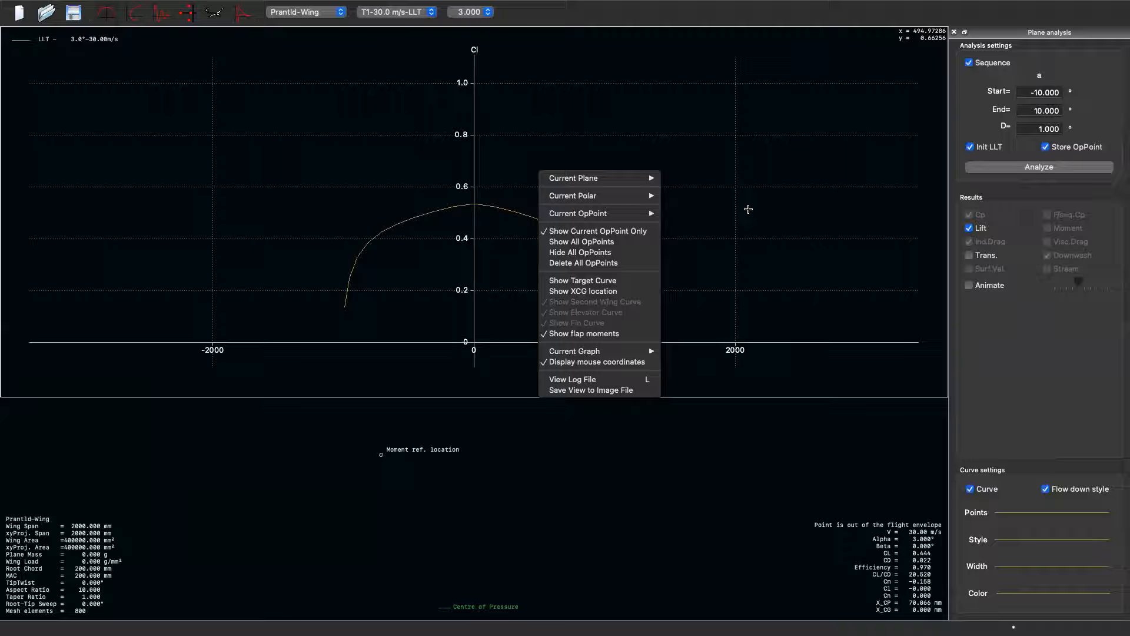
click(747, 210)
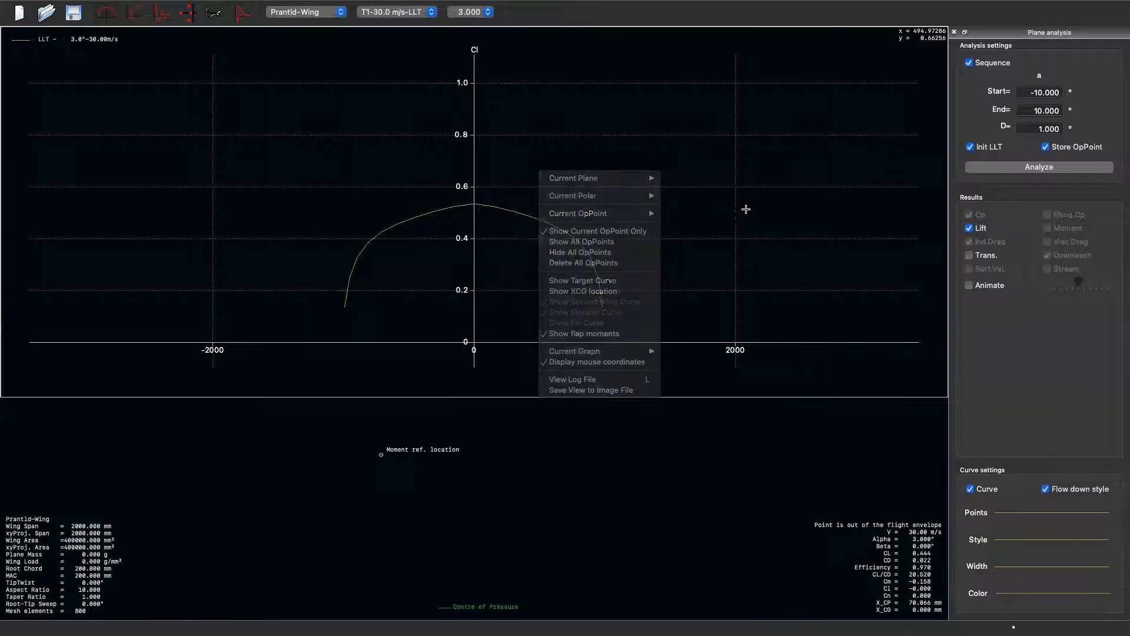
scroll(448, 210, down, 1)
scroll(448, 211, up, 1)
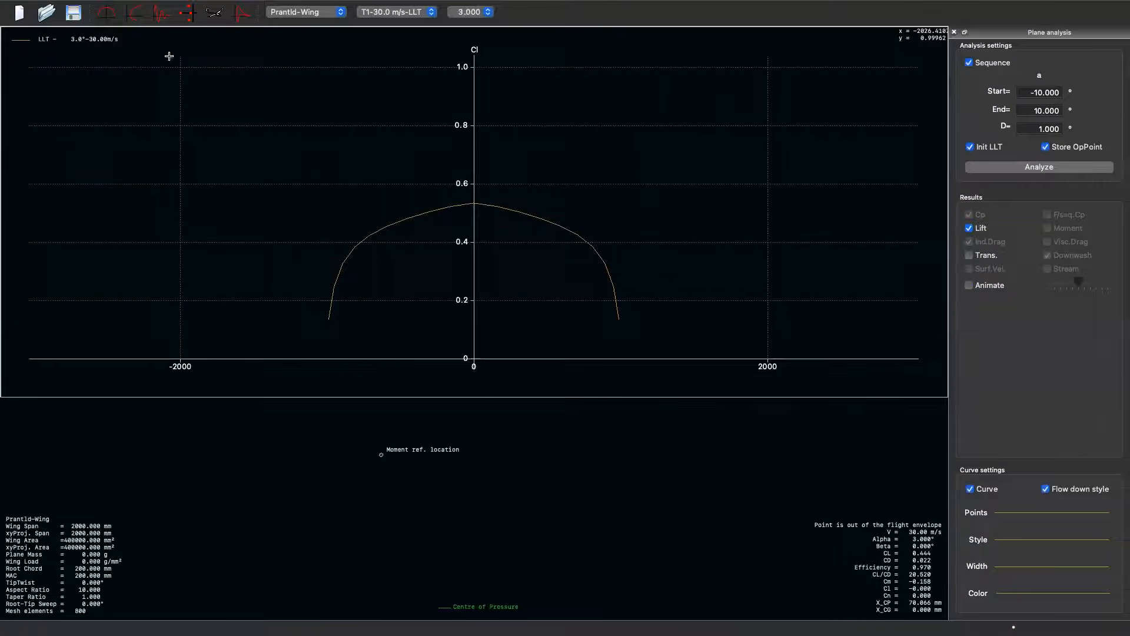
click(135, 12)
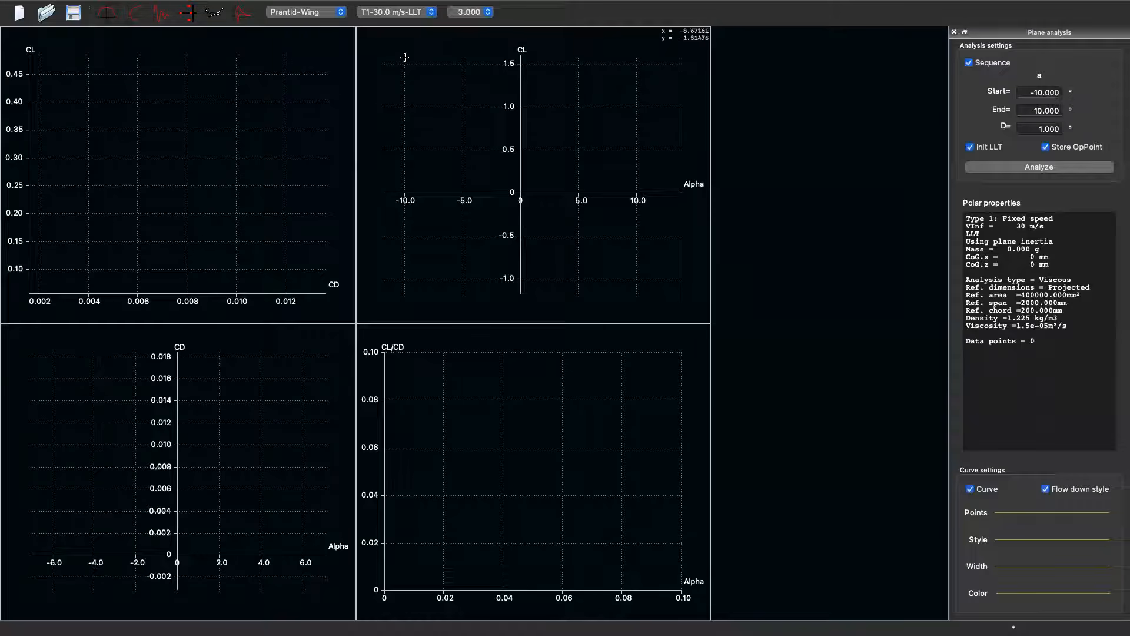
click(112, 17)
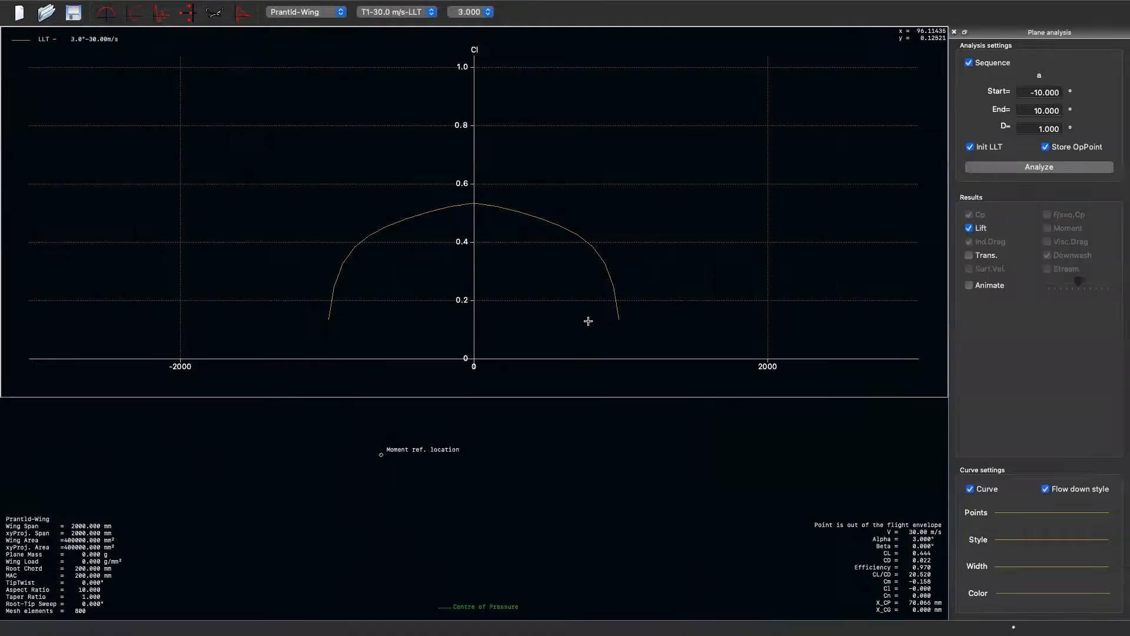
Examine the shape of the local lift coefficient curve from tip to tip at 3°.
scroll(439, 253, up, 3)
scroll(569, 333, up, 2)
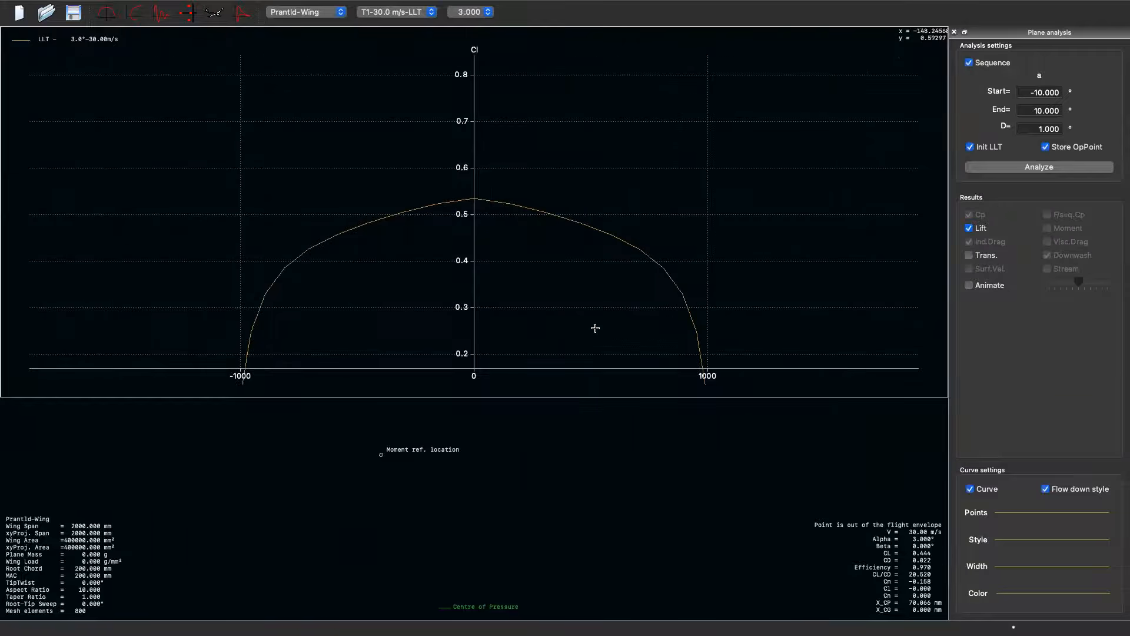
scroll(558, 291, down, 3)
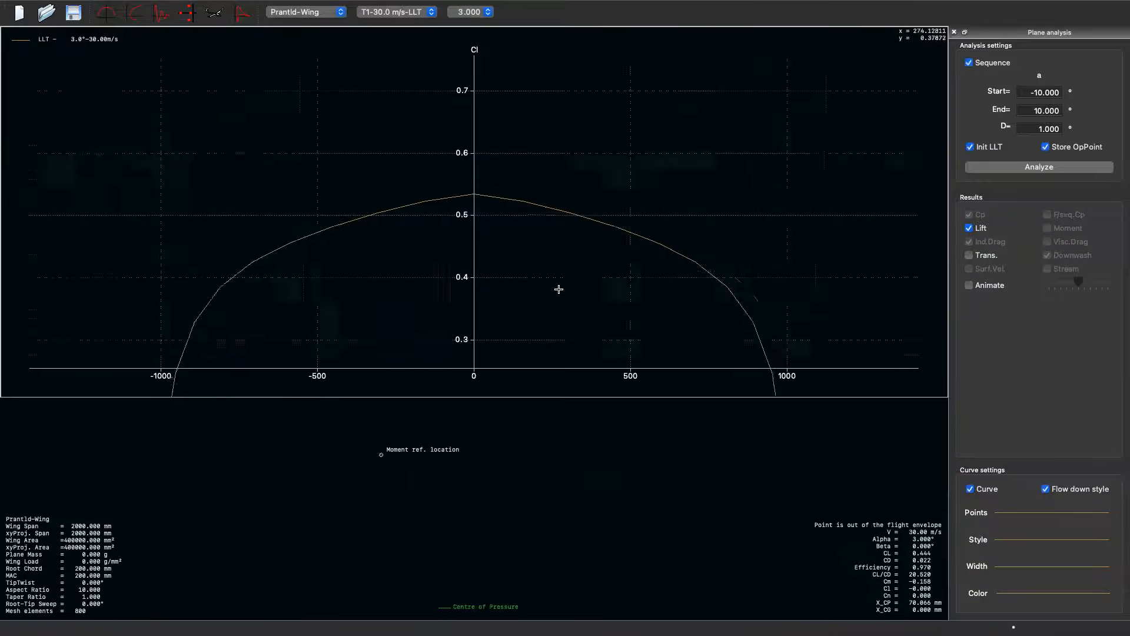
scroll(635, 342, up, 3)
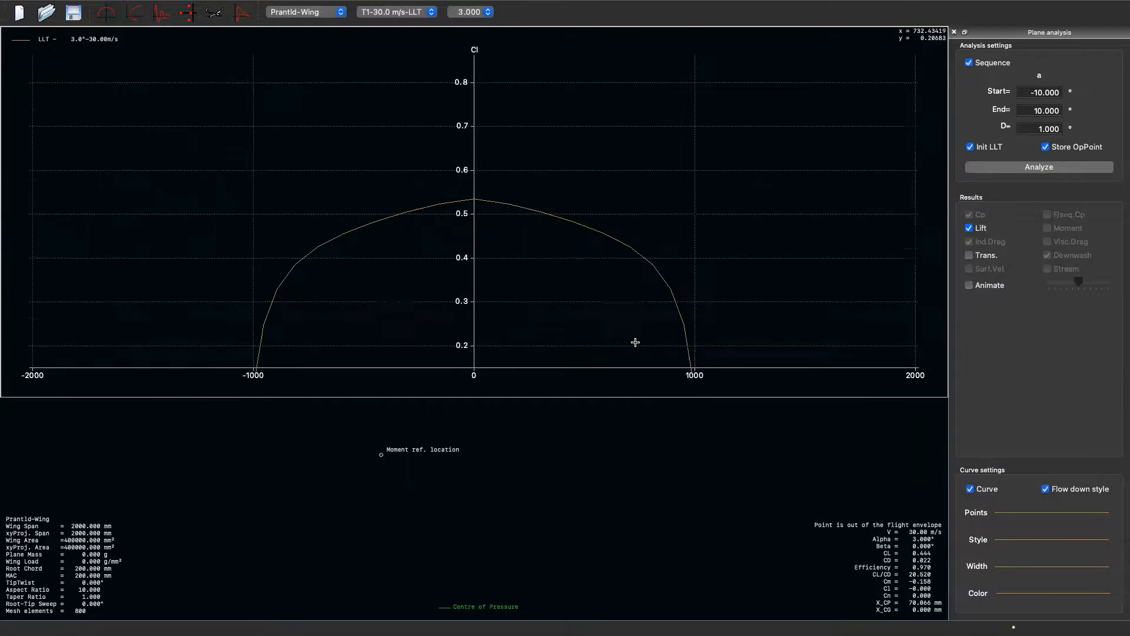
scroll(277, 165, down, 2)
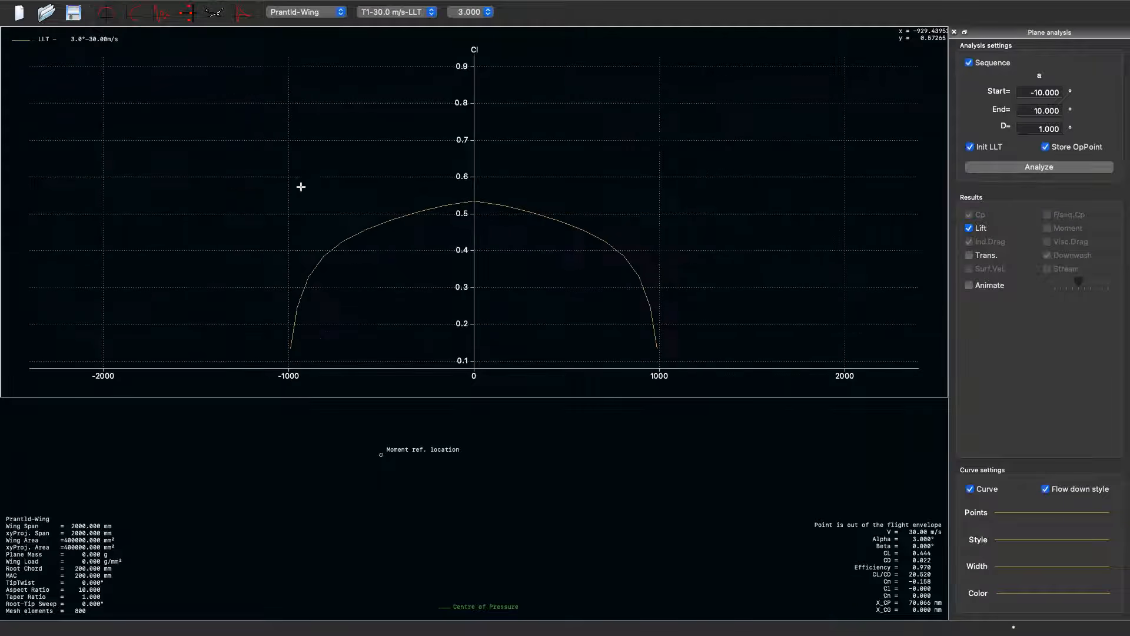
scroll(277, 118, up, 1)
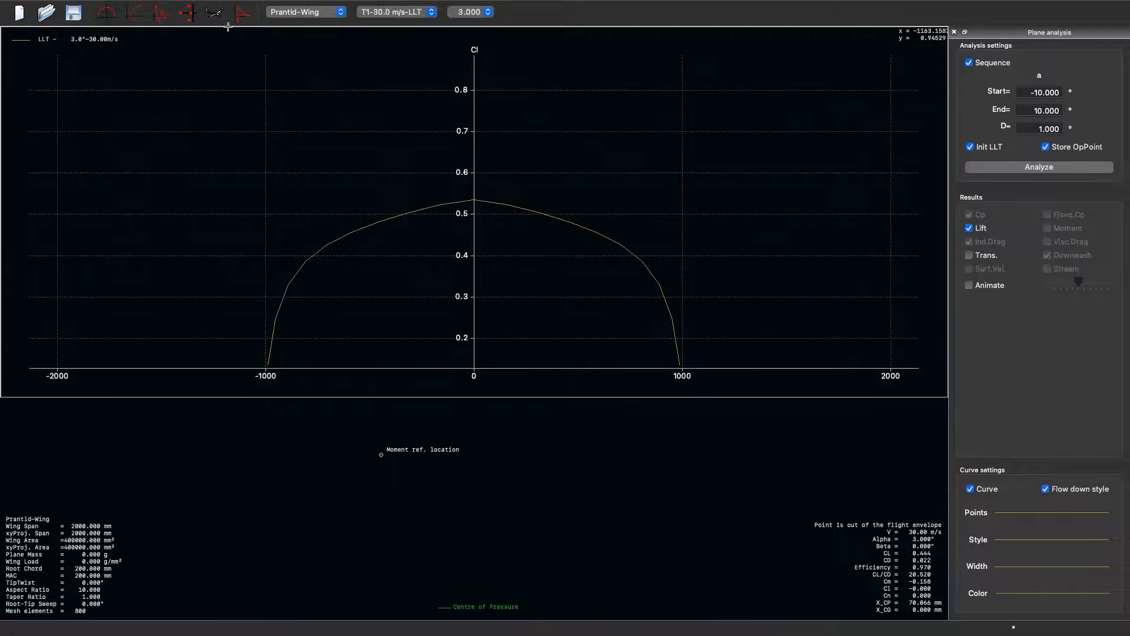
Show the wing in the 3D view and hide its lift, induced drag and downwash results.
click(215, 14)
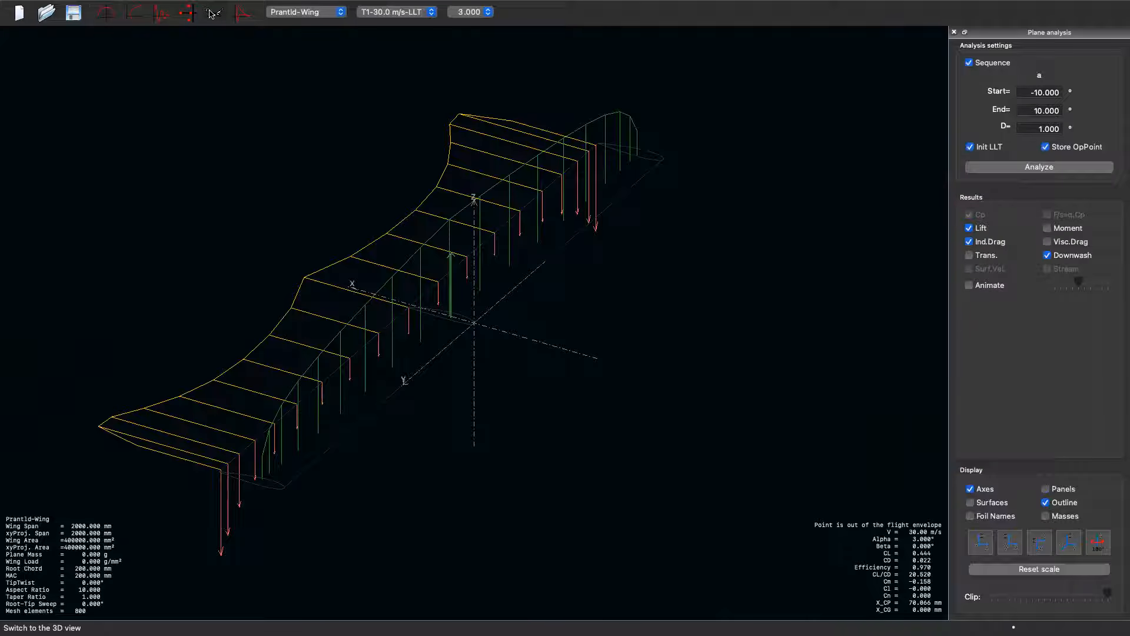
scroll(436, 274, up, 5)
scroll(436, 273, down, 6)
click(984, 229)
click(981, 241)
click(1072, 255)
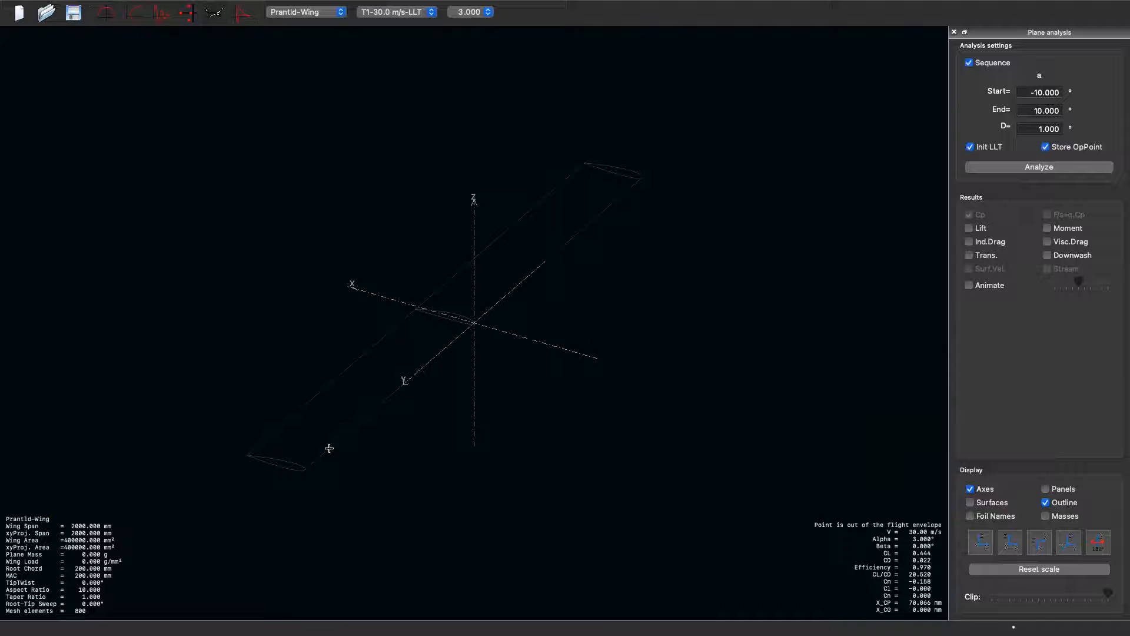
Display the wing's panels and surfaces in the 3D view.
click(1053, 492)
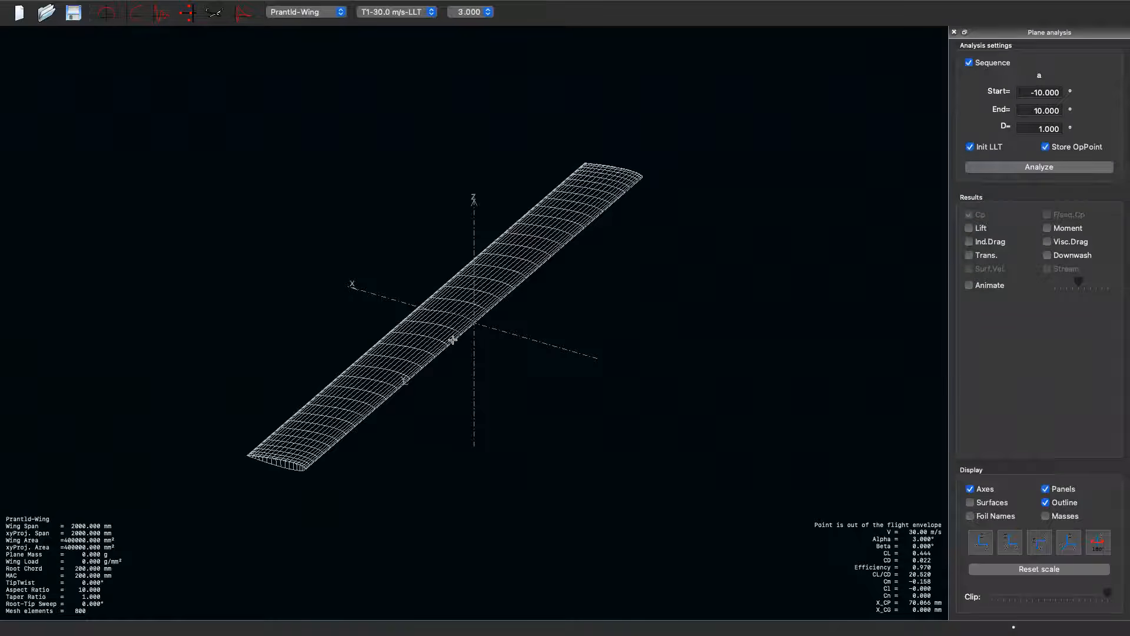
click(1001, 505)
drag(453, 427, 469, 404)
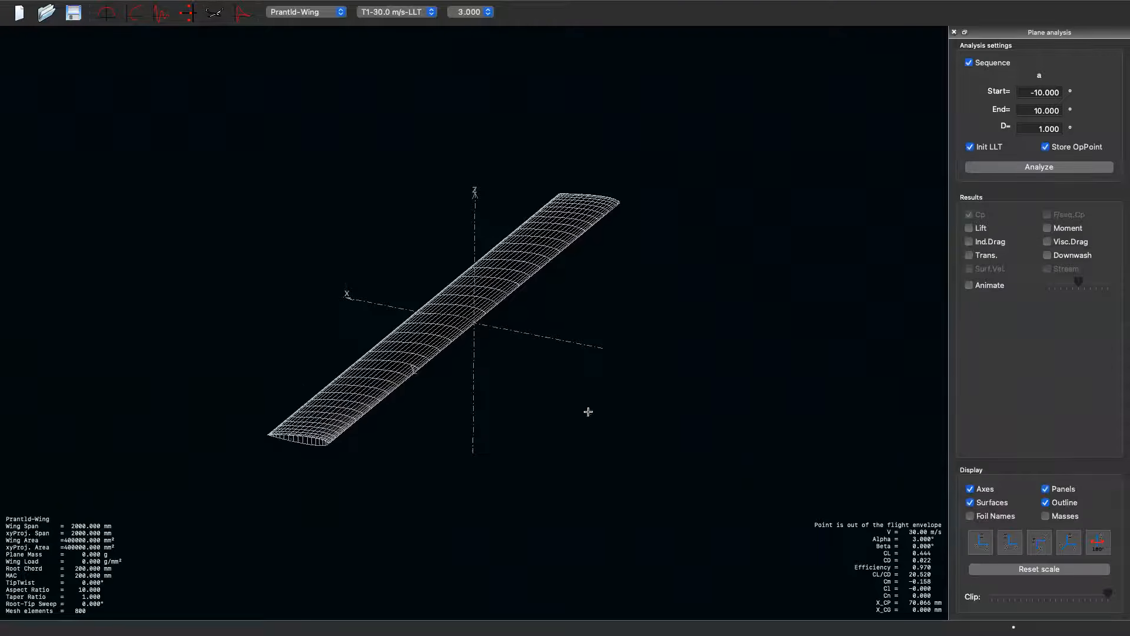
scroll(490, 281, down, 4)
scroll(492, 281, up, 5)
scroll(495, 305, up, 2)
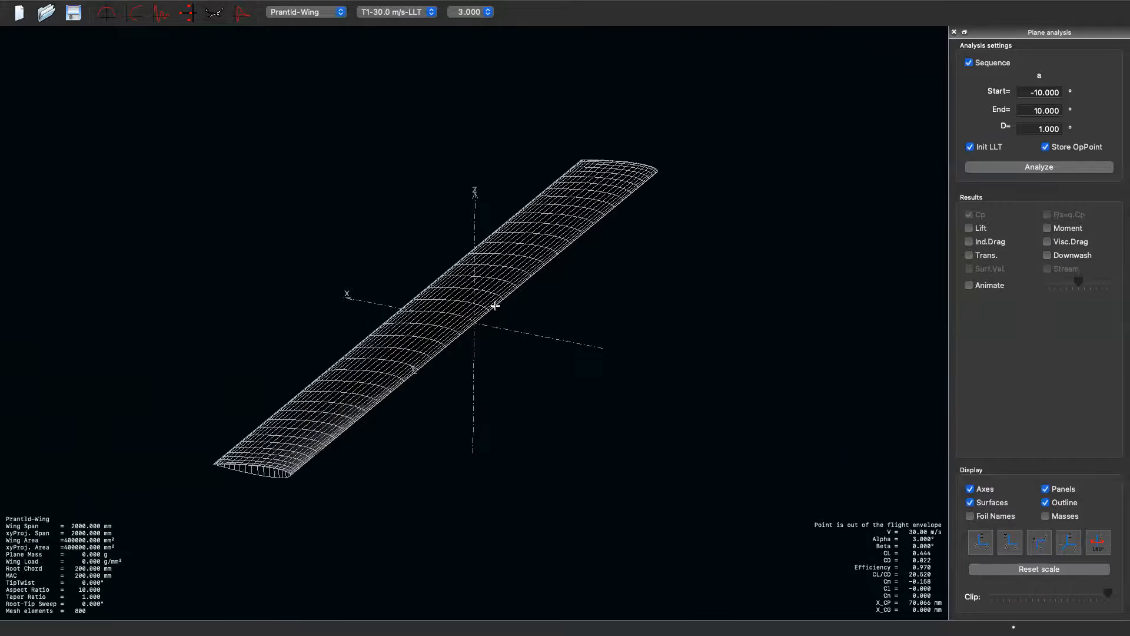
Show the lift distribution on the 3D wing, animate it through the operating points, and stop the animation.
click(969, 228)
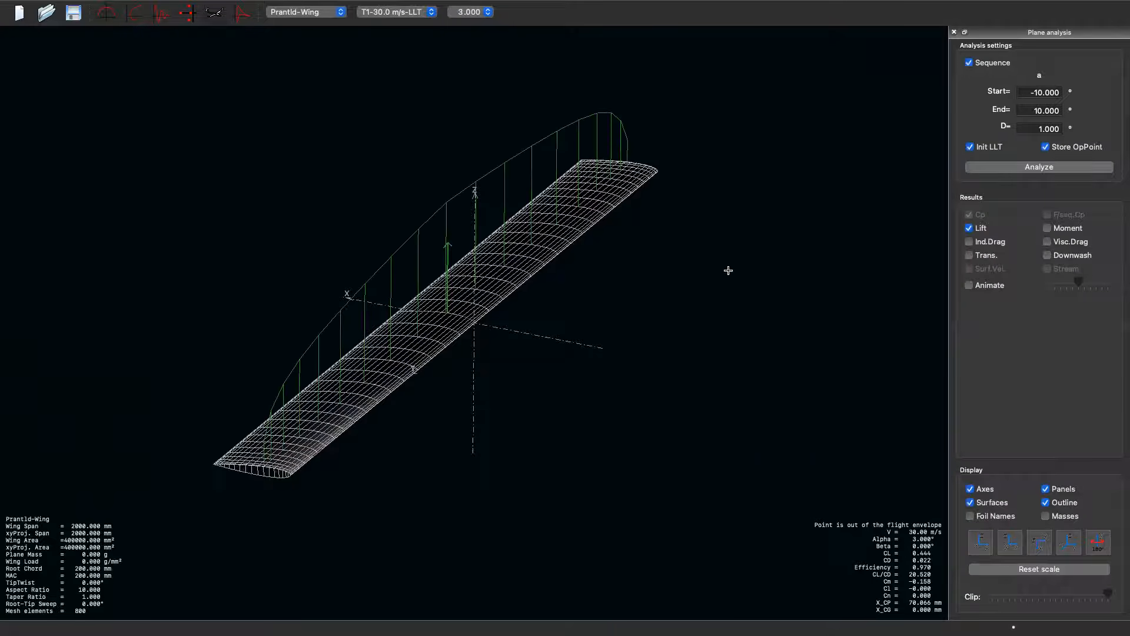
drag(330, 368, 492, 307)
click(969, 286)
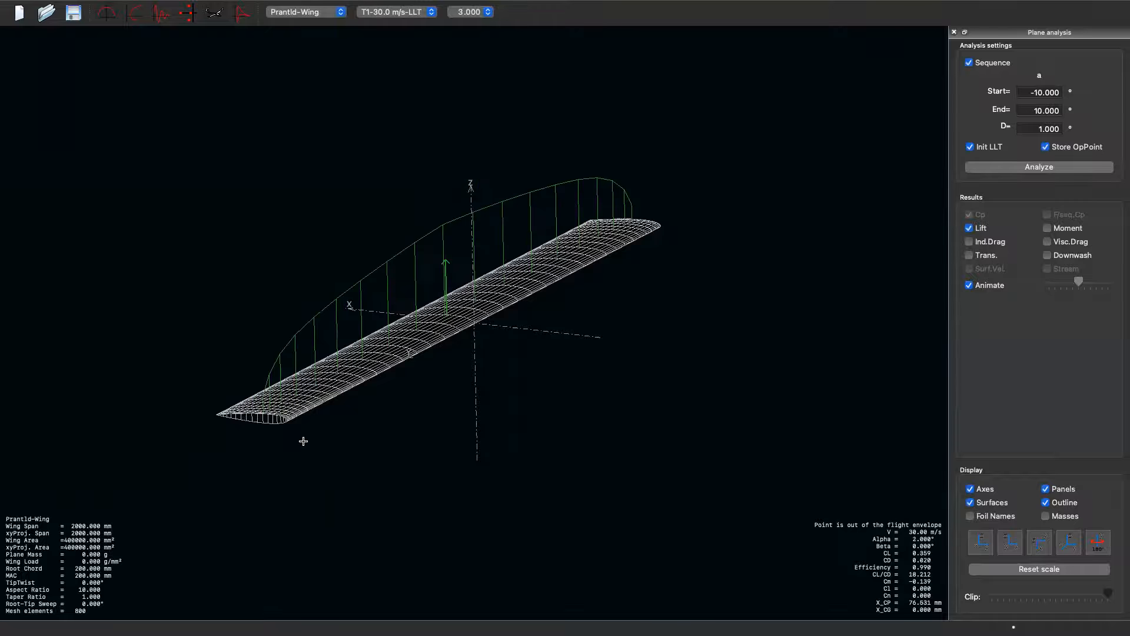
click(979, 290)
Add the induced drag and downwash to the 3D wing and animate the results through the operating points.
click(991, 243)
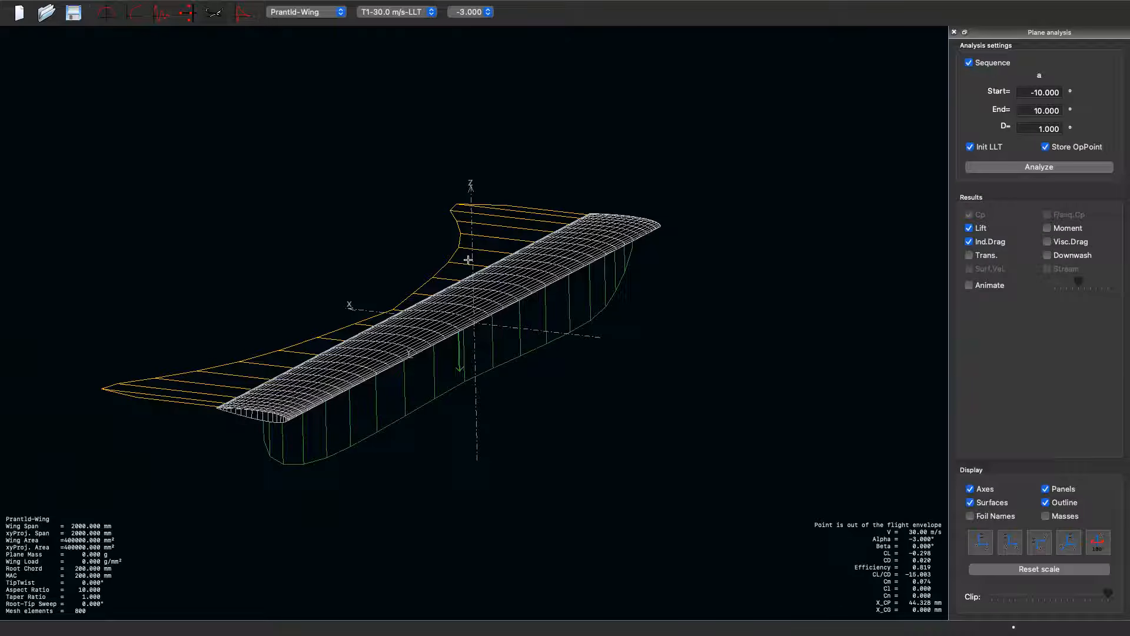
click(969, 286)
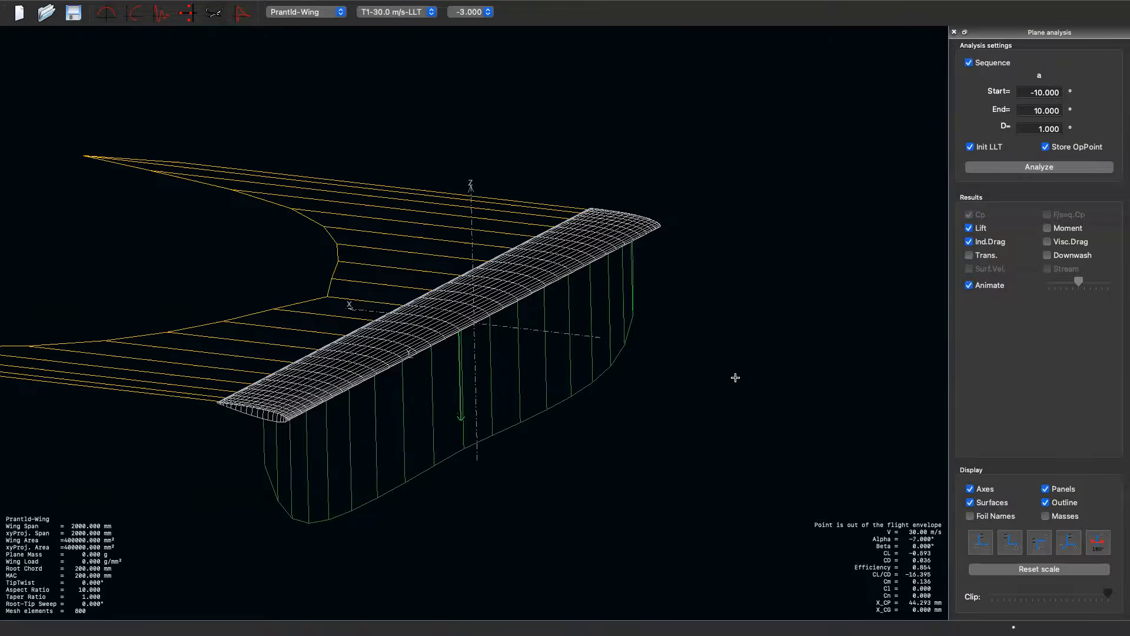
scroll(472, 327, down, 4)
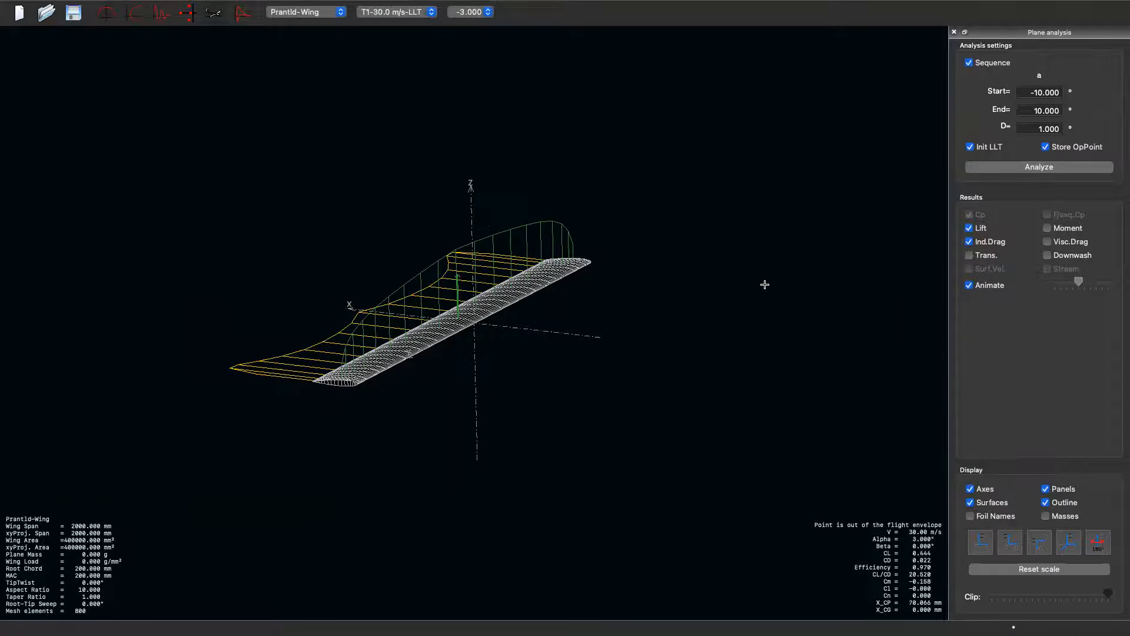
click(1047, 255)
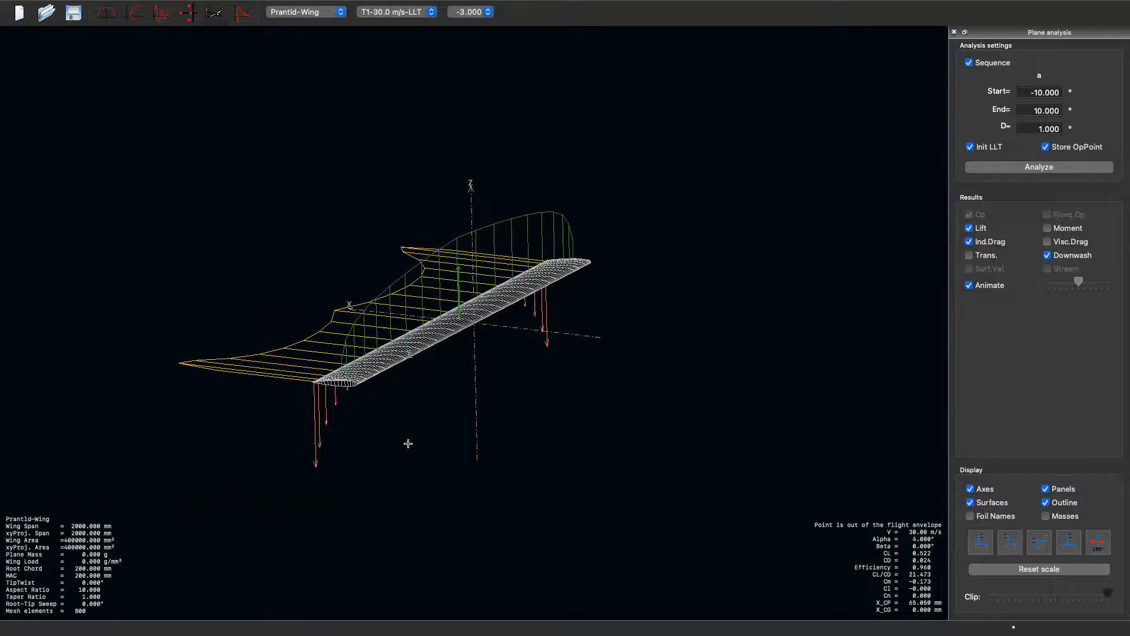
Stop the results animation and examine the wing's lift, induced drag and downwash up close.
click(981, 291)
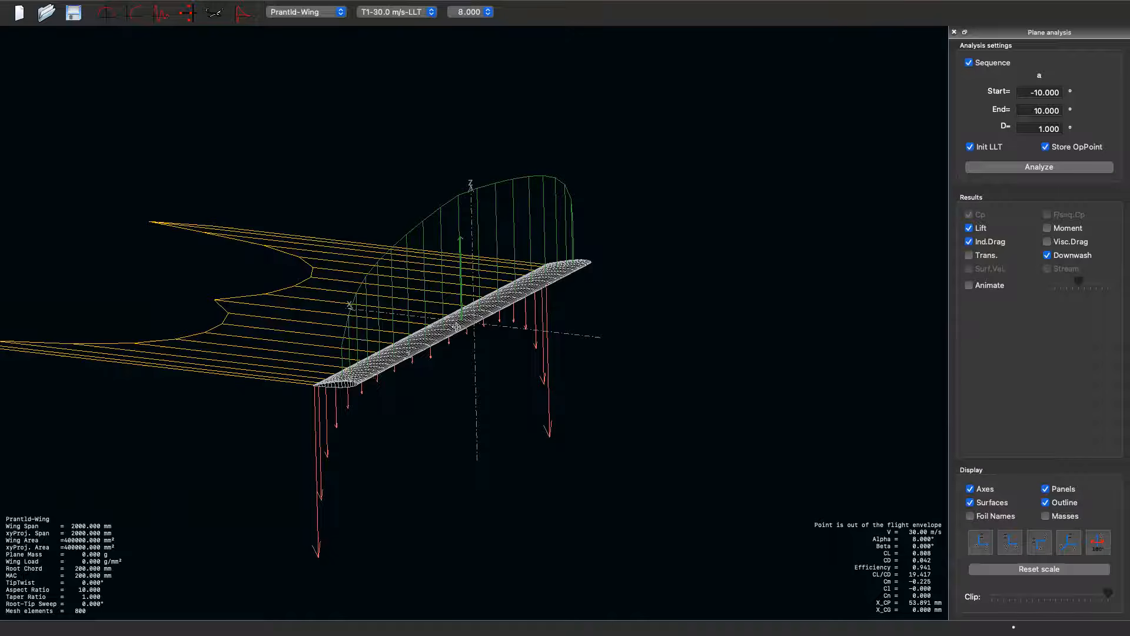
drag(440, 339, 565, 345)
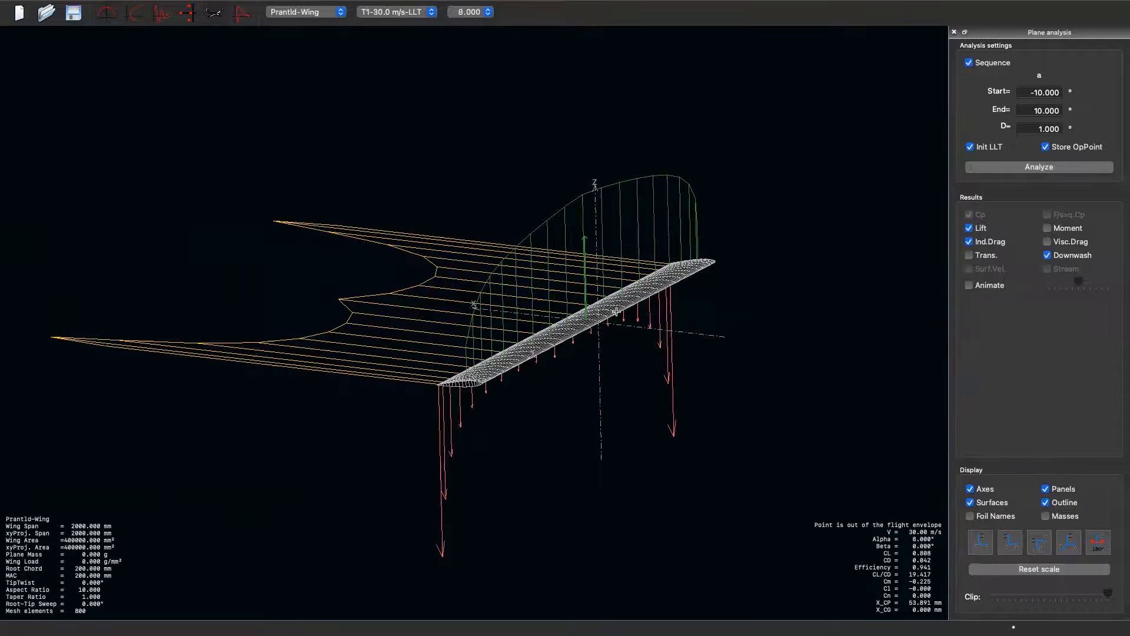
drag(627, 366, 569, 368)
scroll(588, 358, up, 6)
scroll(588, 359, down, 5)
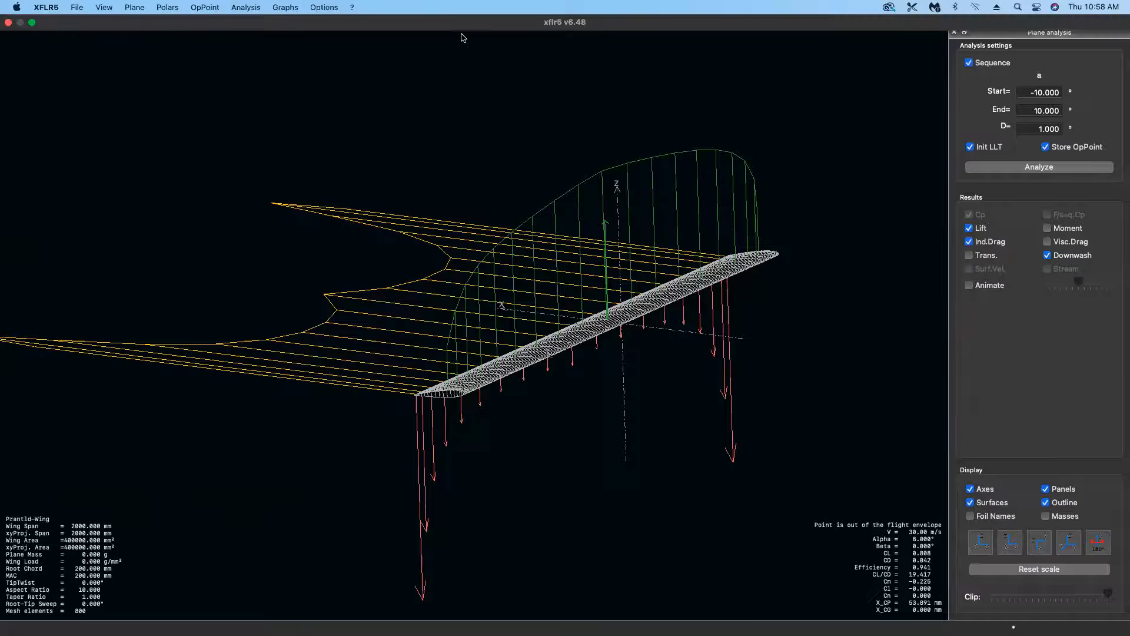
Compare the 3D wing results at the 9°, 0° and -6° operating points, ending on 10°.
click(463, 13)
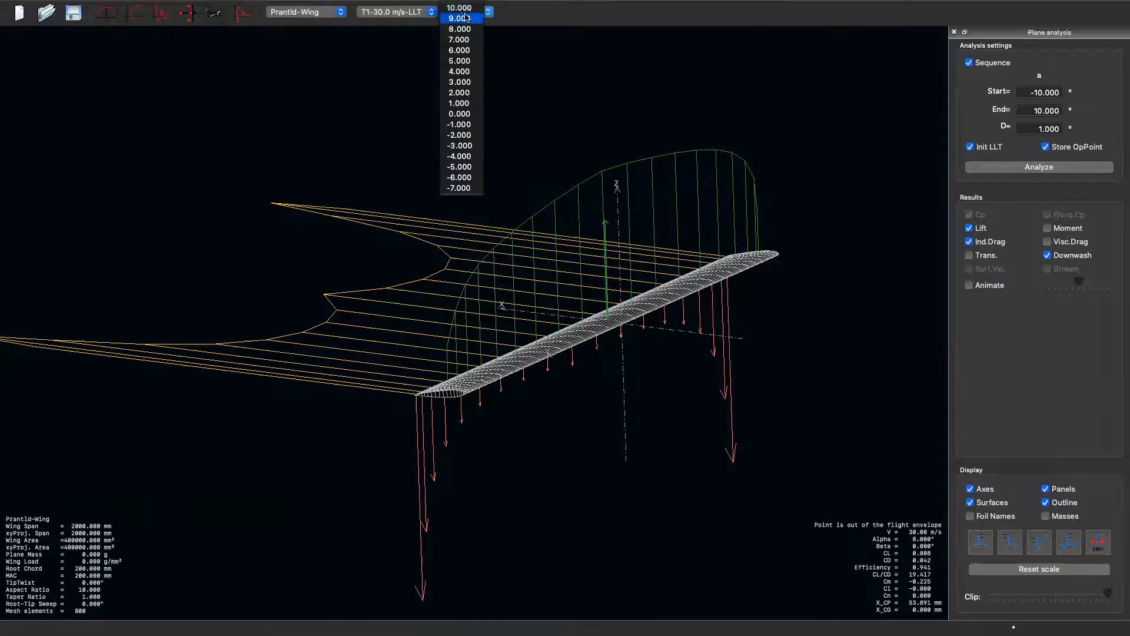
click(465, 18)
click(467, 16)
click(473, 114)
click(465, 13)
click(460, 177)
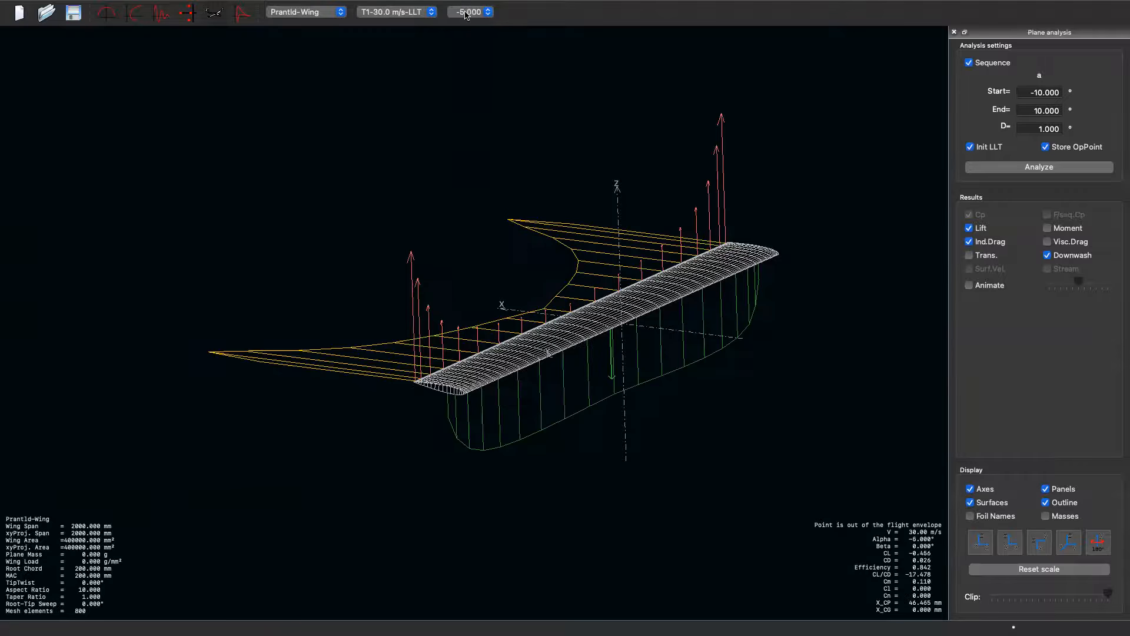
click(464, 13)
click(459, 8)
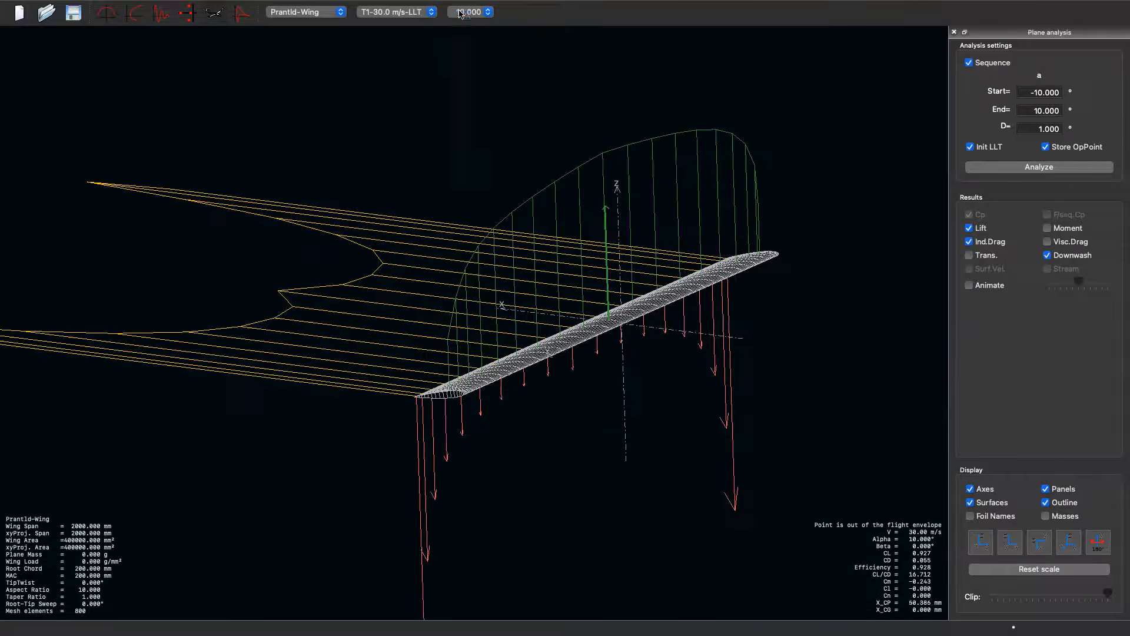
drag(621, 358, 450, 292)
Open the current plane's wing for editing and set the root section's twist to 8°.
mouse_move(230, 6)
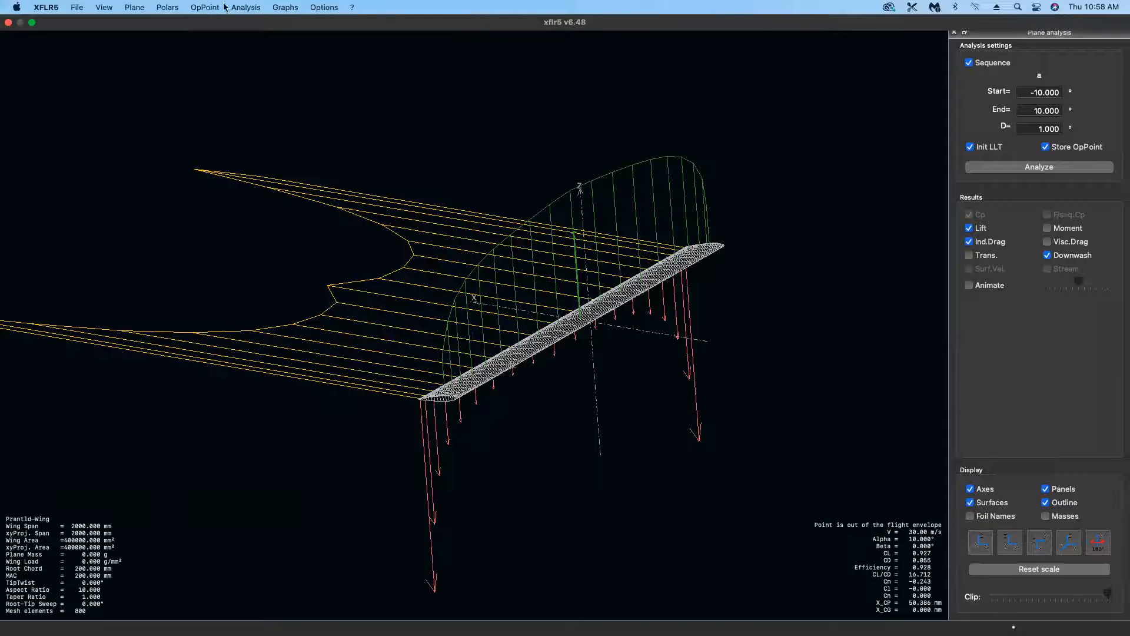
click(134, 7)
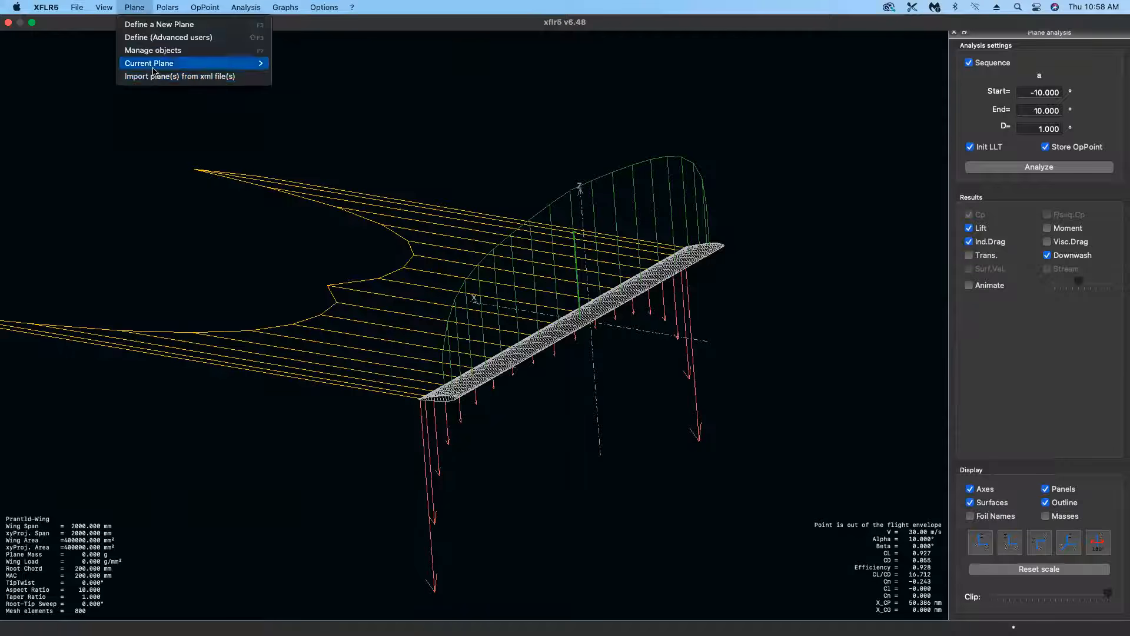
mouse_move(154, 63)
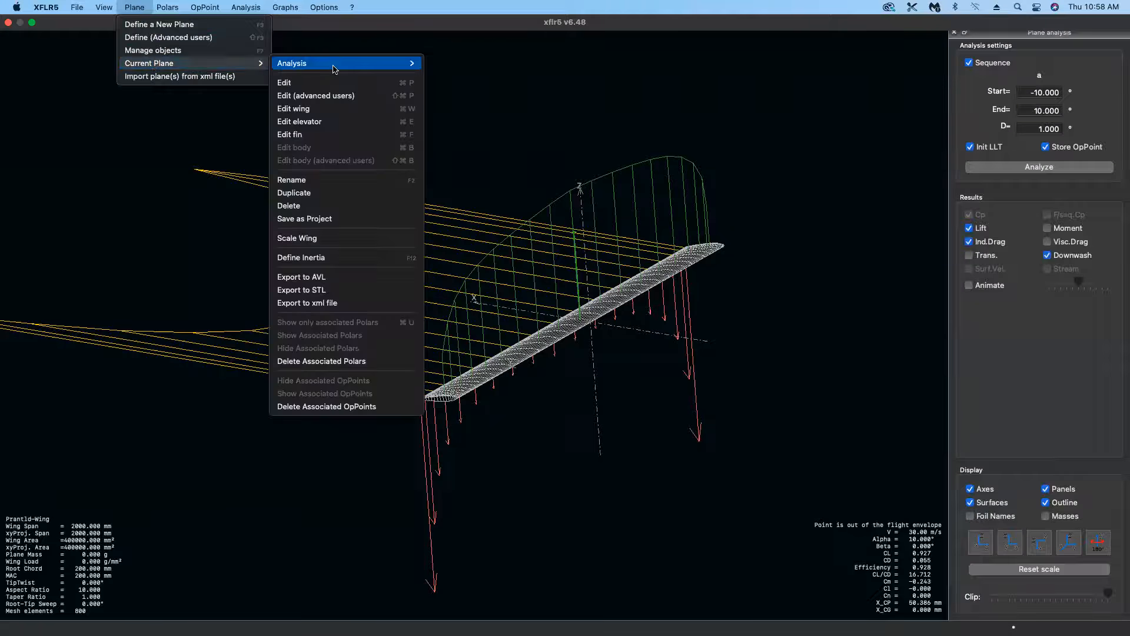
click(316, 113)
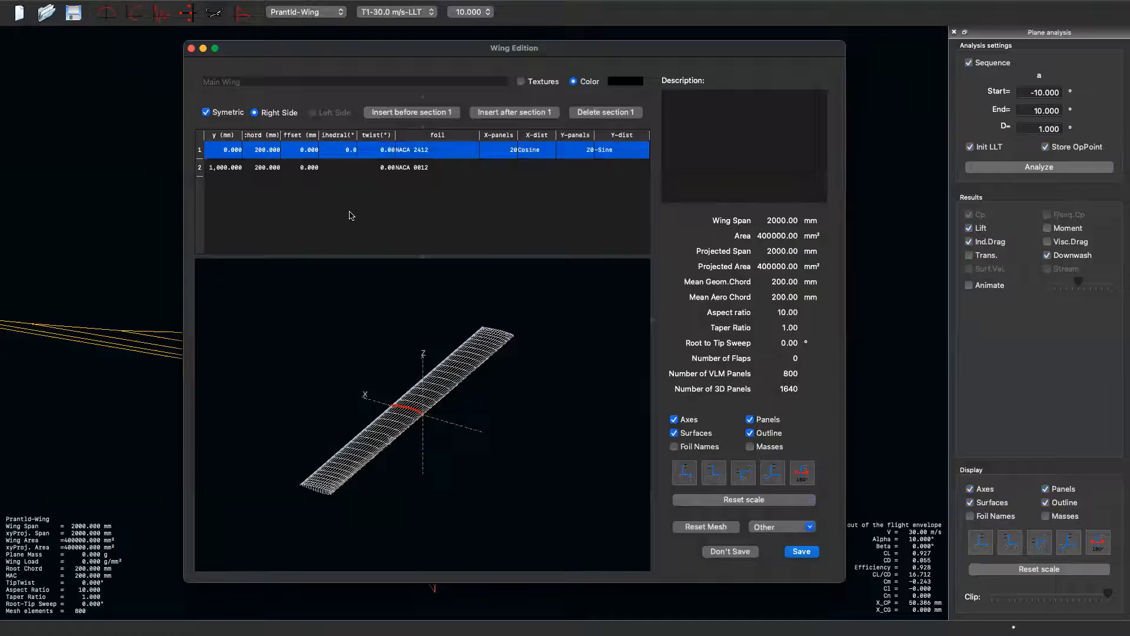
double_click(388, 151)
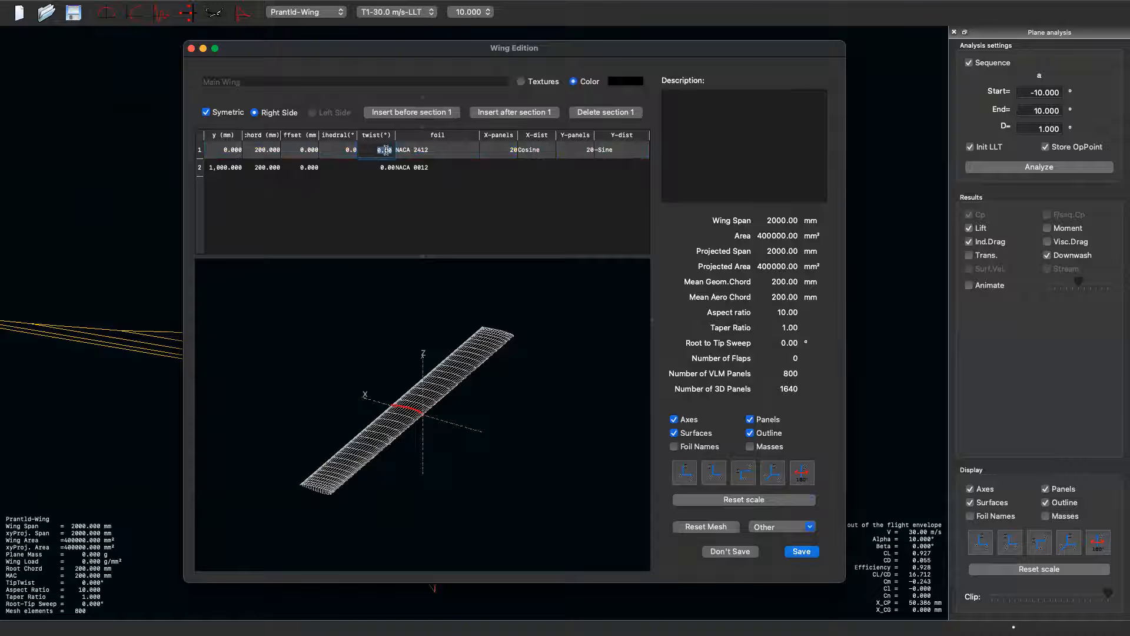
text(8)
Set the tip section's twist to -2° and save the wing, accepting that the plane's existing results are erased.
double_click(376, 167)
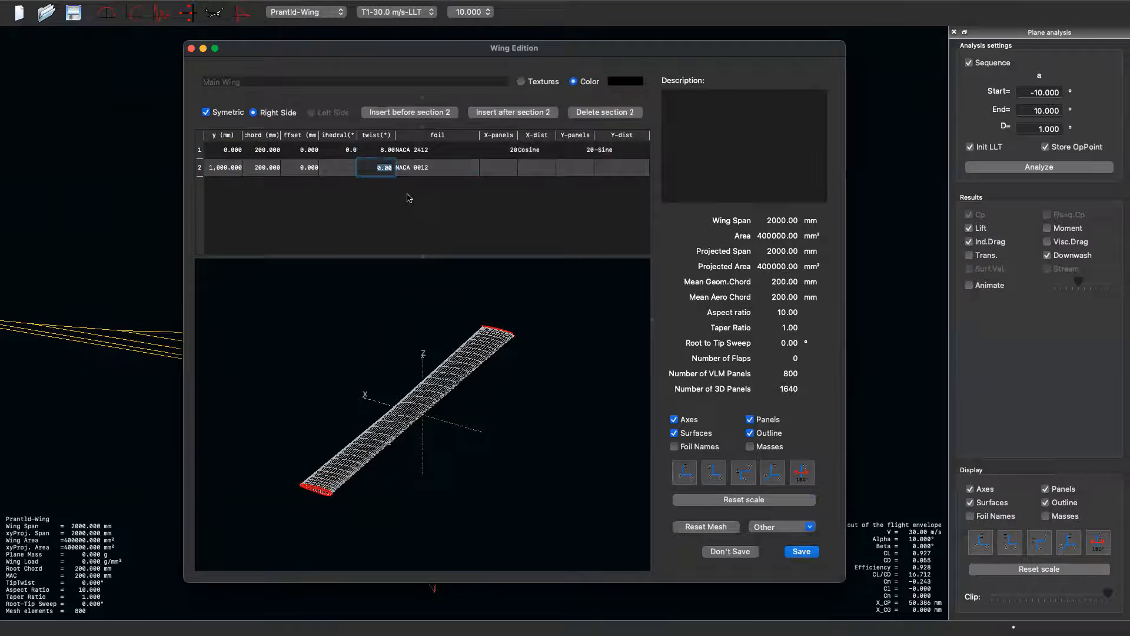
text(-2)
key(Return)
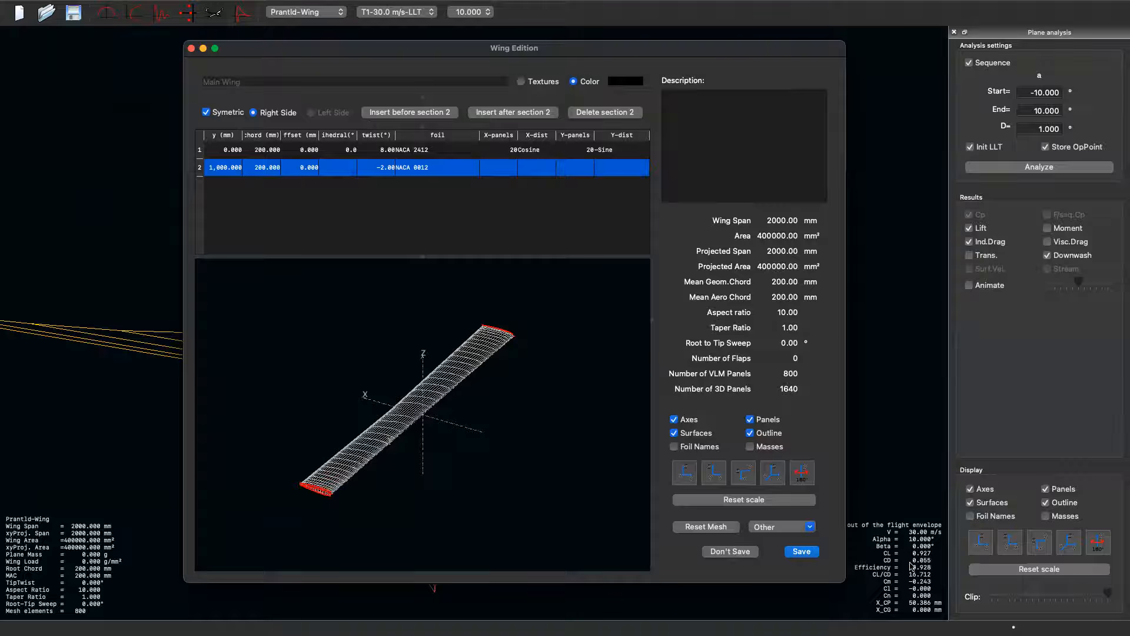
click(801, 553)
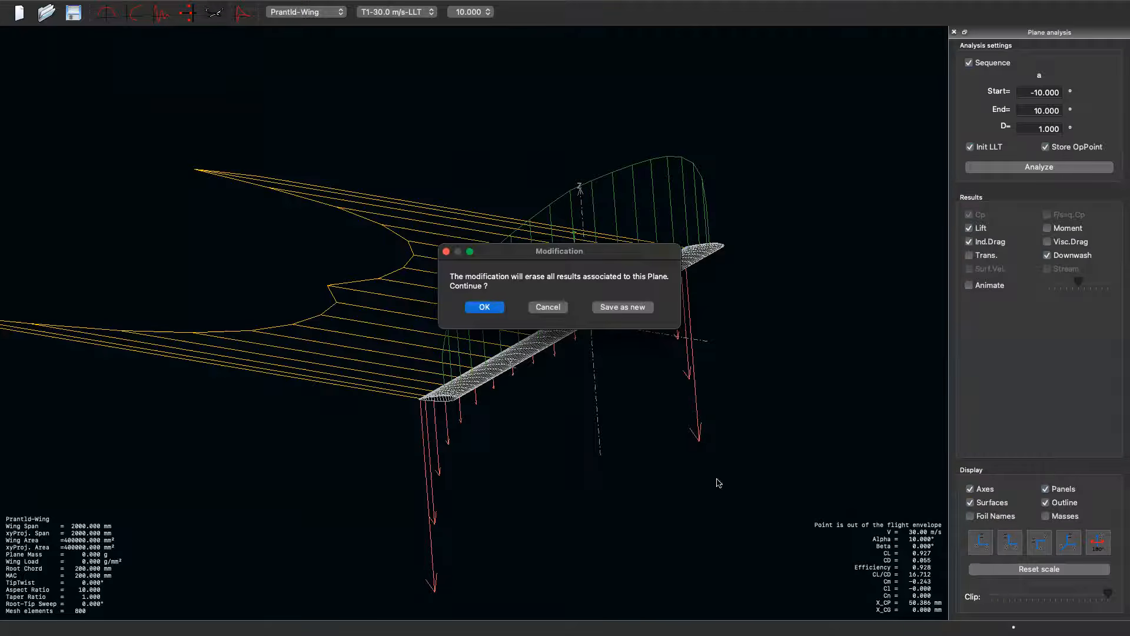
click(498, 307)
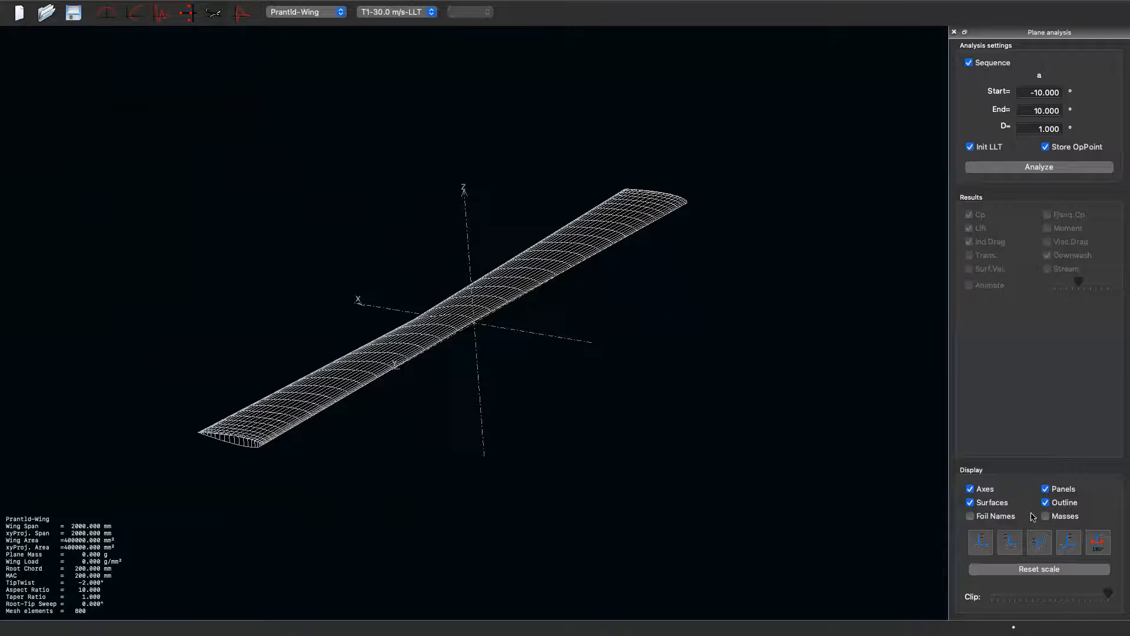
Inspect the wing's root-to-tip twist in an enlarged side view along the span.
click(981, 549)
click(1010, 549)
scroll(521, 356, up, 15)
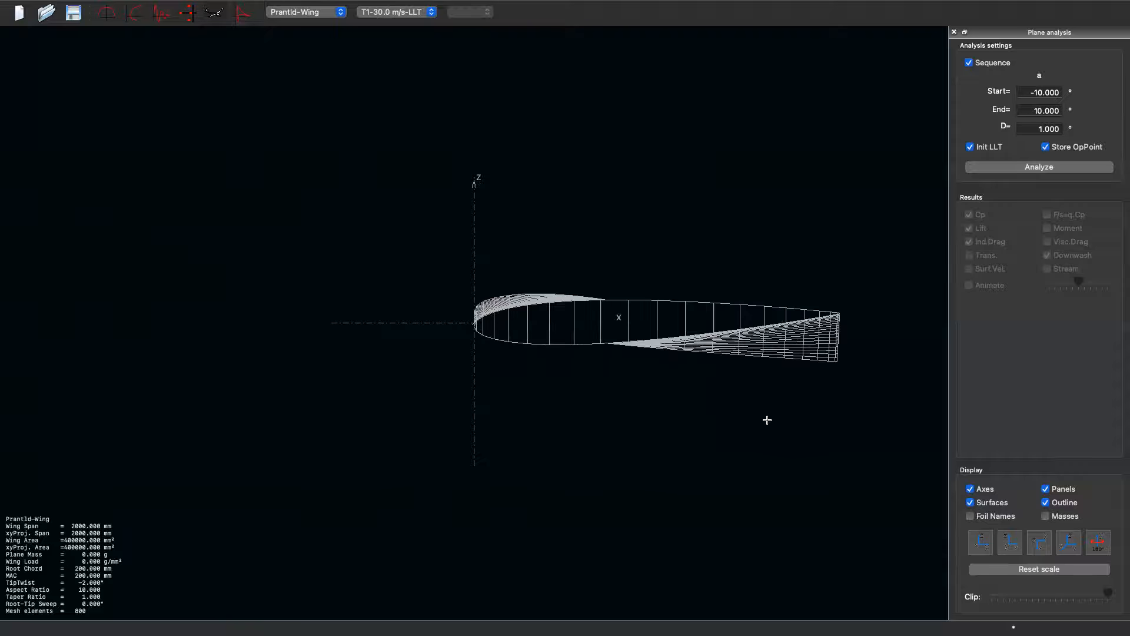
scroll(766, 419, up, 2)
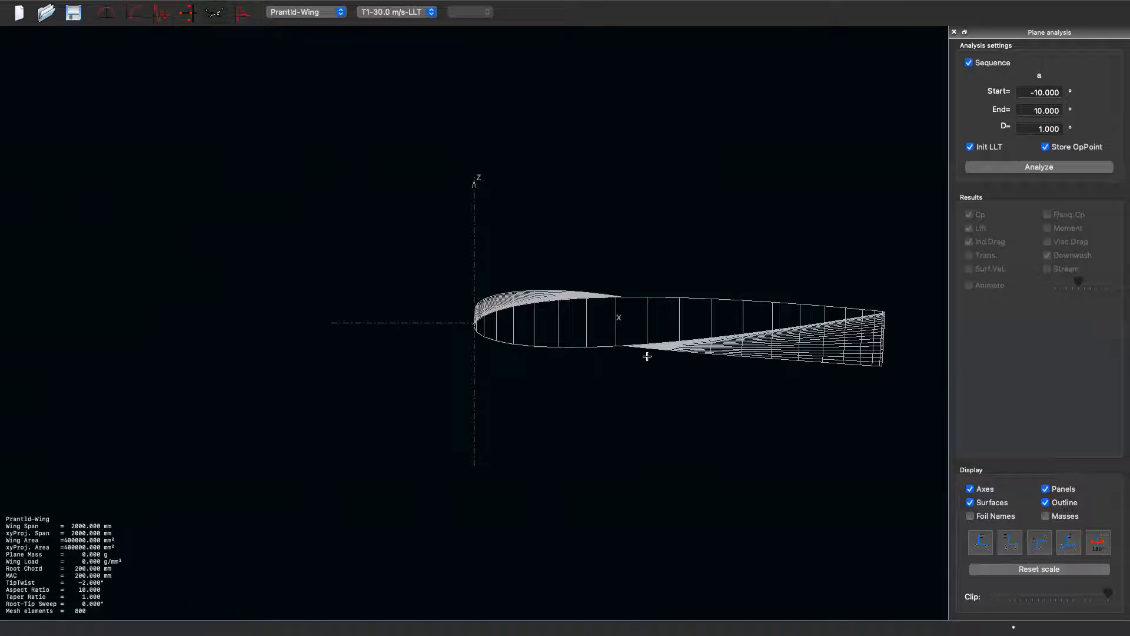
scroll(761, 337, down, 1)
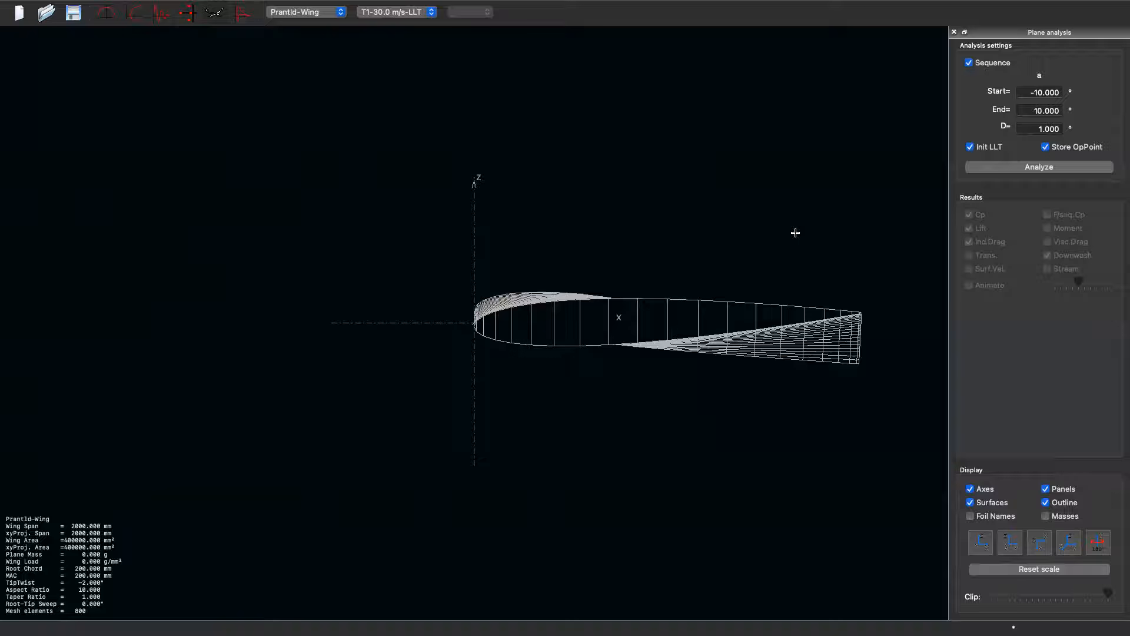
drag(787, 252, 703, 254)
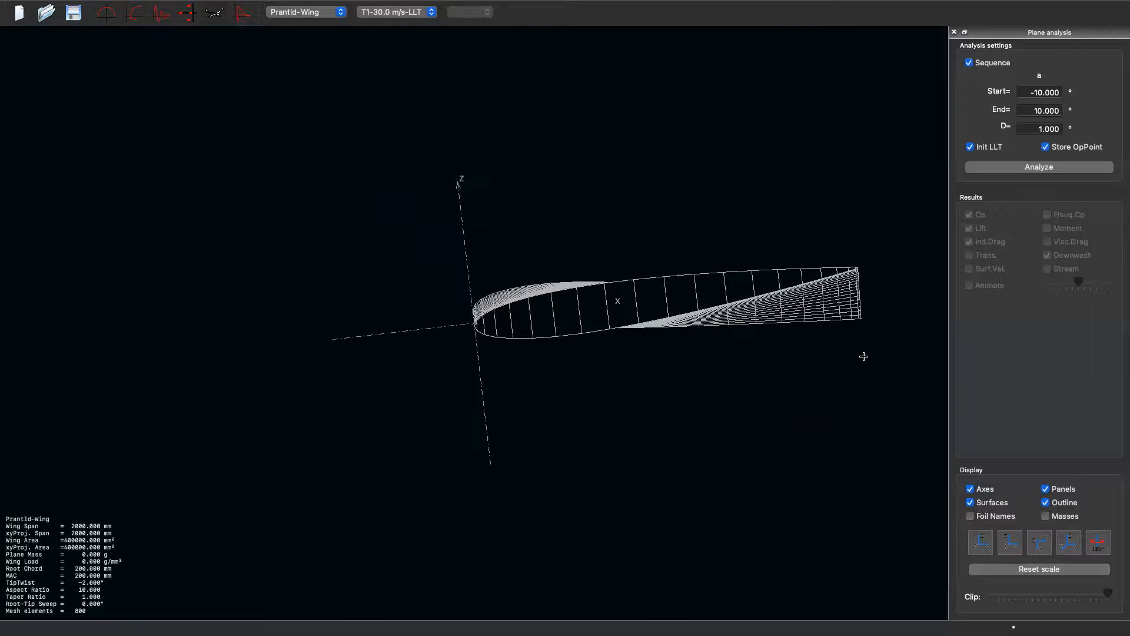
View the twisted wing from above and in an isometric view showing the full span.
click(1037, 546)
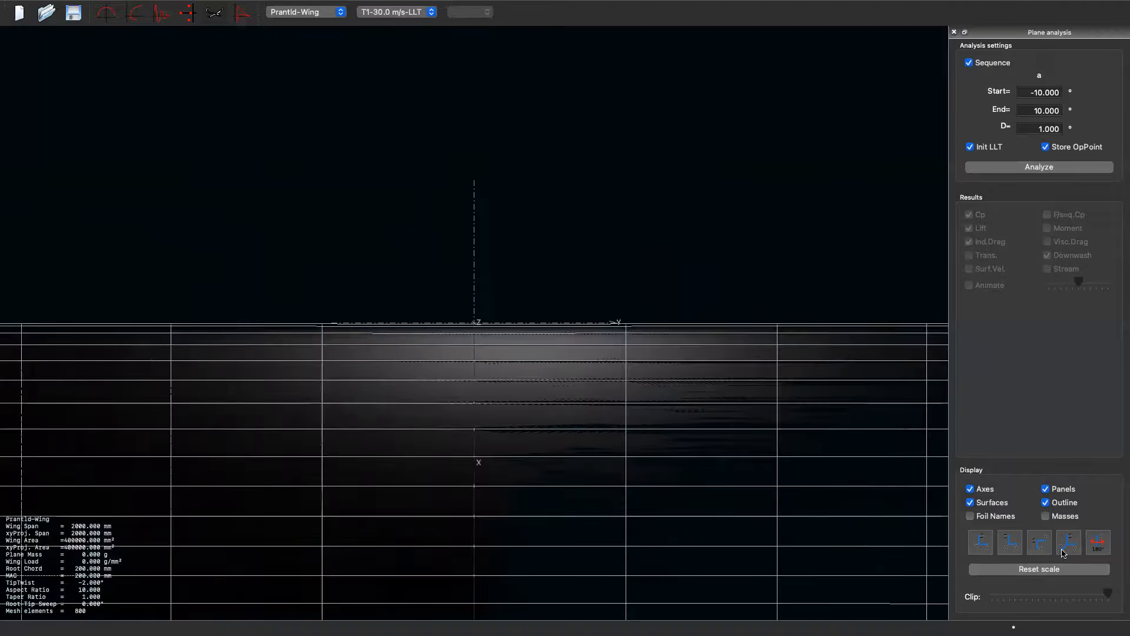
click(1068, 543)
scroll(468, 358, down, 5)
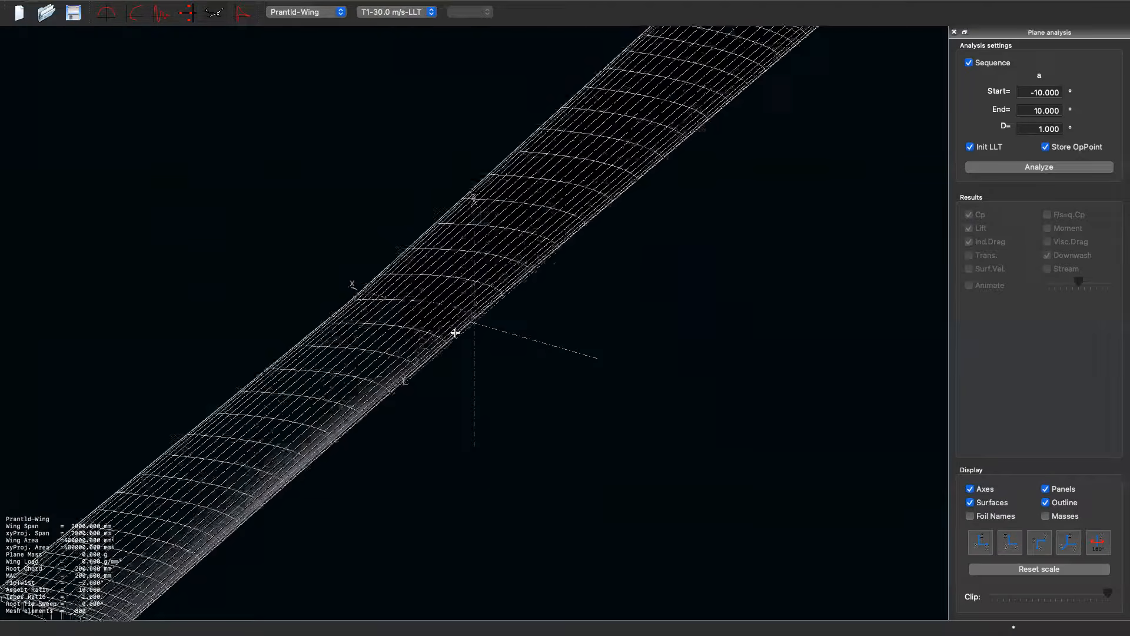
drag(502, 382, 445, 337)
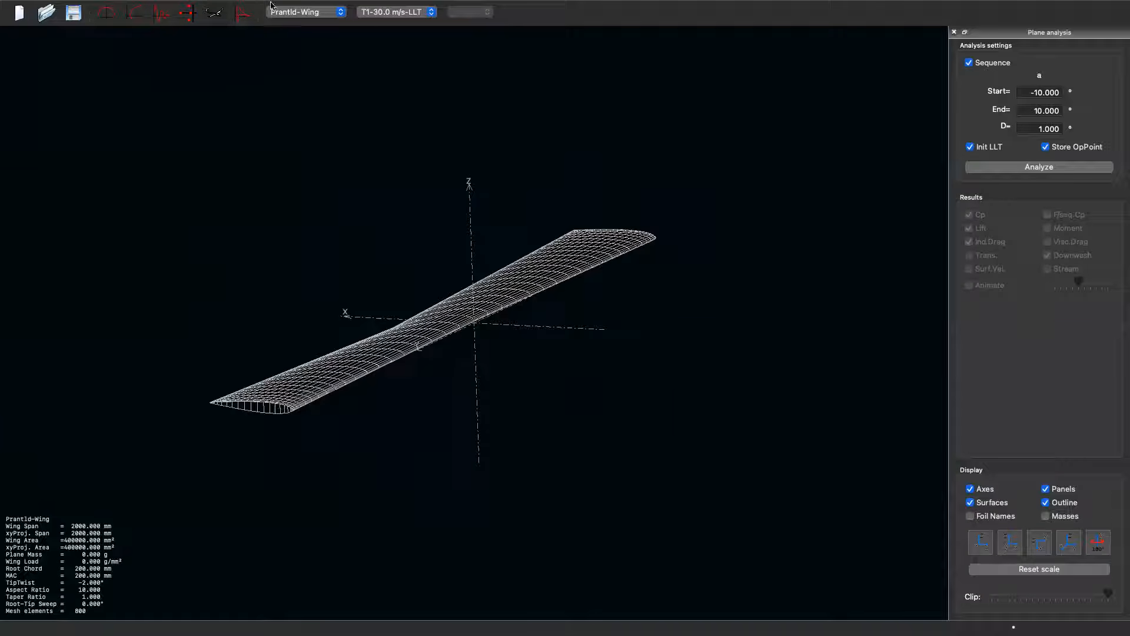
Define a fixed-speed 30 m/s LLT analysis for the wing and name its polar T1-30.0 m/s-LLT-Twist.
click(245, 8)
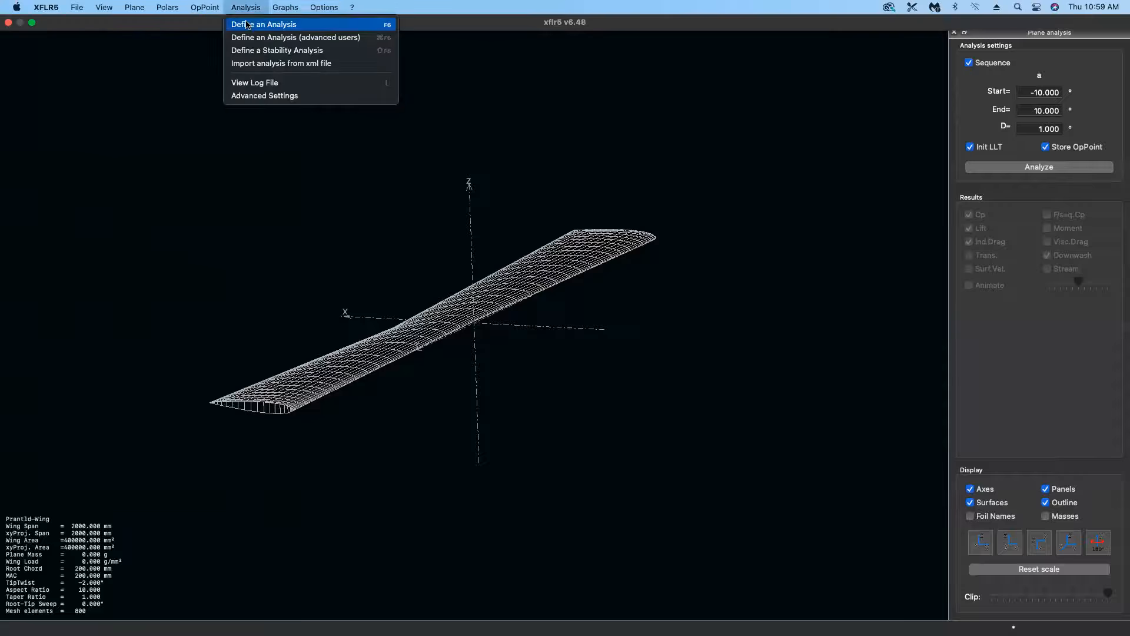
click(247, 25)
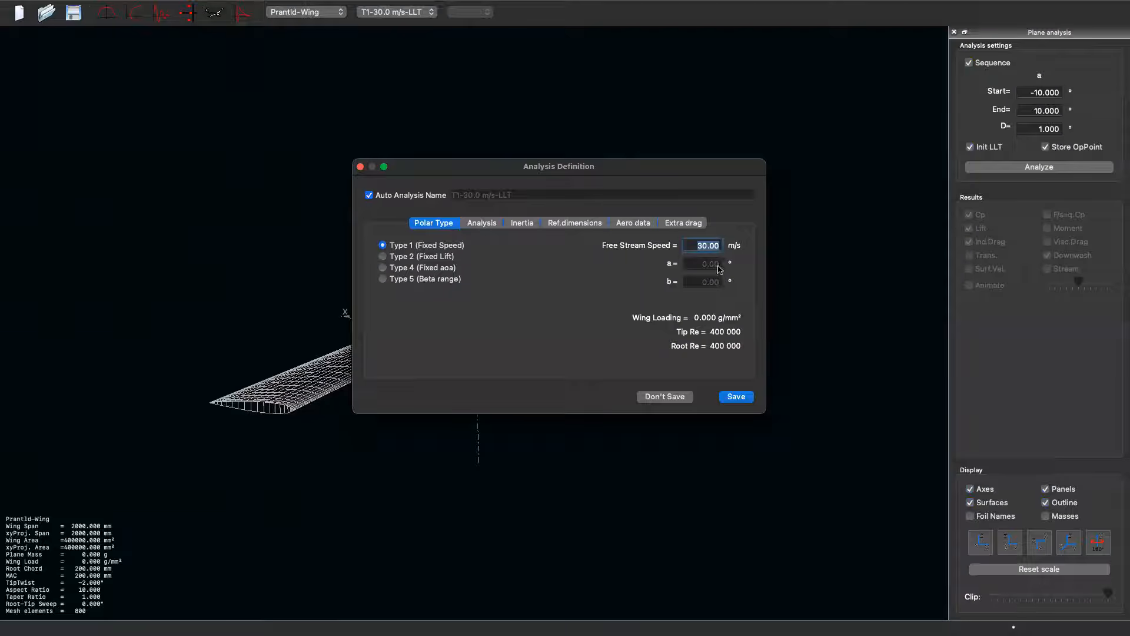
click(485, 226)
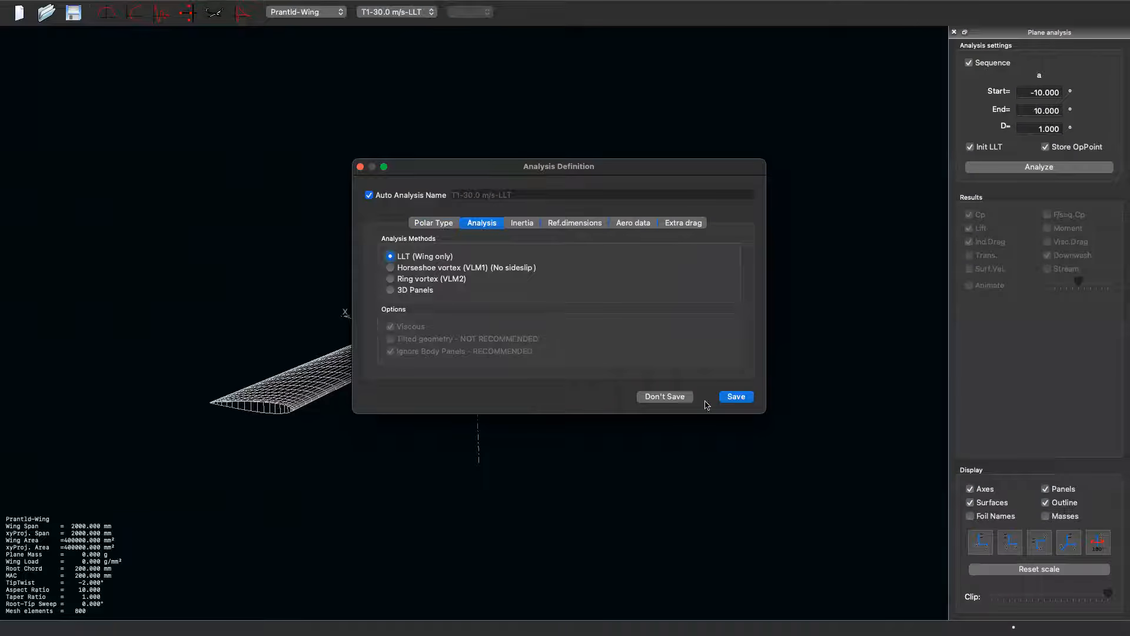
click(736, 399)
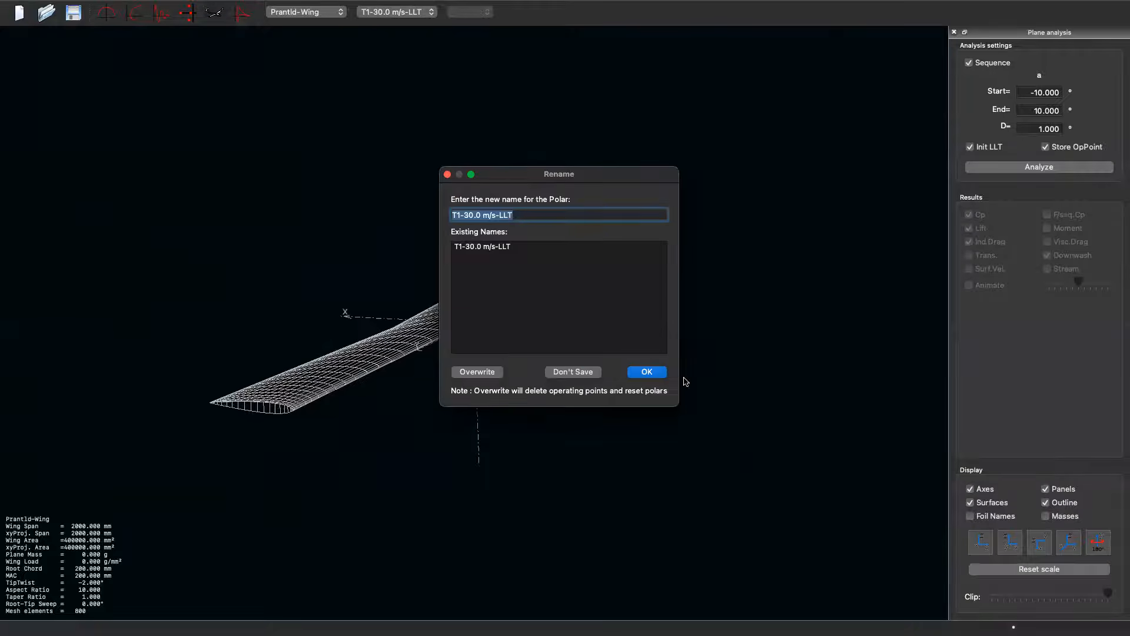
click(534, 217)
text(-Twist)
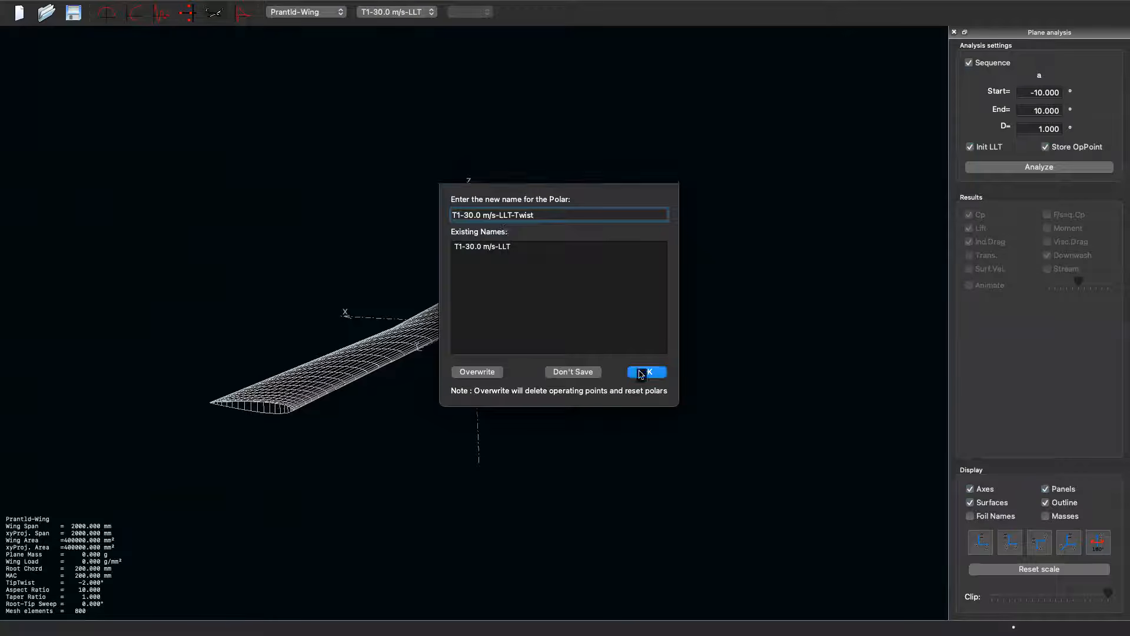
click(628, 373)
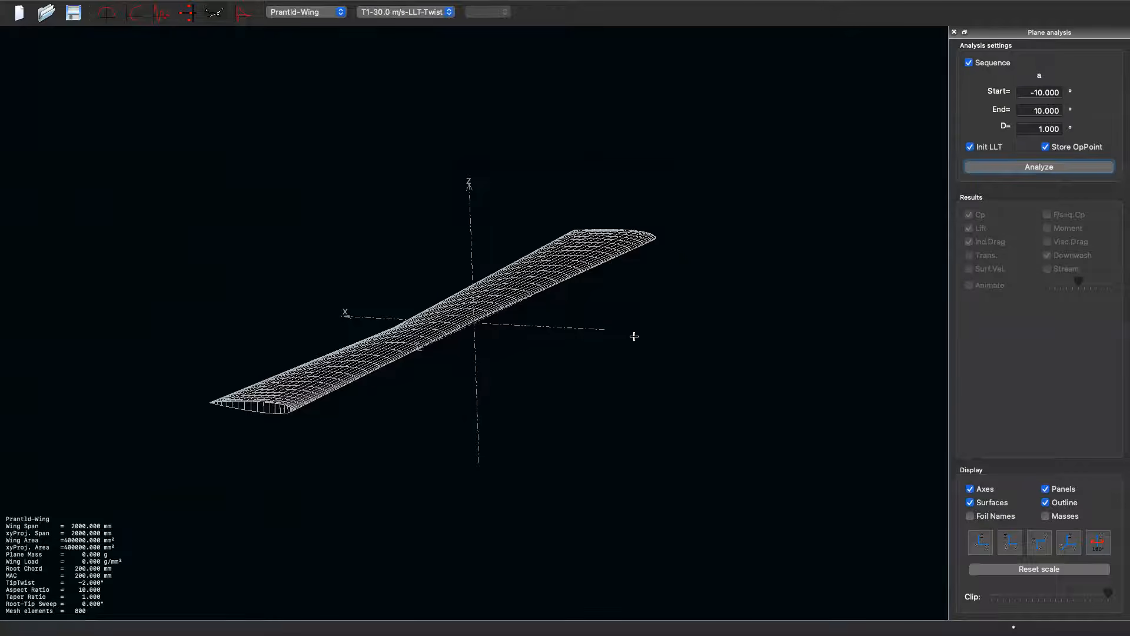
Run the twisted wing's analysis from -10° to 10° in 1° increments, review the convergence log and close it.
click(1025, 168)
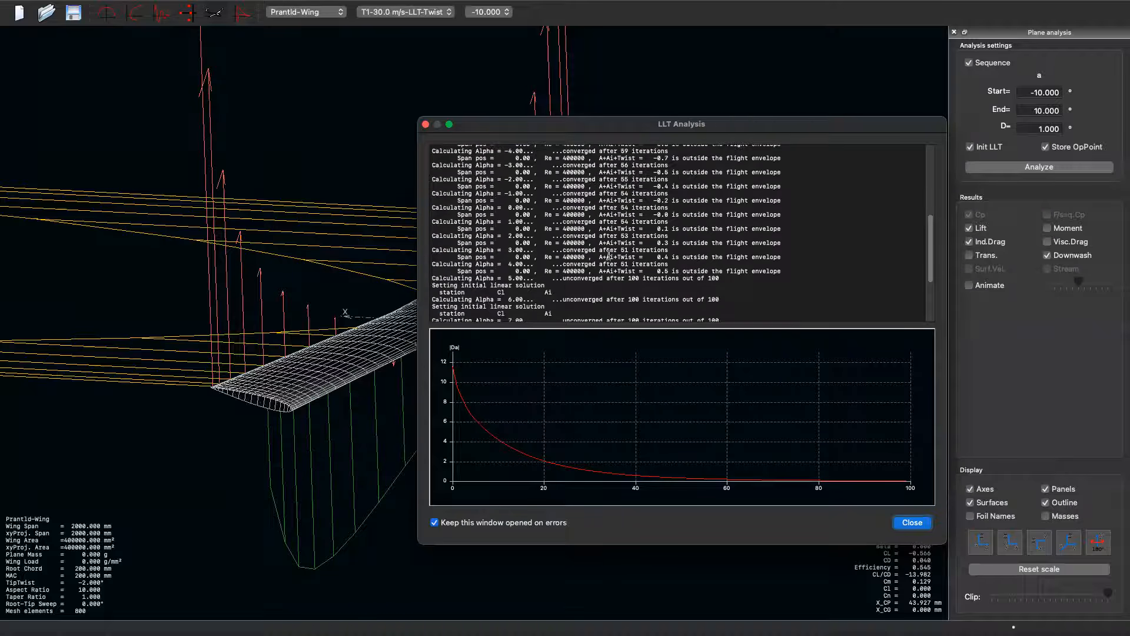
scroll(608, 255, up, 3)
scroll(608, 250, up, 2)
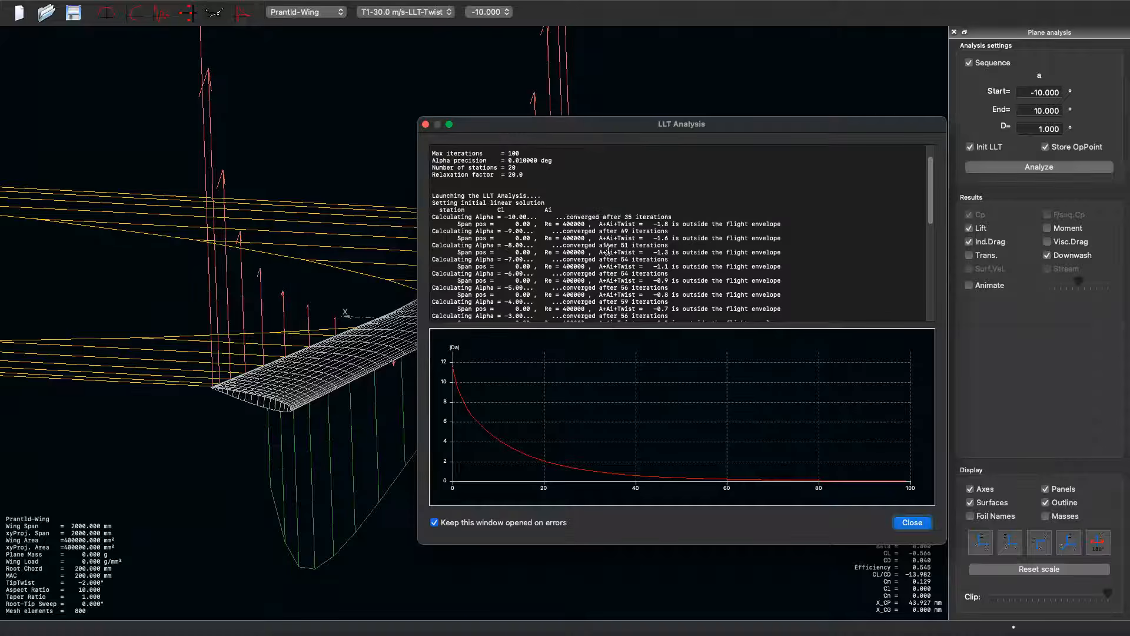
scroll(615, 259, down, 9)
scroll(620, 267, up, 5)
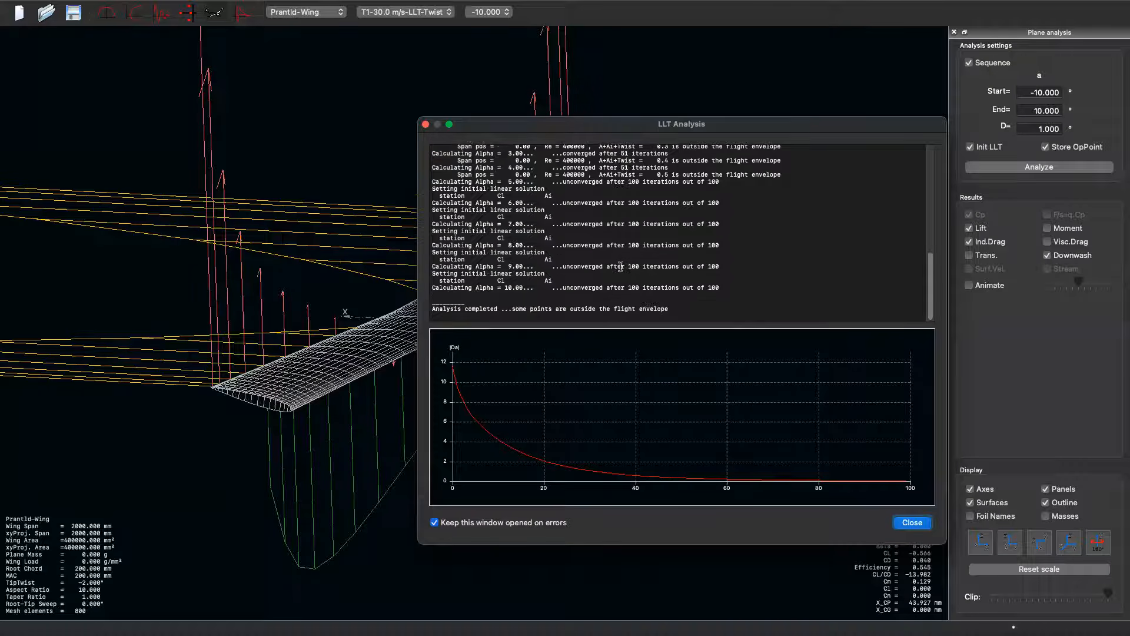
scroll(630, 314, up, 2)
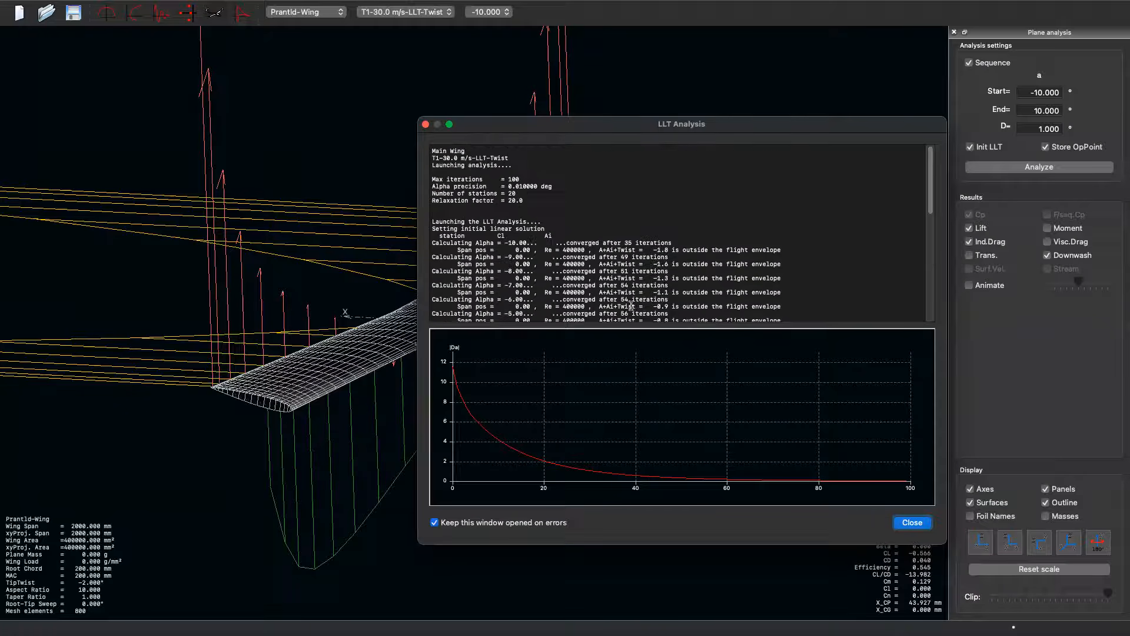
scroll(631, 315, down, 8)
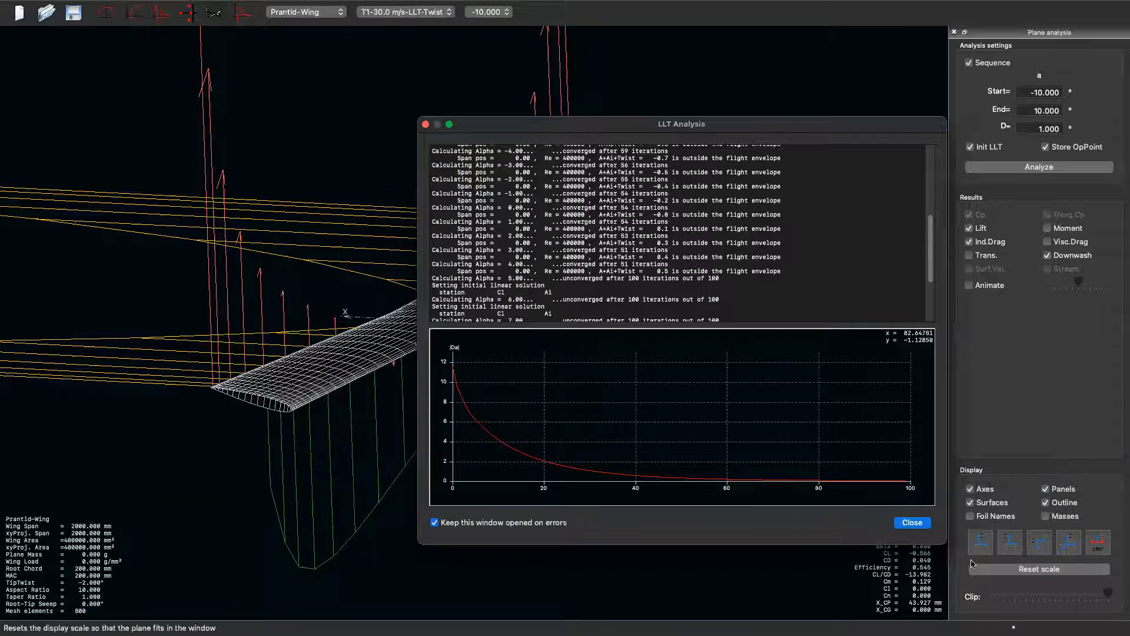
click(913, 523)
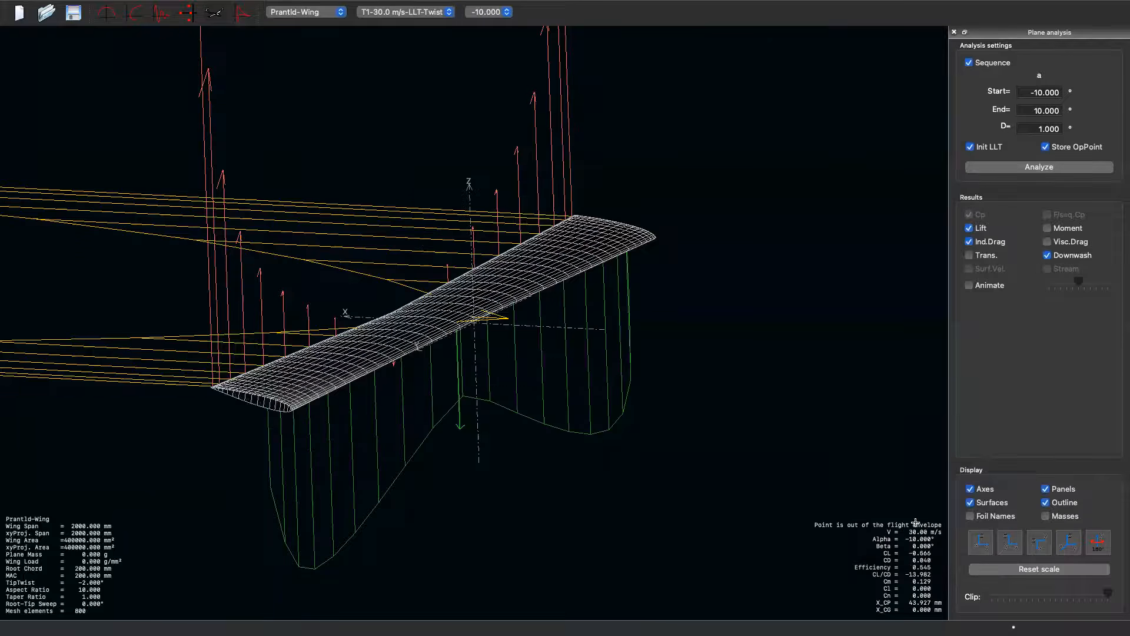
scroll(394, 316, down, 6)
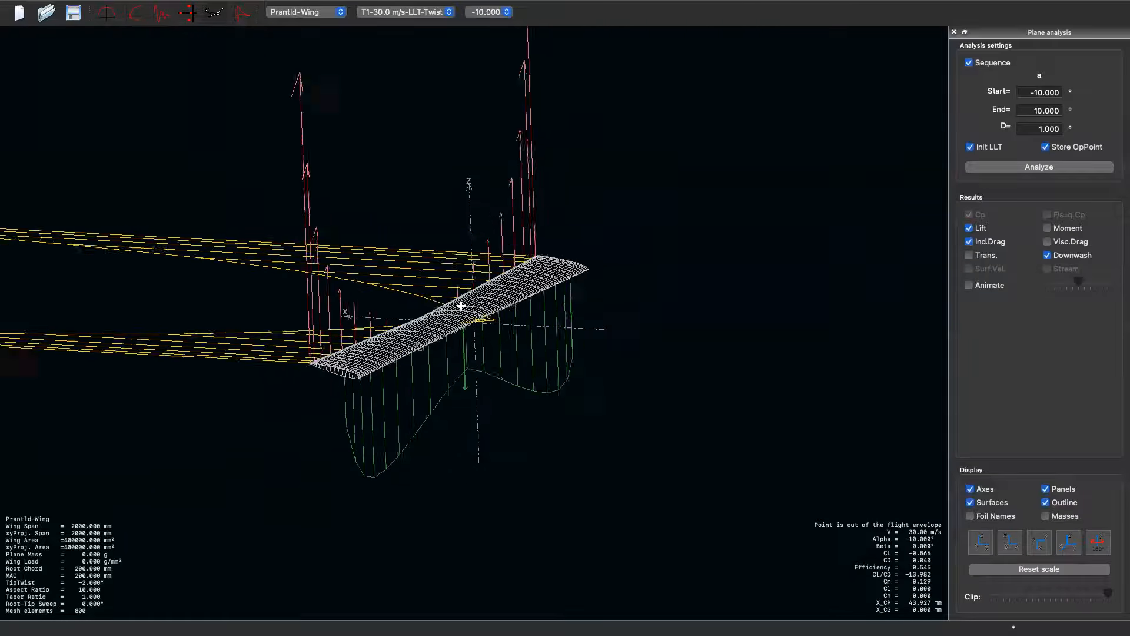
Display the twisted wing's 3D results at the 0° operating point and view them from an oblique angle.
drag(453, 230, 463, 254)
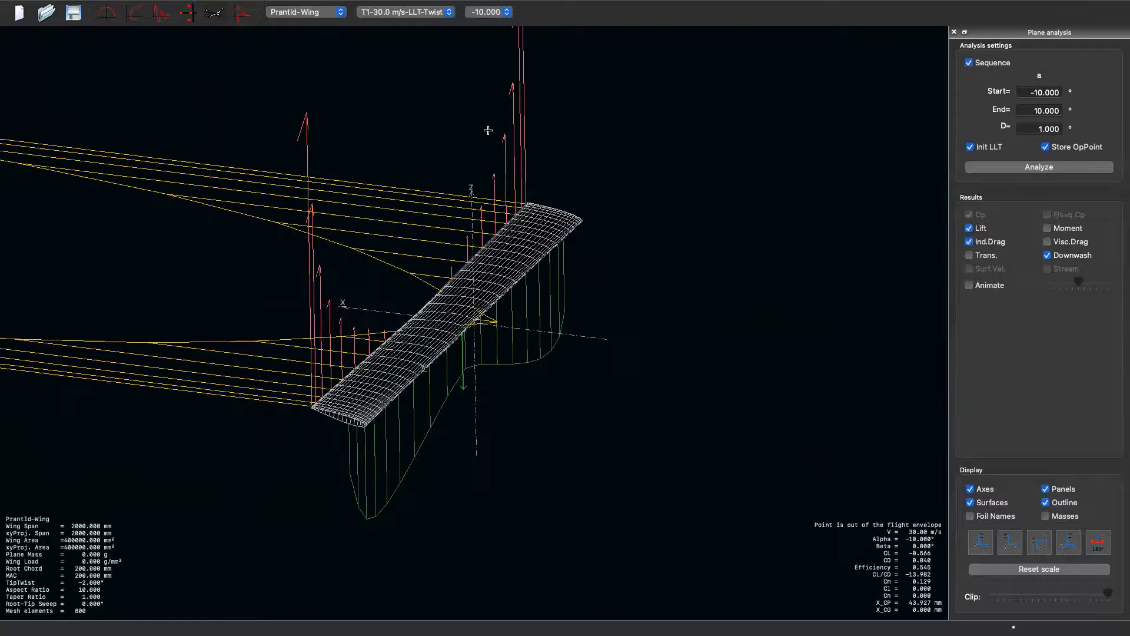
drag(516, 344, 447, 270)
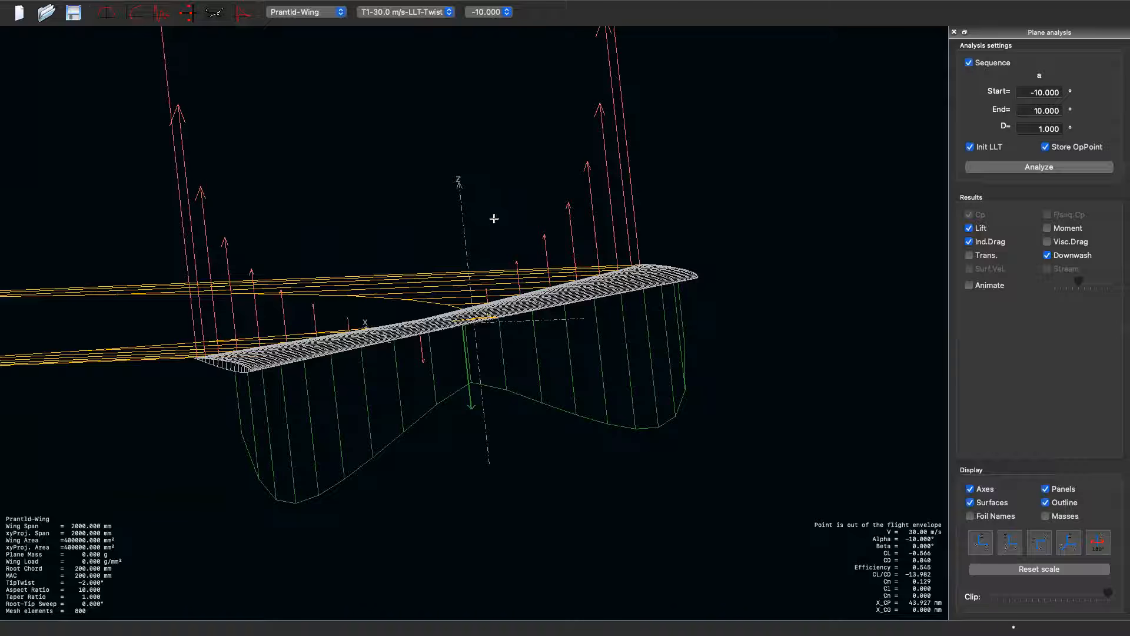
click(496, 11)
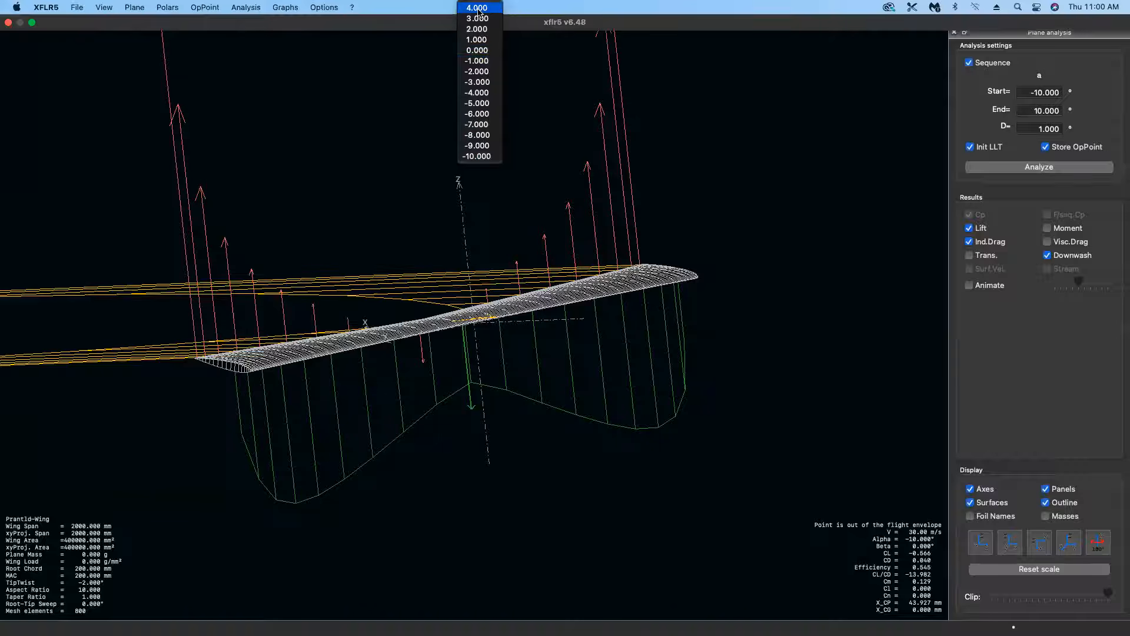
click(478, 51)
drag(434, 251, 491, 365)
scroll(412, 228, up, 4)
scroll(409, 262, down, 1)
scroll(434, 310, up, 2)
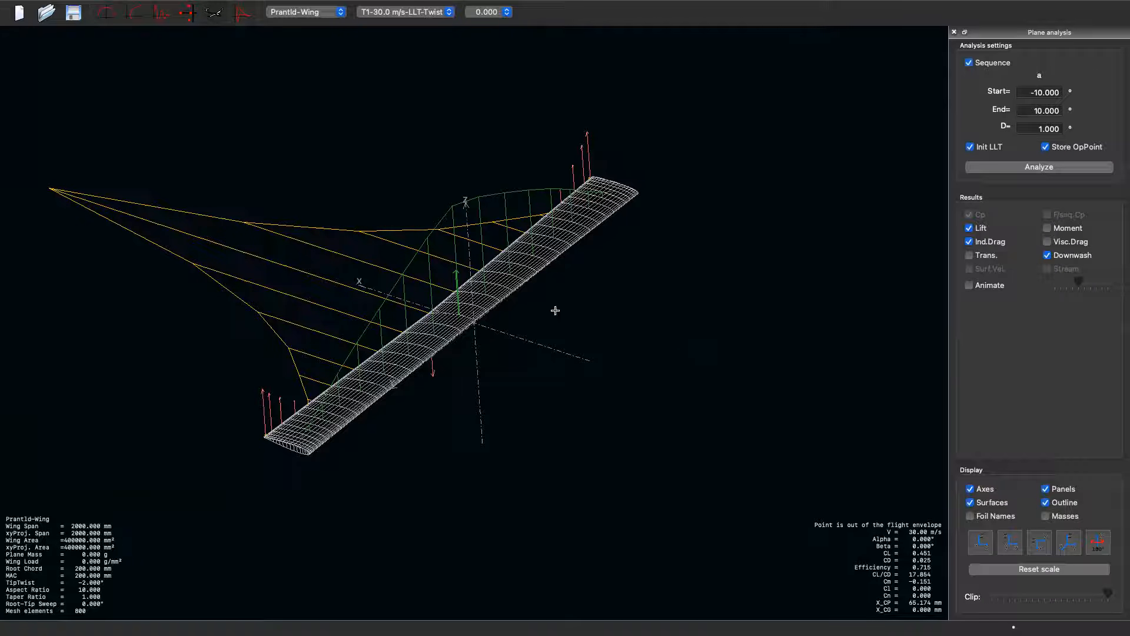
Examine the lift distribution and the downwash arrows at both wingtips in the front view.
click(1040, 544)
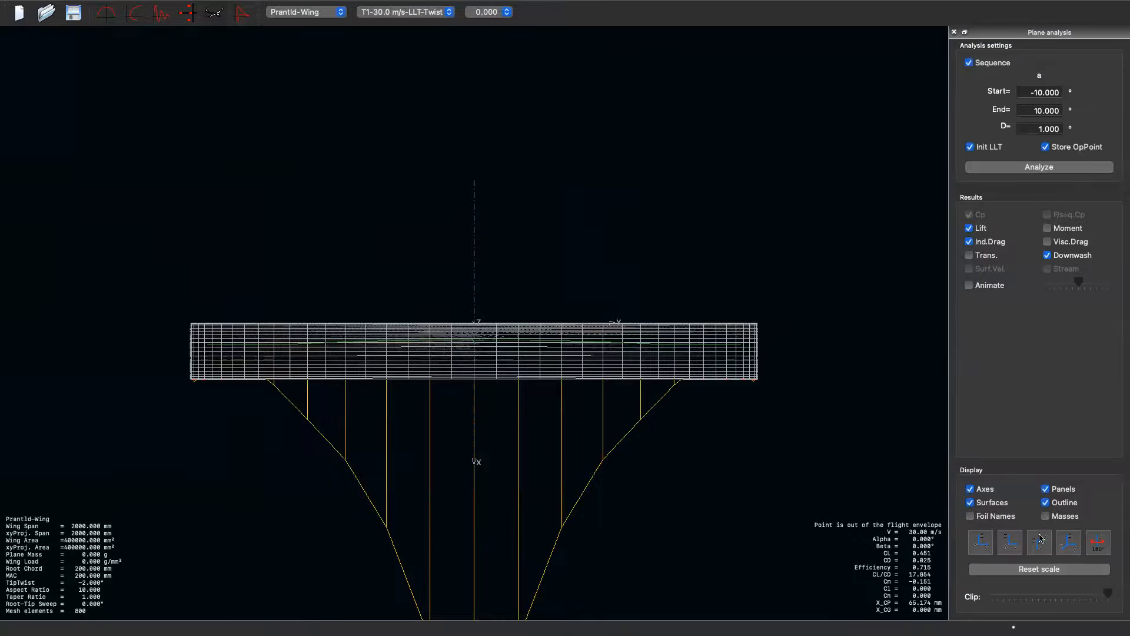
click(1068, 542)
click(980, 542)
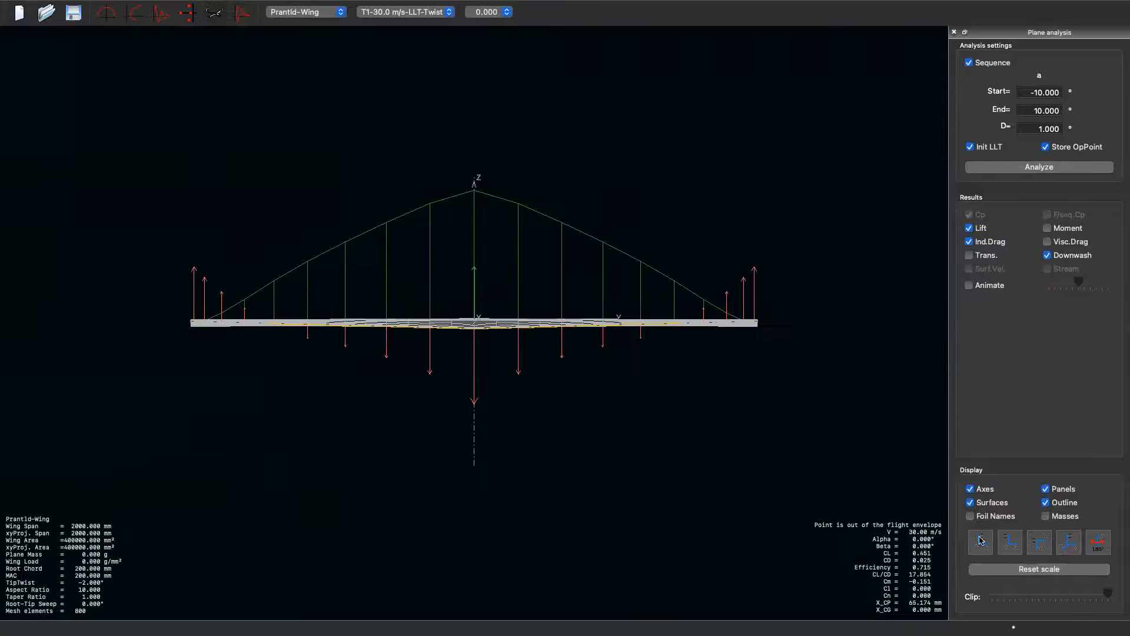
scroll(603, 309, up, 1)
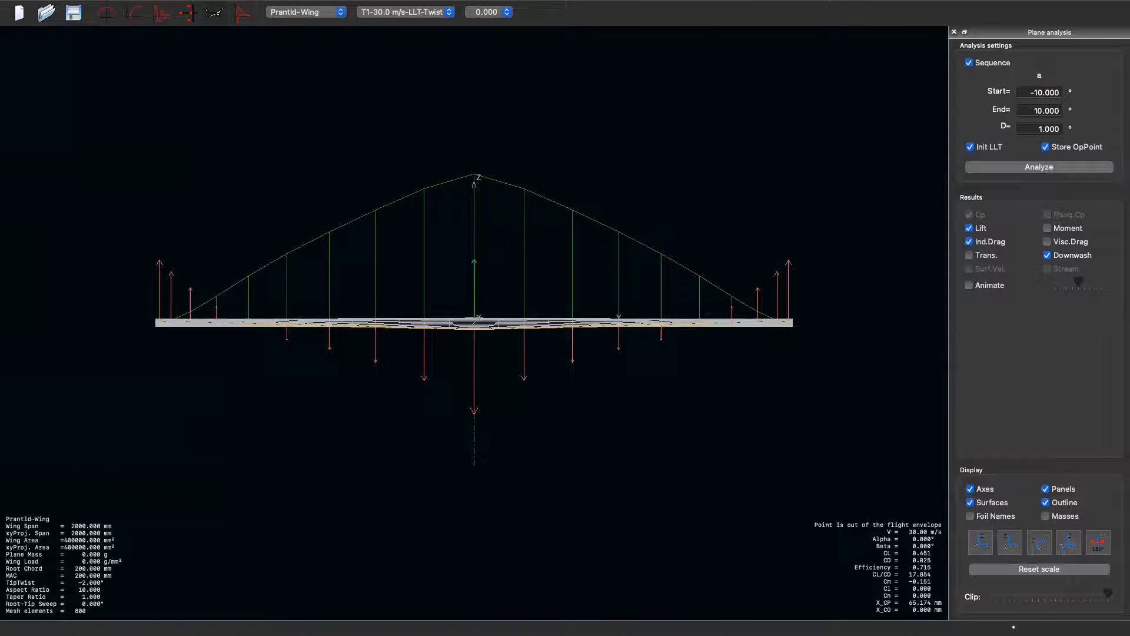
mouse_move(814, 278)
mouse_down()
mouse_move(730, 270)
mouse_move(809, 356)
mouse_move(815, 282)
mouse_up()
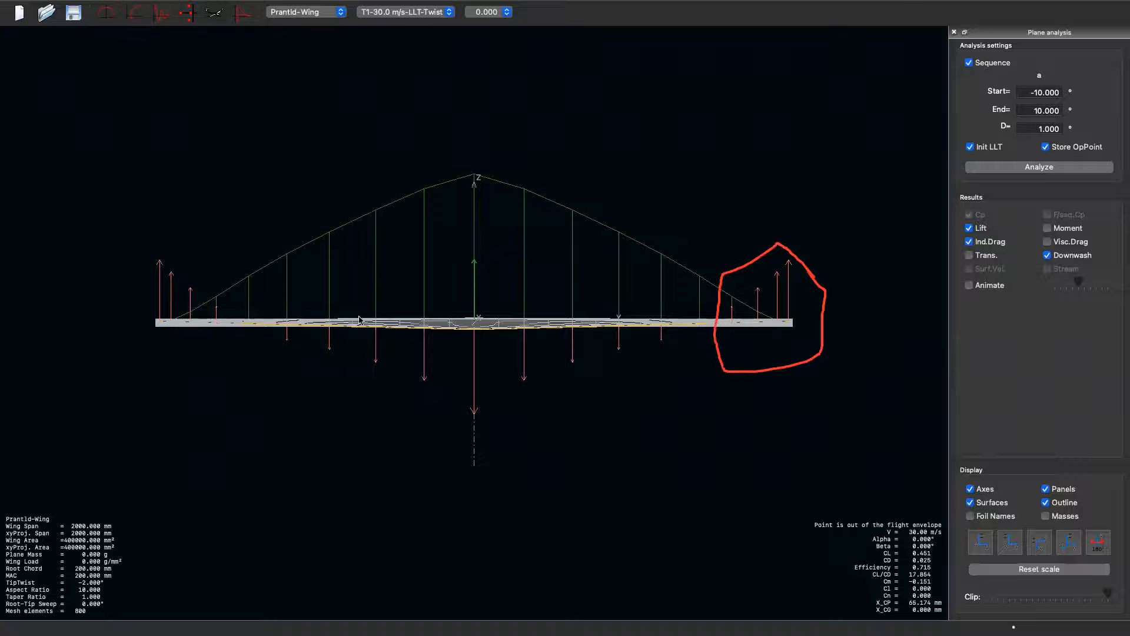
mouse_move(134, 244)
mouse_down()
mouse_move(127, 315)
mouse_move(213, 345)
mouse_move(198, 238)
mouse_move(112, 260)
mouse_up()
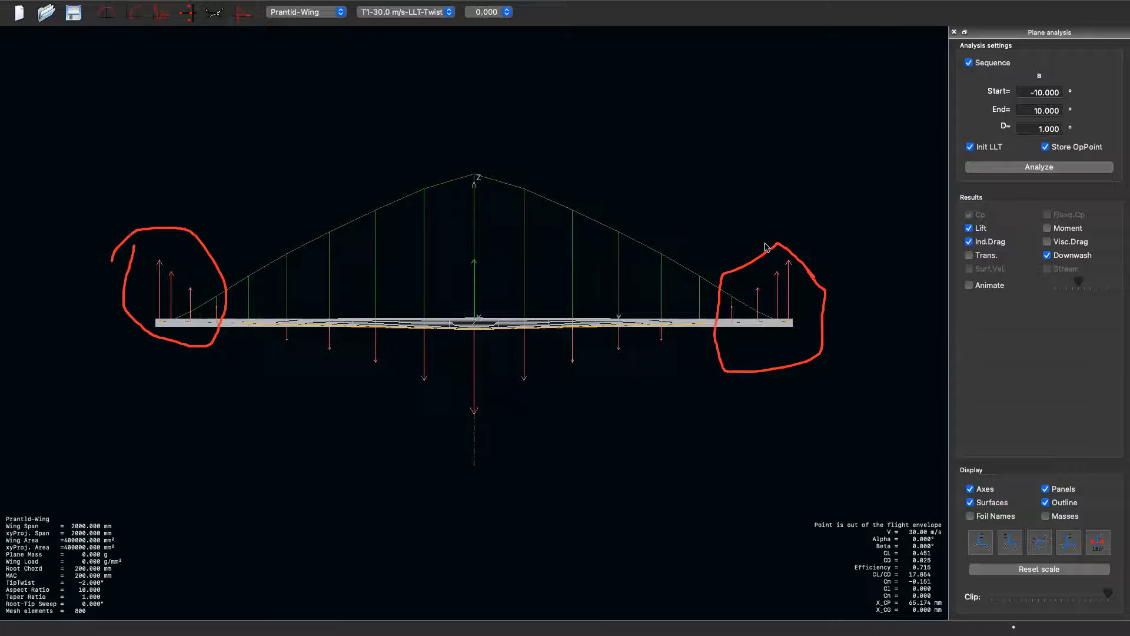
mouse_move(766, 251)
mouse_down()
mouse_move(757, 185)
mouse_move(763, 196)
mouse_up()
key(Escape)
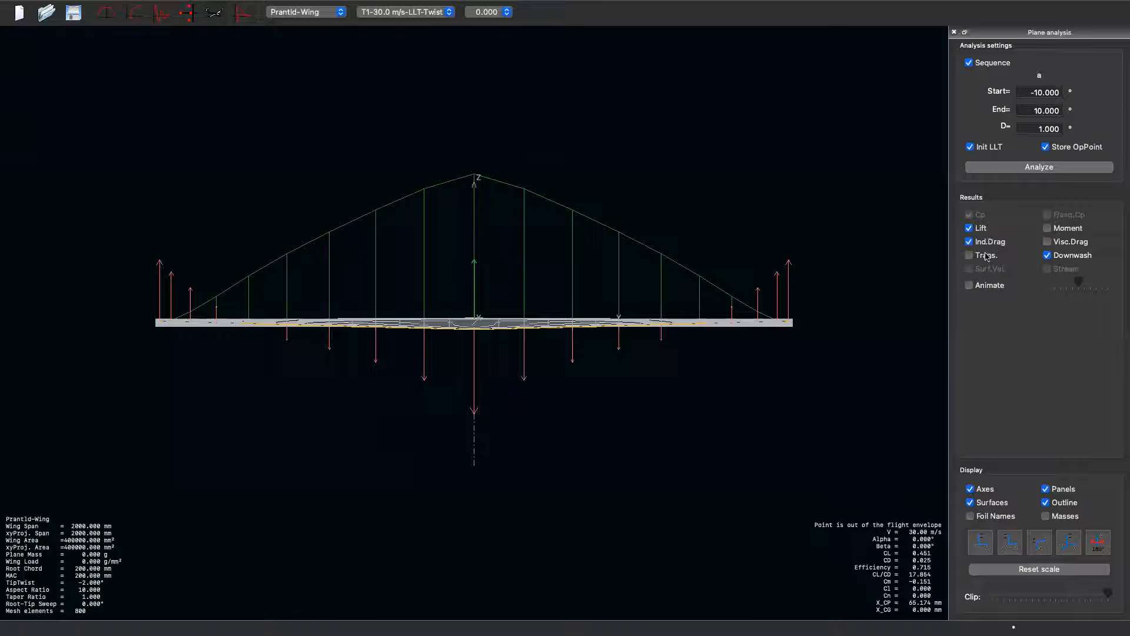
Examine the twisted wing's induced drag distribution along the span in the view from above.
drag(763, 265, 445, 316)
click(1040, 544)
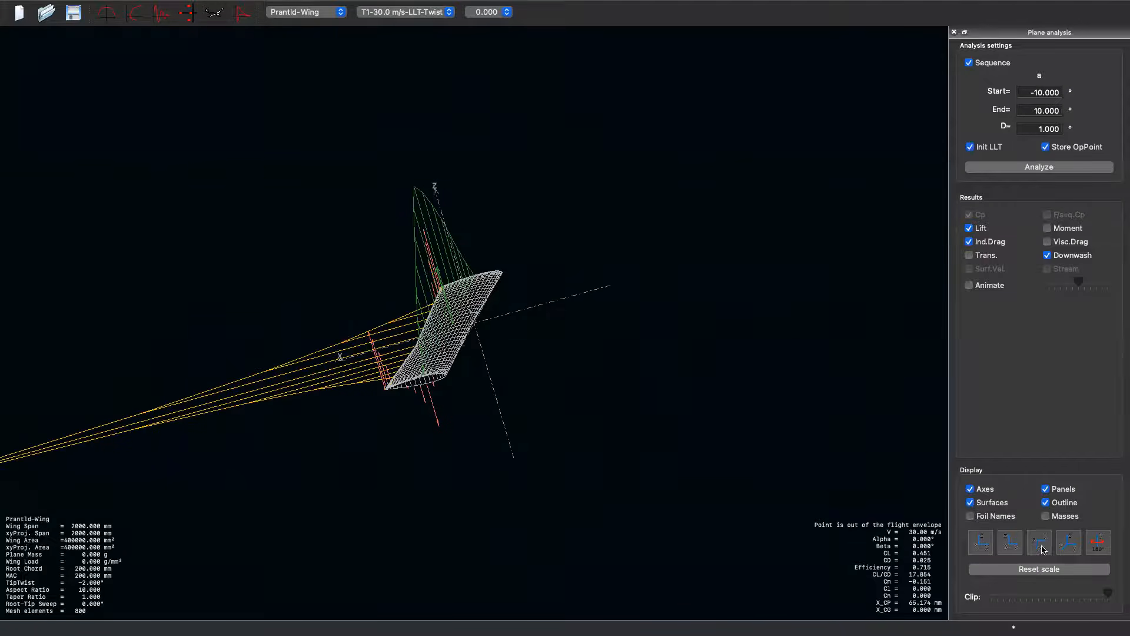
scroll(708, 411, up, 2)
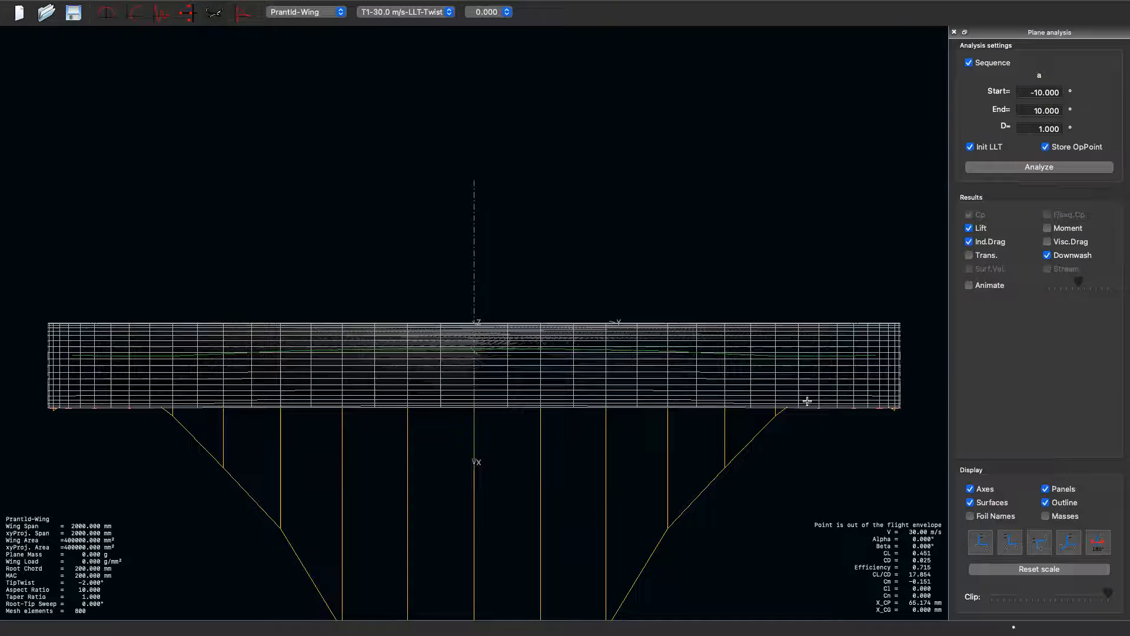
scroll(600, 485, up, 1)
scroll(601, 484, down, 4)
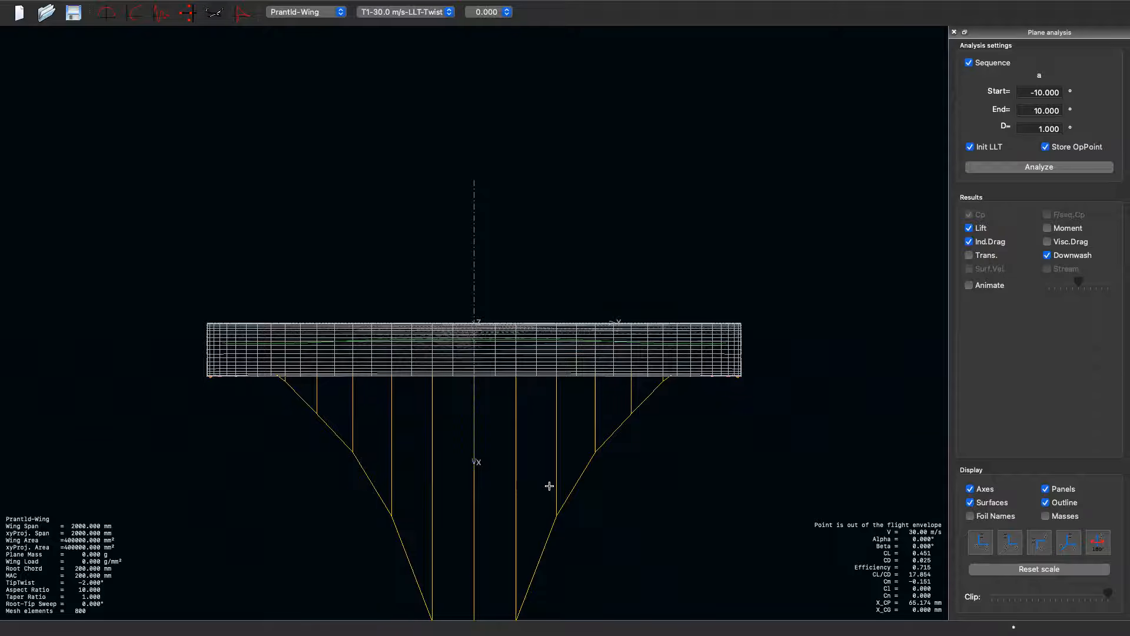
scroll(549, 484, down, 2)
scroll(550, 482, up, 4)
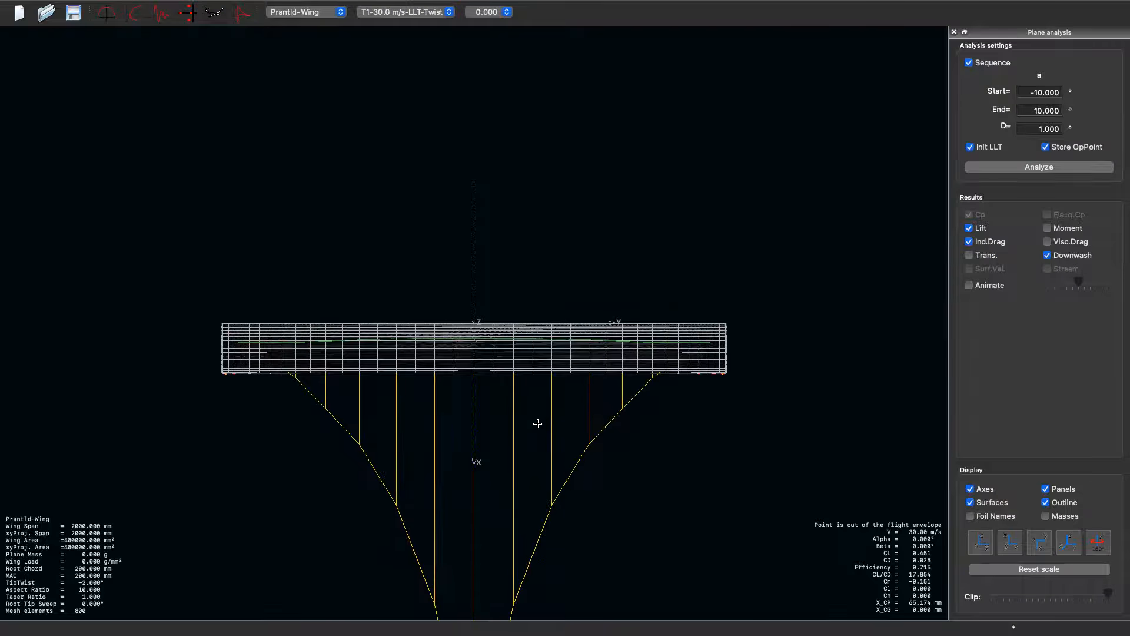
Switch to the operating point graph and rescale it to fit the local lift coefficient curve across the span.
click(106, 14)
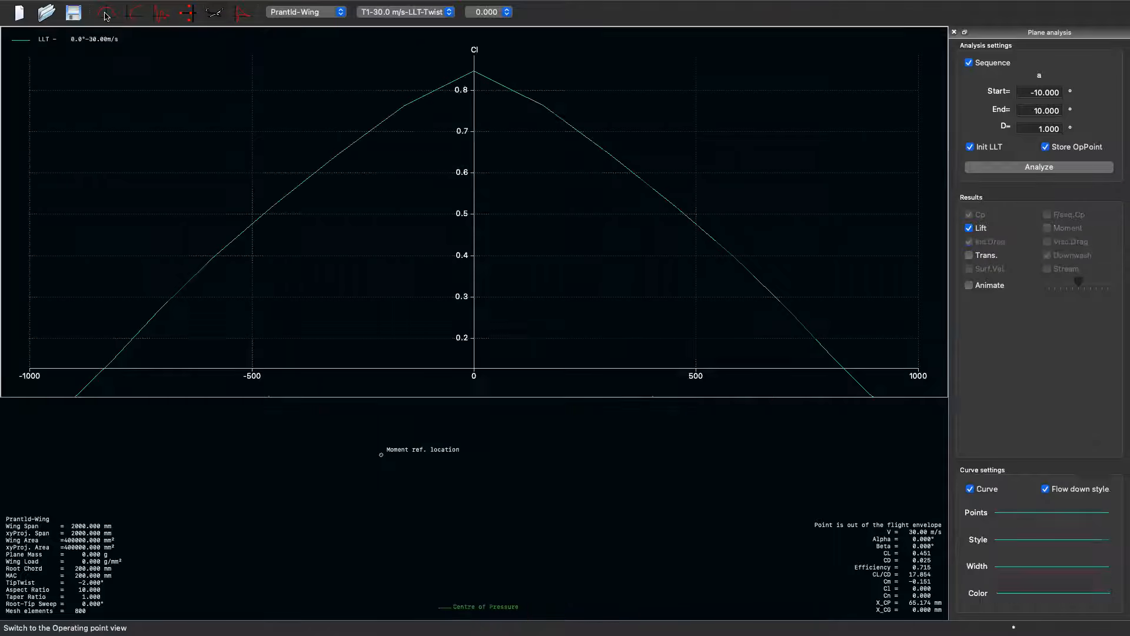
scroll(406, 284, down, 1)
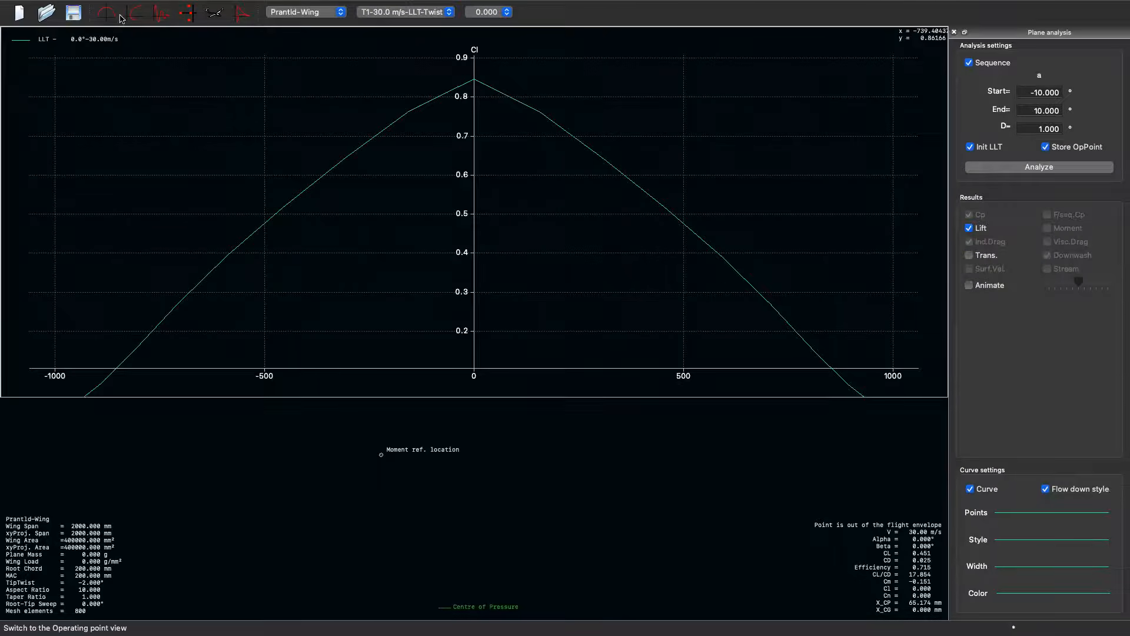
scroll(492, 189, down, 3)
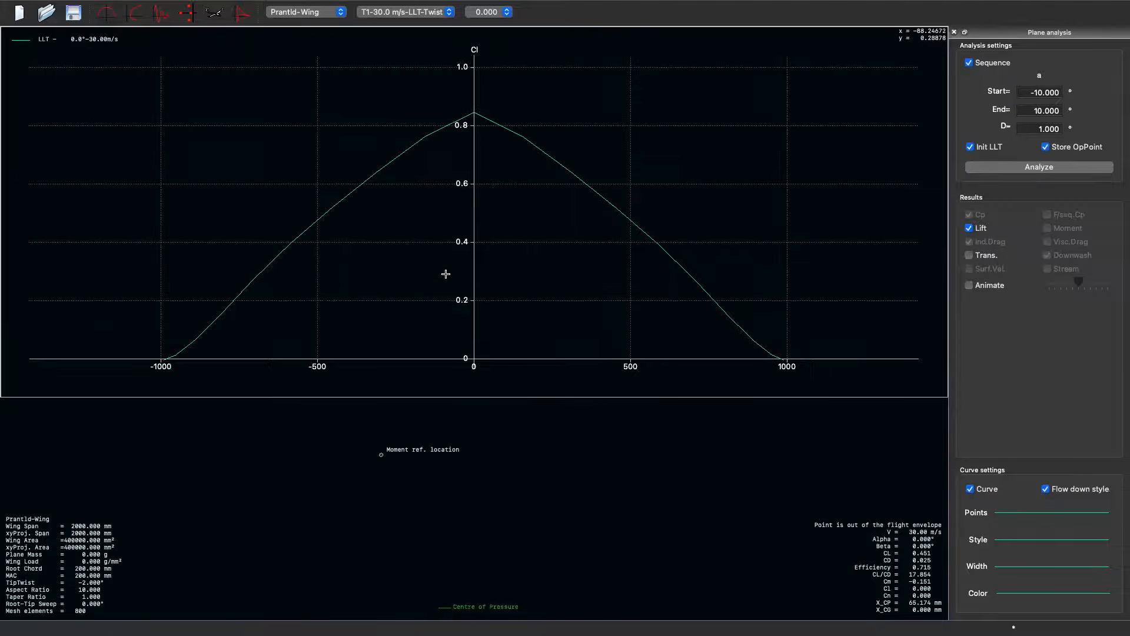
scroll(446, 274, up, 1)
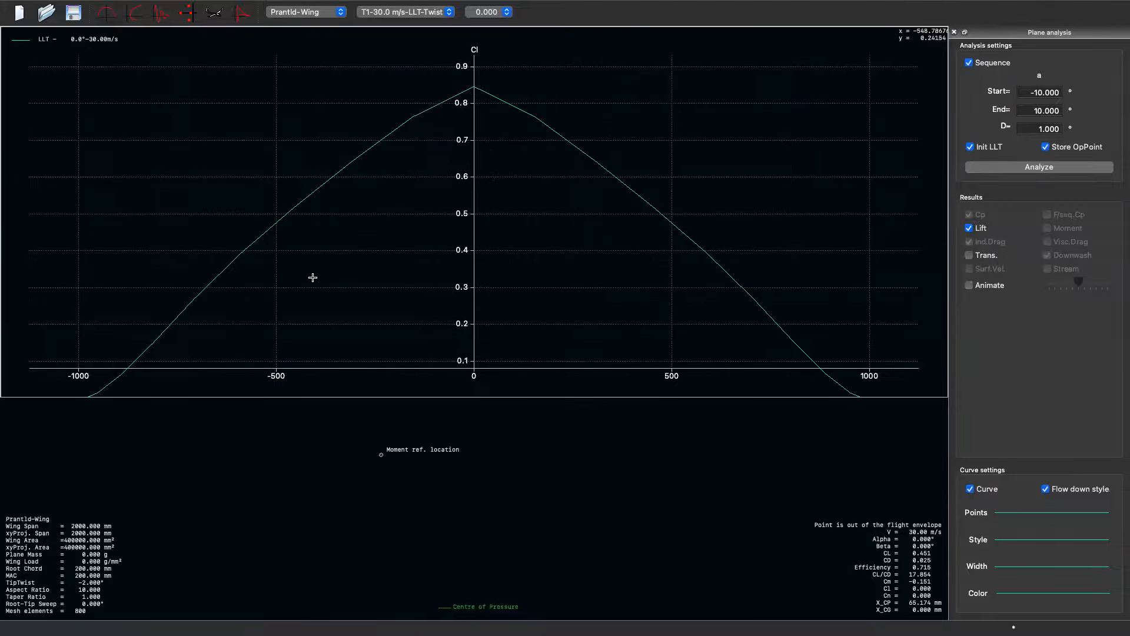
Plot the induced drag coefficient against Y-span and examine the curve near both wingtips.
right_click(570, 115)
mouse_move(656, 294)
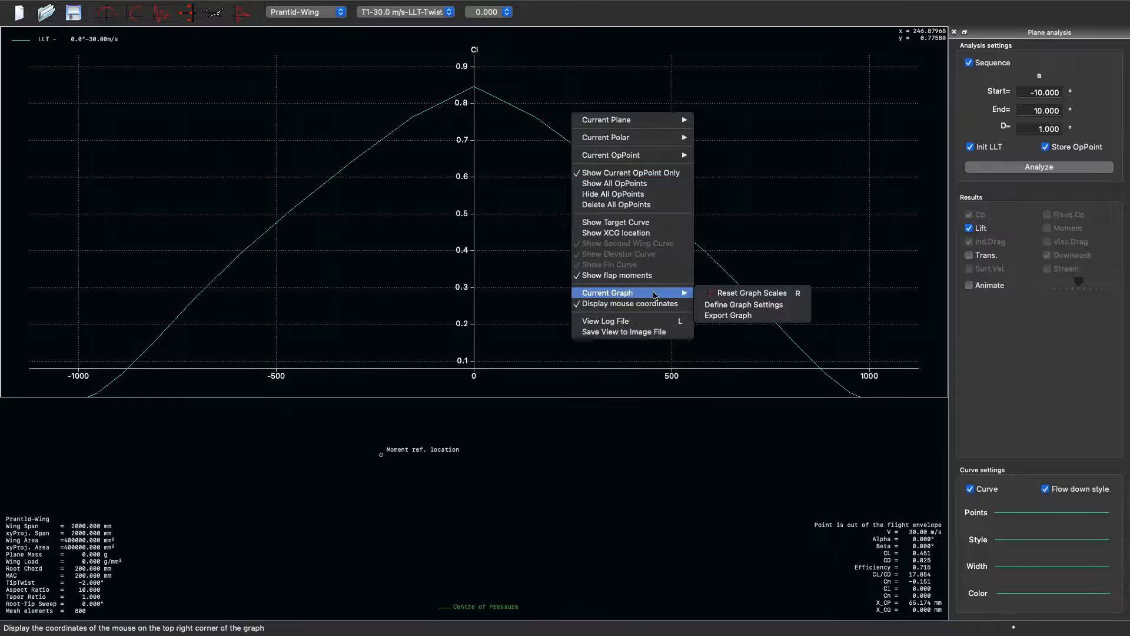
click(736, 307)
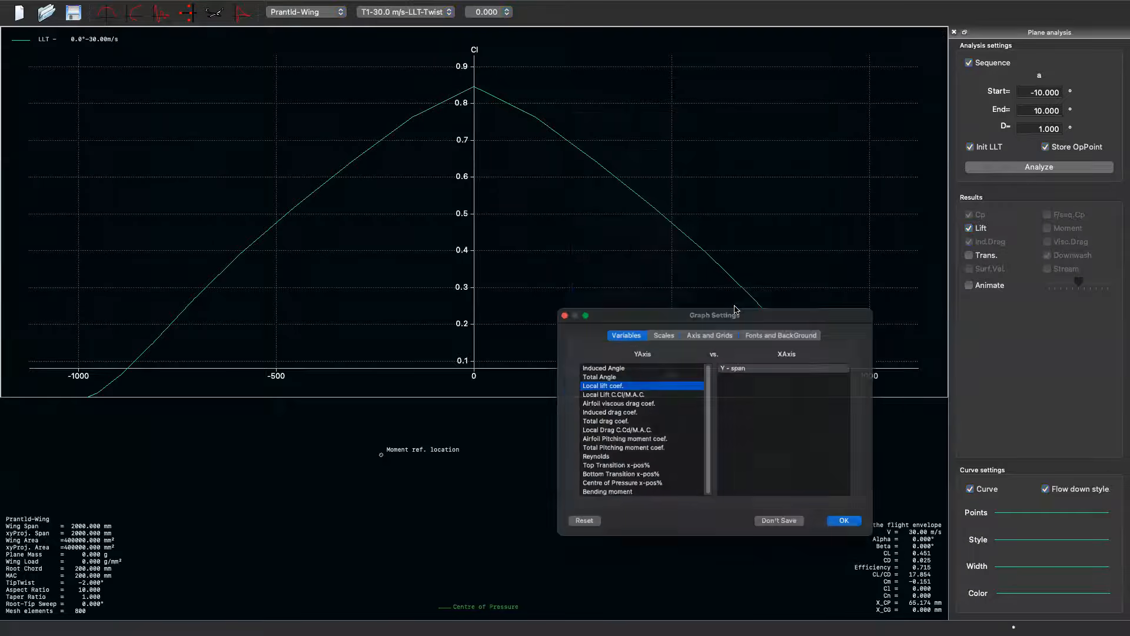
click(611, 411)
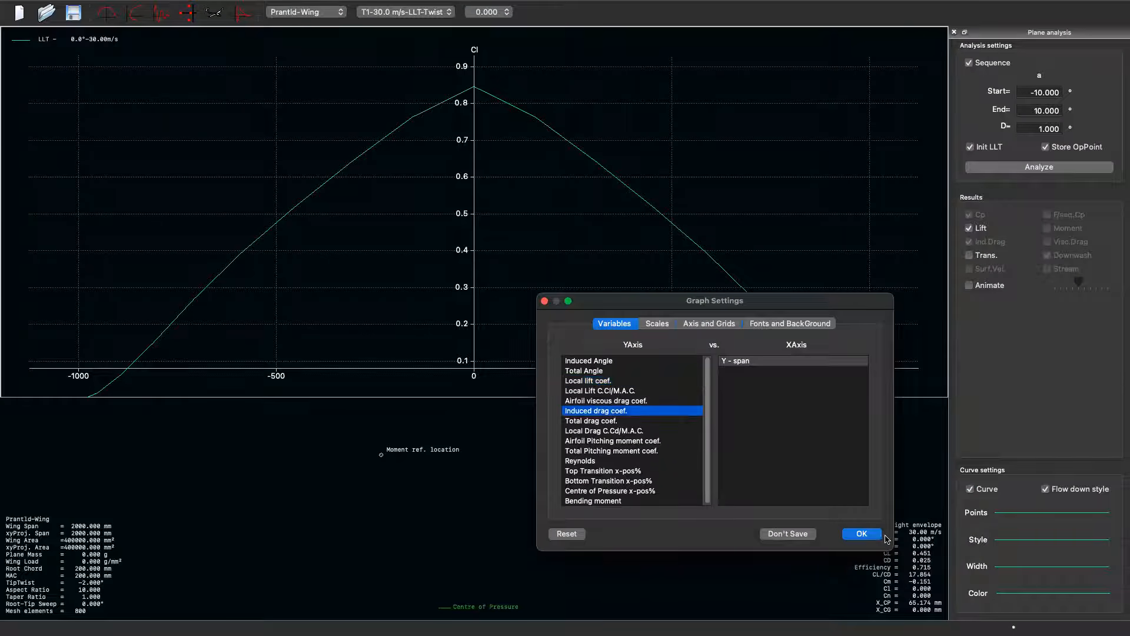
click(861, 533)
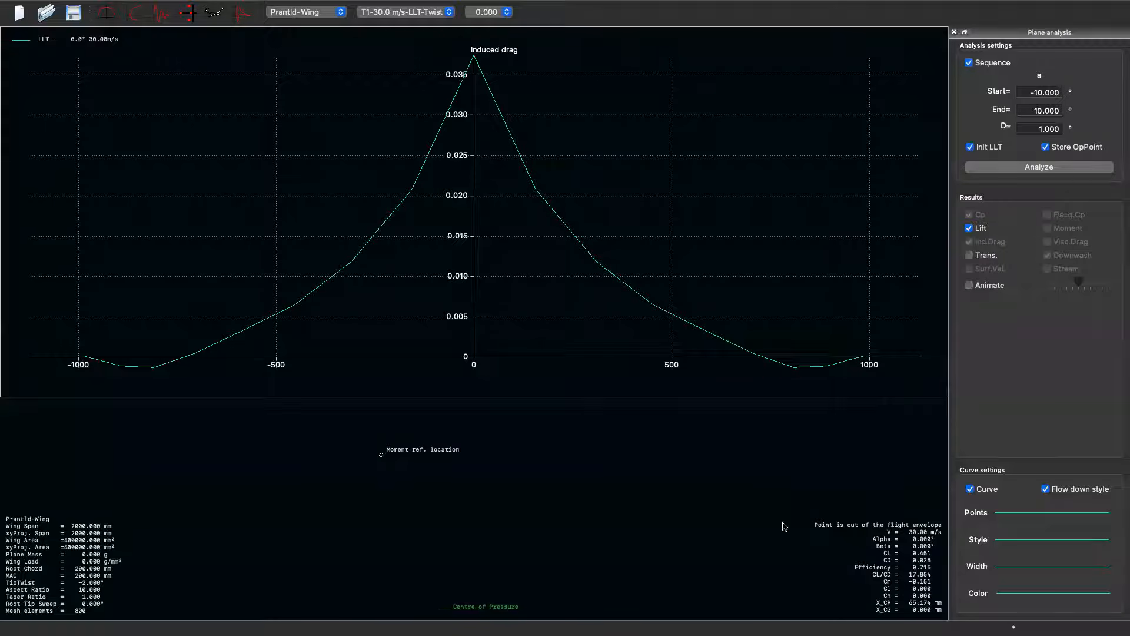
mouse_move(858, 375)
mouse_down()
mouse_move(829, 358)
mouse_move(778, 381)
mouse_move(848, 374)
mouse_up()
mouse_move(152, 366)
mouse_down()
mouse_move(115, 370)
mouse_move(152, 368)
mouse_up()
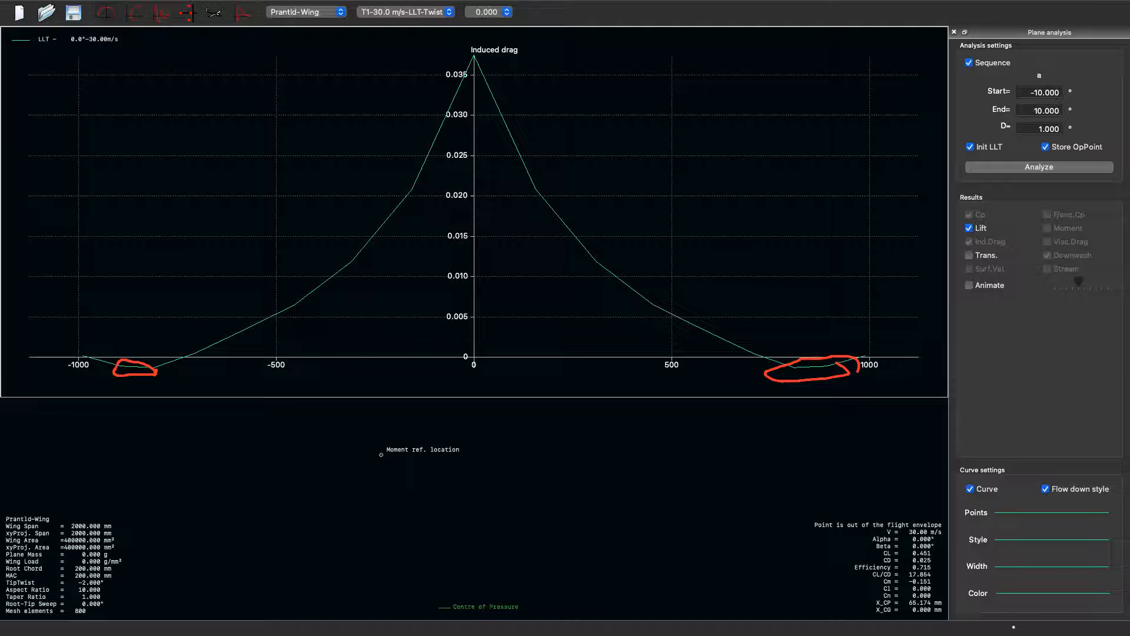
key(Escape)
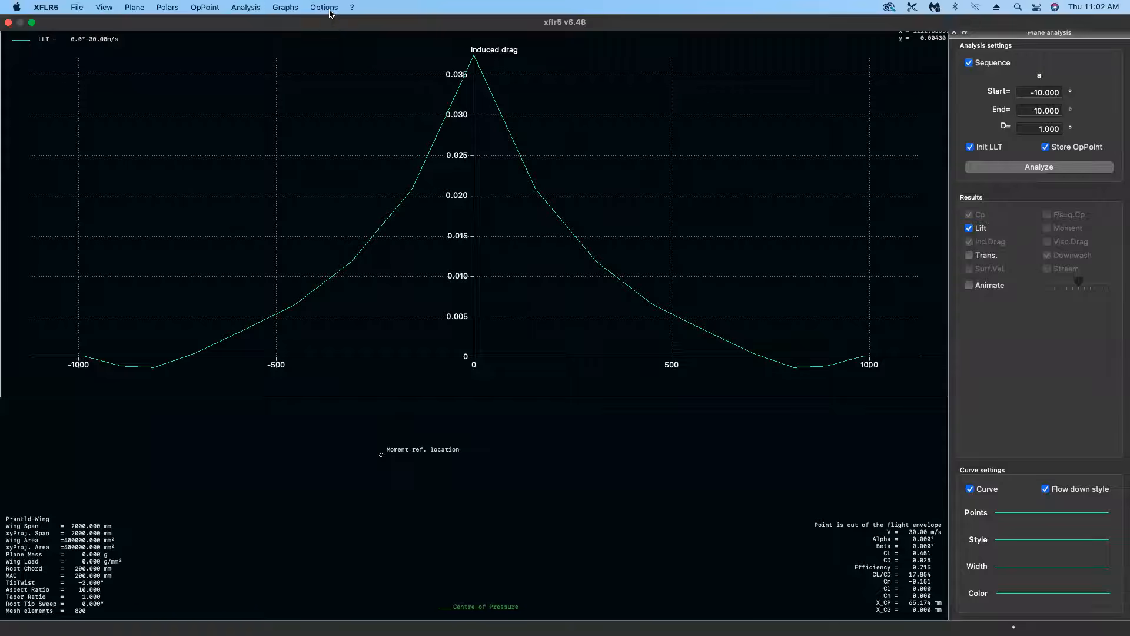
scroll(542, 257, down, 3)
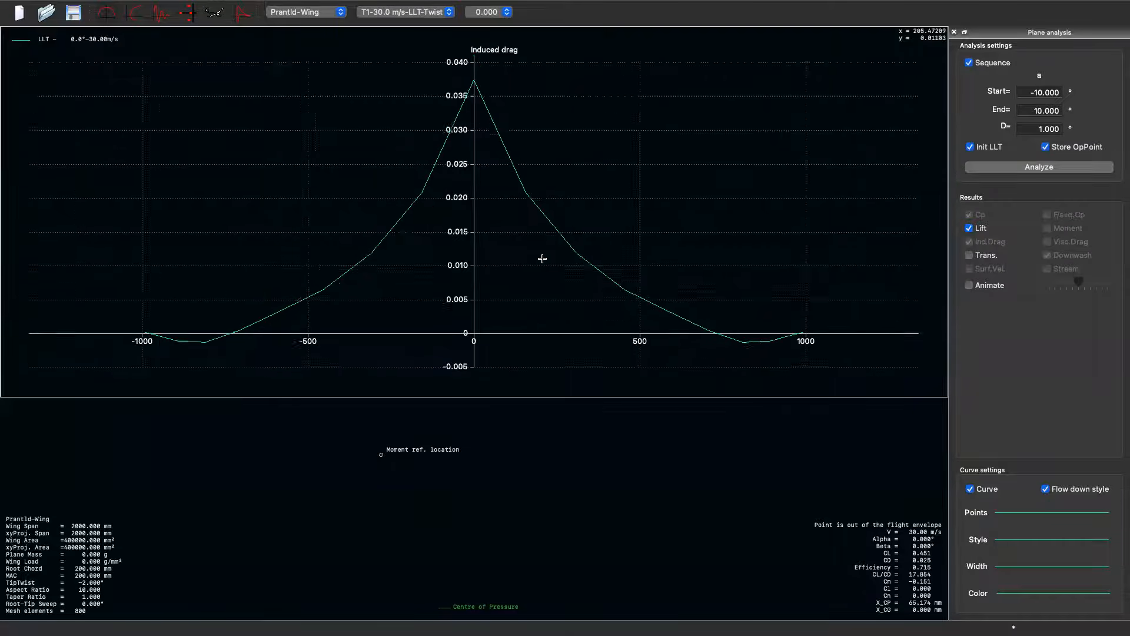
Change the graph's Y-axis variable to Induced Angle against Y-span and rescale the plot.
right_click(651, 111)
mouse_move(731, 291)
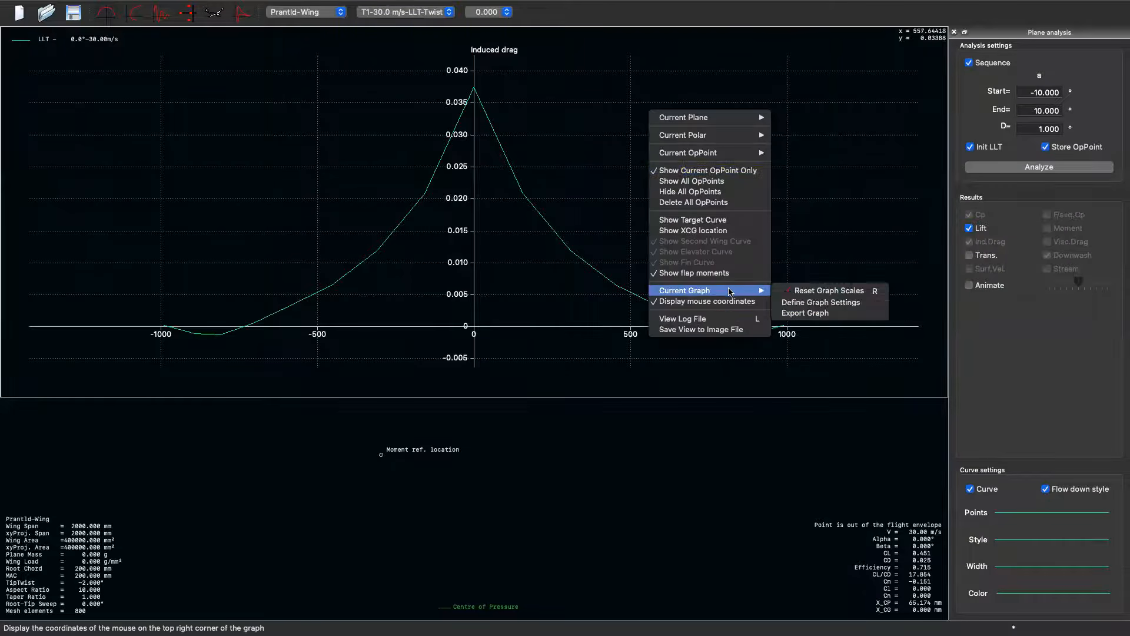
click(807, 306)
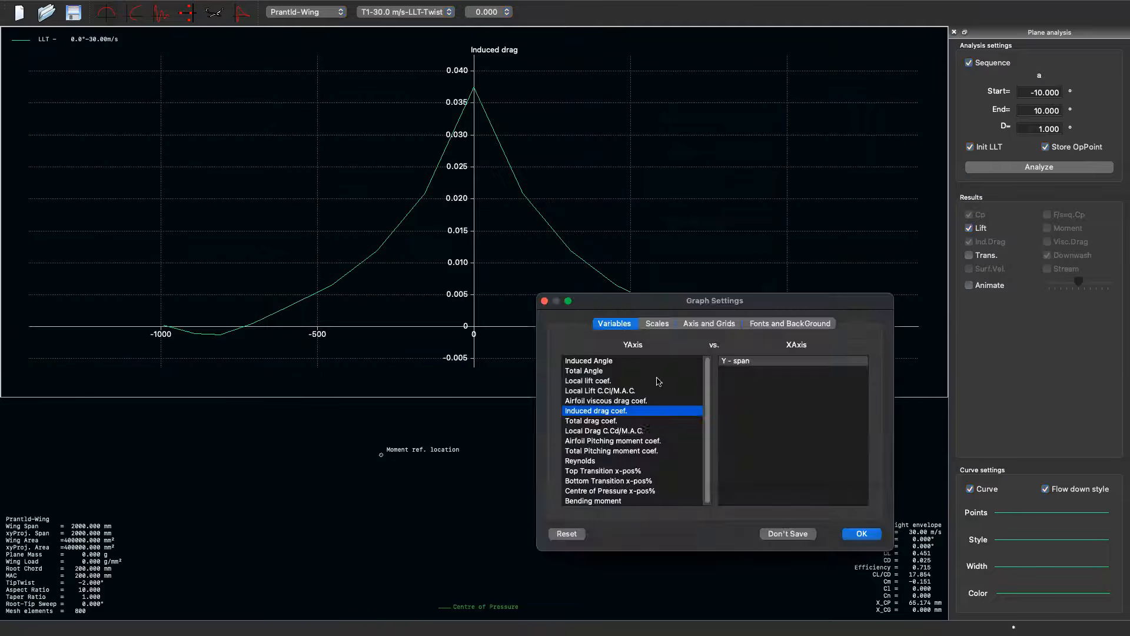
click(612, 370)
click(616, 360)
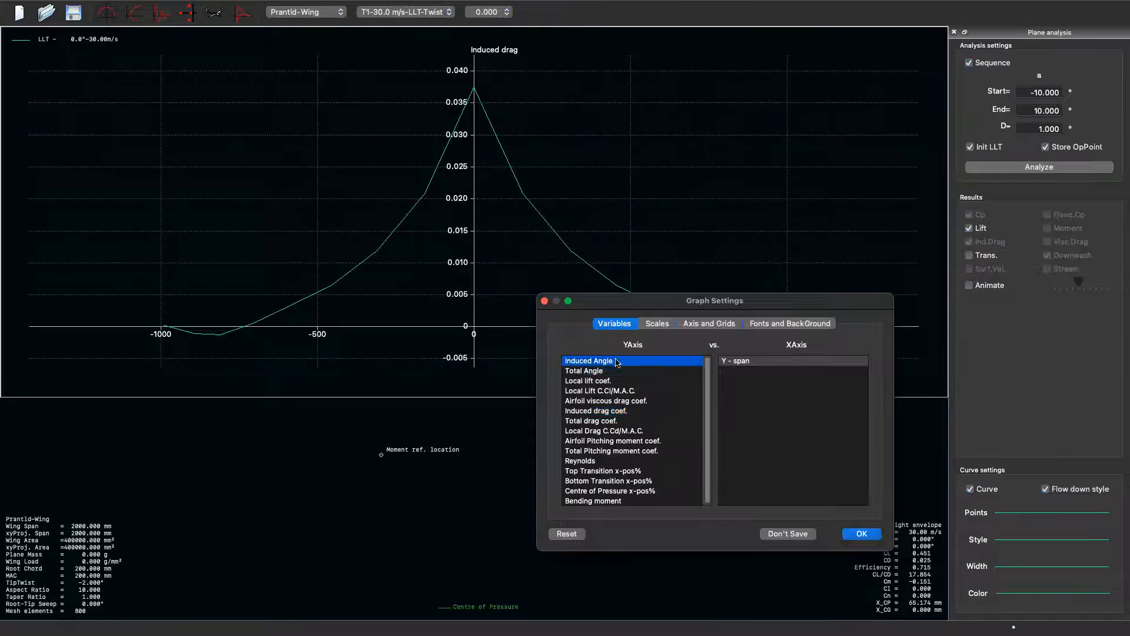
click(847, 534)
scroll(683, 236, down, 2)
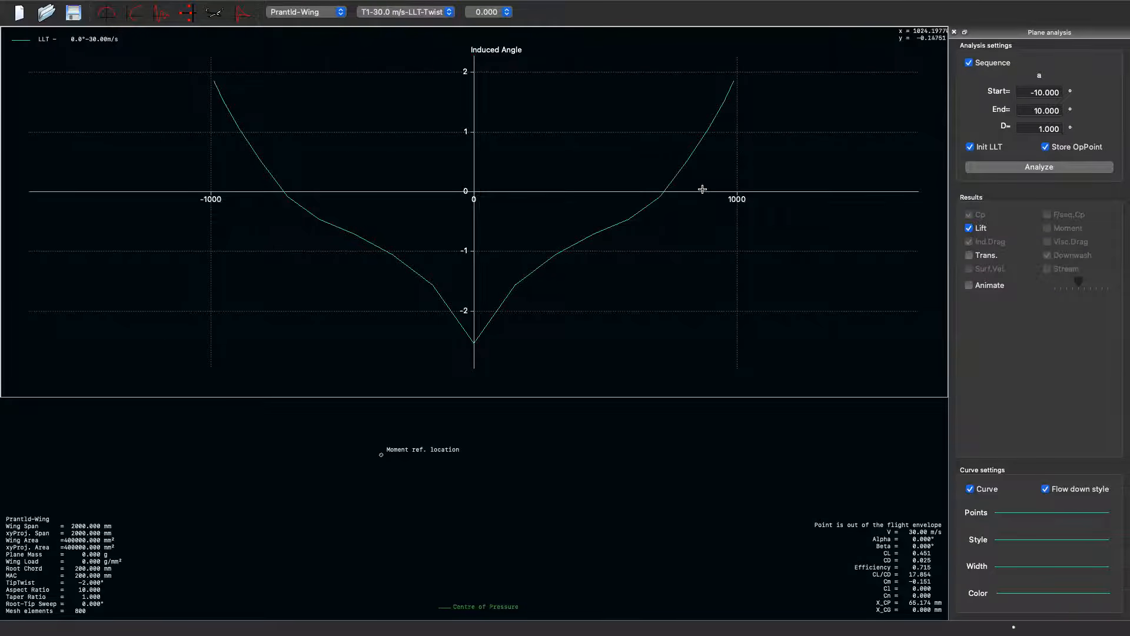
scroll(617, 192, down, 1)
scroll(651, 224, up, 2)
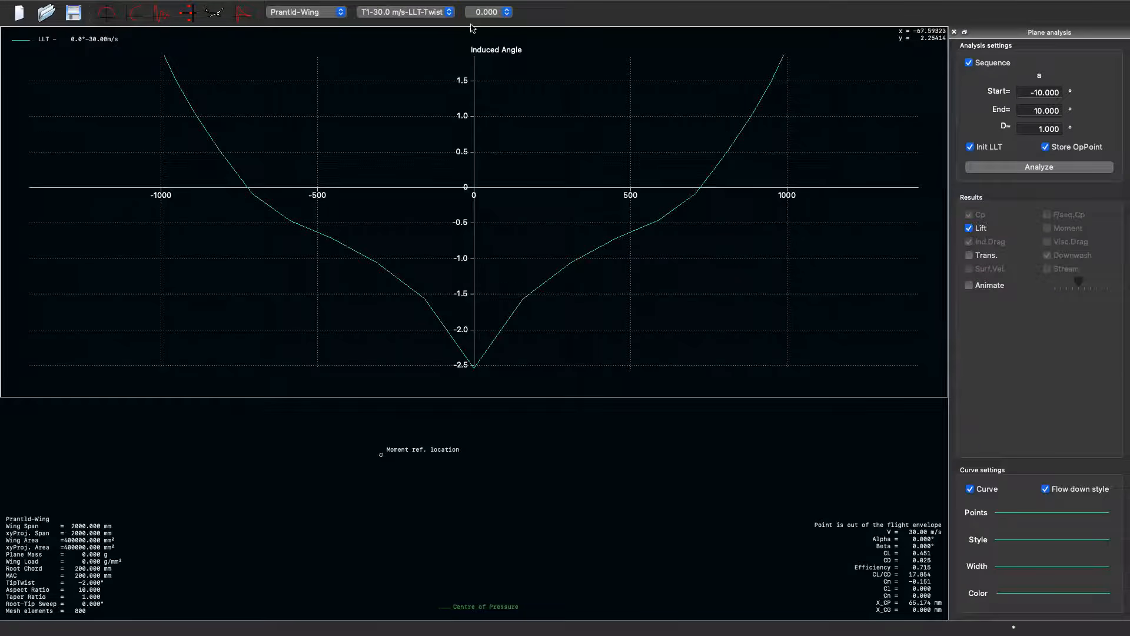
Compare the induced angle curves at the 1° and 3° operating points, return to 1° and rescale the graph.
click(487, 11)
click(487, 50)
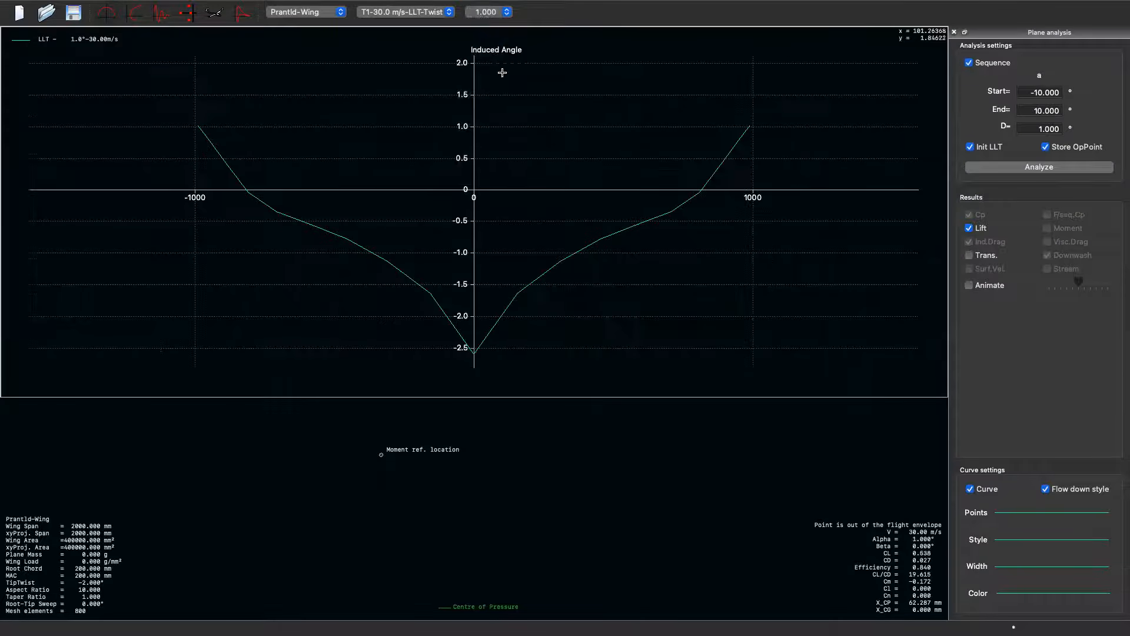
click(486, 11)
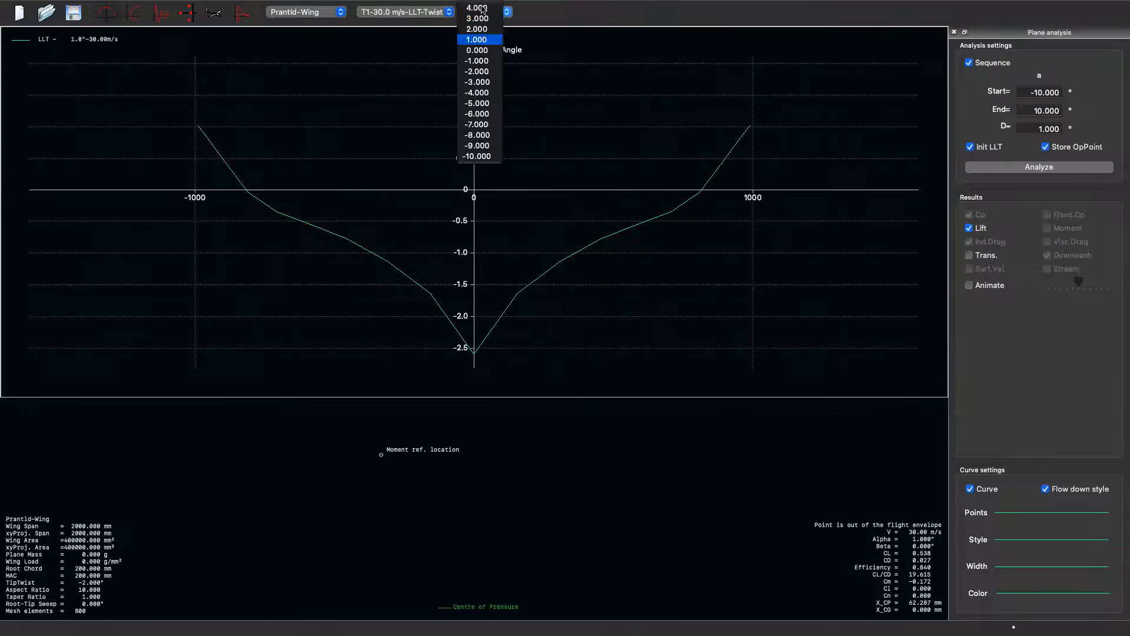
click(486, 15)
click(486, 14)
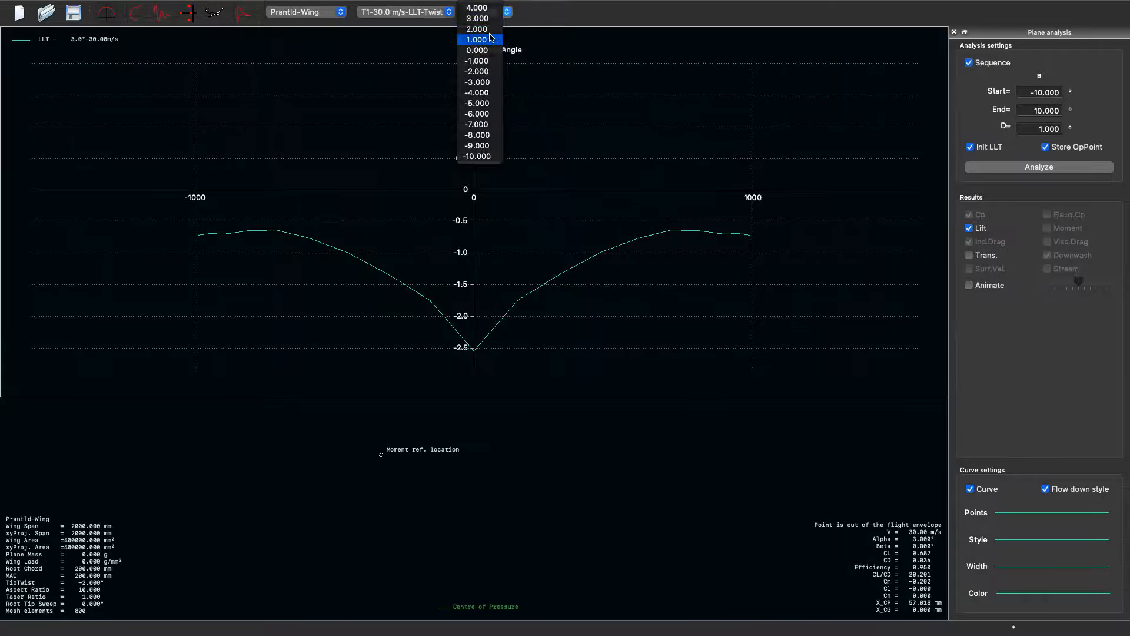
click(486, 39)
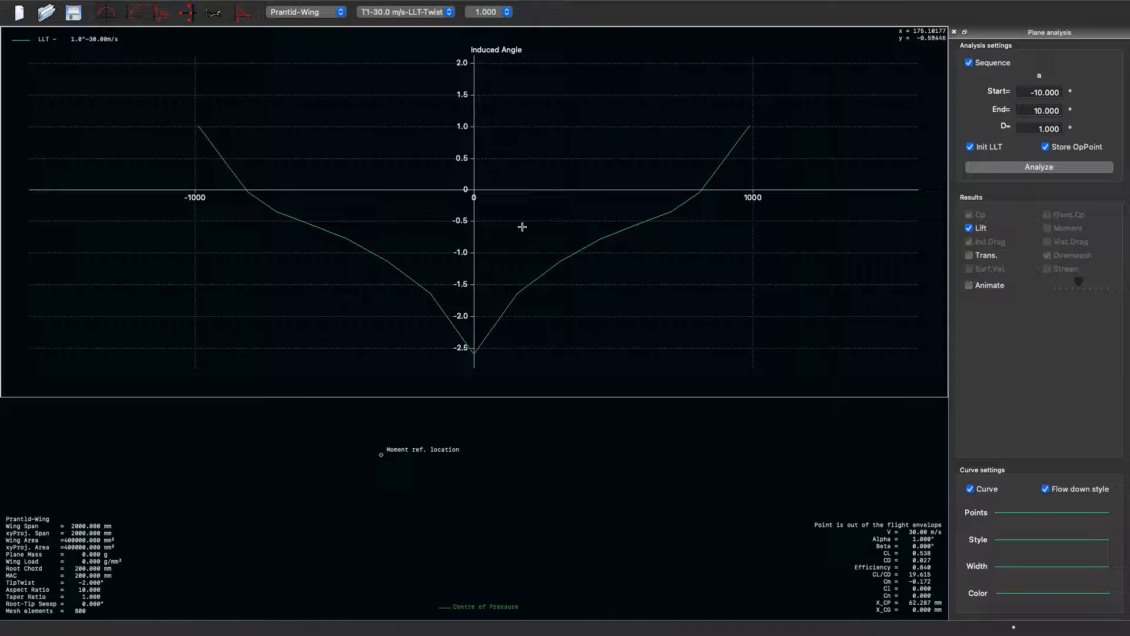
scroll(545, 177, down, 3)
scroll(542, 176, up, 5)
scroll(547, 178, down, 2)
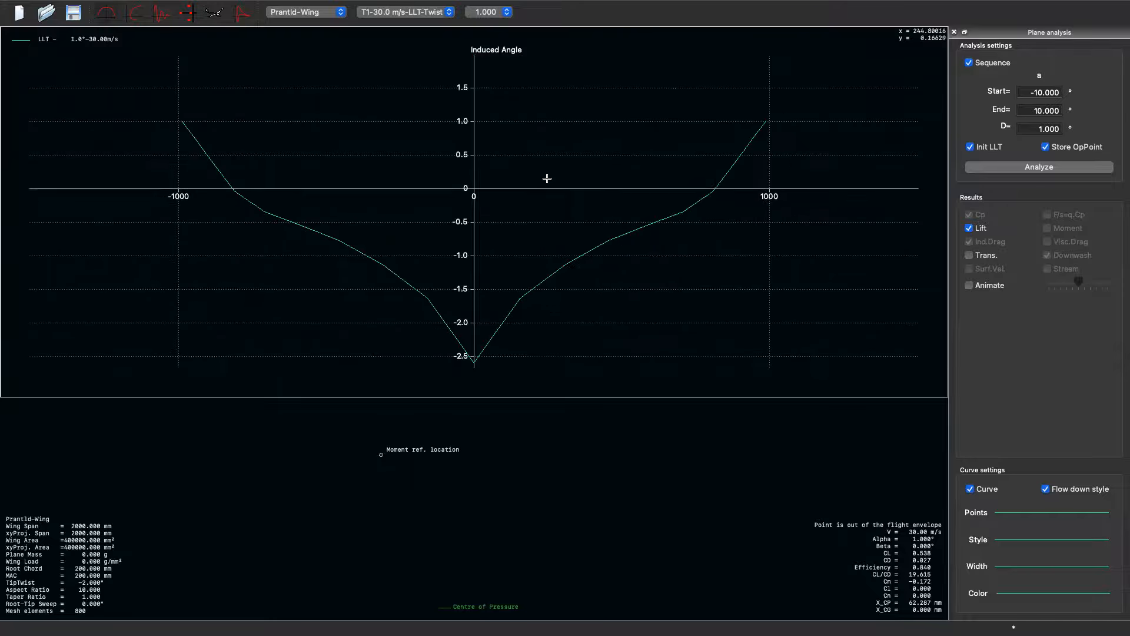
Define a fixed-speed 30 m/s analysis for the wing using the 3D Panels method with the Viscous option off.
scroll(524, 221, up, 3)
scroll(524, 221, down, 2)
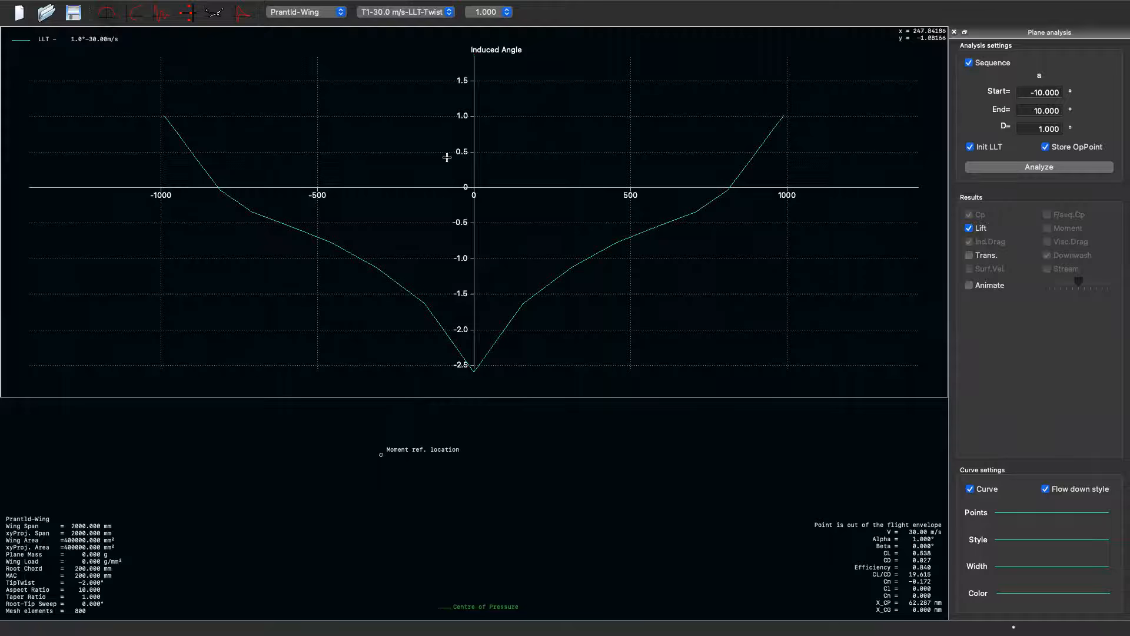
click(243, 8)
click(243, 24)
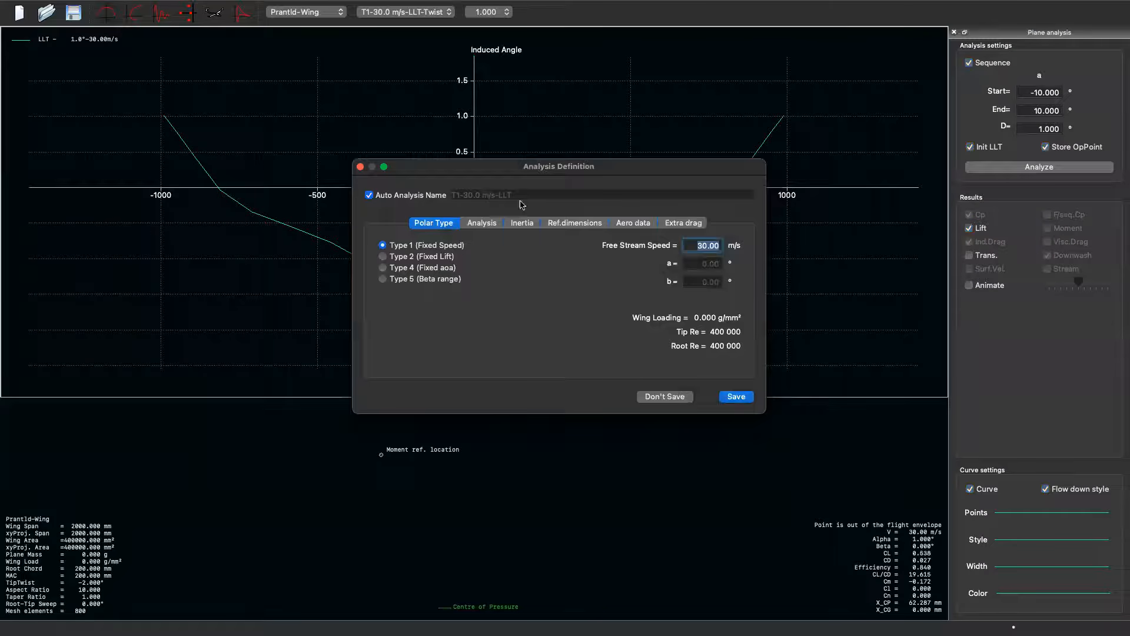
click(487, 221)
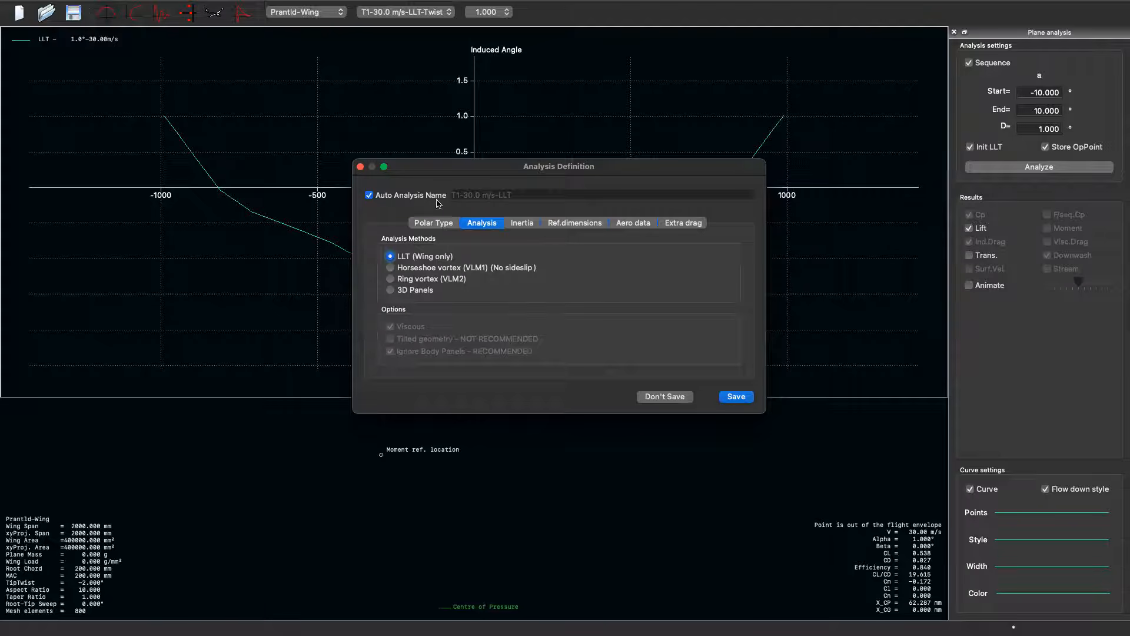
click(418, 291)
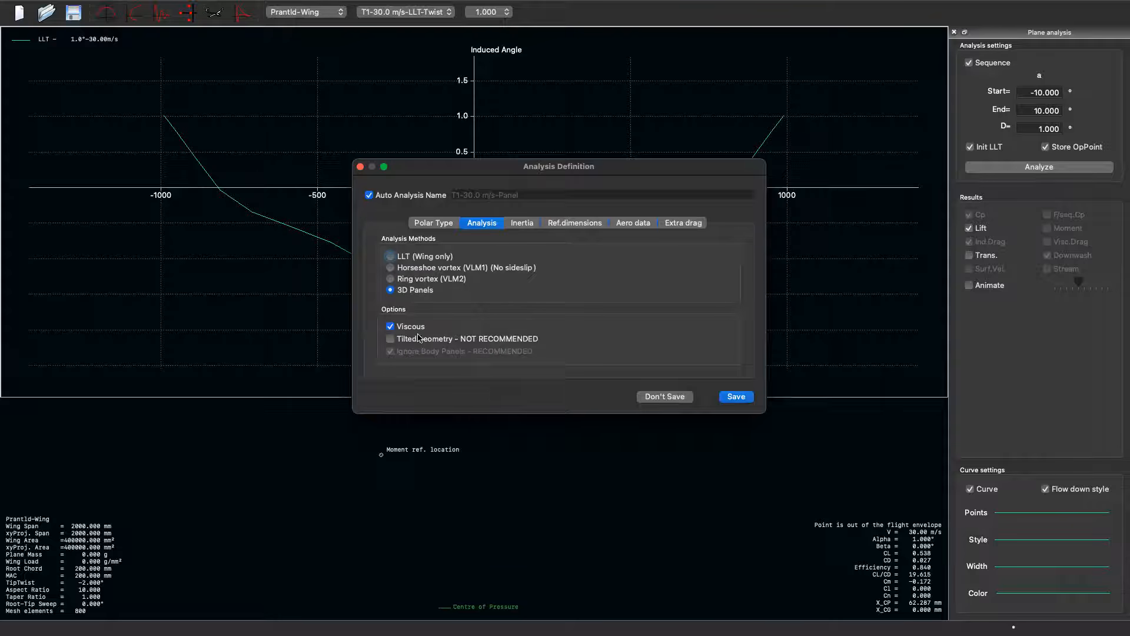
click(391, 327)
click(745, 397)
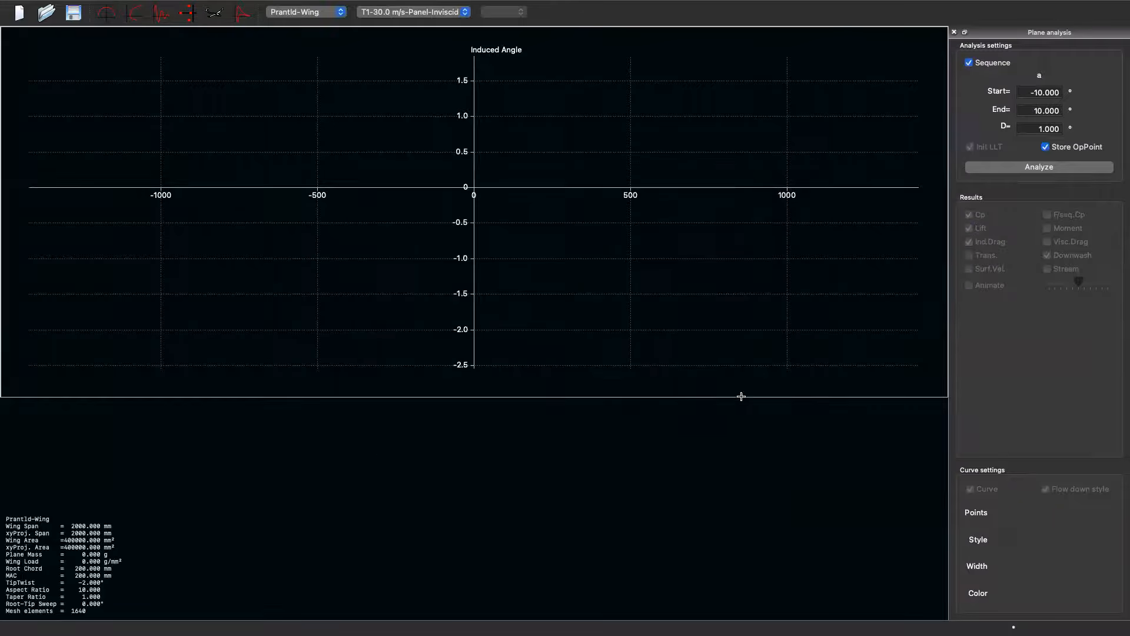
Redefine the inviscid 3D Panels analysis with the same settings, overwriting the existing polar T1-30.0 m/s-Panel-Inviscid.
mouse_move(219, 6)
click(263, 7)
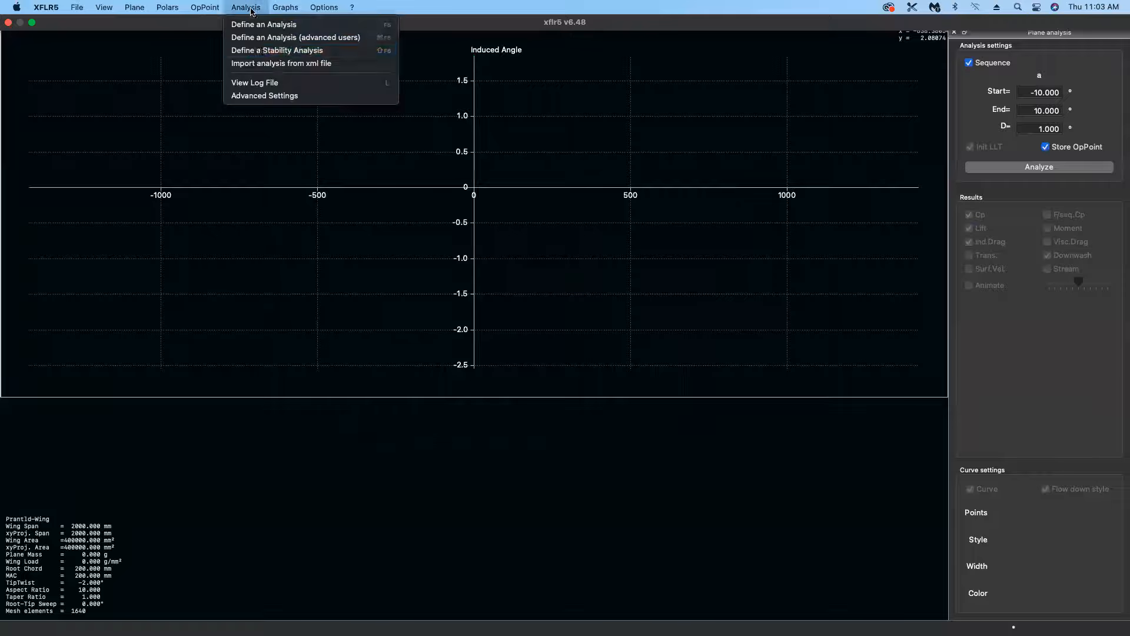
click(262, 23)
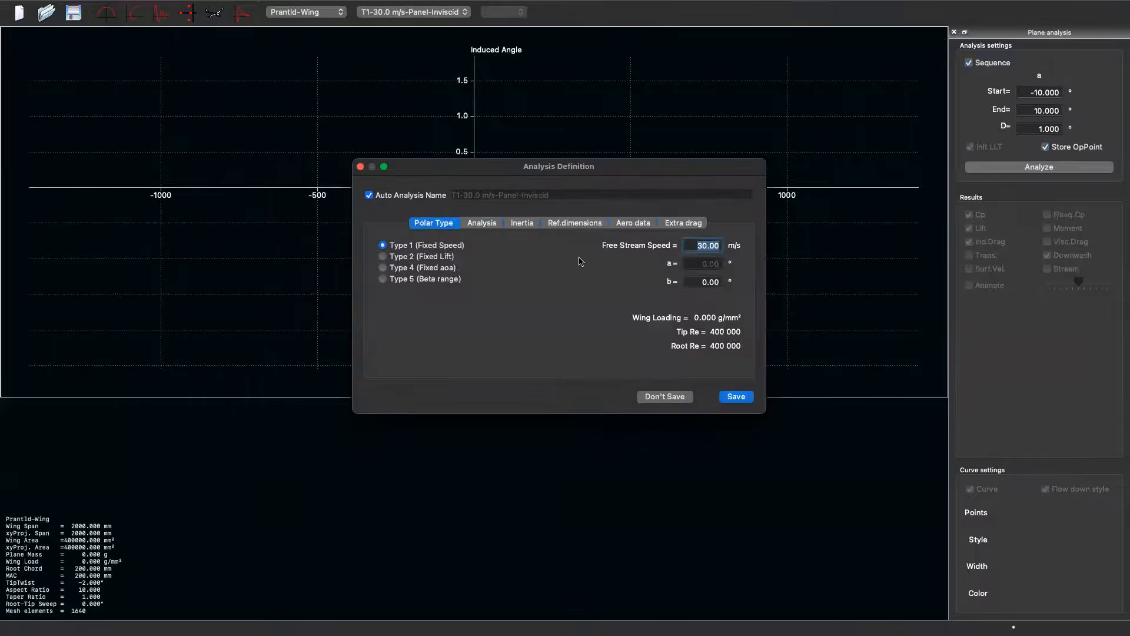
click(481, 225)
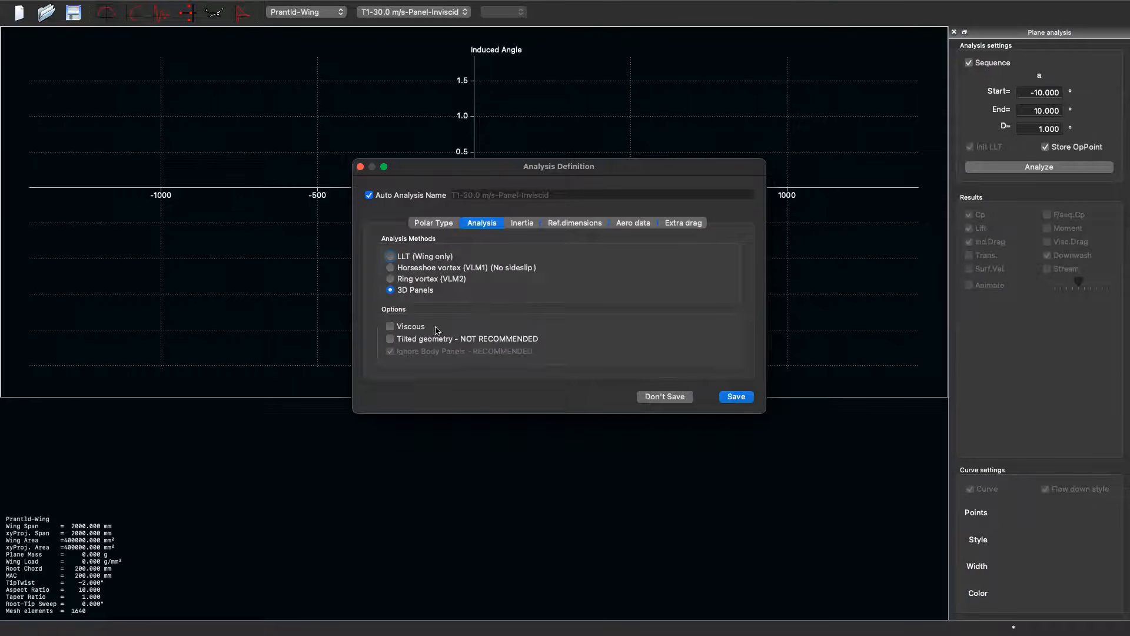
click(737, 397)
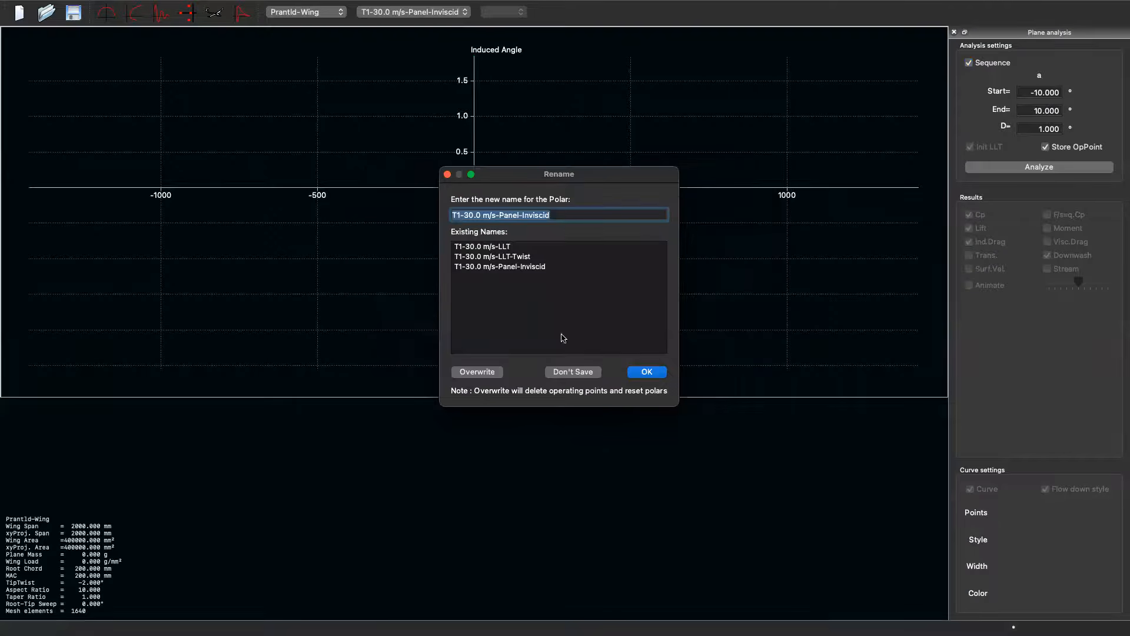
click(569, 211)
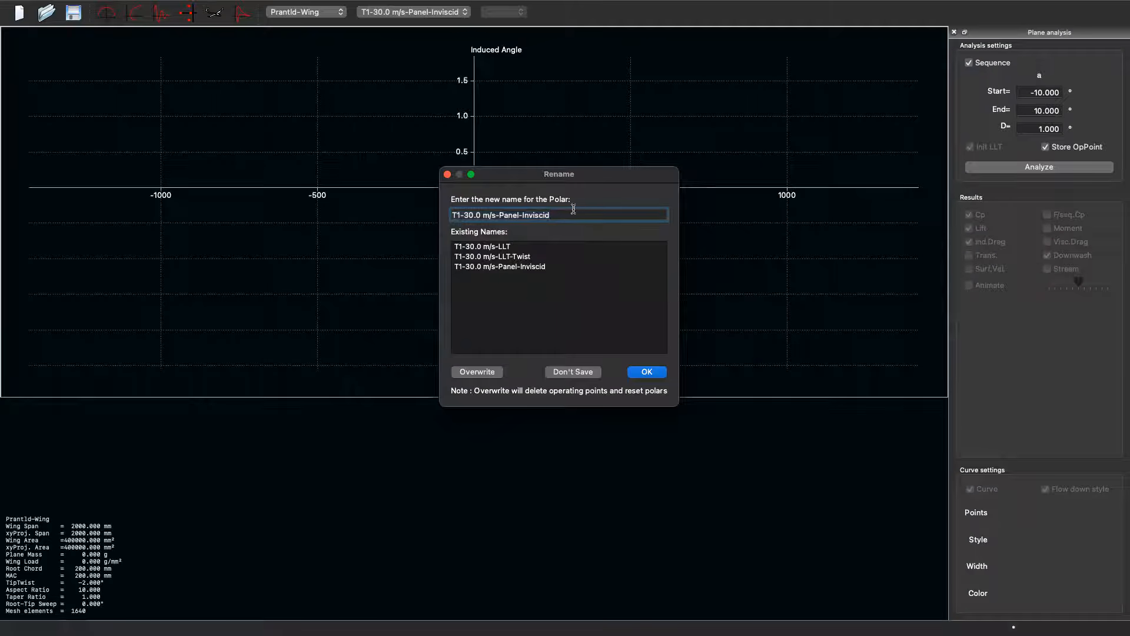
key(BackSpace)
click(552, 268)
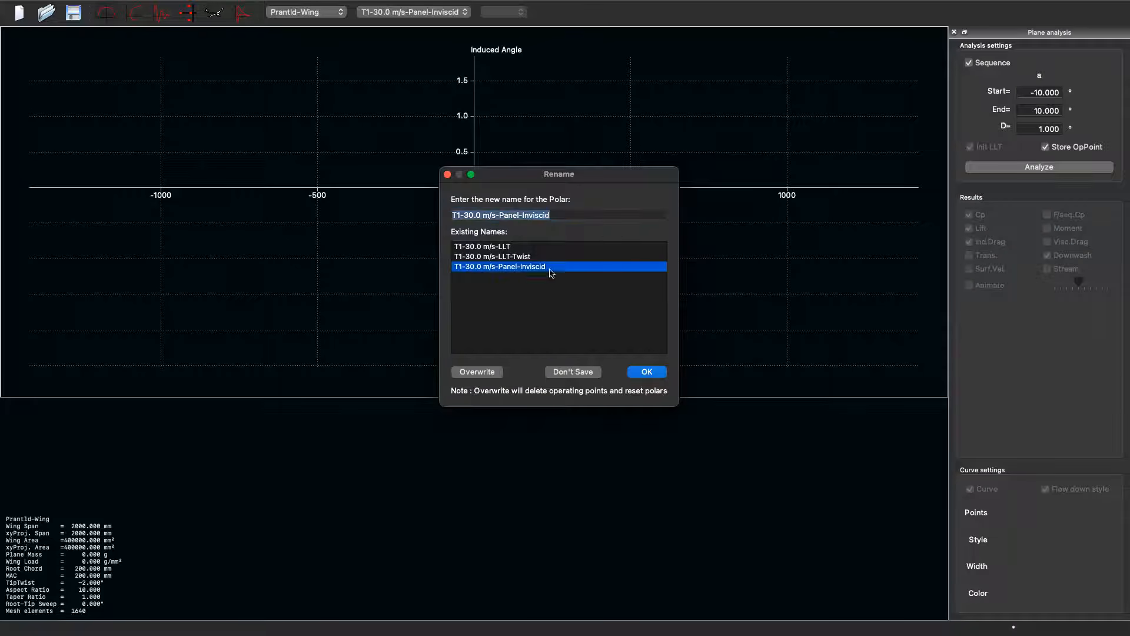
click(634, 373)
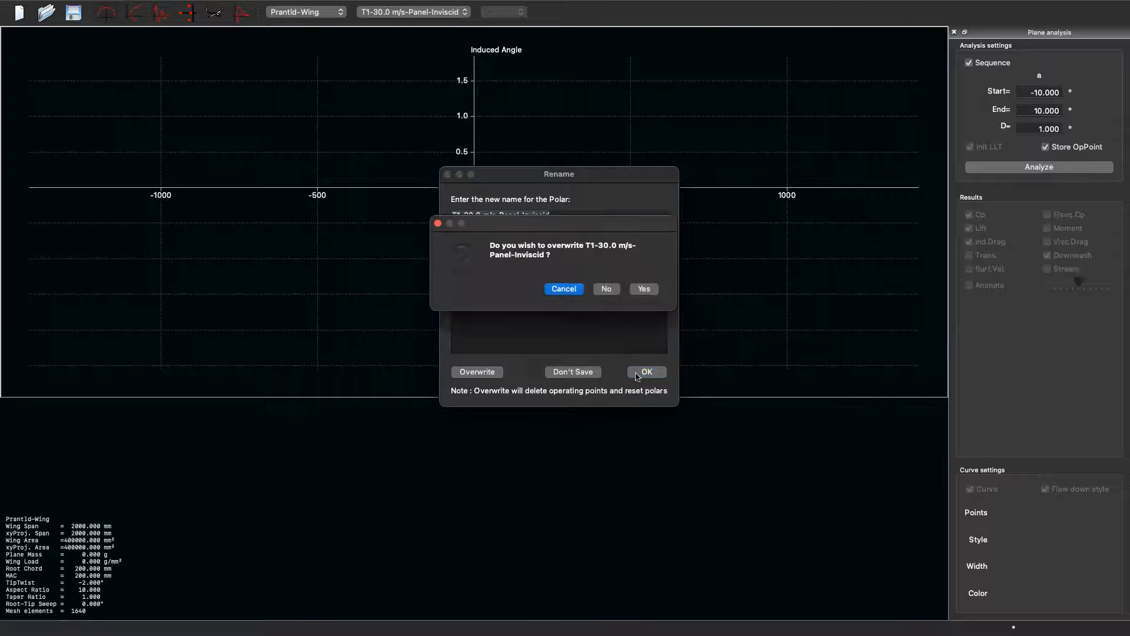
click(653, 292)
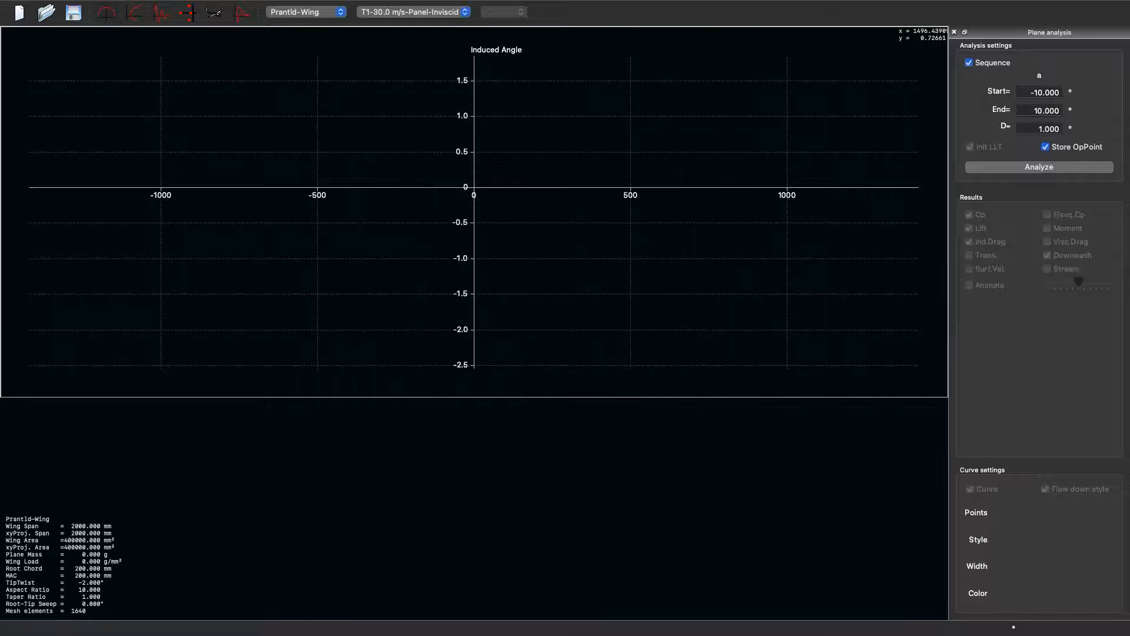
Run the 3D panel analysis over the angle sequence from -10° to 10° in 1° increments.
drag(1028, 94, 1075, 121)
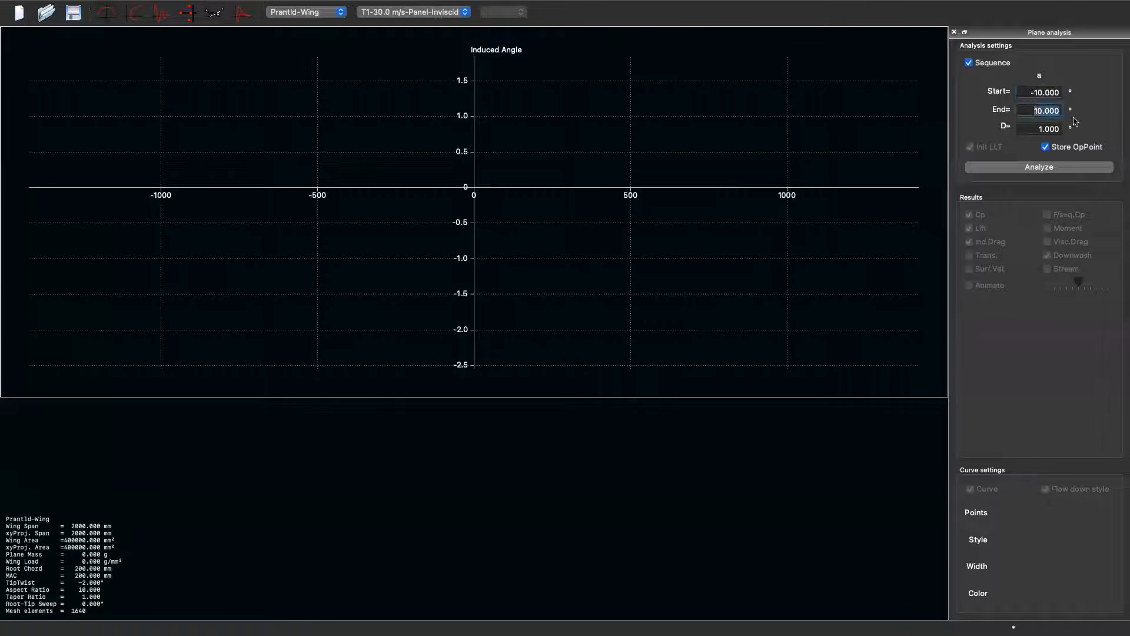
click(1037, 167)
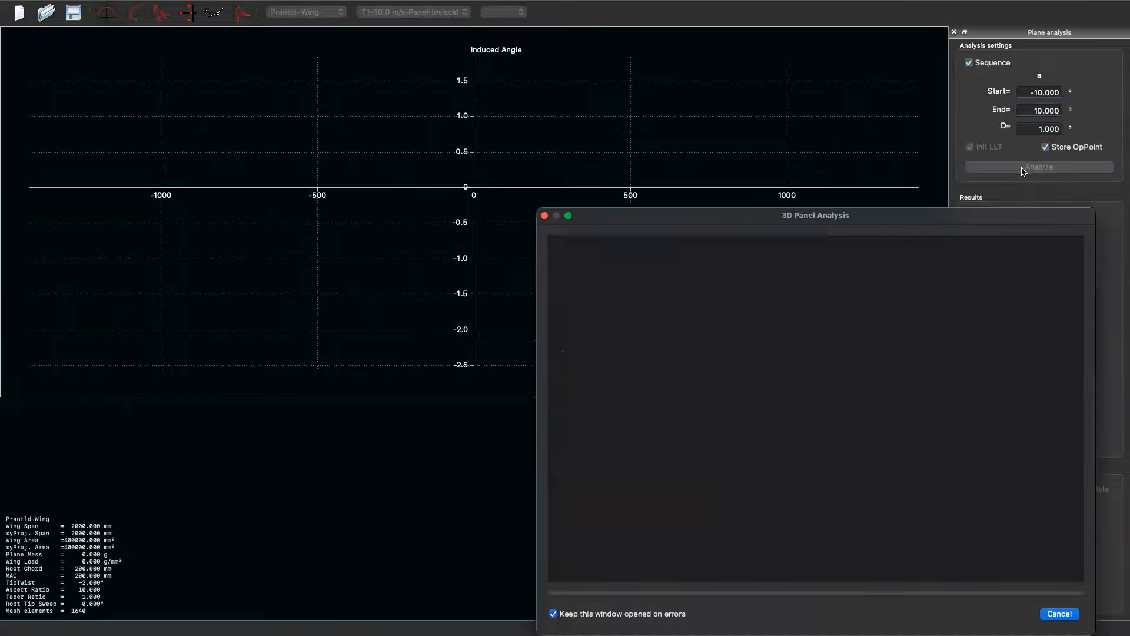
drag(829, 218, 611, 67)
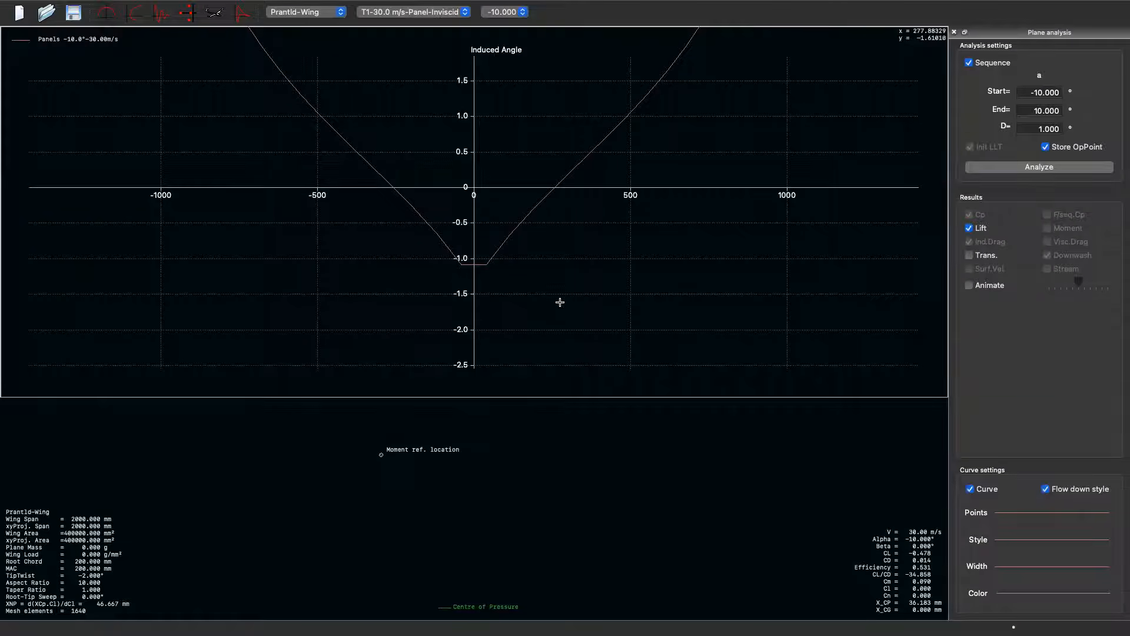
Display the induced angle curve of the panel analysis at the 0° operating point and examine it across the span.
scroll(590, 289, down, 4)
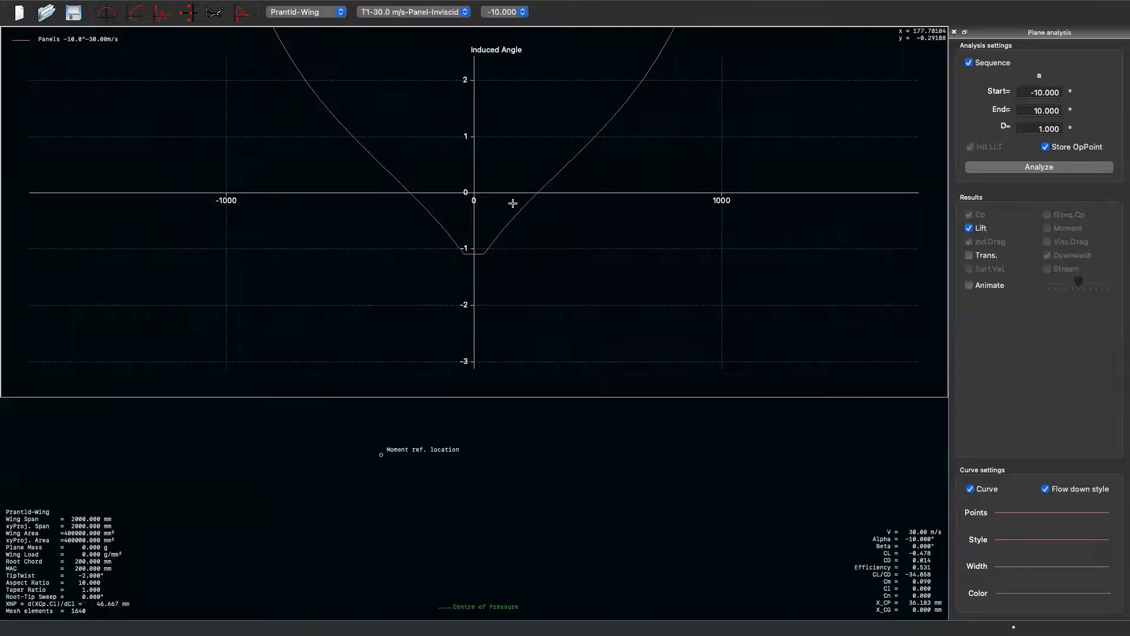
key(r)
click(510, 12)
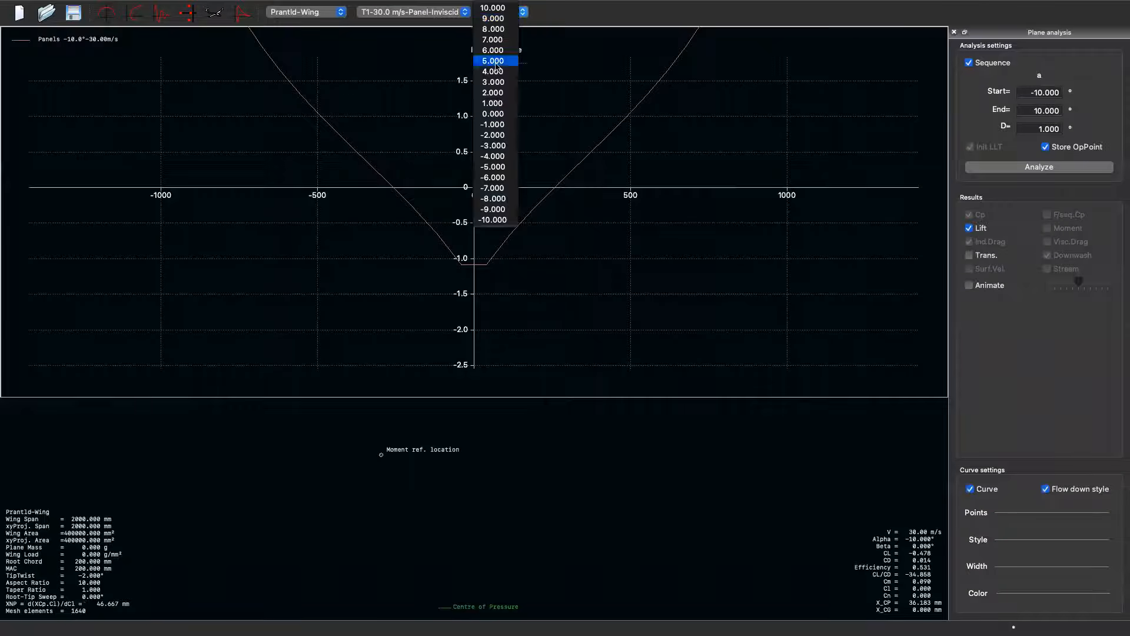
click(492, 114)
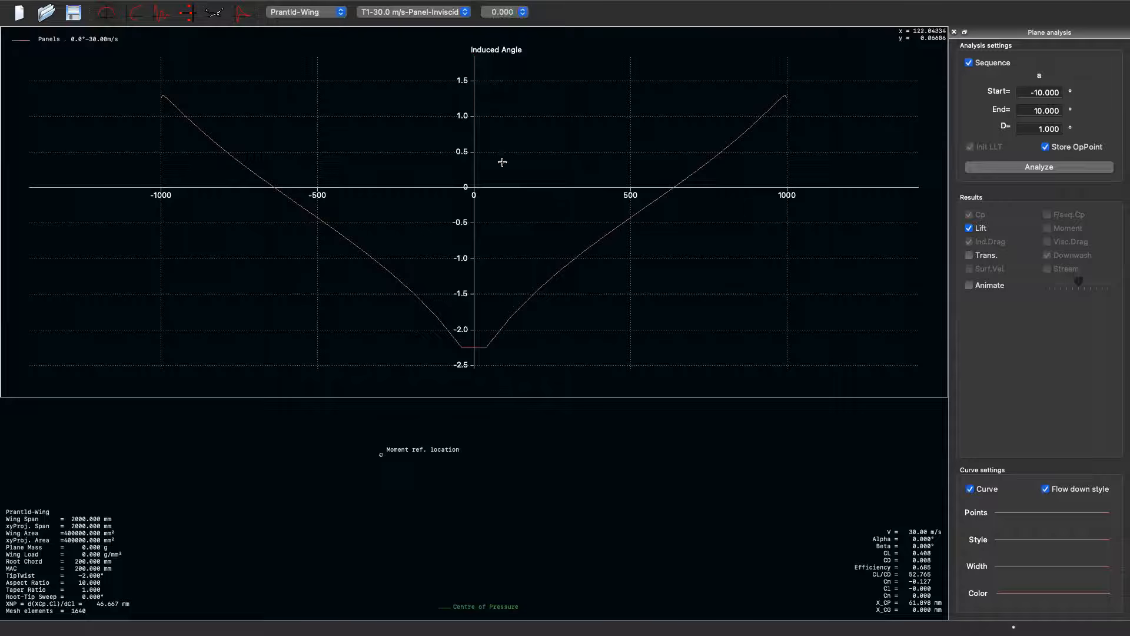
scroll(525, 125, up, 3)
scroll(527, 125, down, 3)
scroll(566, 217, down, 1)
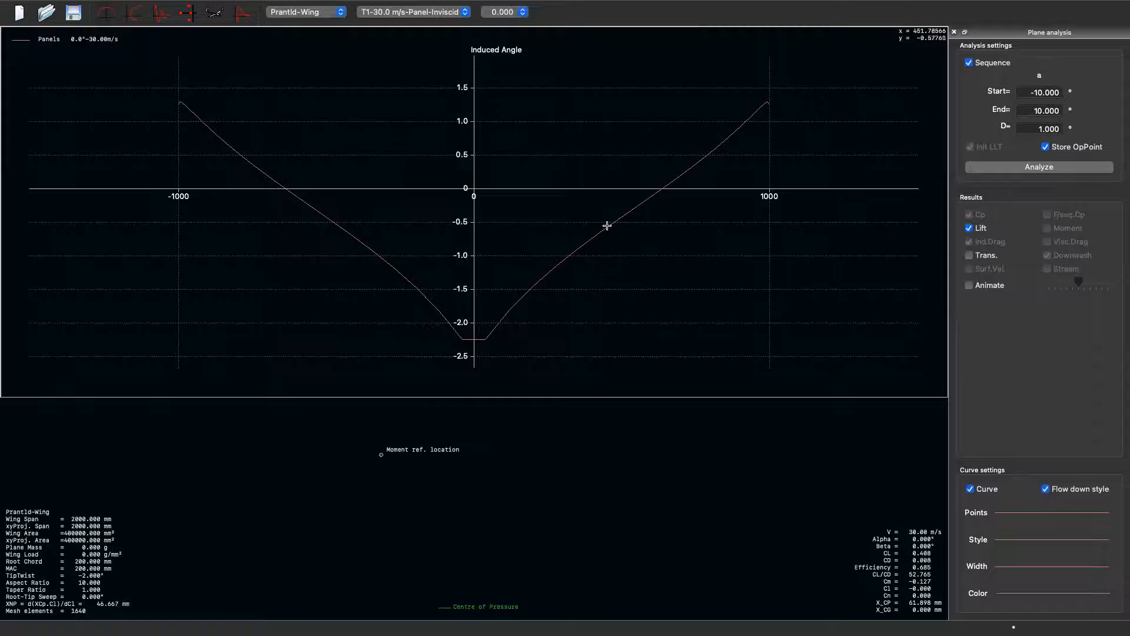
Show the wing's panel results in an isometric 3D view with the panels and surfaces hidden.
click(218, 13)
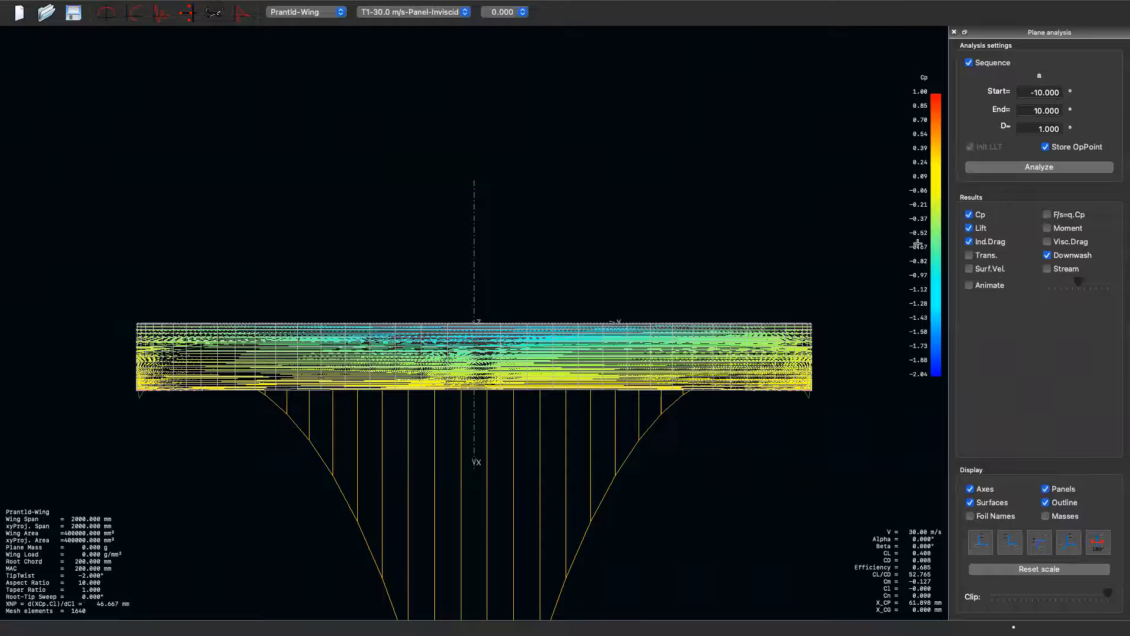
click(1041, 536)
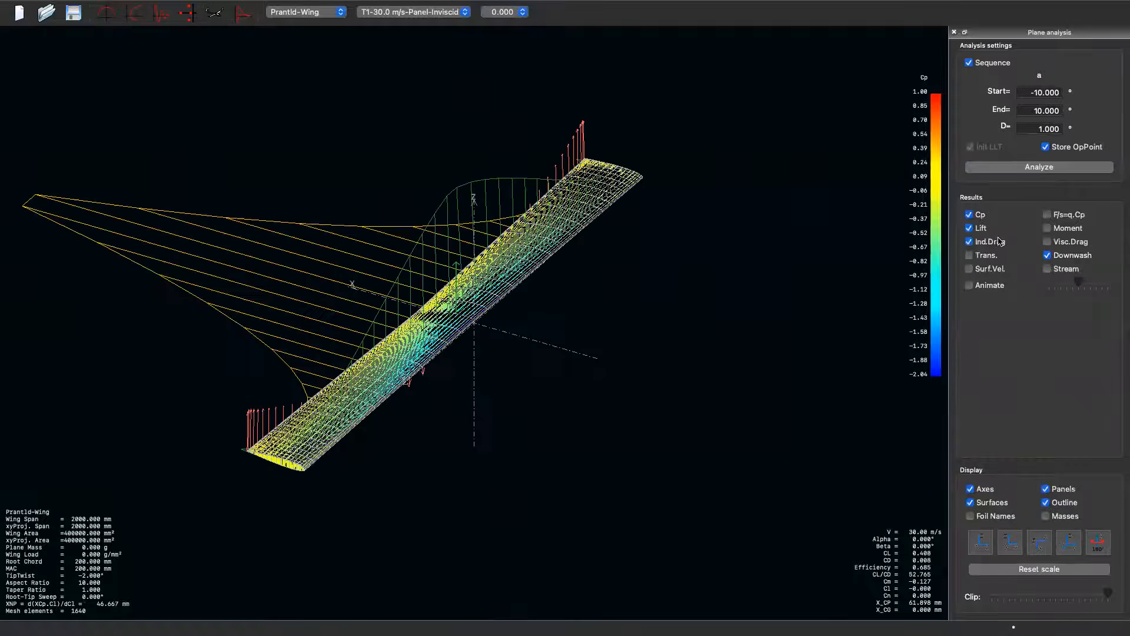
click(1047, 490)
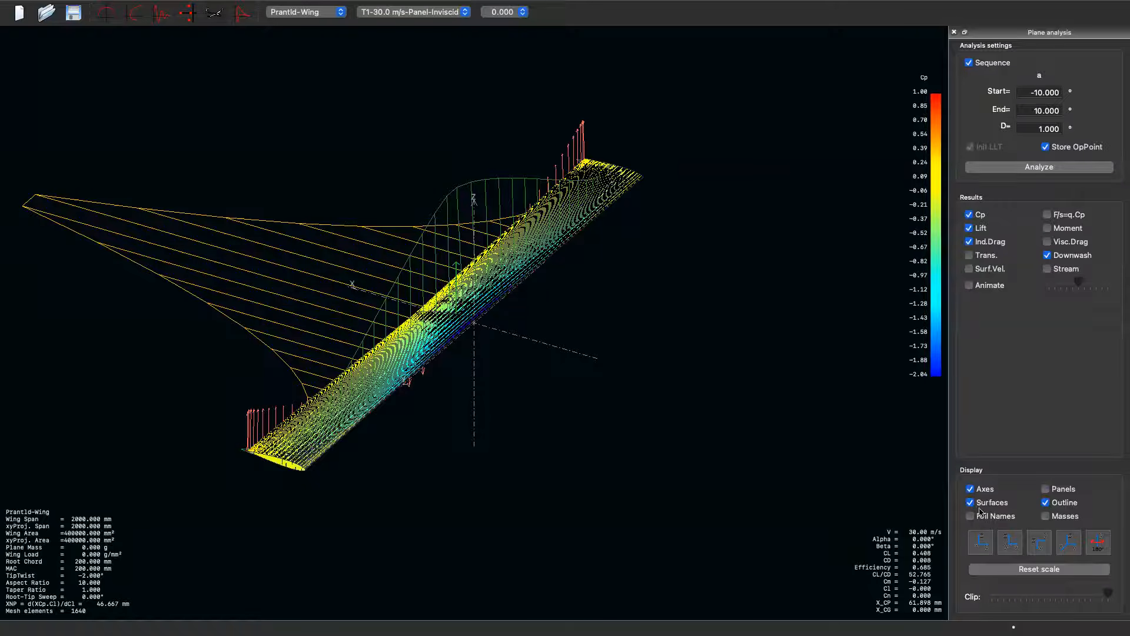
click(978, 503)
Hide the lift, induced drag and downwash overlays to examine only the Cp distribution on the wing.
click(978, 229)
click(980, 245)
click(1047, 255)
scroll(486, 333, up, 3)
scroll(474, 337, down, 4)
scroll(254, 288, up, 3)
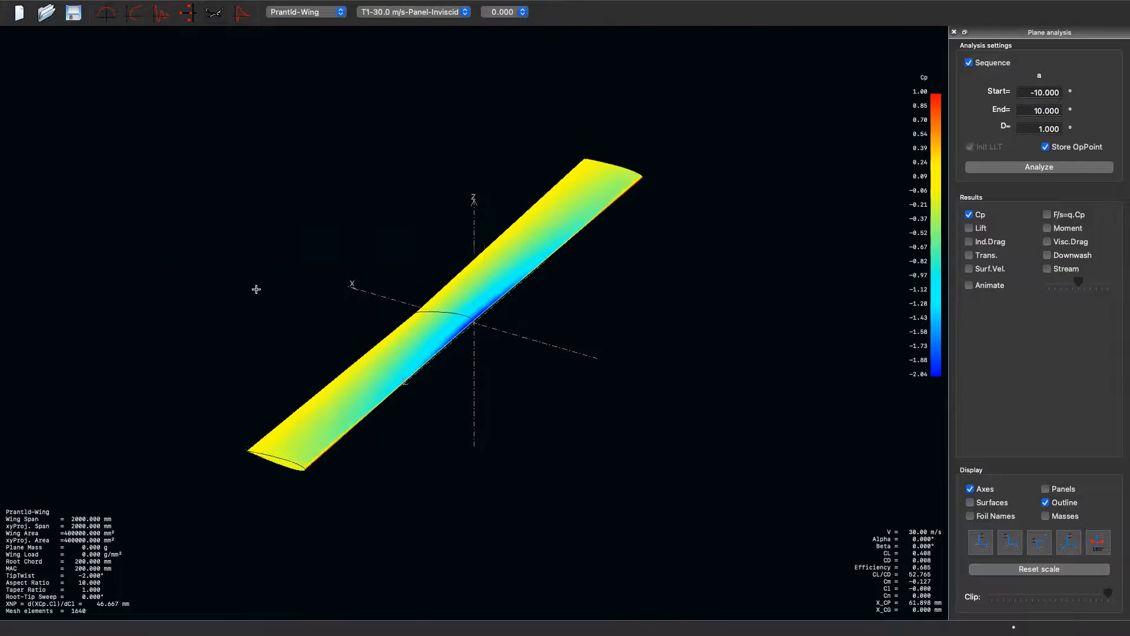
Animate the wing's Cp distribution through the operating points, and stop the animation after viewing it.
drag(388, 326, 412, 327)
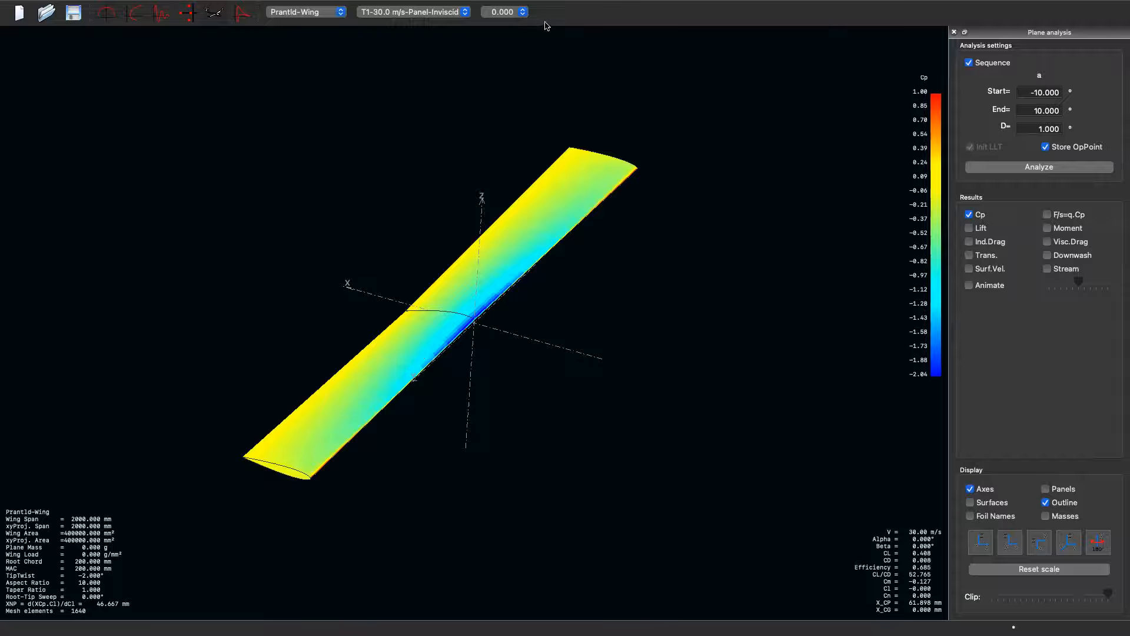
click(969, 285)
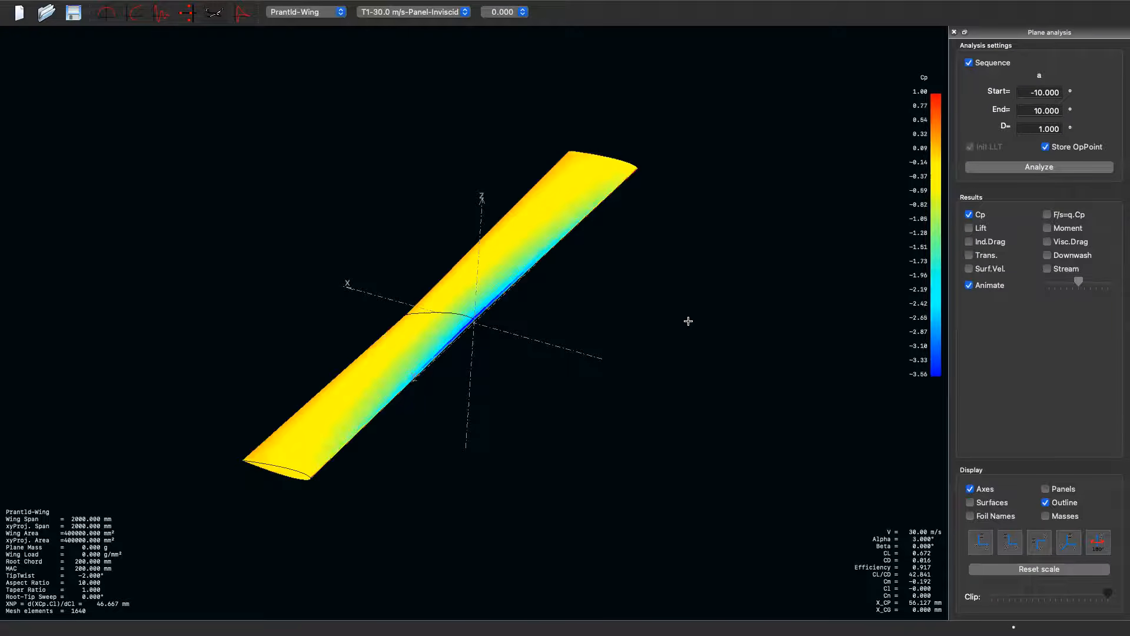
click(990, 287)
Display lift, induced drag and downwash on the wing and animate them through the operating points, stopping after review.
click(971, 228)
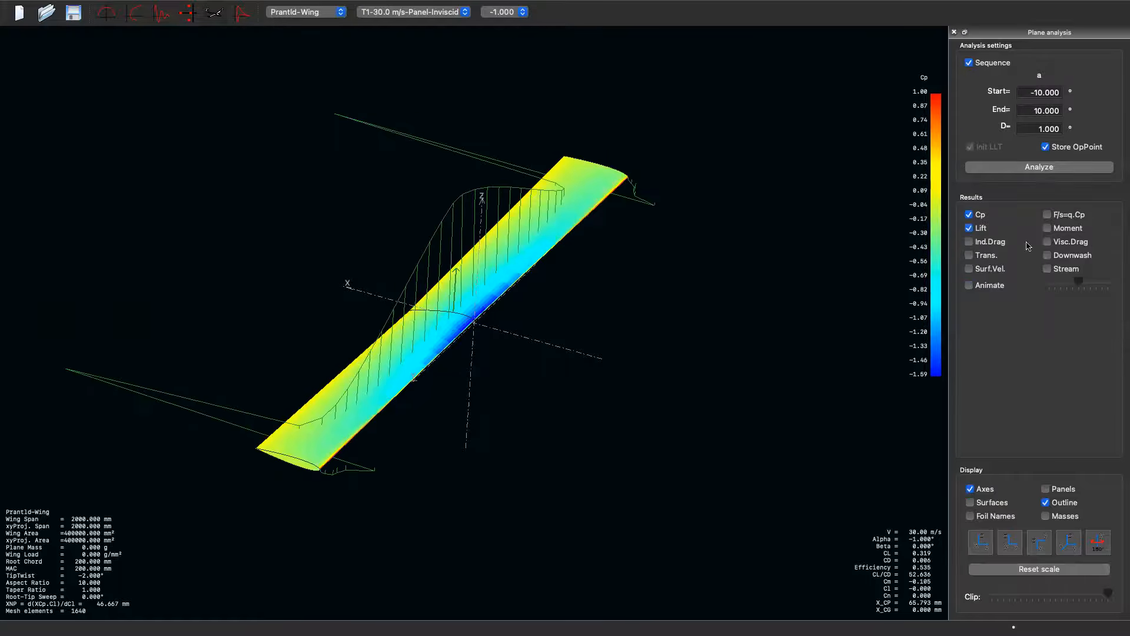
click(985, 243)
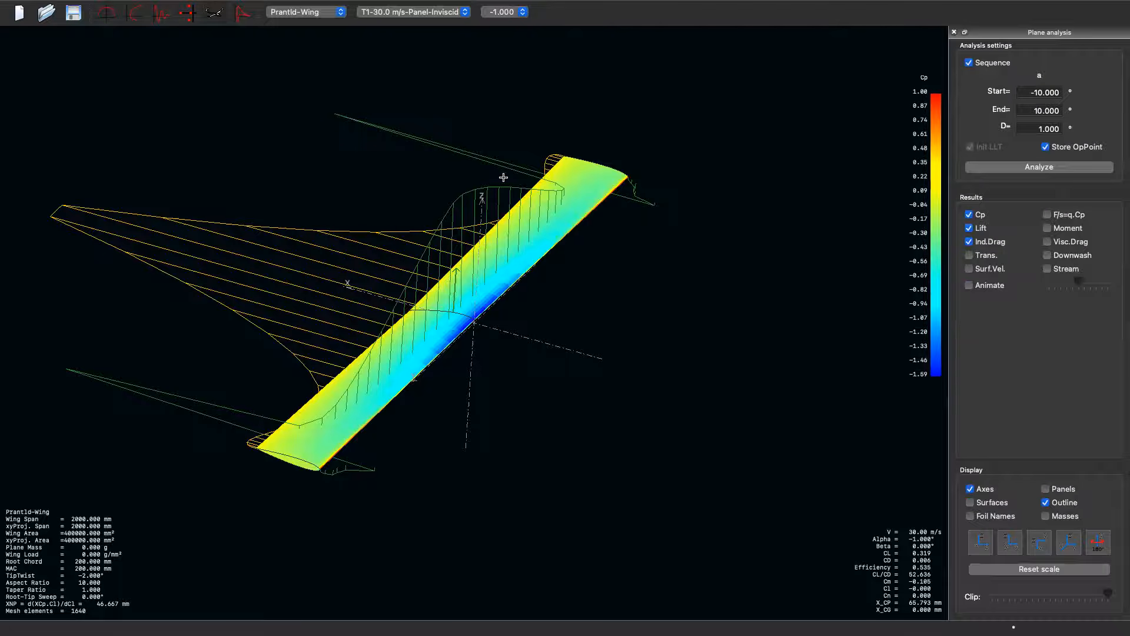
click(1065, 257)
drag(613, 408, 556, 374)
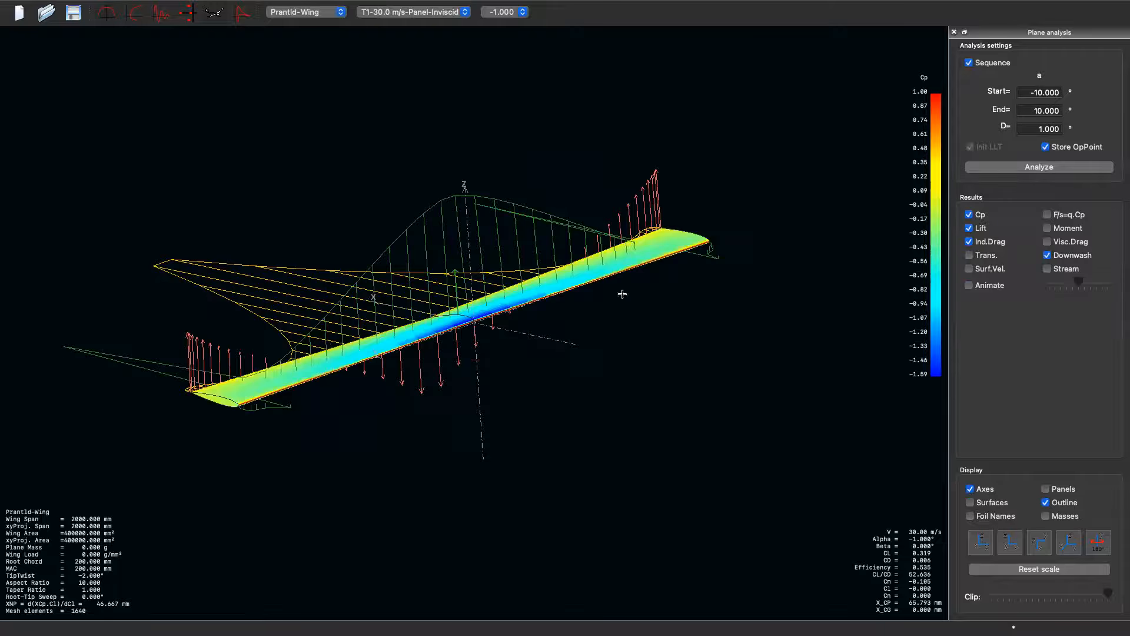
click(980, 290)
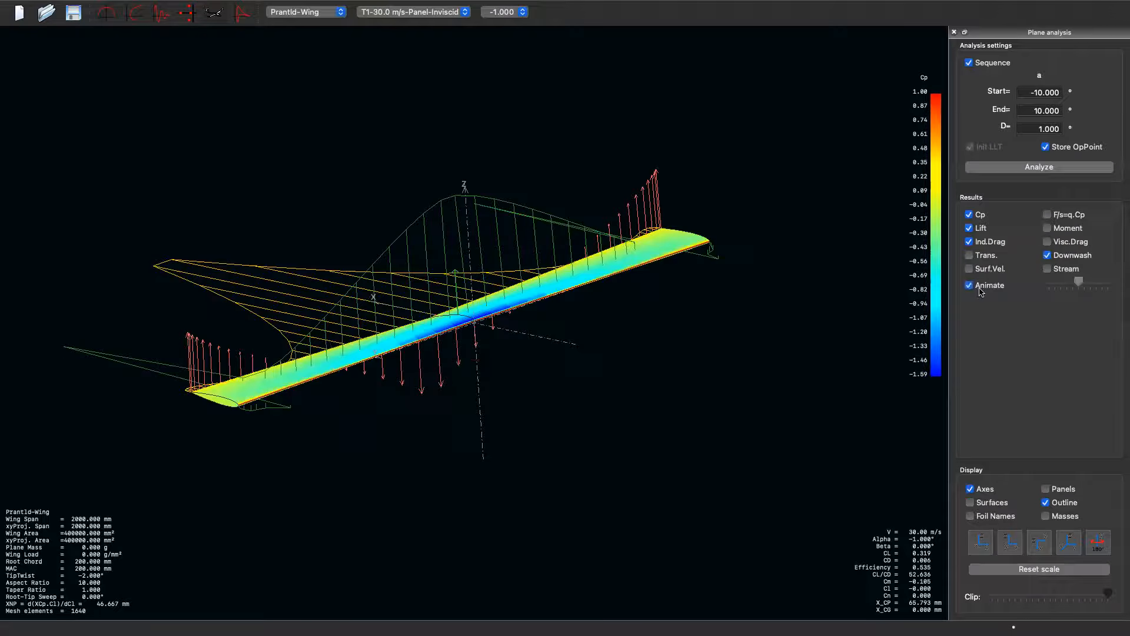
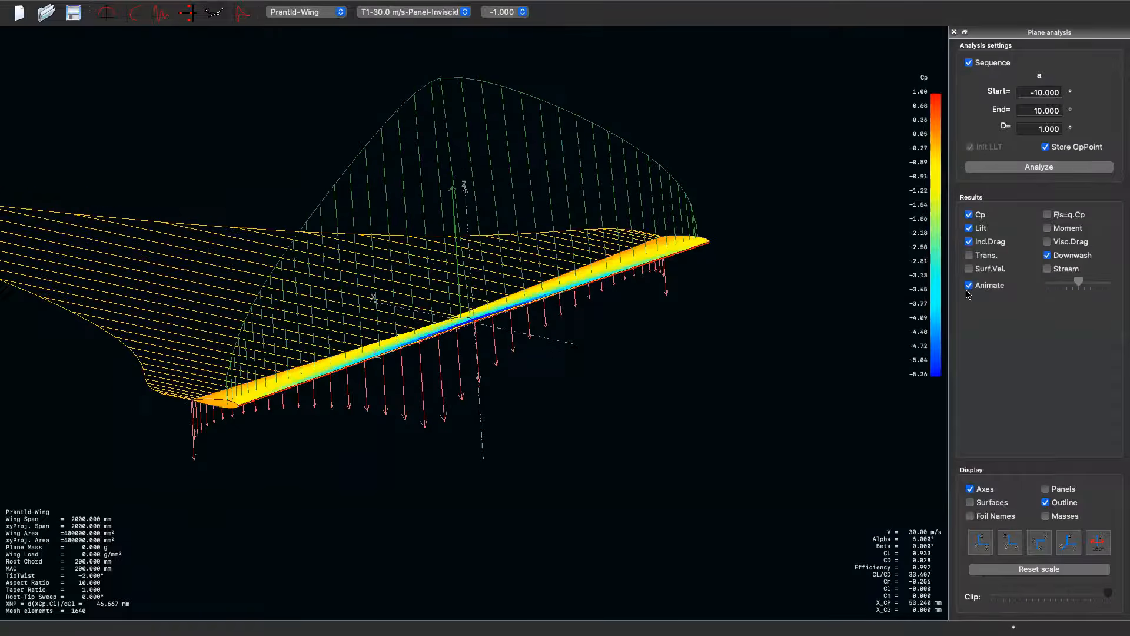
click(985, 287)
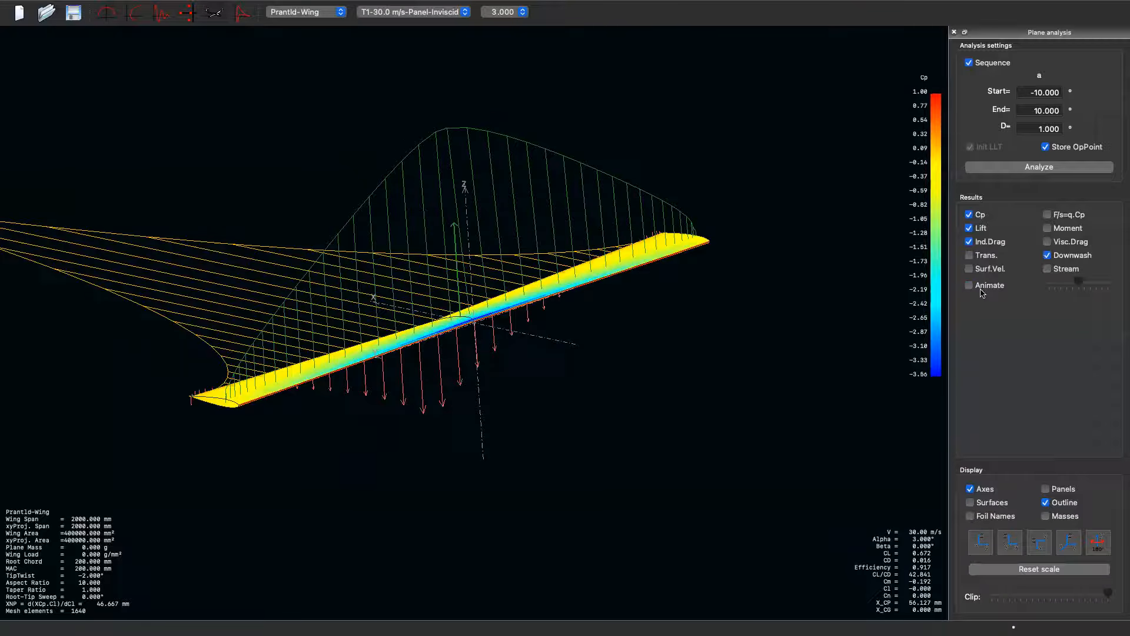
Select the 0° operating point and display the streamlines behind the wing.
click(497, 13)
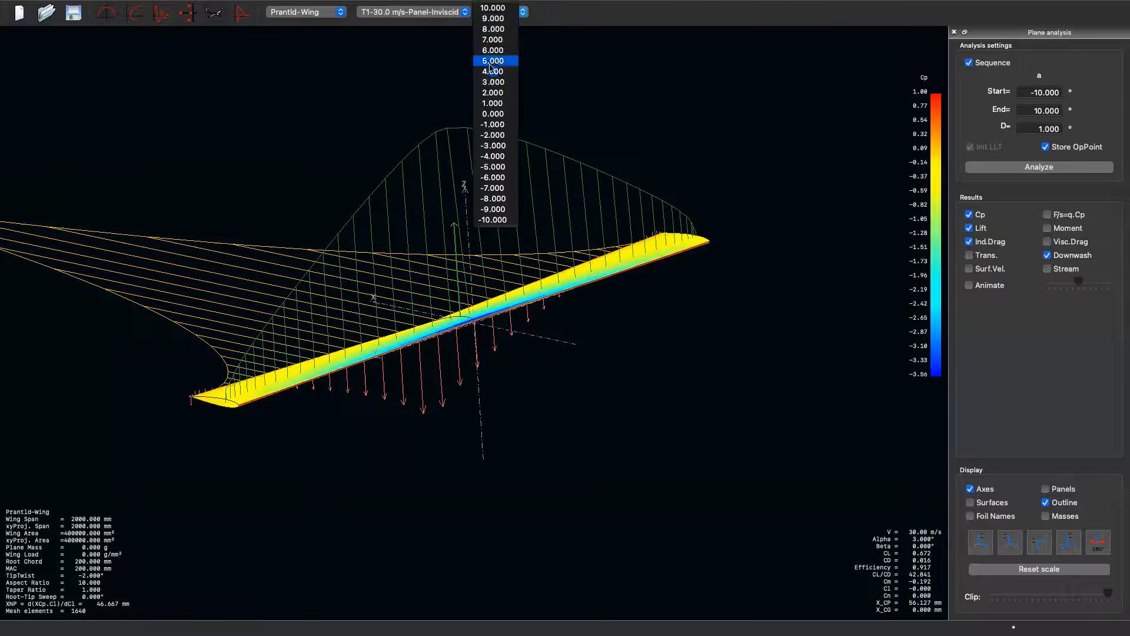
click(494, 113)
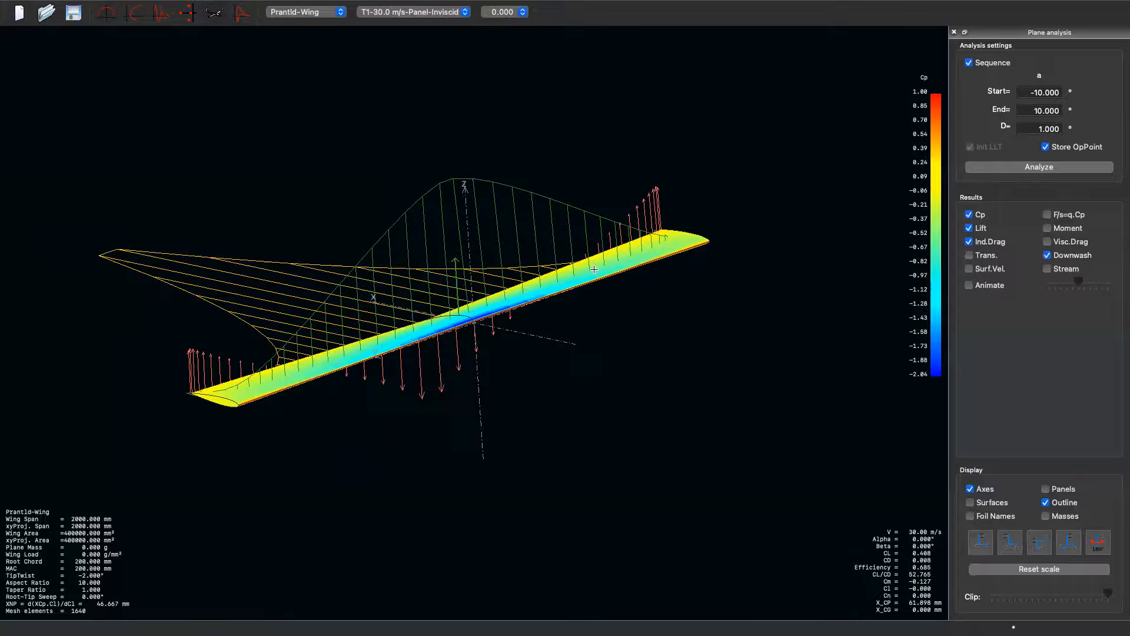
click(1063, 272)
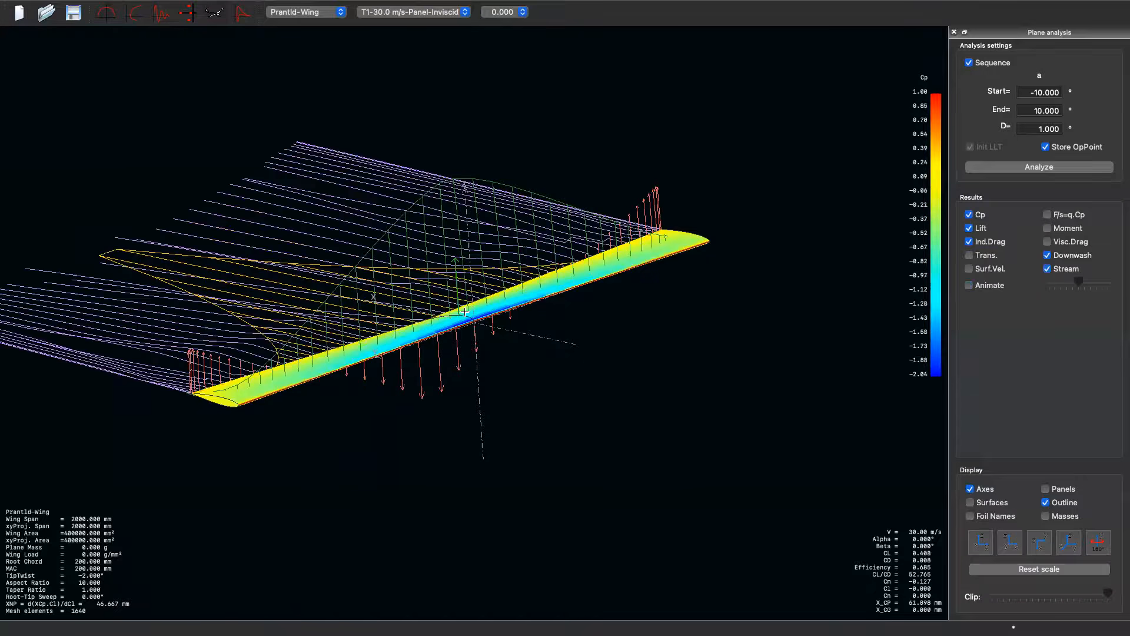
View the wing along its longitudinal X axis, and hide the induced drag and lift overlays.
drag(456, 280, 577, 276)
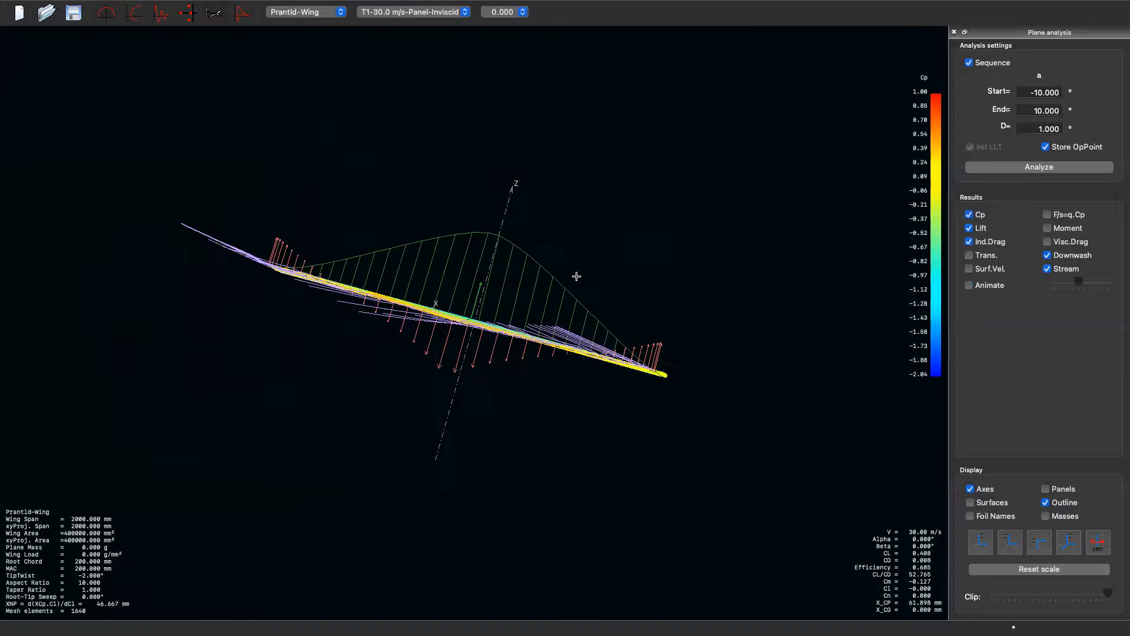
click(1002, 546)
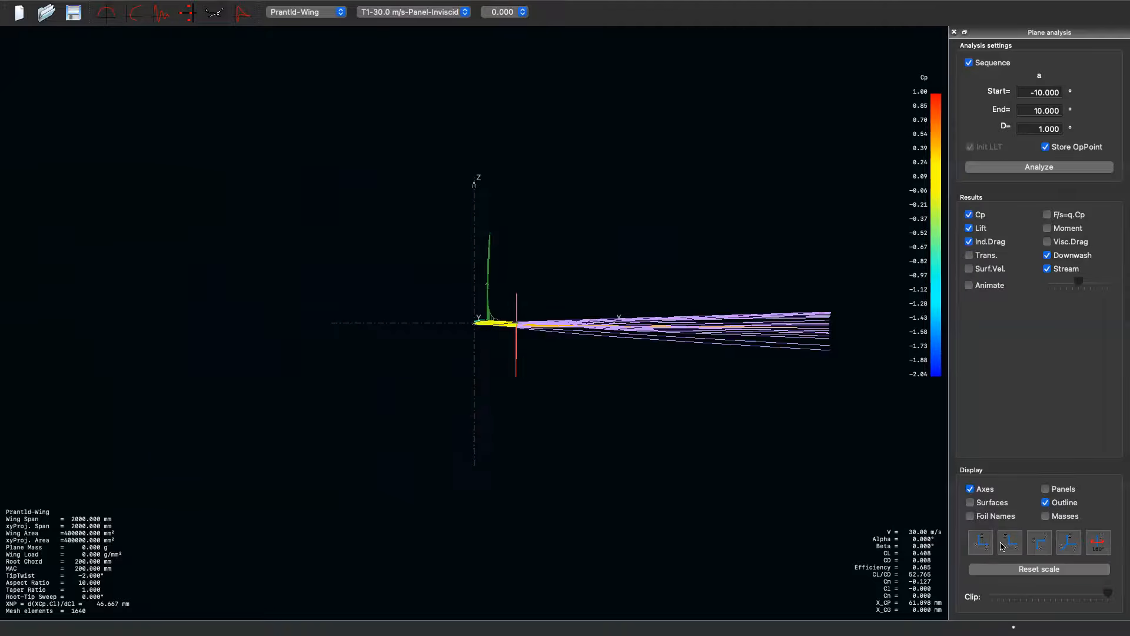
click(989, 545)
scroll(490, 334, up, 2)
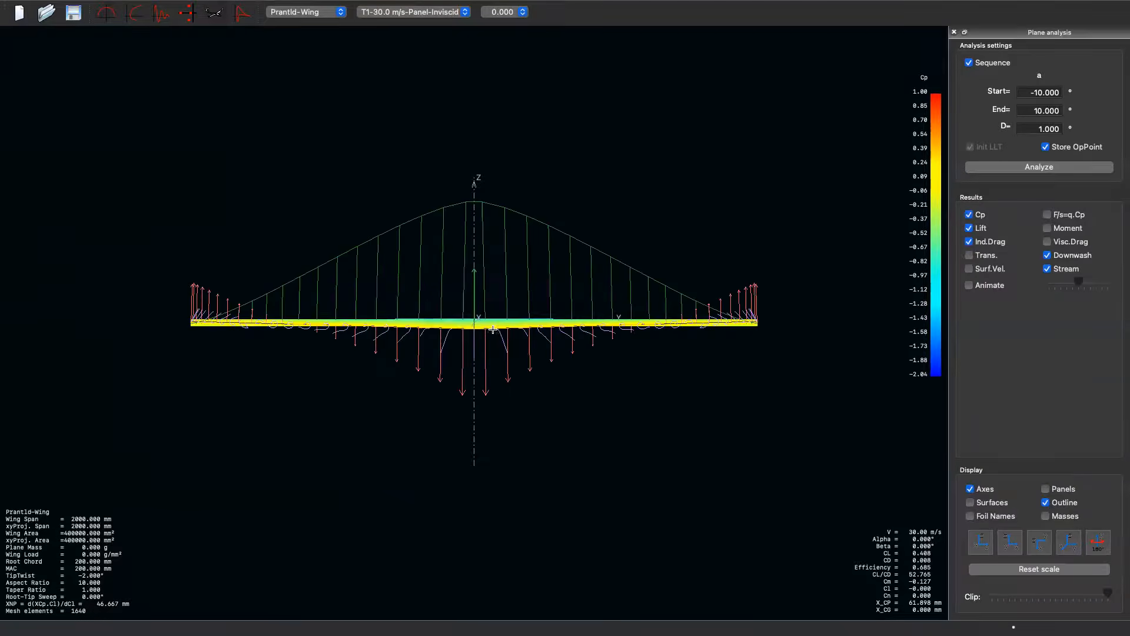
scroll(241, 326, up, 1)
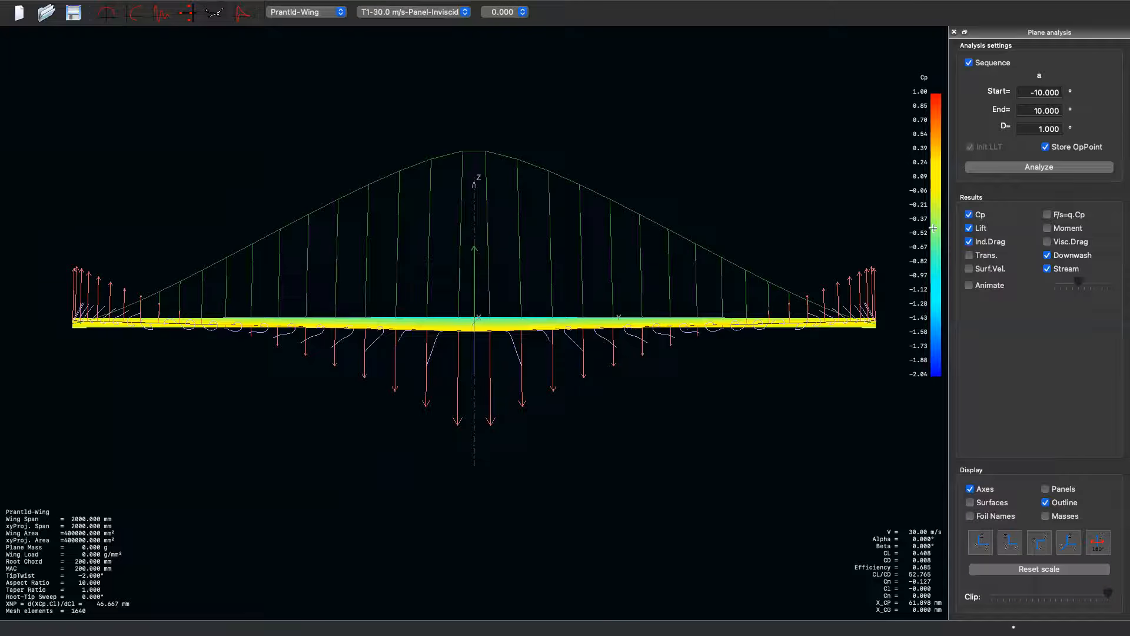
click(968, 241)
click(969, 228)
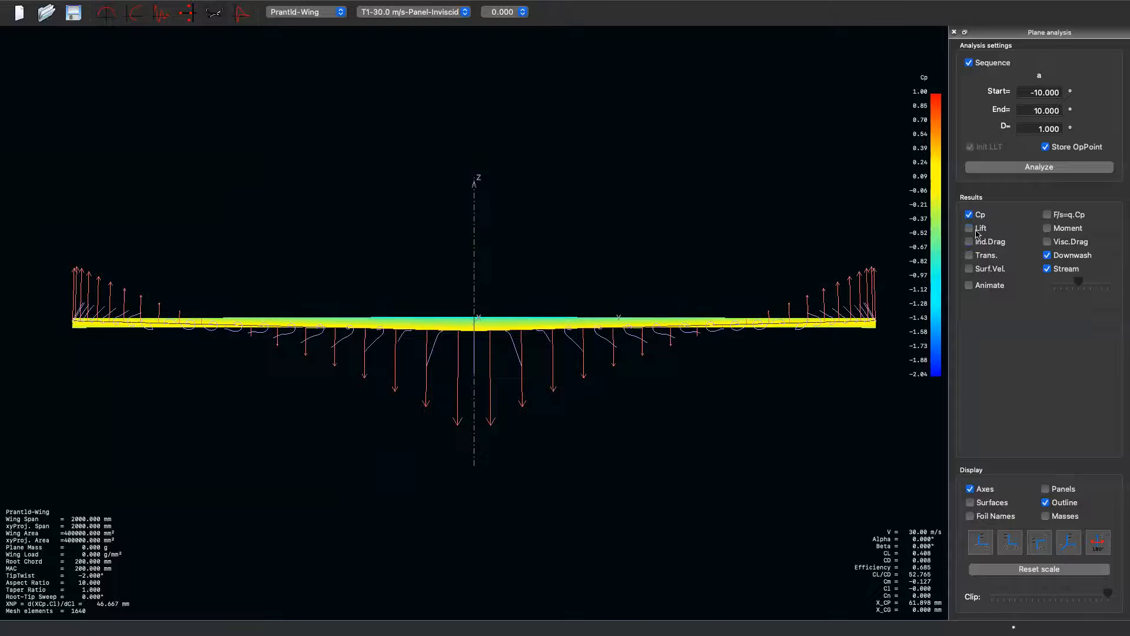
Examine the downwash arrows and streamlines along the span at 0°, comparing the wing root, tip and side profile.
click(1061, 258)
click(1061, 259)
scroll(769, 339, up, 1)
scroll(807, 334, down, 3)
scroll(807, 335, up, 3)
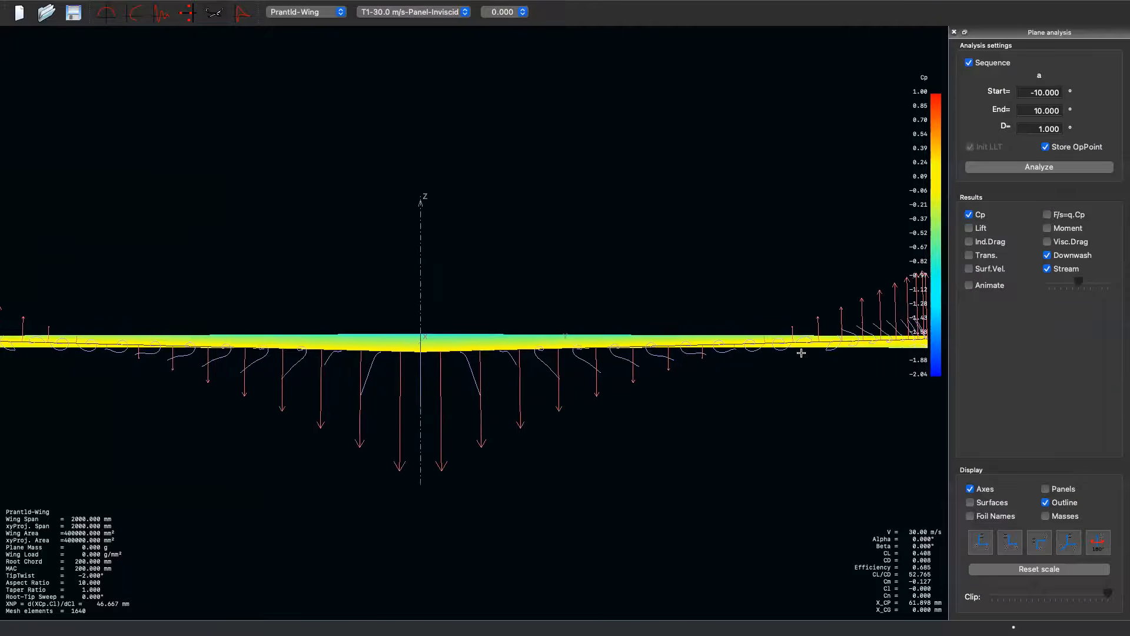
drag(853, 367, 688, 362)
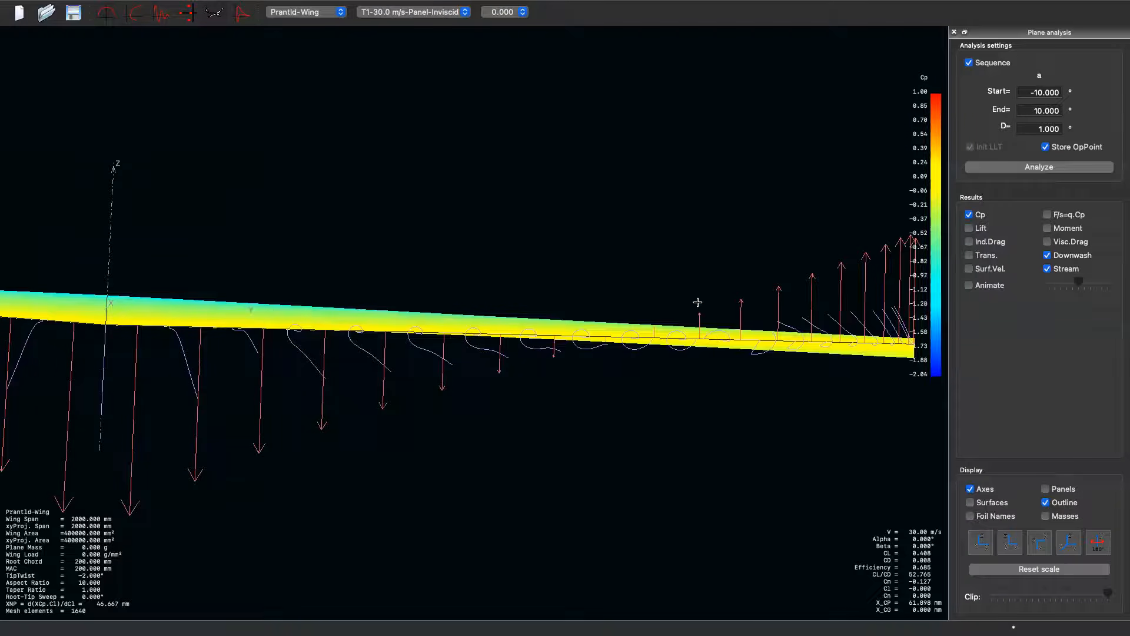
scroll(682, 368, down, 2)
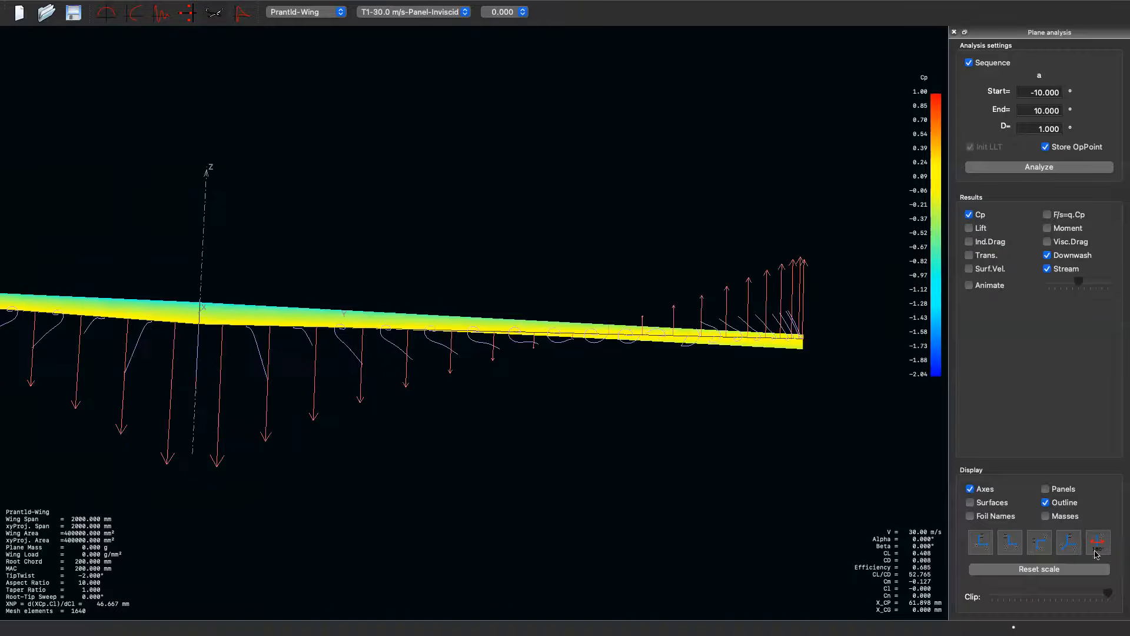
click(1037, 545)
click(1010, 544)
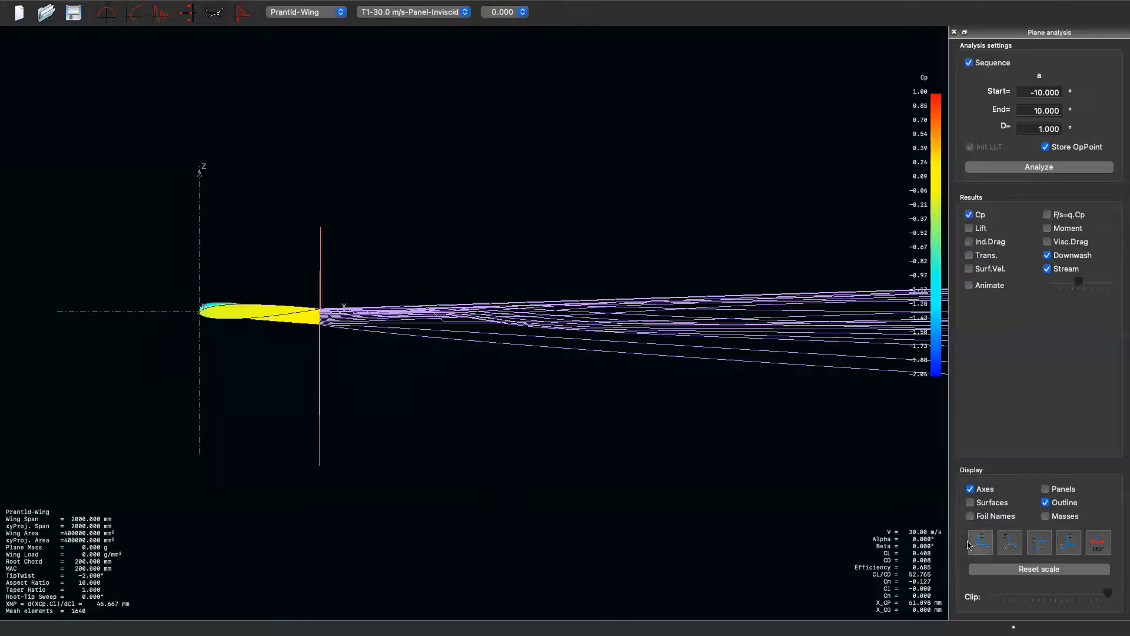
click(980, 542)
scroll(504, 323, down, 5)
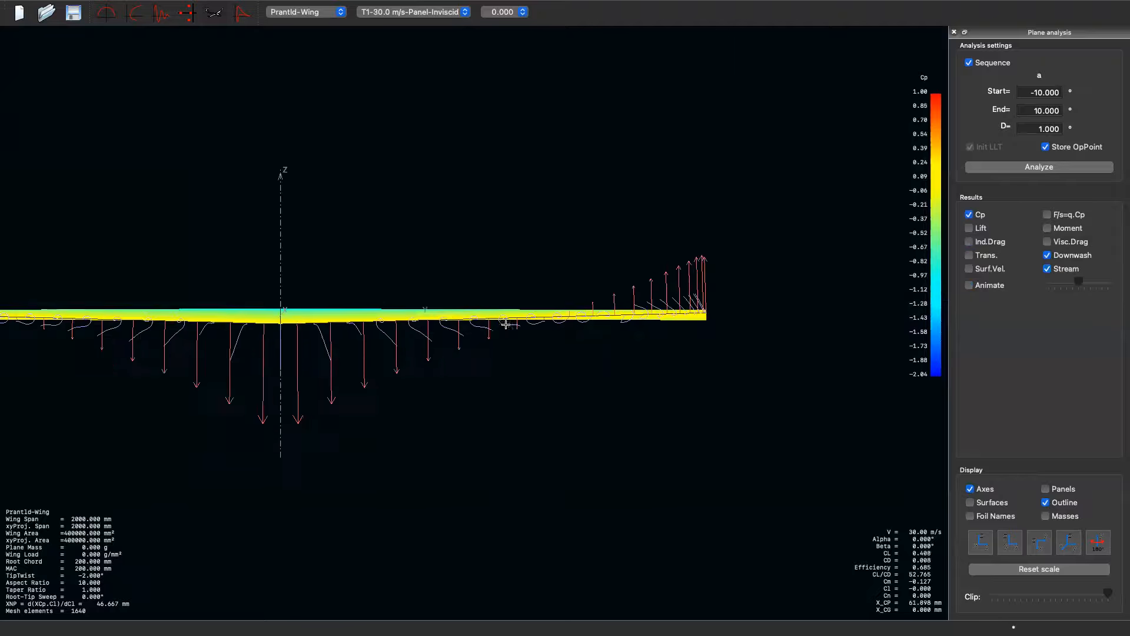
drag(411, 269, 480, 265)
scroll(505, 323, up, 6)
scroll(417, 309, down, 3)
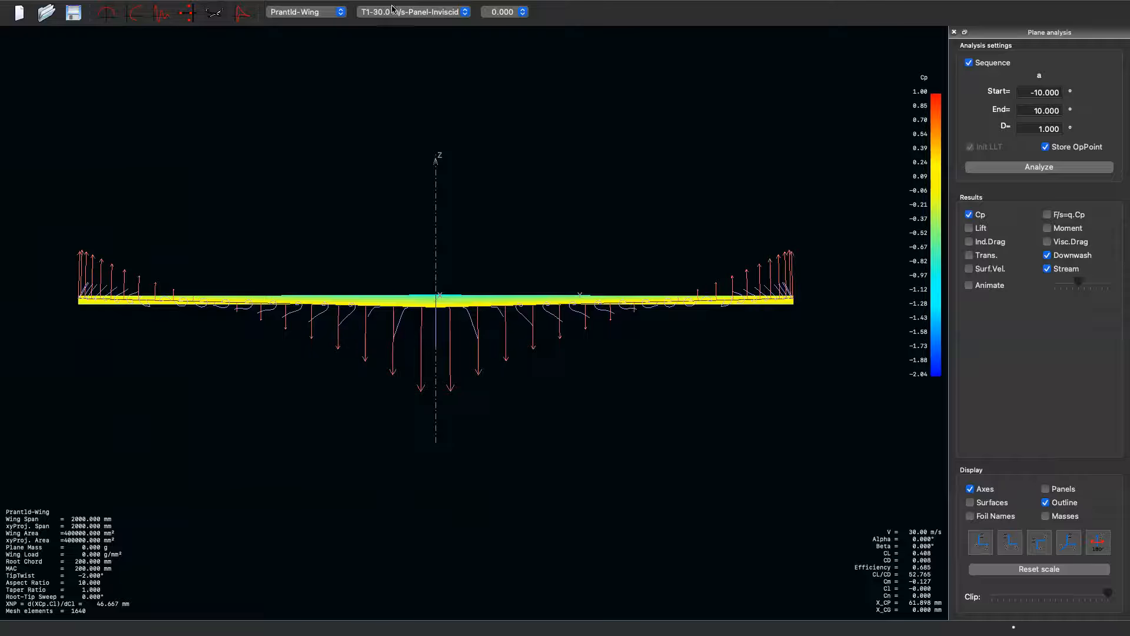
Animate downwash and streamlines through the operating points, and return to the 0° operating point in an isometric view.
click(993, 289)
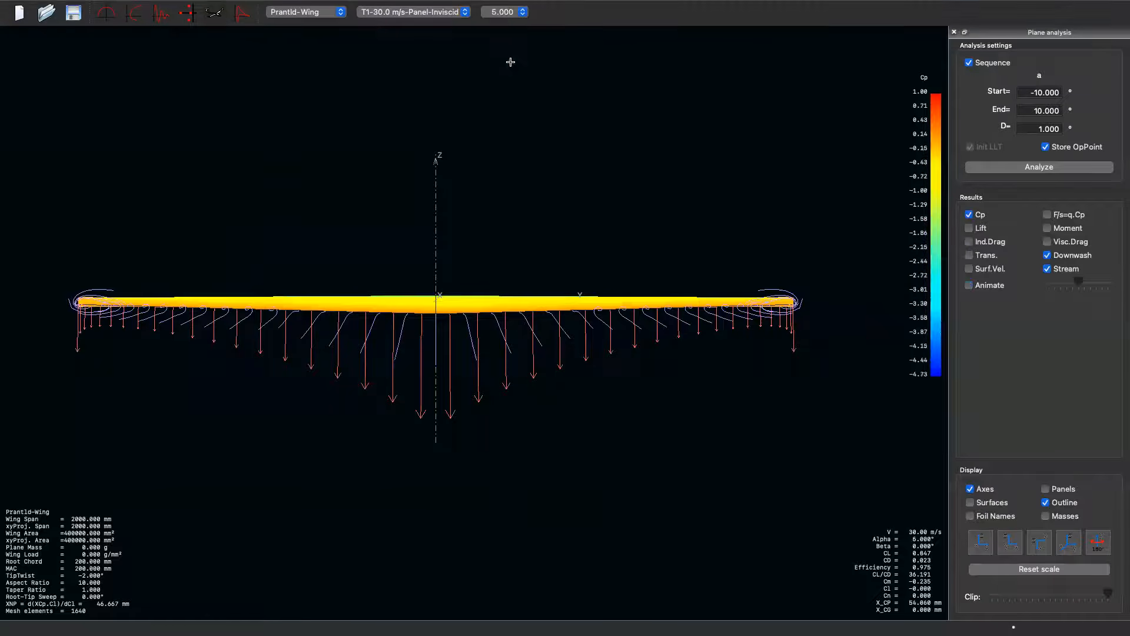
click(506, 13)
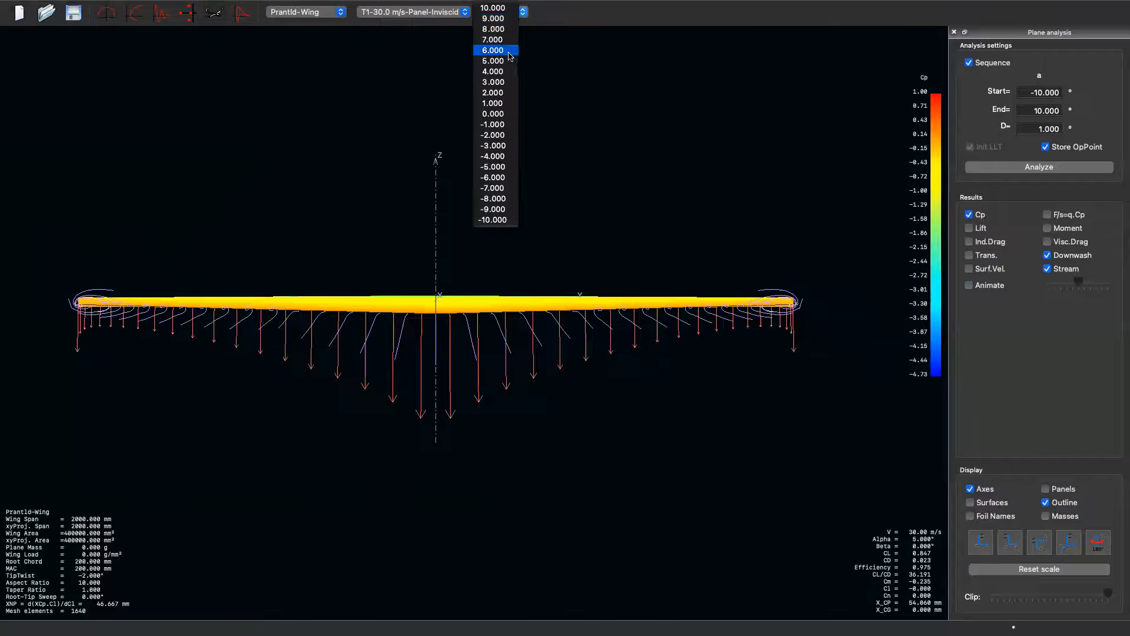
click(496, 121)
click(1066, 547)
scroll(330, 258, down, 5)
drag(330, 259, 387, 427)
scroll(406, 295, up, 2)
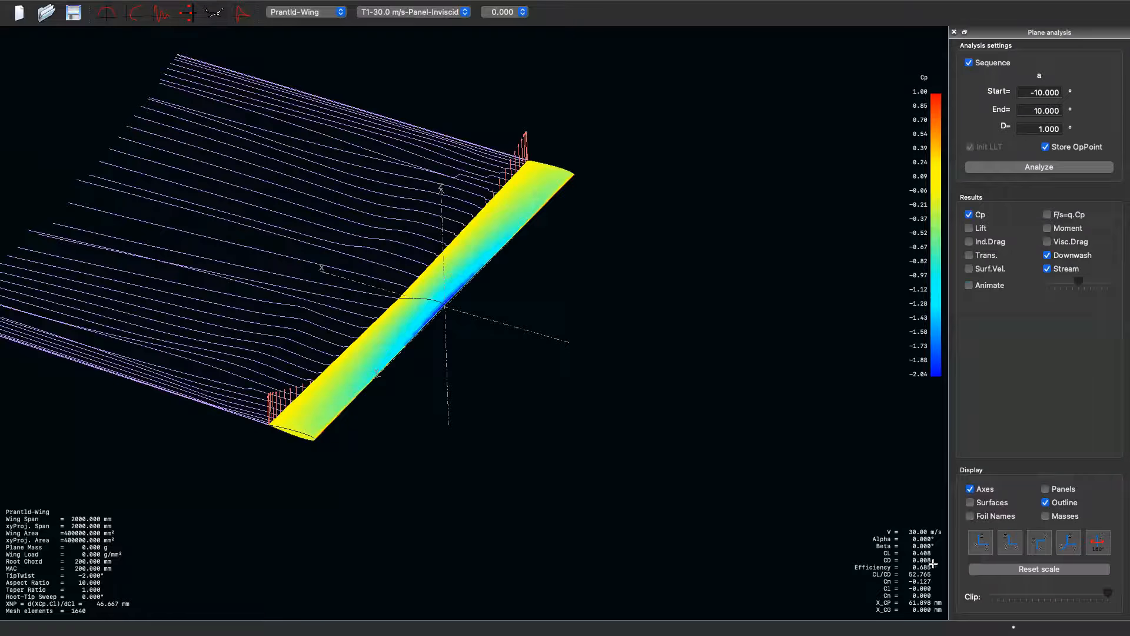
scroll(926, 559, up, 1)
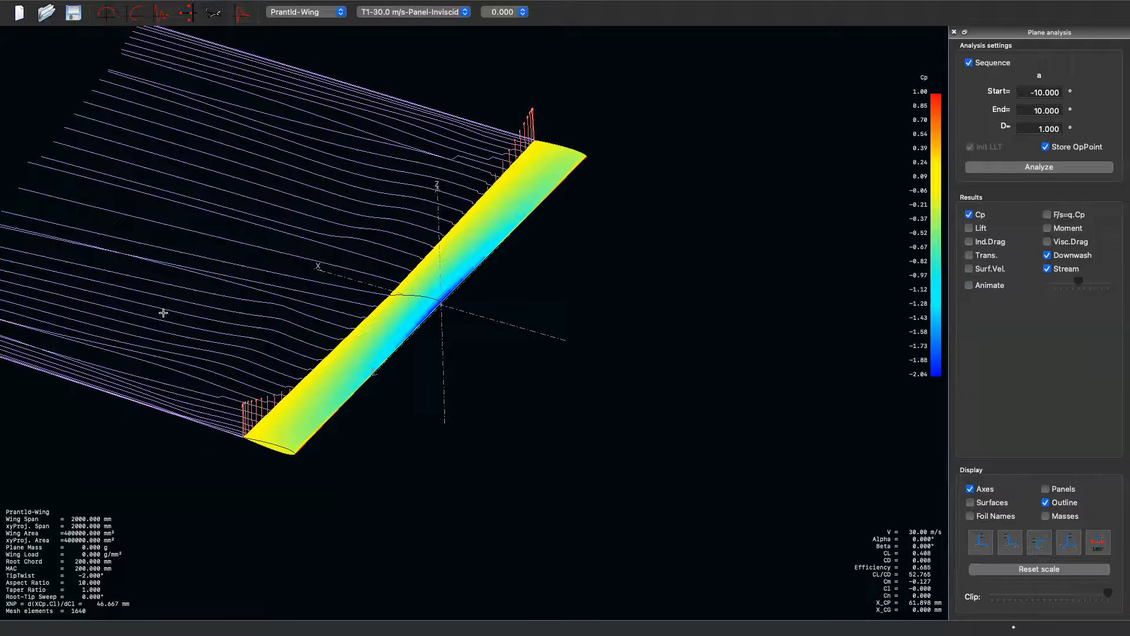
Compare the streamlines and downwash at higher angles of attack, including 9°, and select the 8° operating point.
click(497, 12)
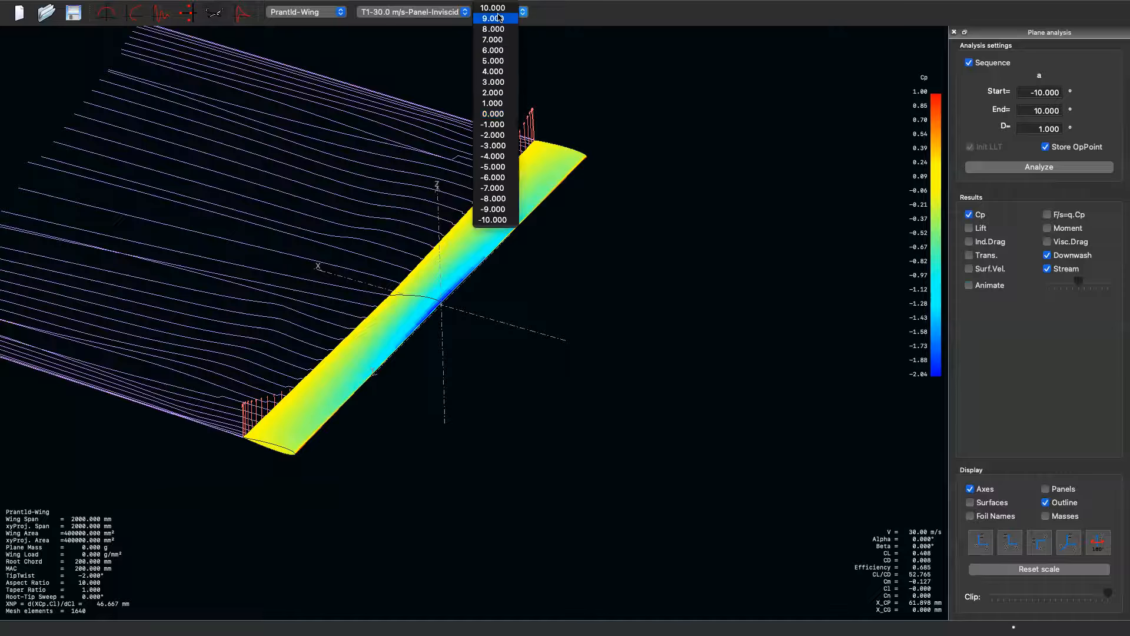
click(494, 20)
drag(402, 175, 237, 425)
click(503, 20)
click(499, 67)
click(513, 14)
click(501, 33)
drag(221, 381, 517, 311)
drag(275, 372, 559, 335)
scroll(558, 335, down, 6)
scroll(729, 374, down, 2)
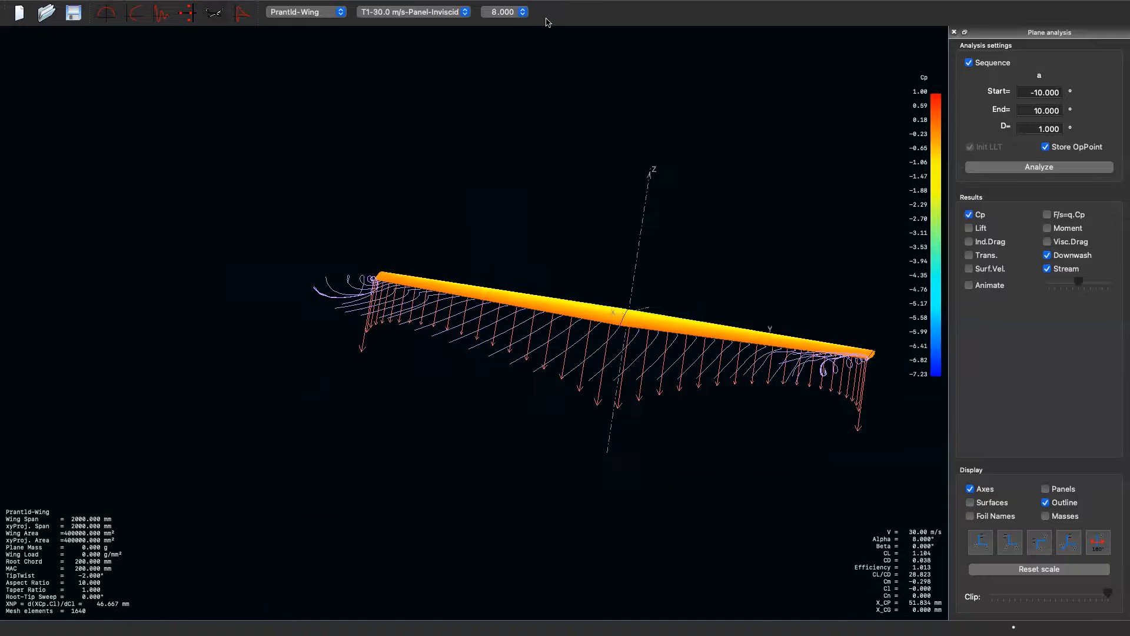
Examine the 8° streamlines behind the wing tips and mid-span together with the downwash and Cp from several angles.
drag(673, 271, 517, 242)
drag(637, 315, 568, 262)
scroll(390, 307, up, 1)
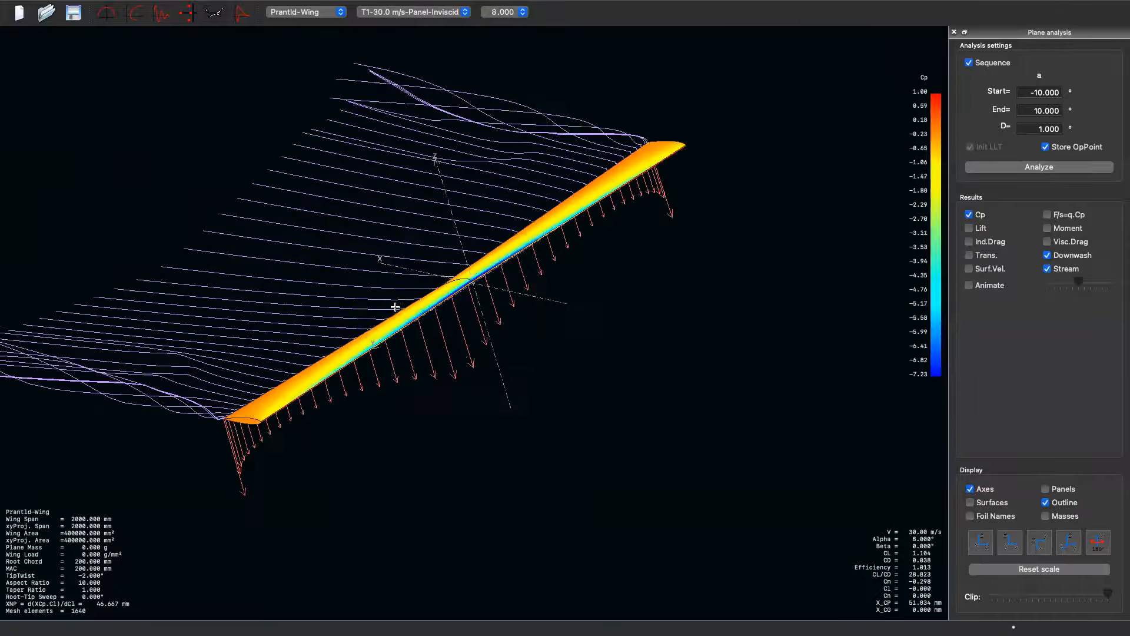
scroll(452, 302, up, 1)
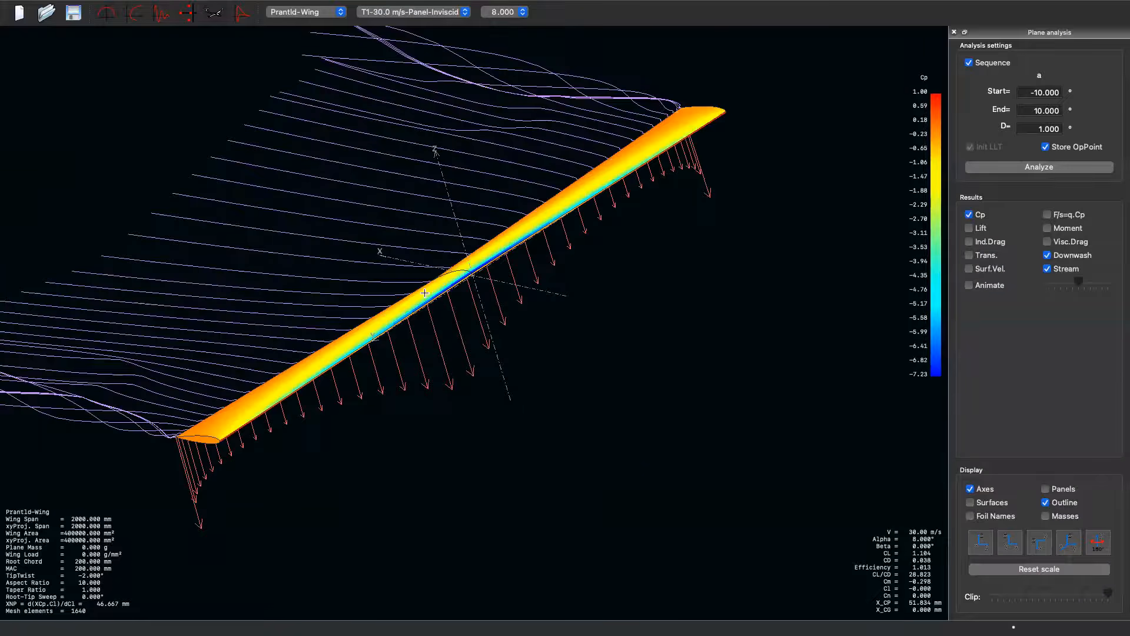
drag(485, 273, 444, 321)
scroll(396, 344, down, 3)
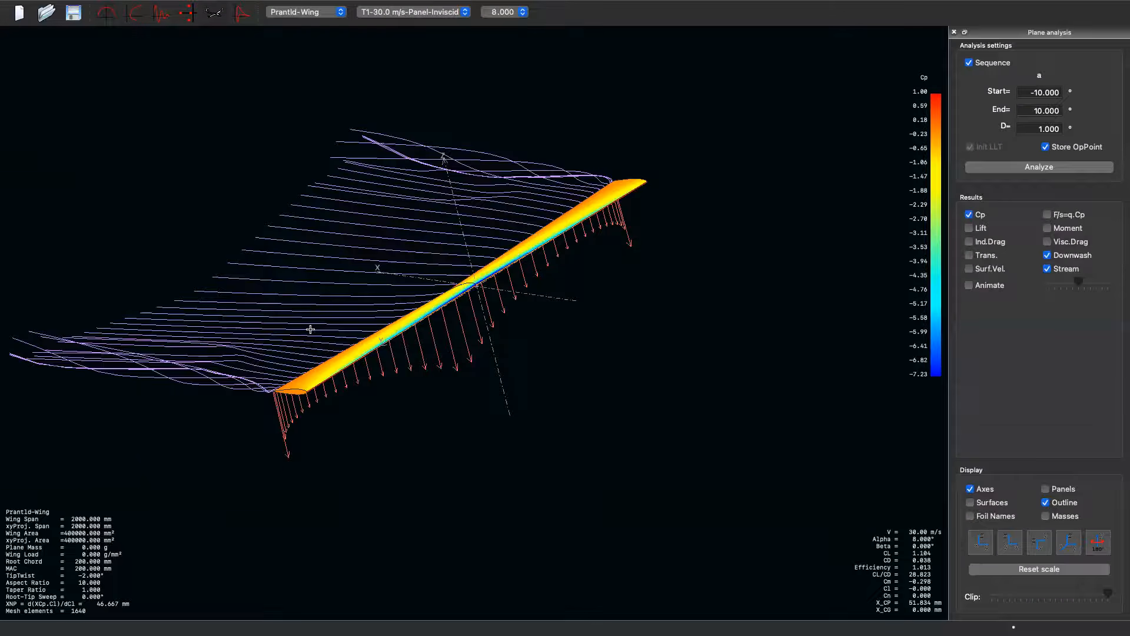
drag(429, 314, 466, 286)
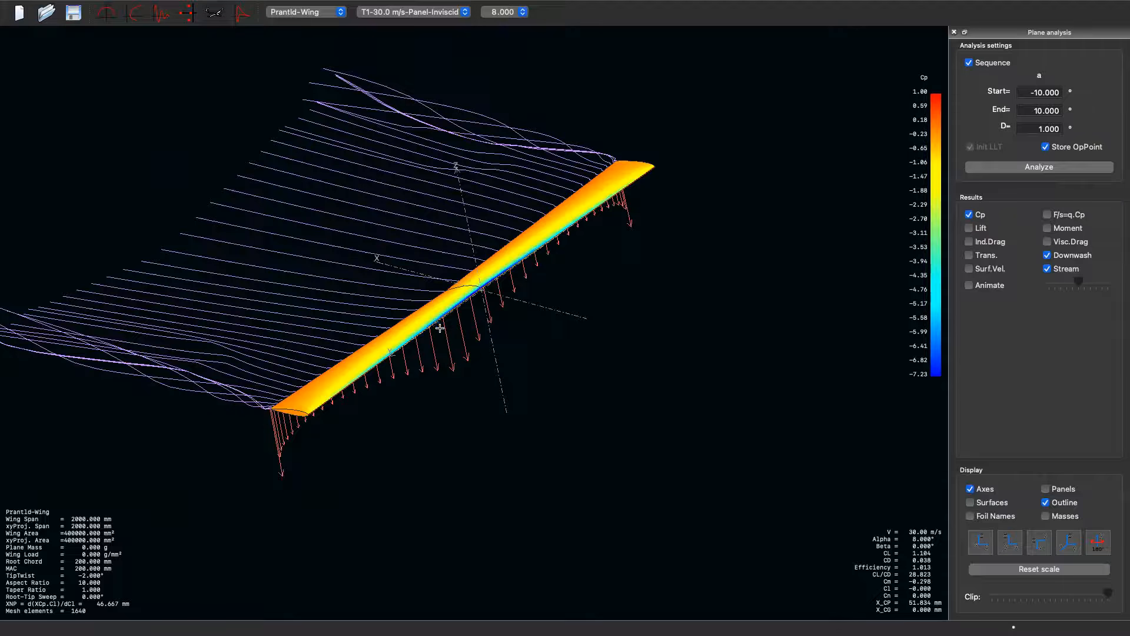
drag(383, 247, 360, 379)
scroll(466, 309, down, 2)
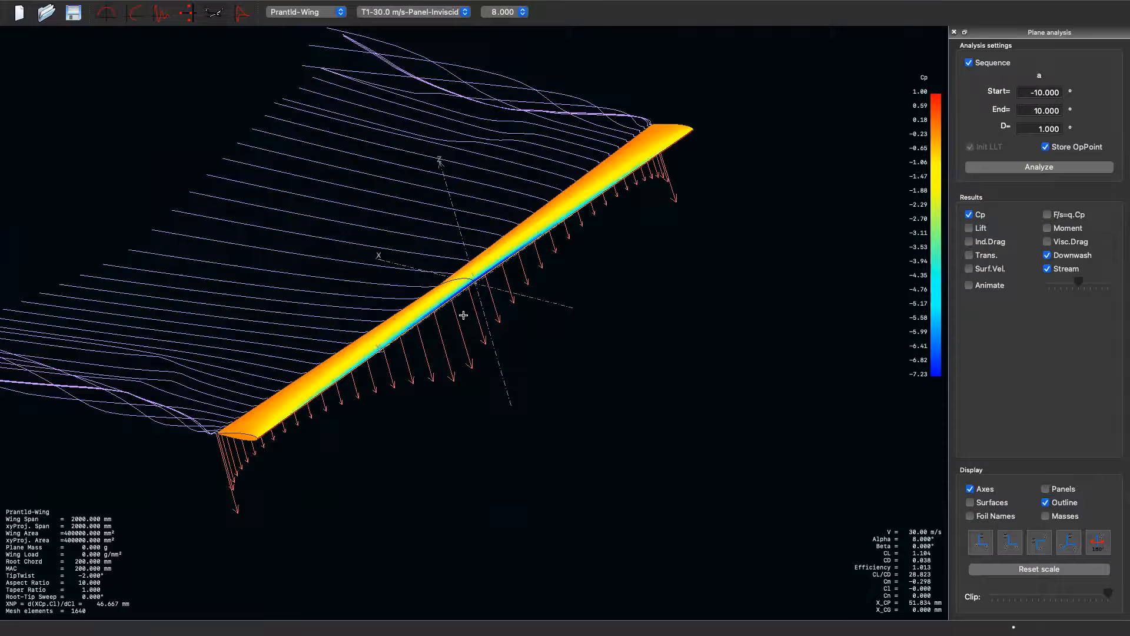
drag(513, 267, 679, 345)
scroll(474, 341, down, 2)
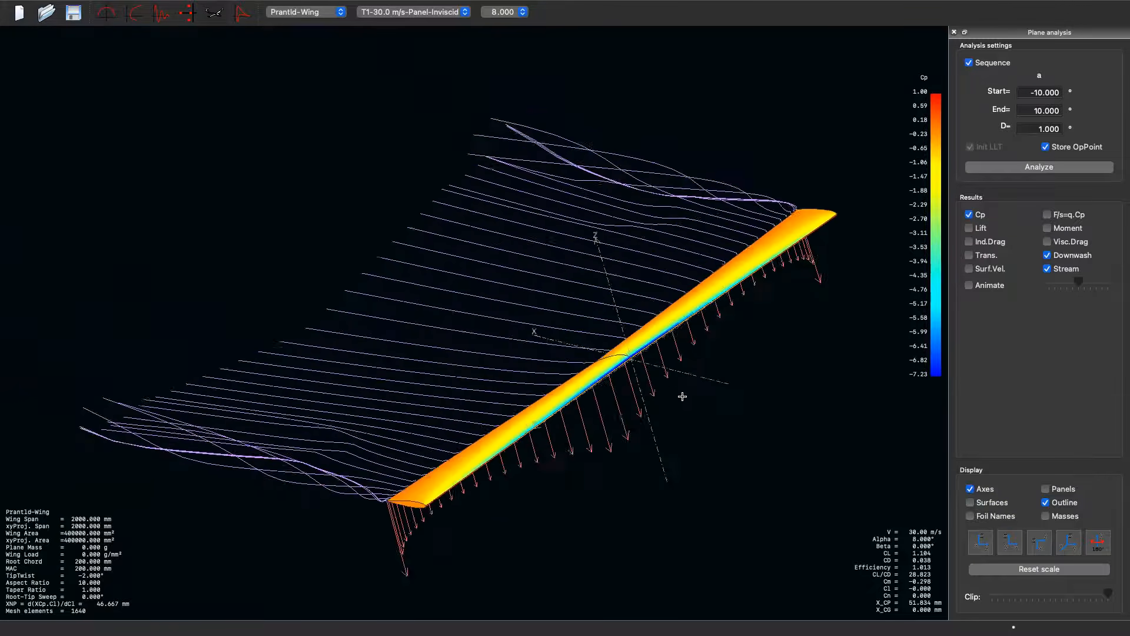
drag(547, 348, 595, 380)
scroll(580, 400, down, 2)
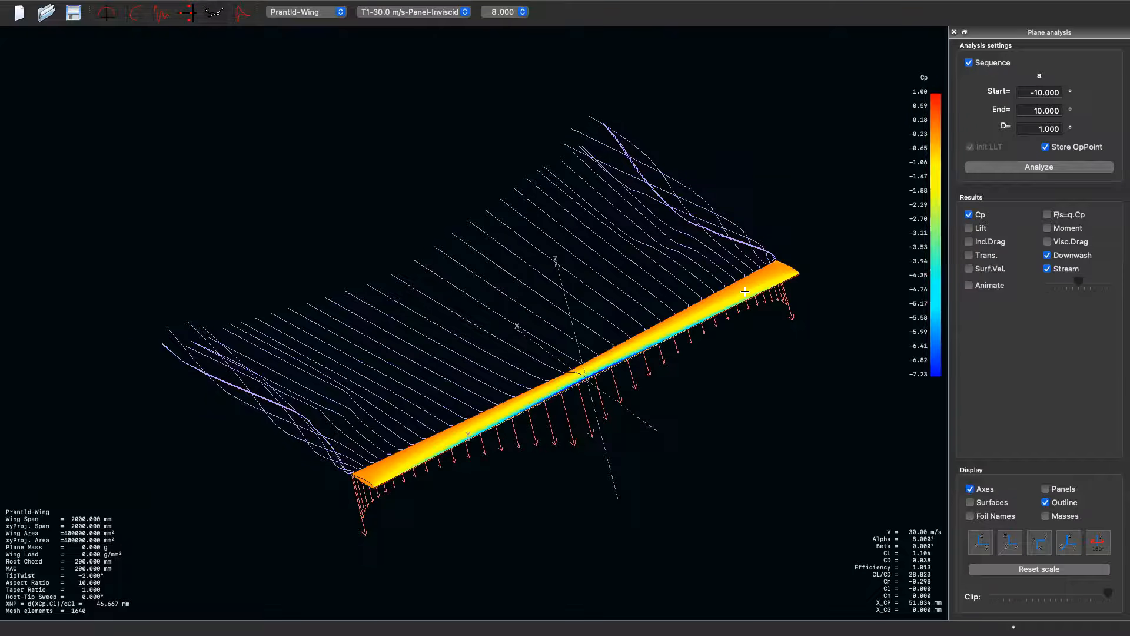
drag(554, 300, 467, 247)
scroll(442, 343, up, 2)
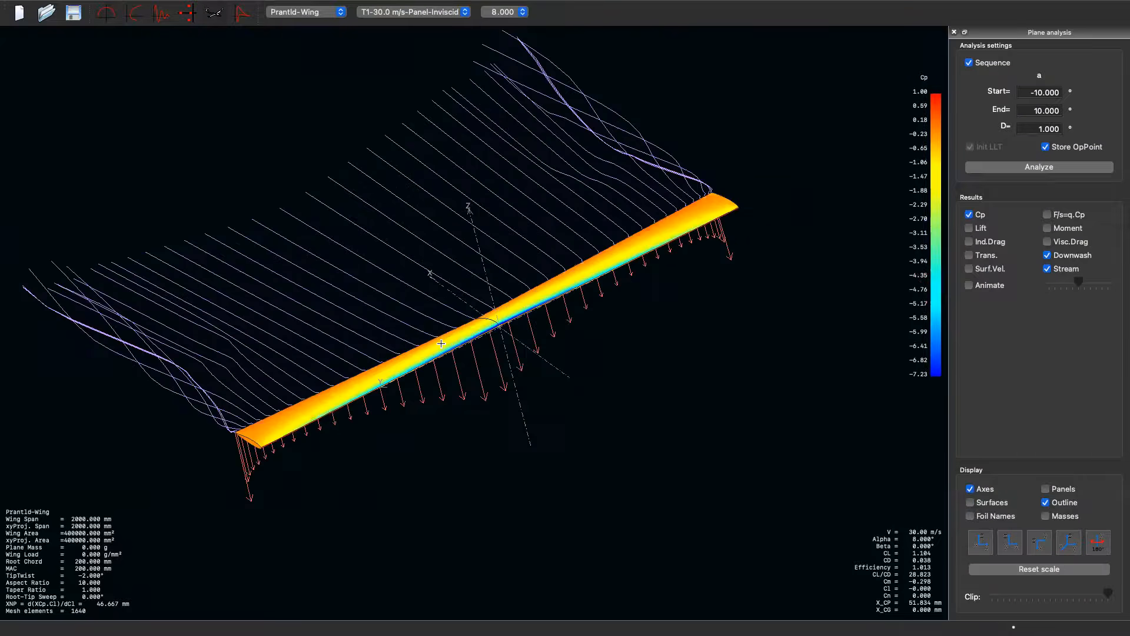
drag(465, 323, 448, 345)
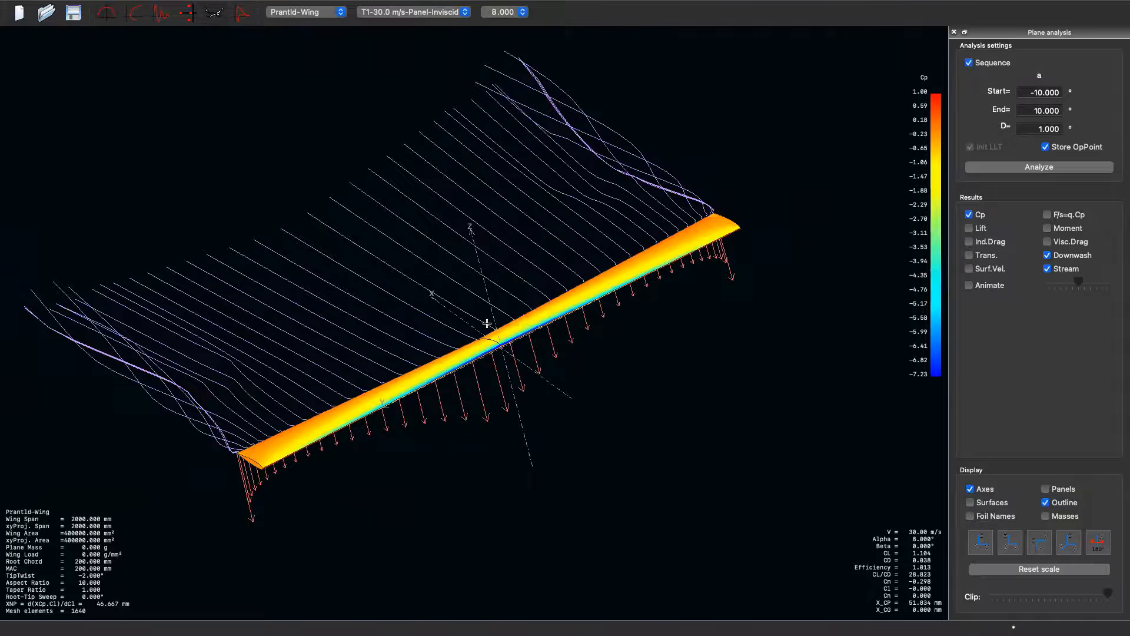
scroll(486, 323, up, 3)
scroll(462, 449, down, 4)
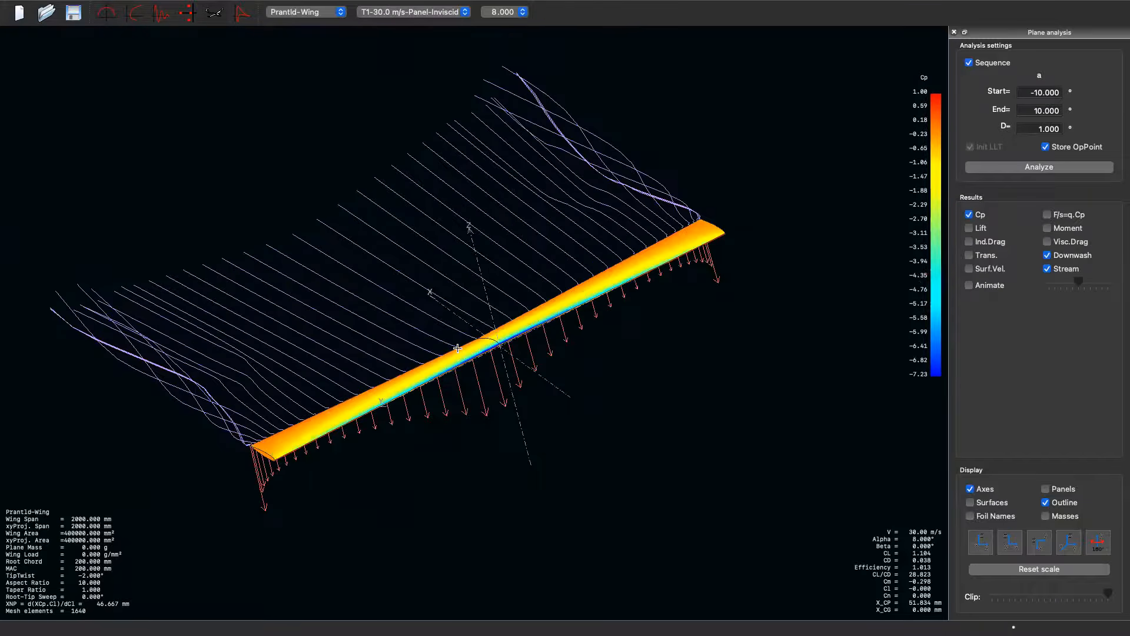
scroll(523, 415, down, 1)
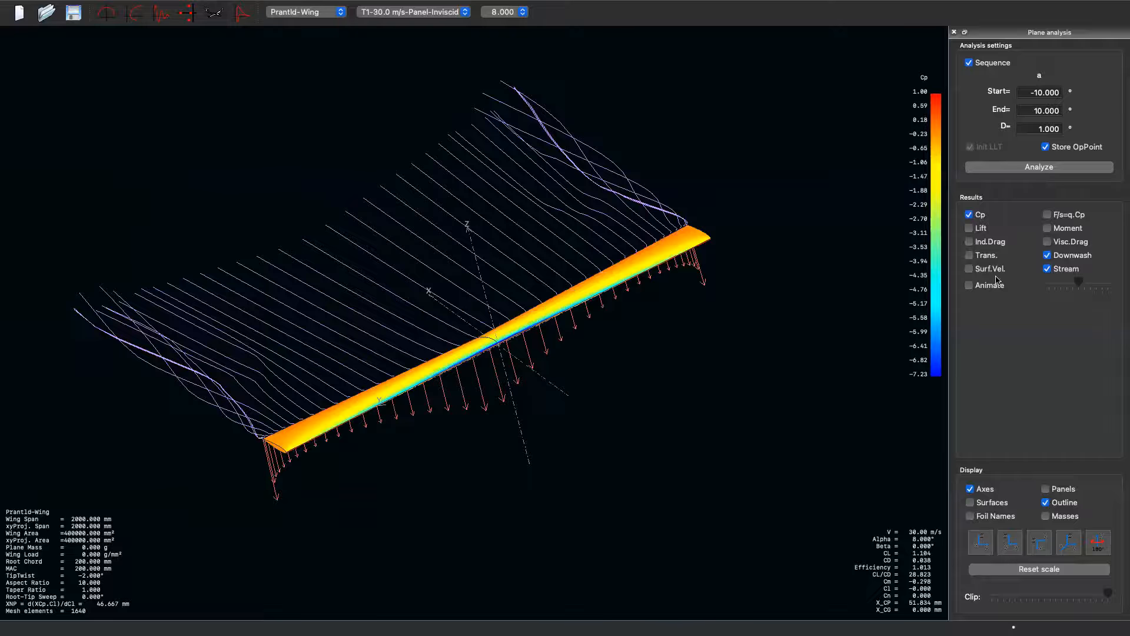
Display the lift and induced drag distributions on the wing at the 8° operating point.
click(968, 228)
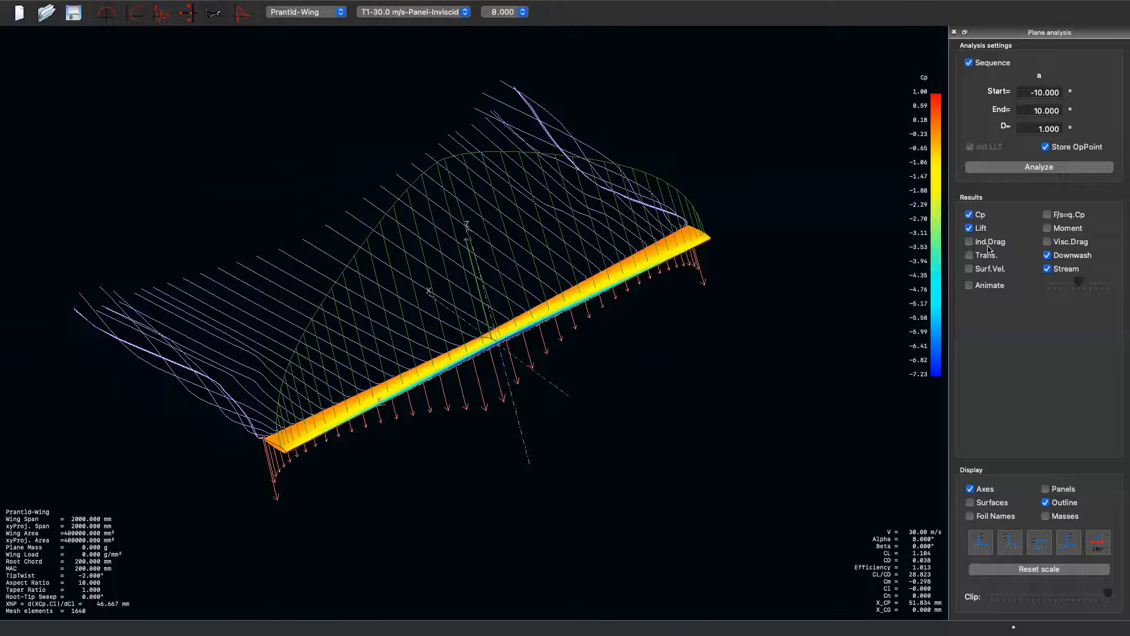
click(981, 244)
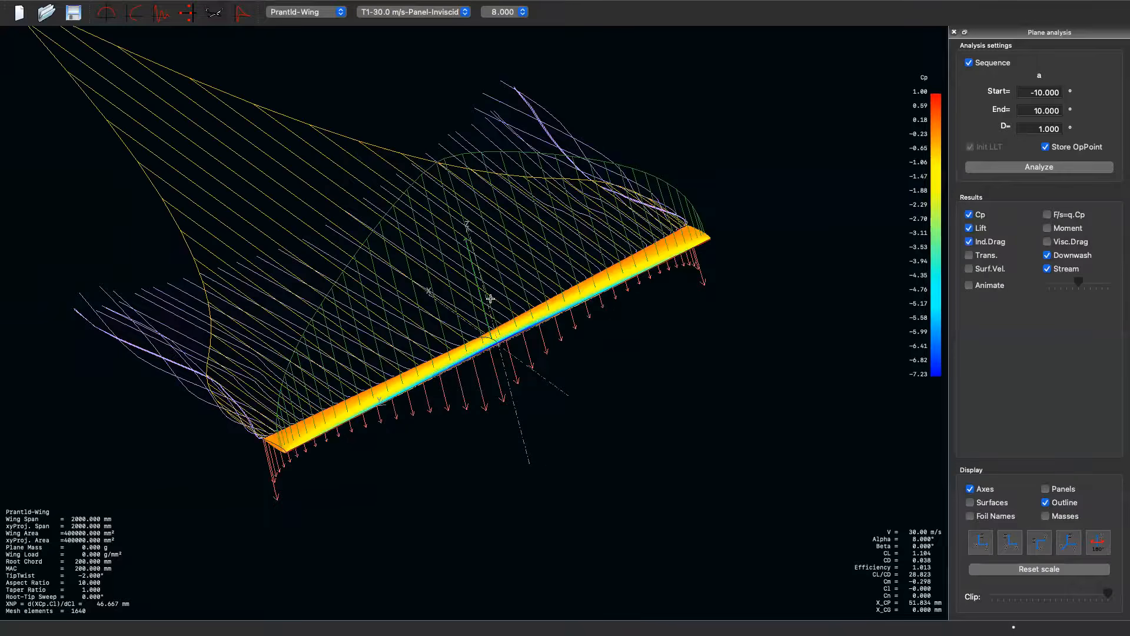
scroll(491, 298, down, 2)
drag(499, 303, 537, 375)
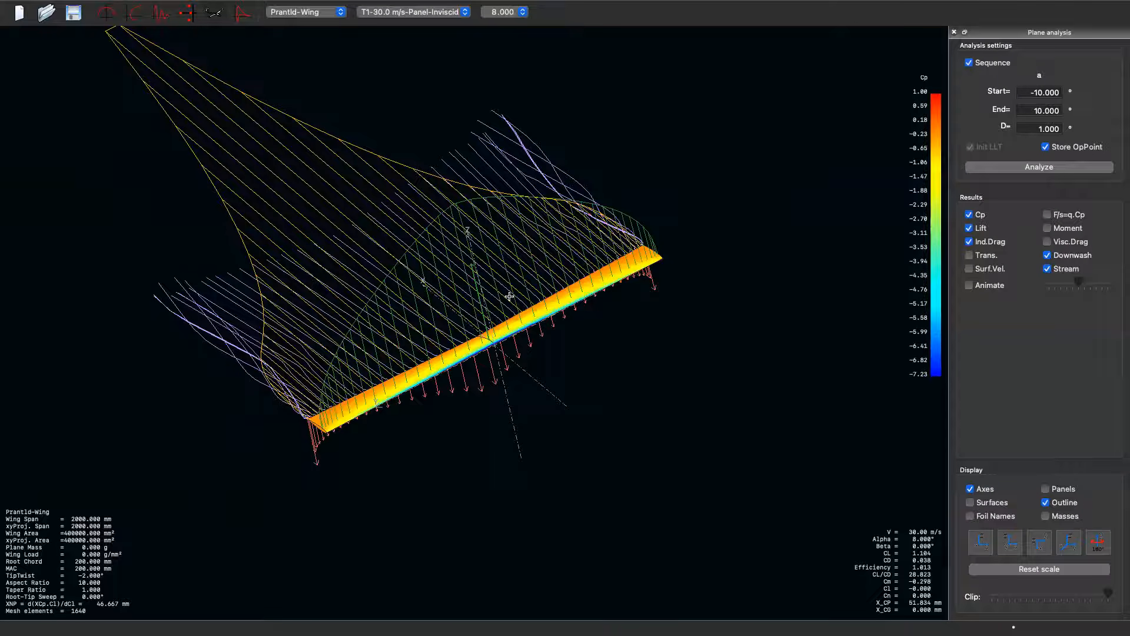
scroll(508, 307, up, 2)
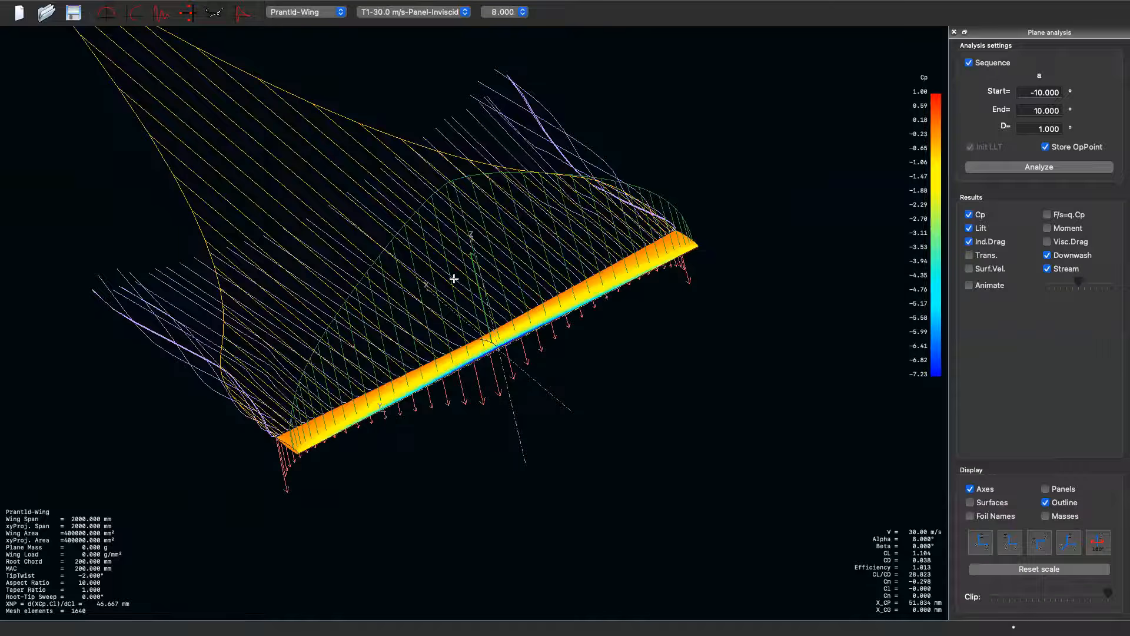
scroll(290, 277, down, 3)
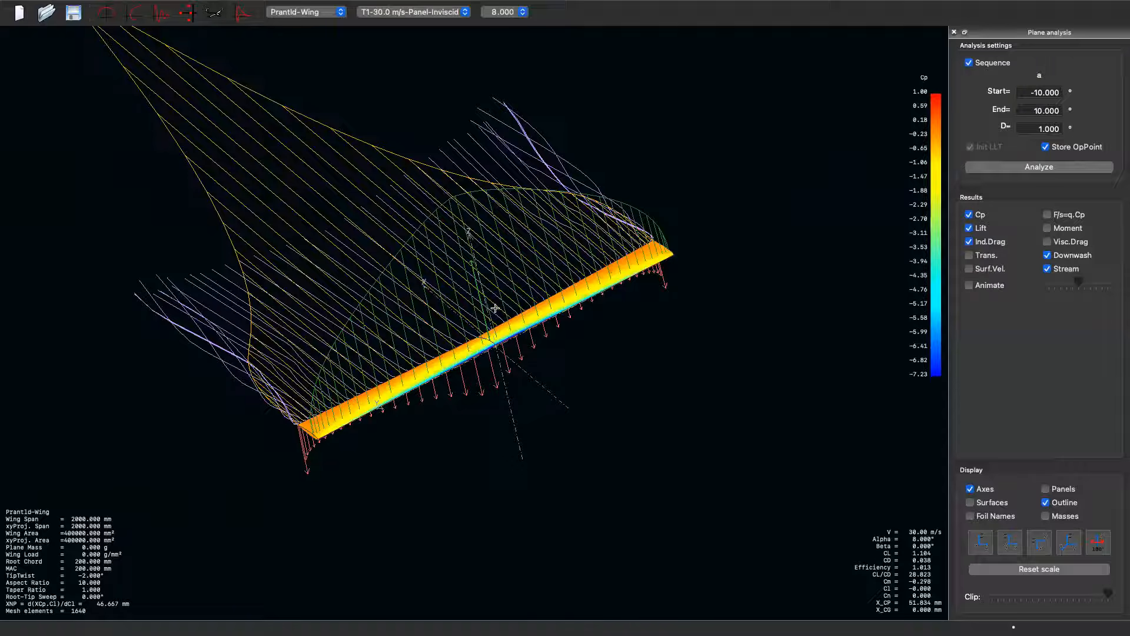
Review the wing's polar graphs, and return to the 3D view to inspect the lift, drag and streamline overlays.
click(137, 16)
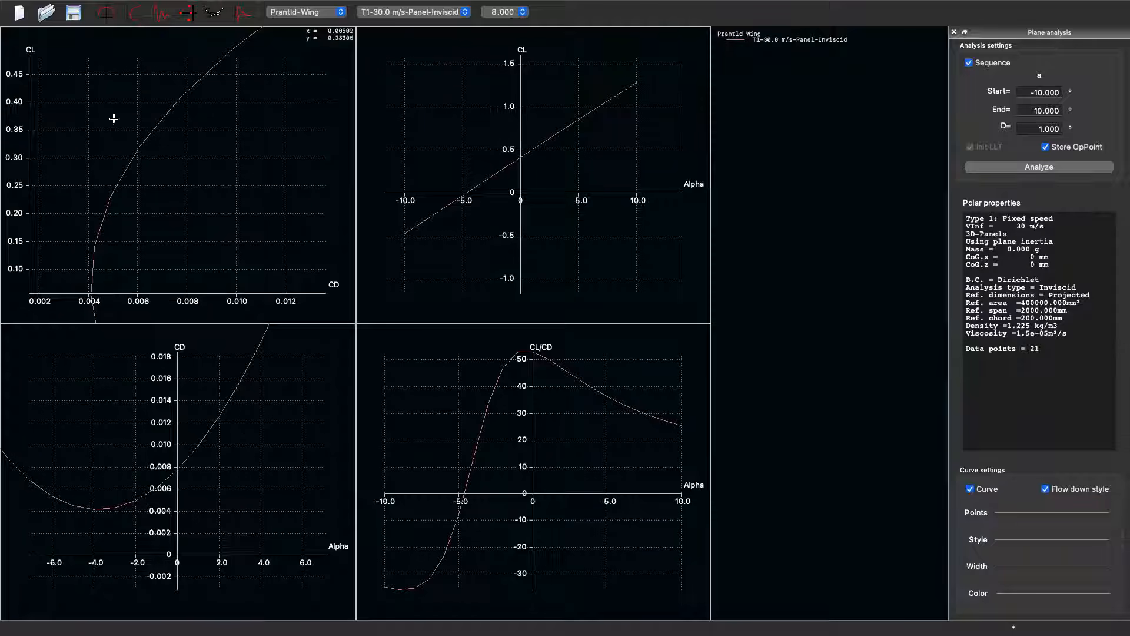
click(214, 11)
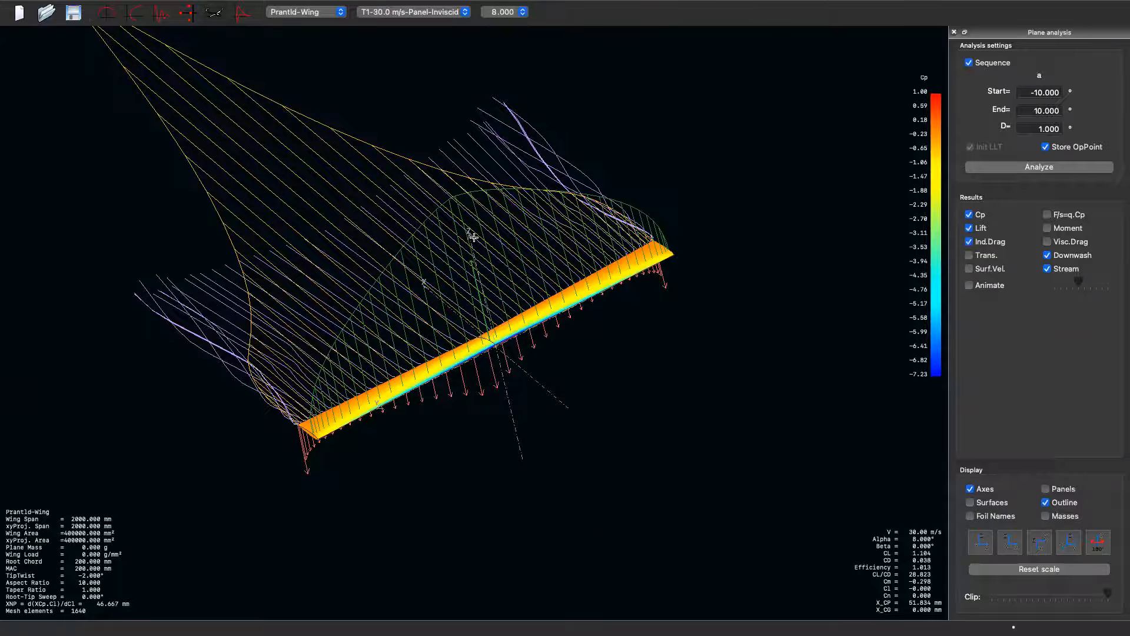
drag(498, 301, 422, 314)
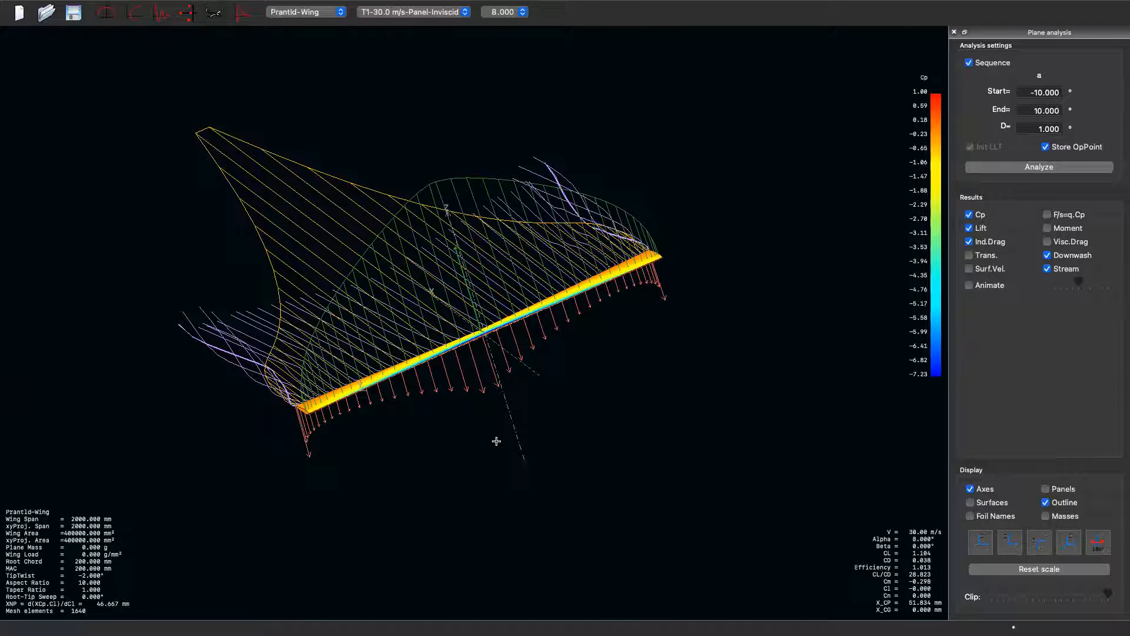
drag(461, 259, 439, 239)
scroll(439, 239, up, 5)
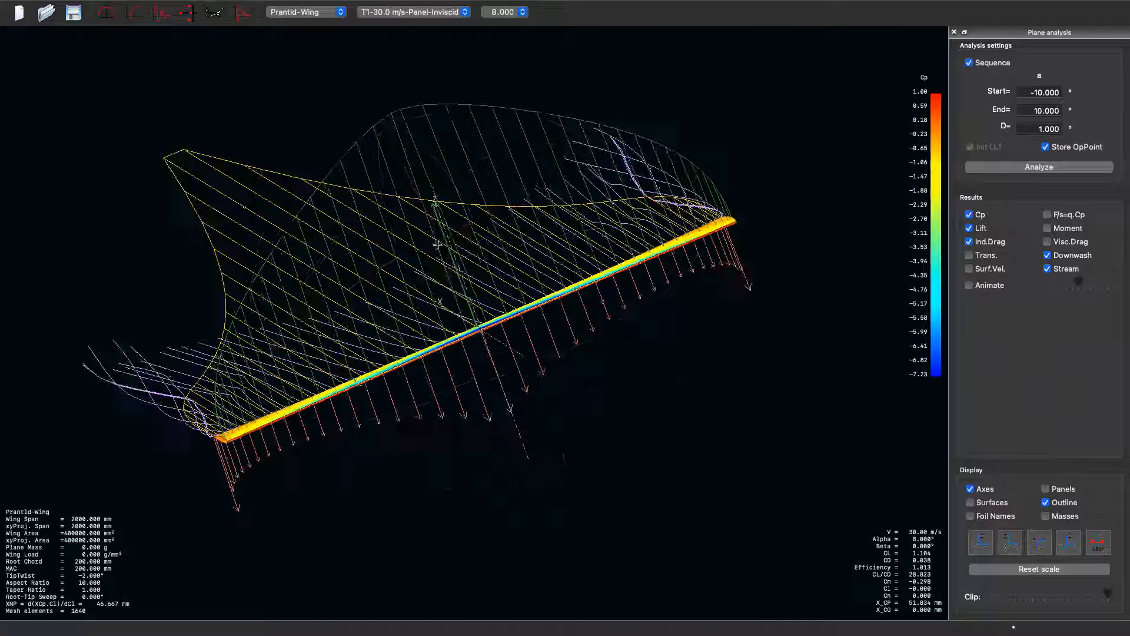